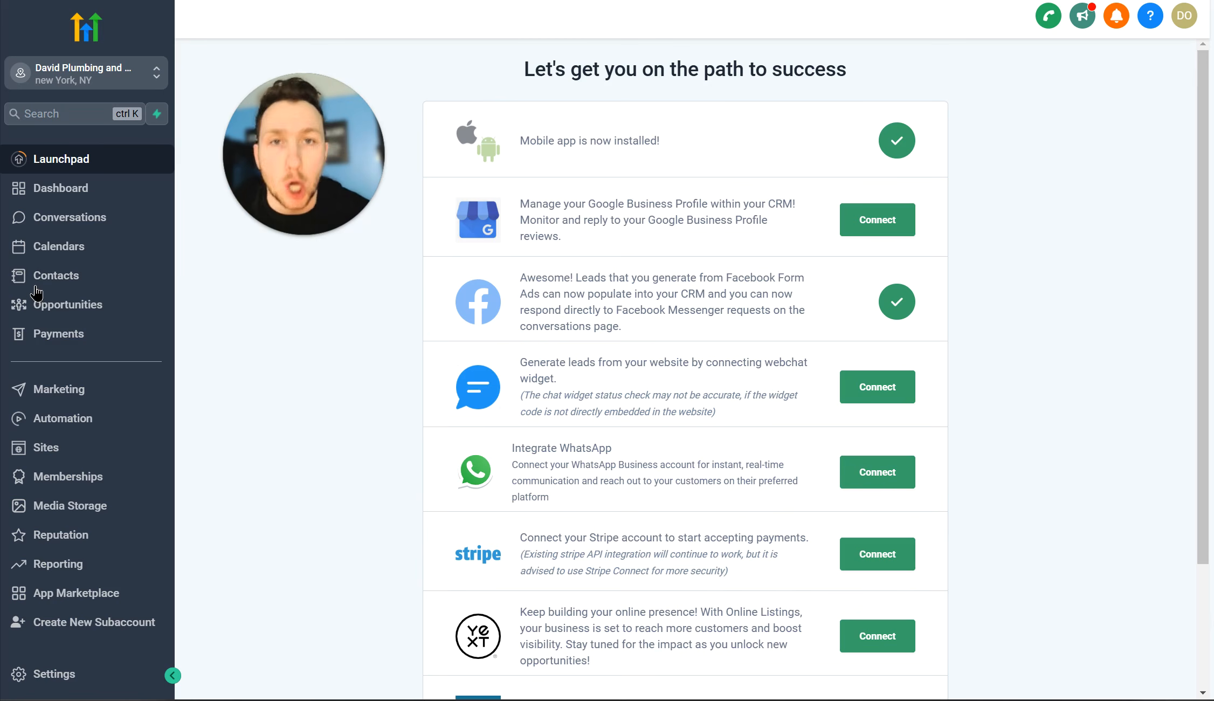
Step: Open the Sites area to show the funnels list with 'dave plumbing' and 'Skin Care Sales'
{"action": "left_click", "coordinate": [119, 451]}
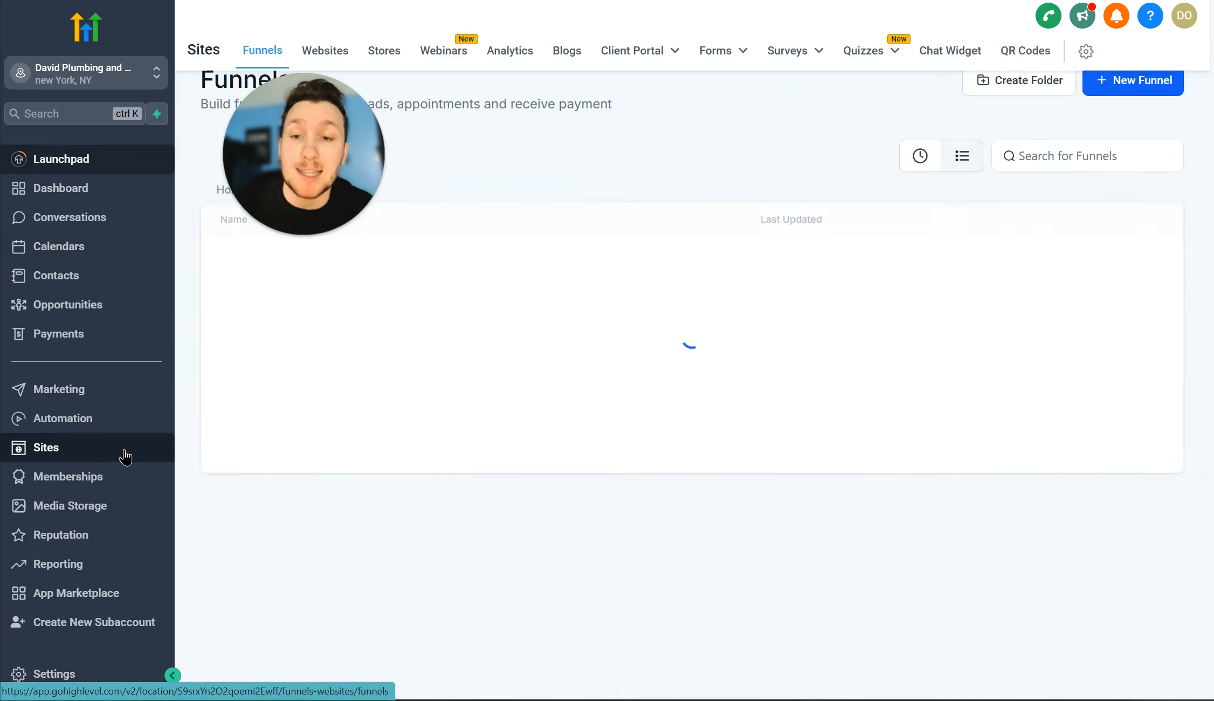
Step: Switch to the Blogs tab listing the single live blog site 'Daves Test'
{"action": "left_click", "coordinate": [566, 51]}
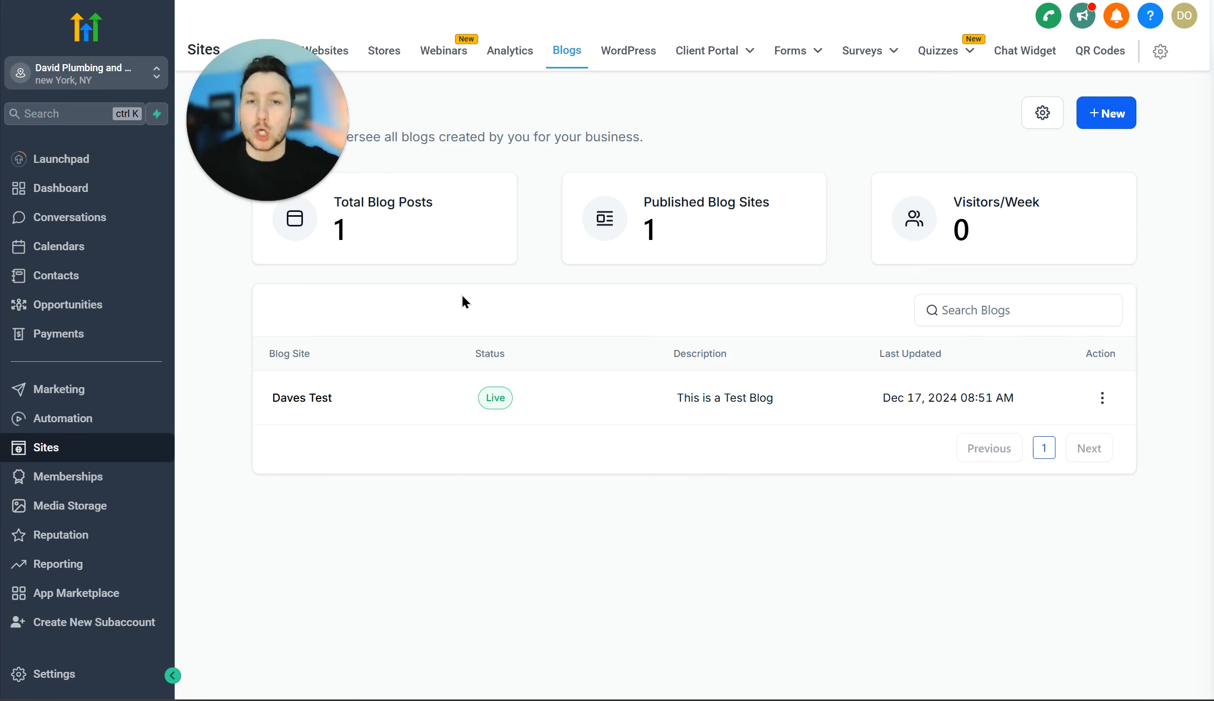
{"action": "mouse_move", "coordinate": [281, 172]}
{"action": "left_click_drag", "start_coordinate": [281, 169], "coordinate": [284, 163]}
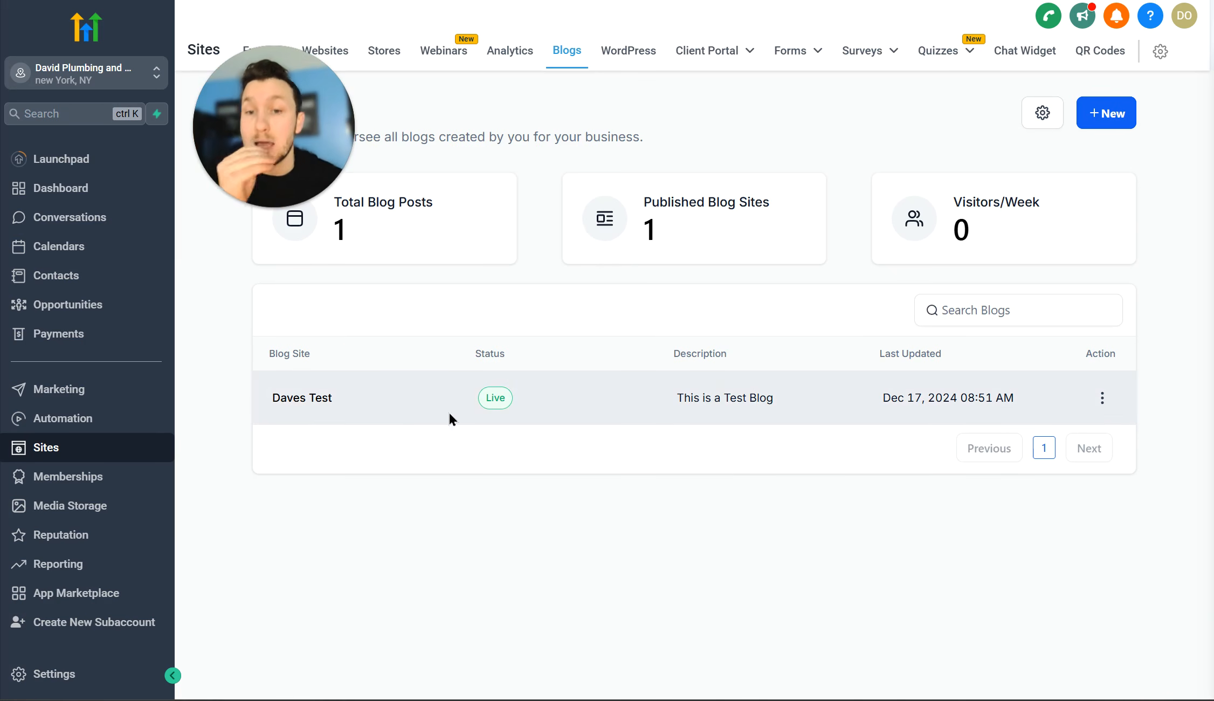
{"action": "left_click", "coordinate": [497, 420]}
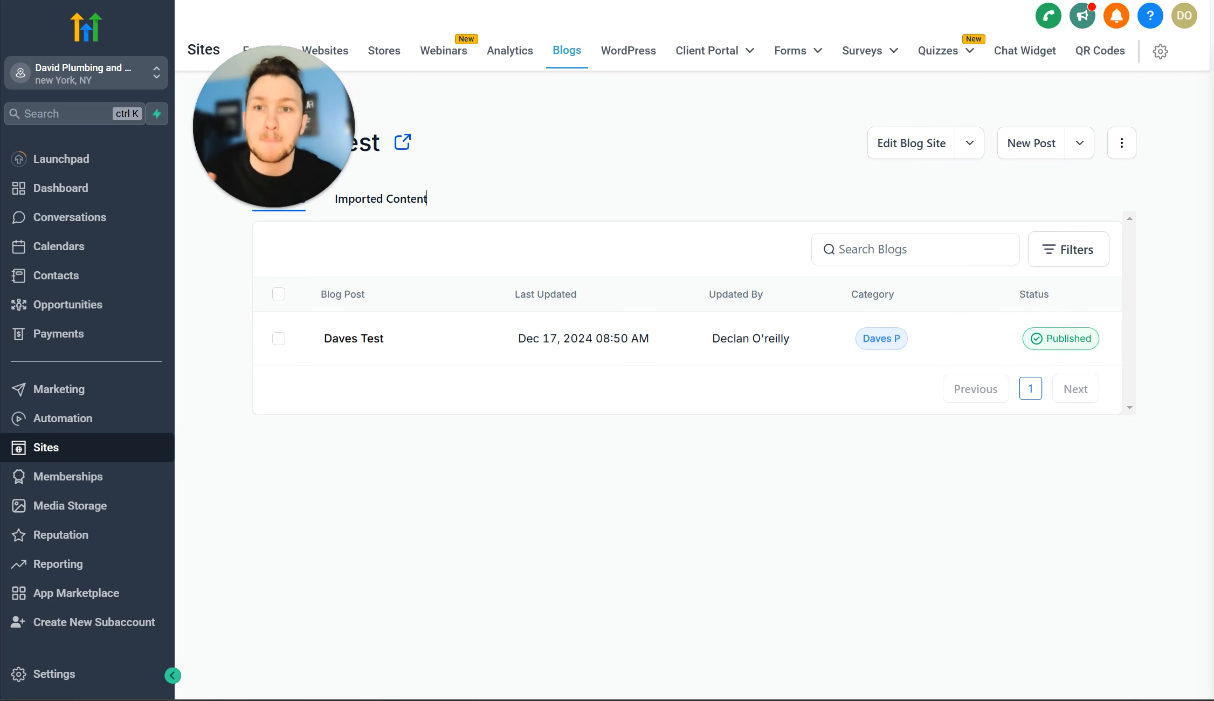
{"action": "left_click", "coordinate": [269, 108]}
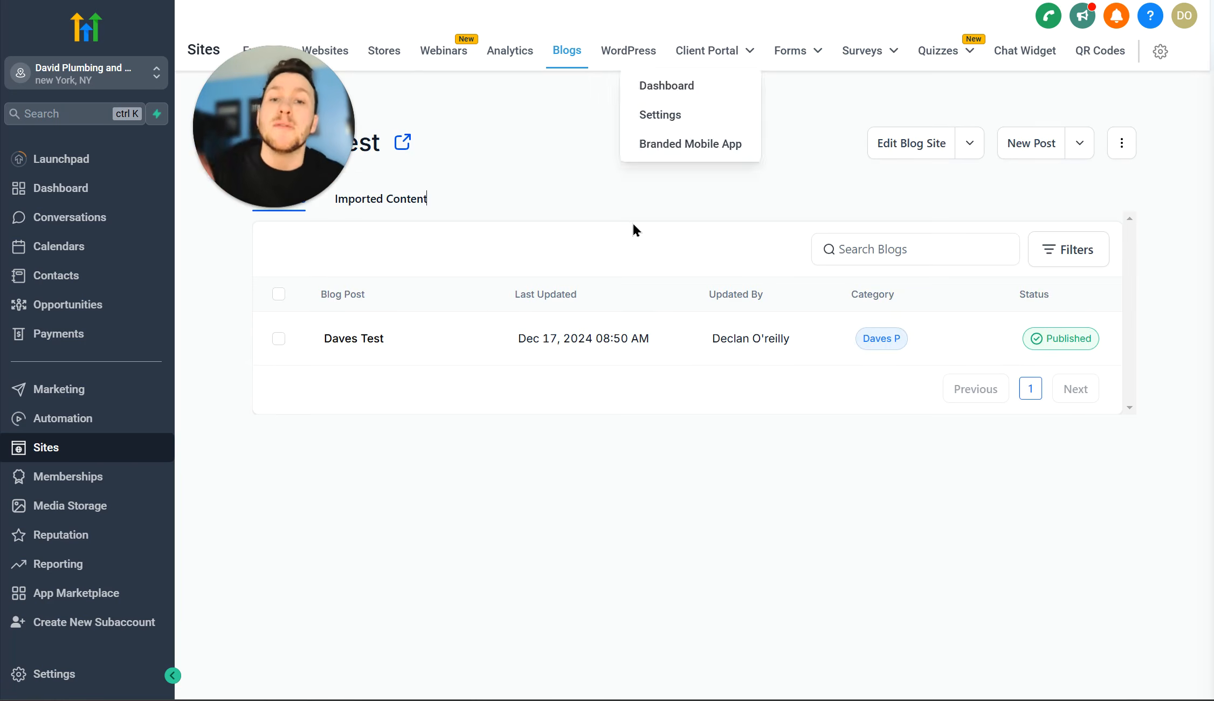
{"action": "left_click_drag", "start_coordinate": [286, 151], "coordinate": [396, 517]}
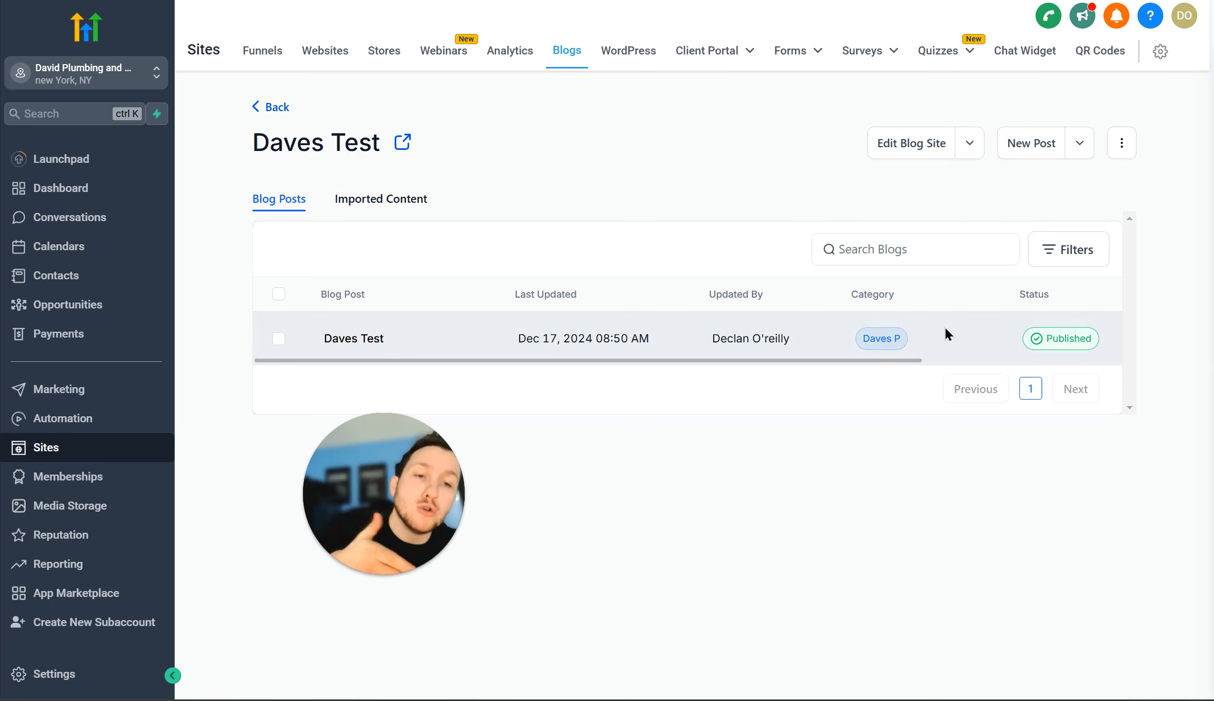
{"action": "left_click", "coordinate": [970, 153]}
{"action": "left_click", "coordinate": [1083, 145]}
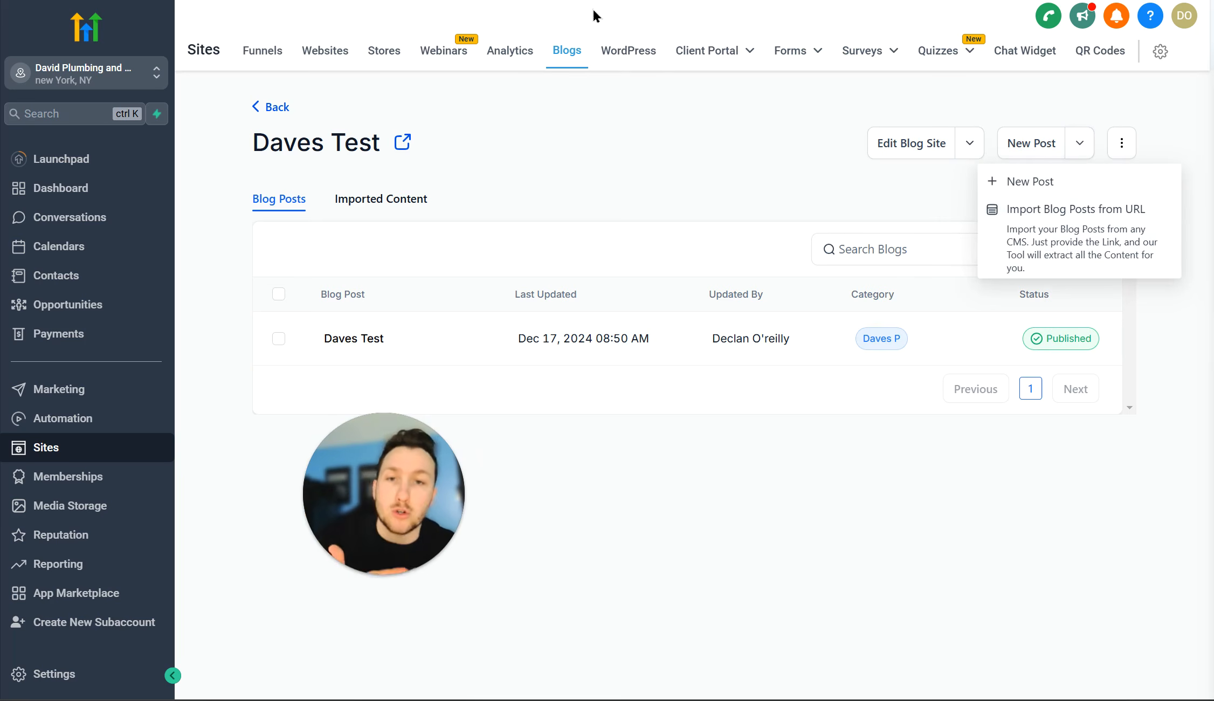
{"action": "left_click", "coordinate": [485, 0]}
{"action": "left_click_drag", "start_coordinate": [356, 440], "coordinate": [301, 589]}
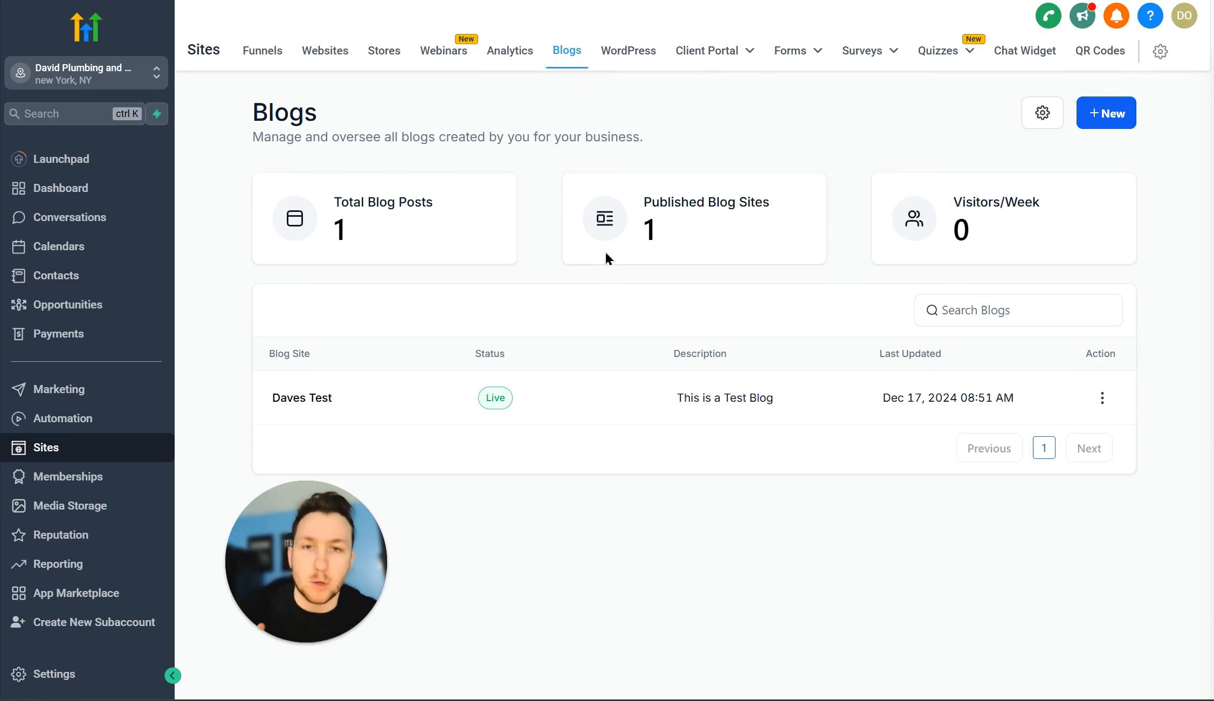
{"action": "left_click_drag", "start_coordinate": [226, 191], "coordinate": [295, 527]}
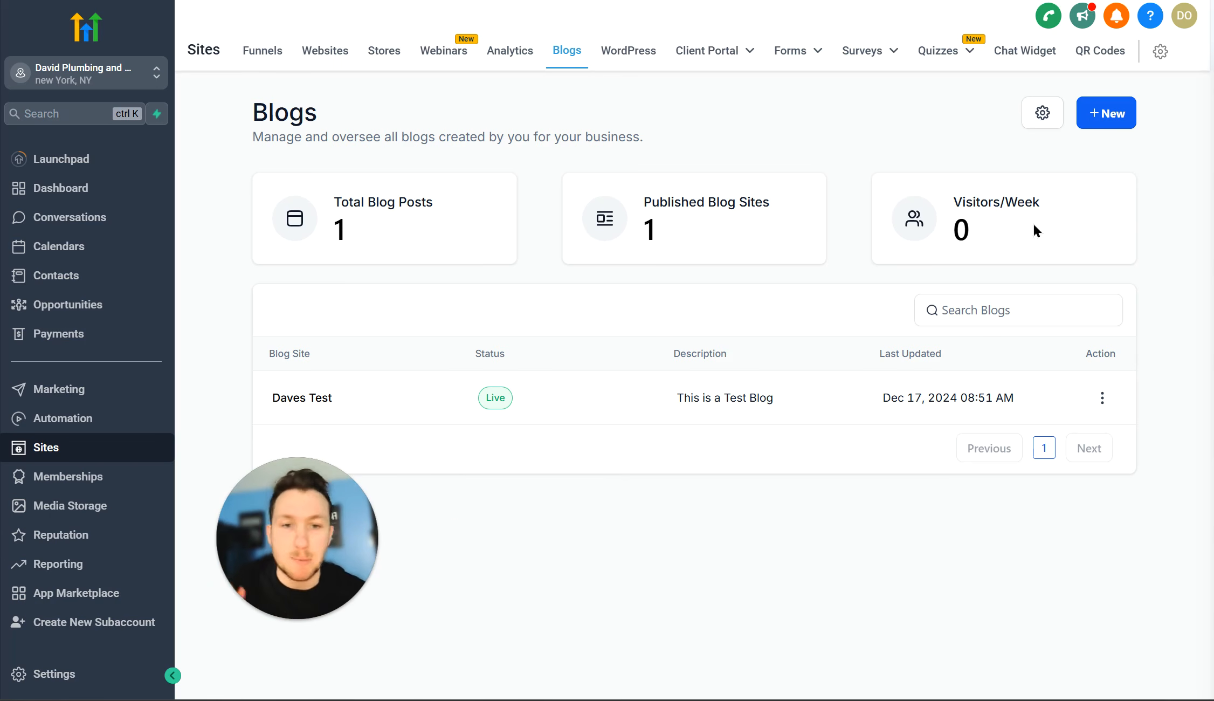
Step: From blog settings, start a new author and enter the name 'Dave' with a capital D
{"action": "left_click", "coordinate": [1041, 122]}
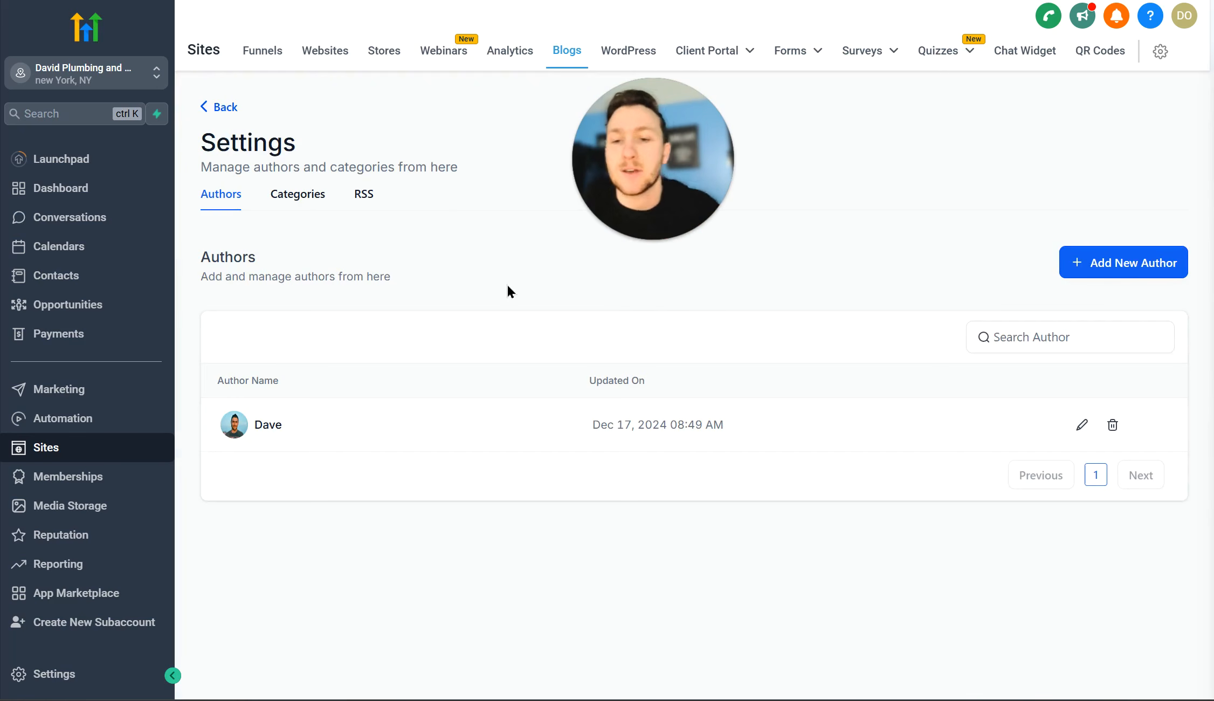
{"action": "left_click", "coordinate": [1133, 274]}
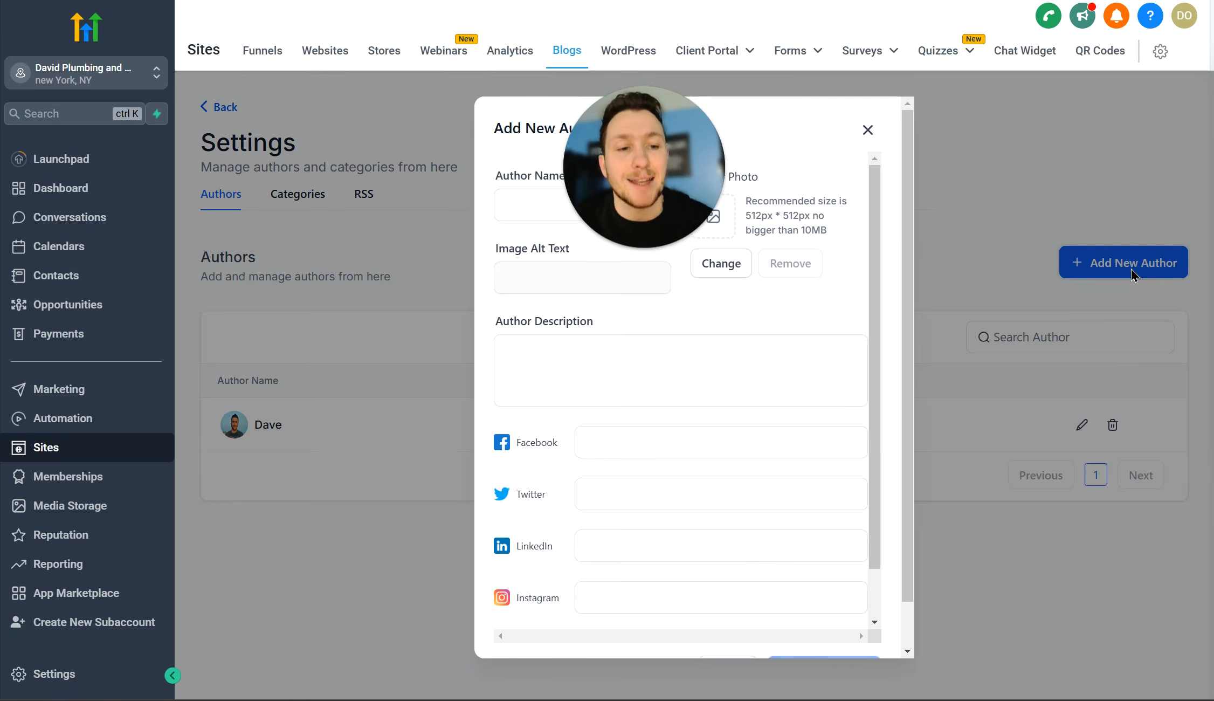
{"action": "left_click", "coordinate": [627, 214]}
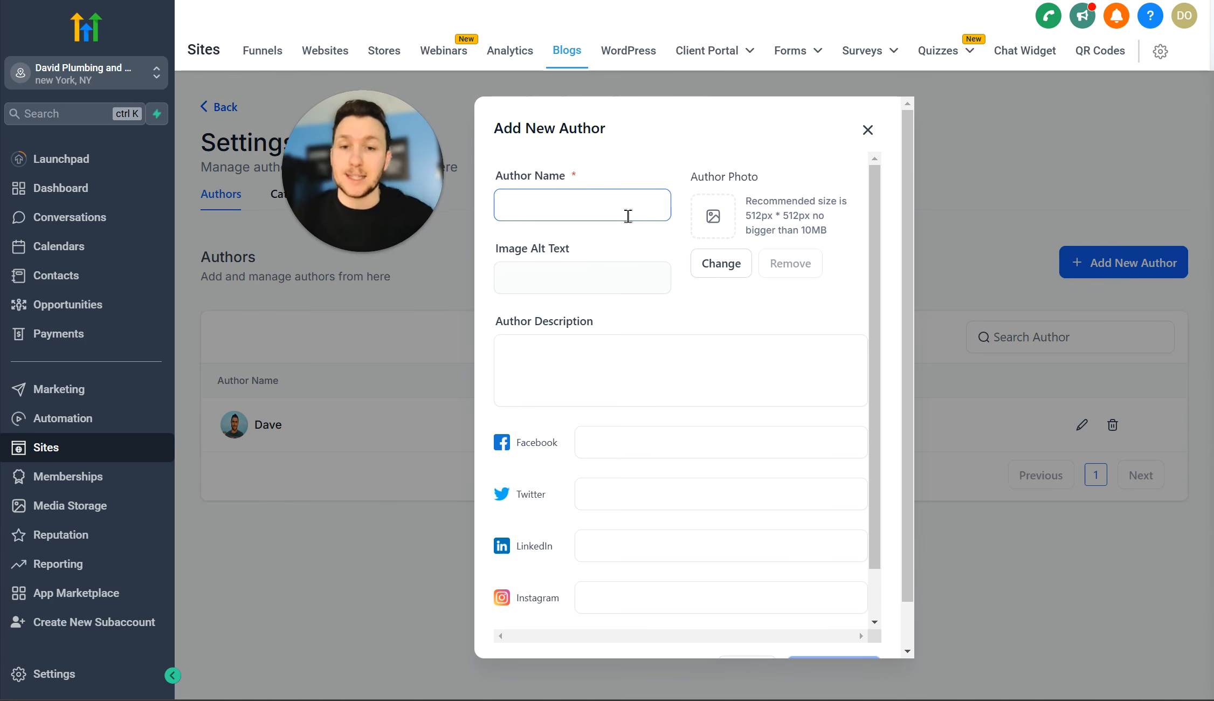
{"action": "type", "text": "dave"}
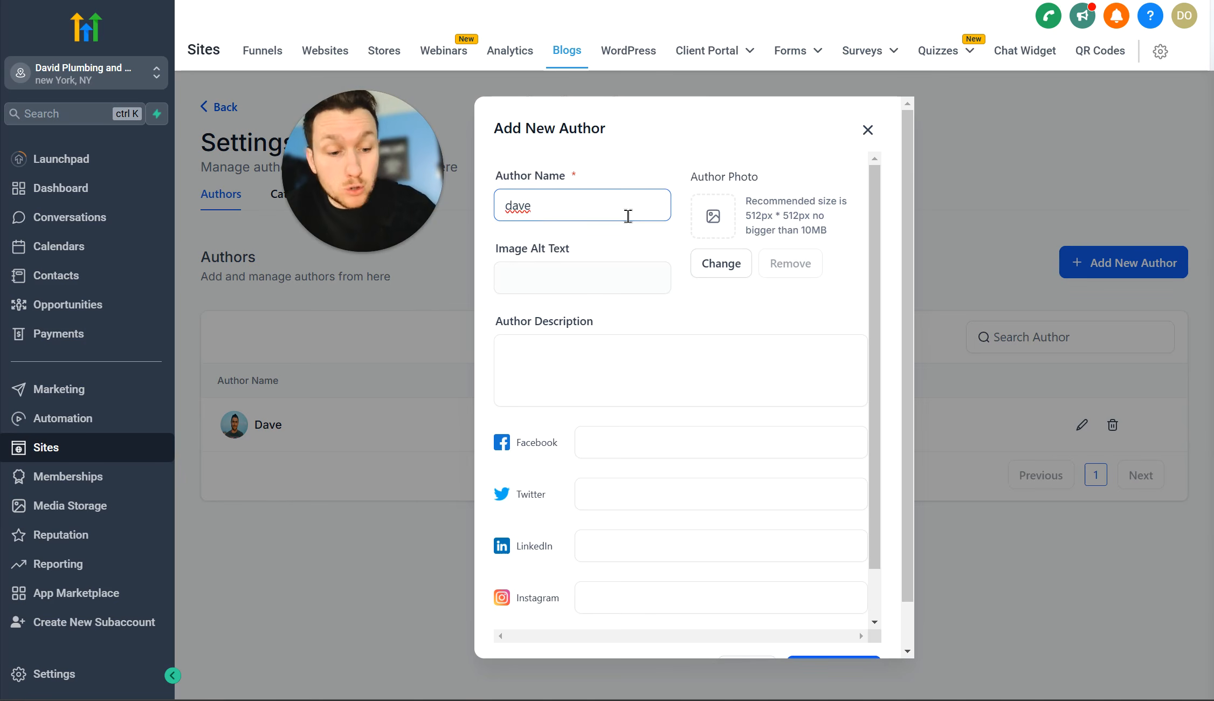
{"action": "key", "text": "Home"}
{"action": "key", "text": "Delete"}
{"action": "type", "text": "D"}
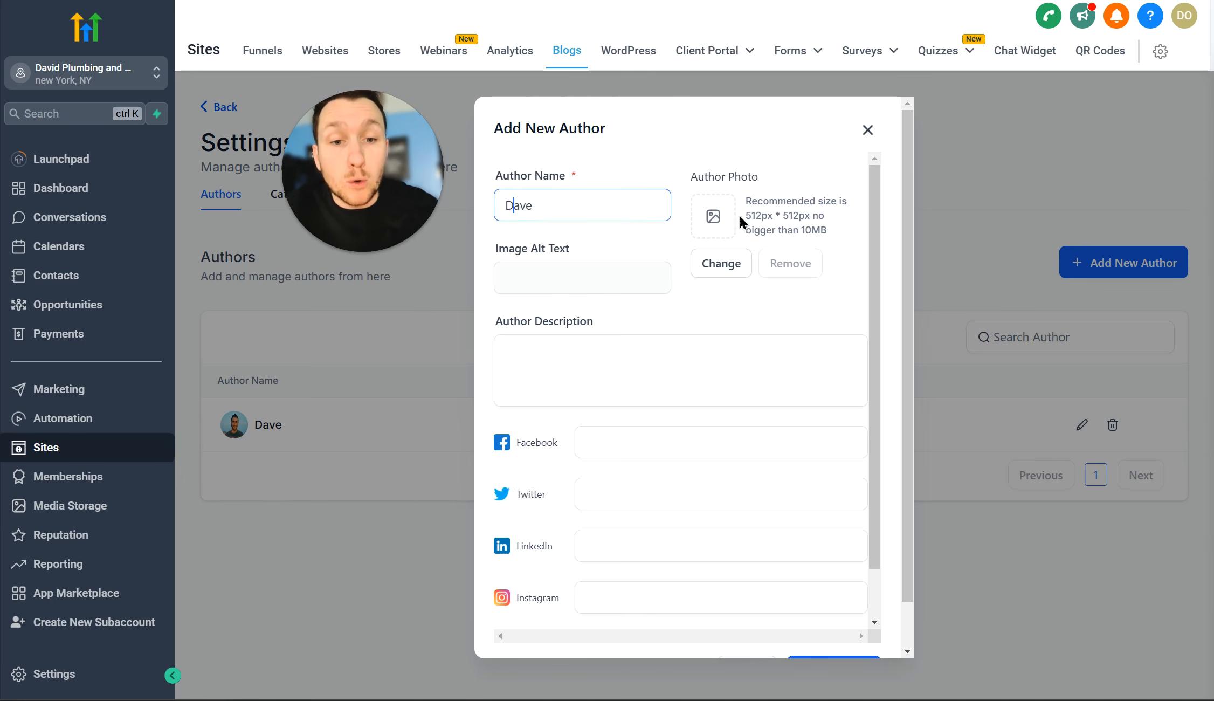
Step: Use the Untitled design image as the author photo with alt text 'Dave smiling'
{"action": "left_click", "coordinate": [725, 264]}
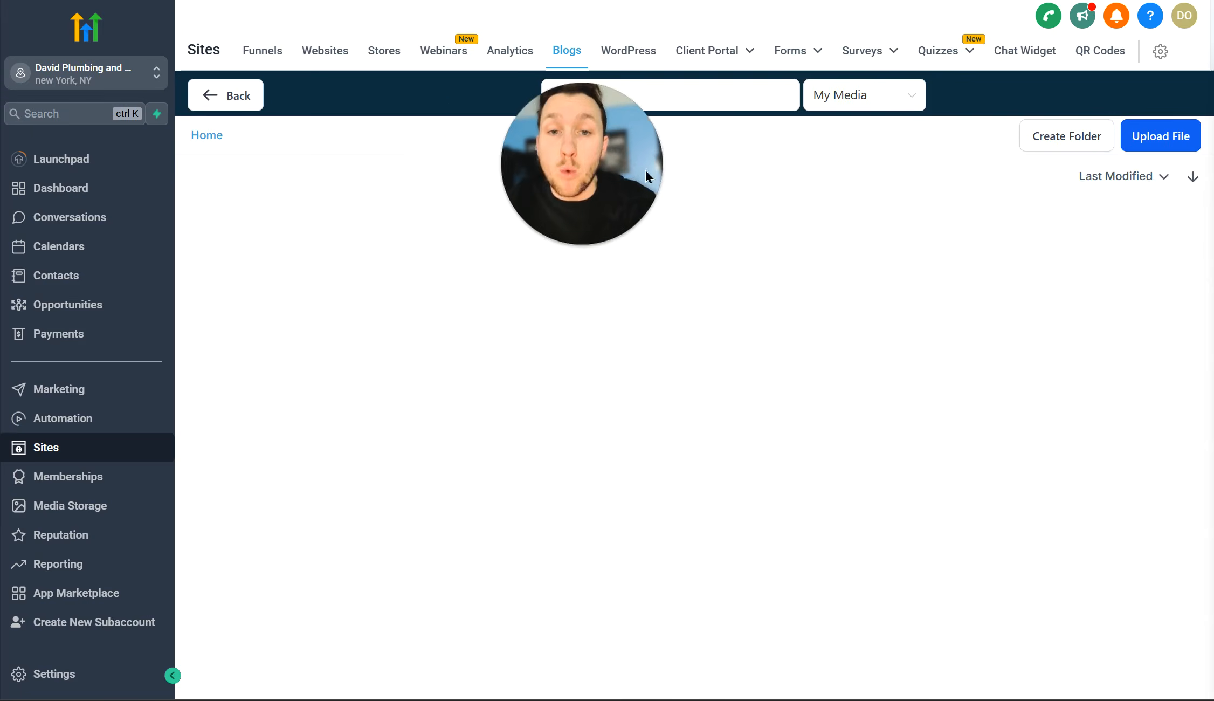
{"action": "left_click", "coordinate": [301, 360]}
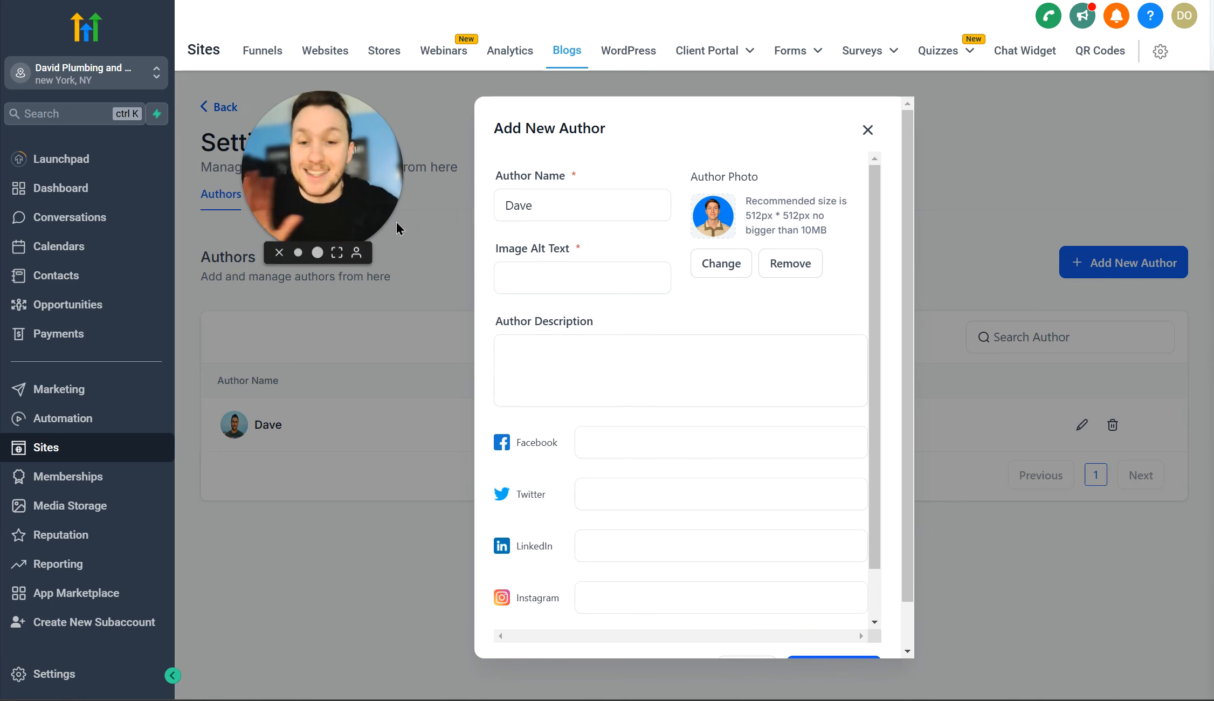
{"action": "left_click", "coordinate": [534, 272]}
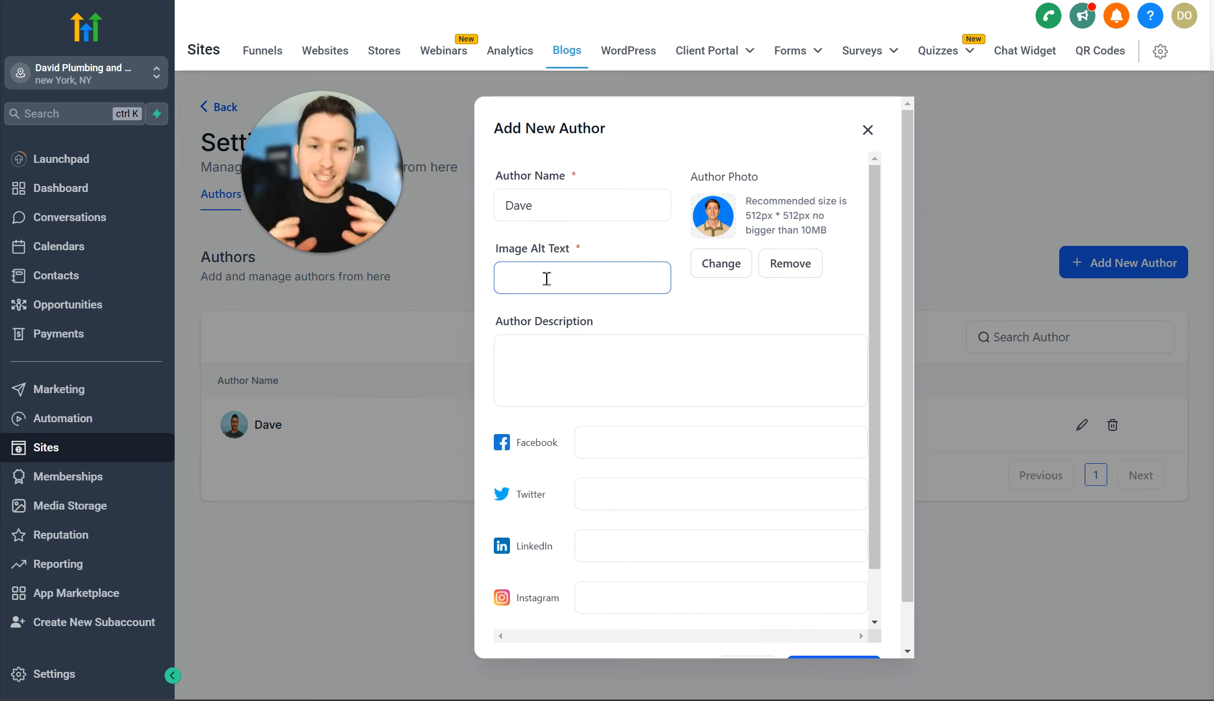
{"action": "type", "text": "Dave"}
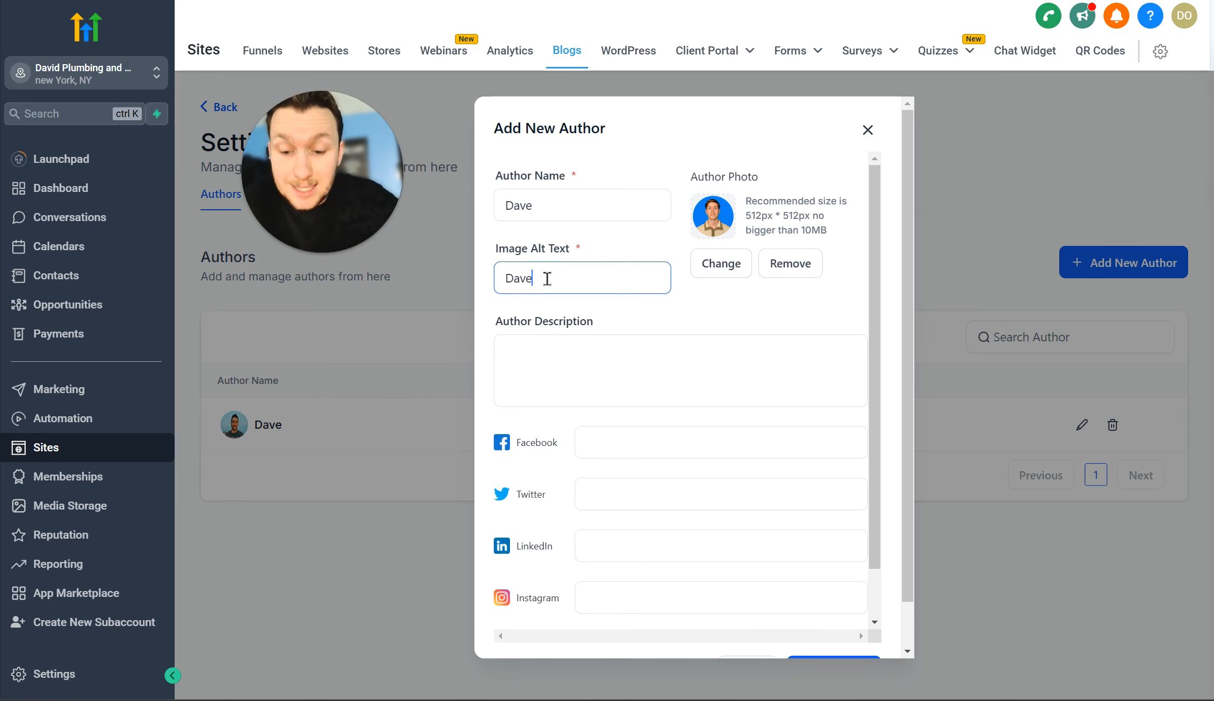
{"action": "type", "text": " smiling"}
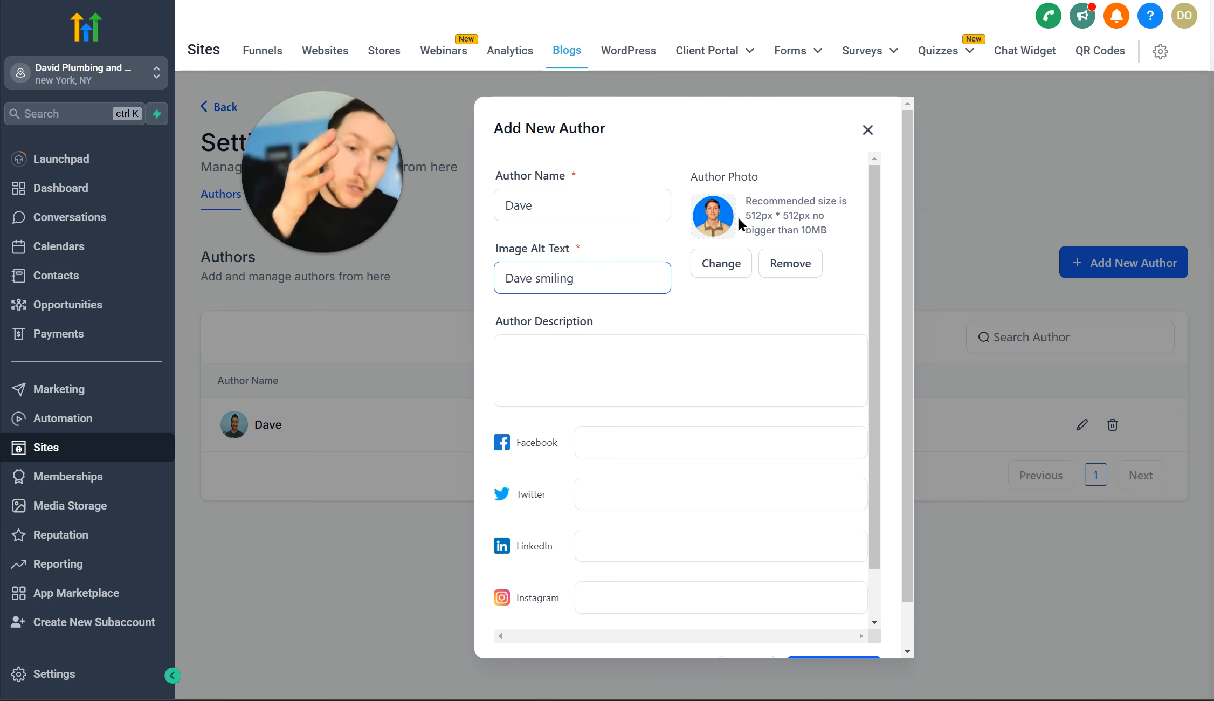
Step: Add a short description and the YouTube channel link, then create the author Dave
{"action": "left_click", "coordinate": [617, 364]}
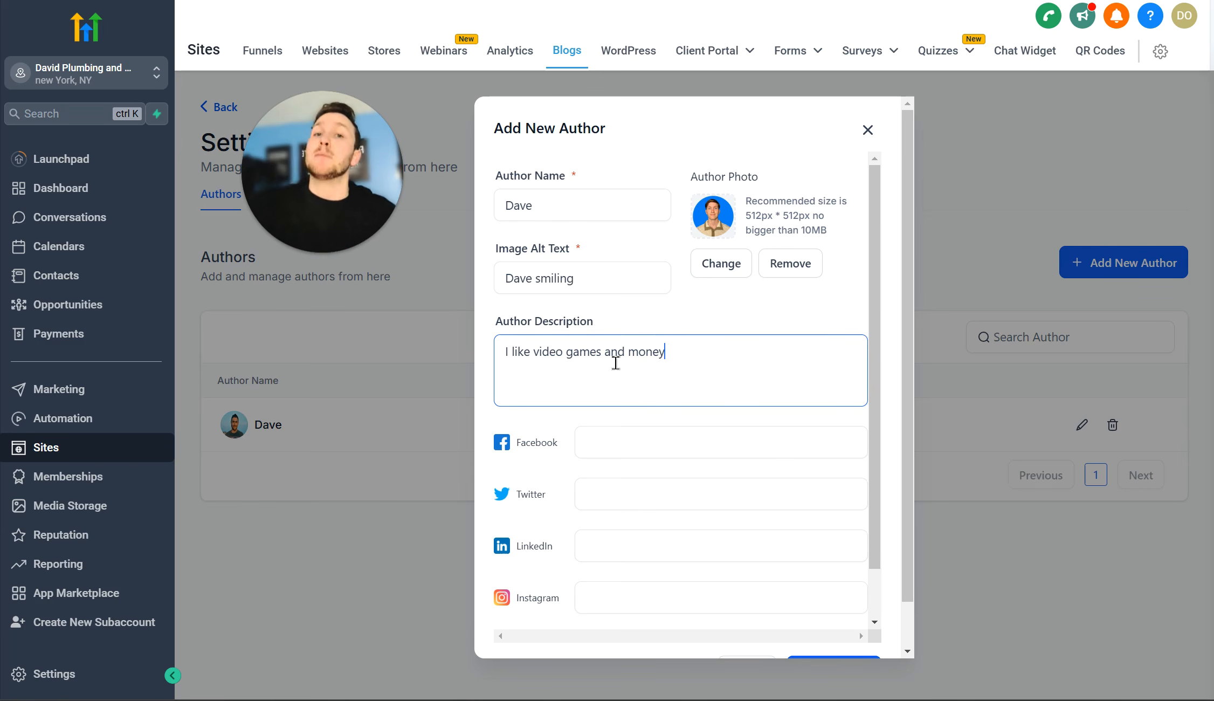
{"action": "scroll", "coordinate": [621, 392], "scroll_direction": "down", "scroll_amount": 1}
{"action": "left_click", "coordinate": [623, 391]}
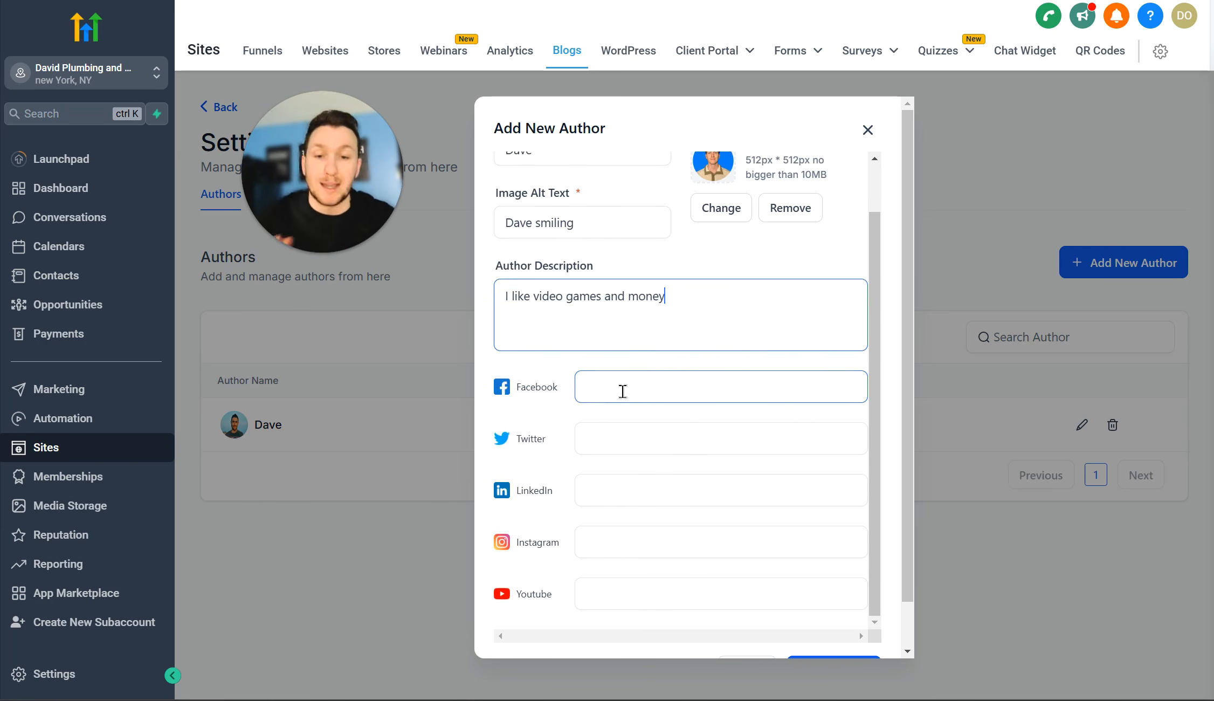
{"action": "scroll", "coordinate": [663, 431], "scroll_direction": "down", "scroll_amount": 1}
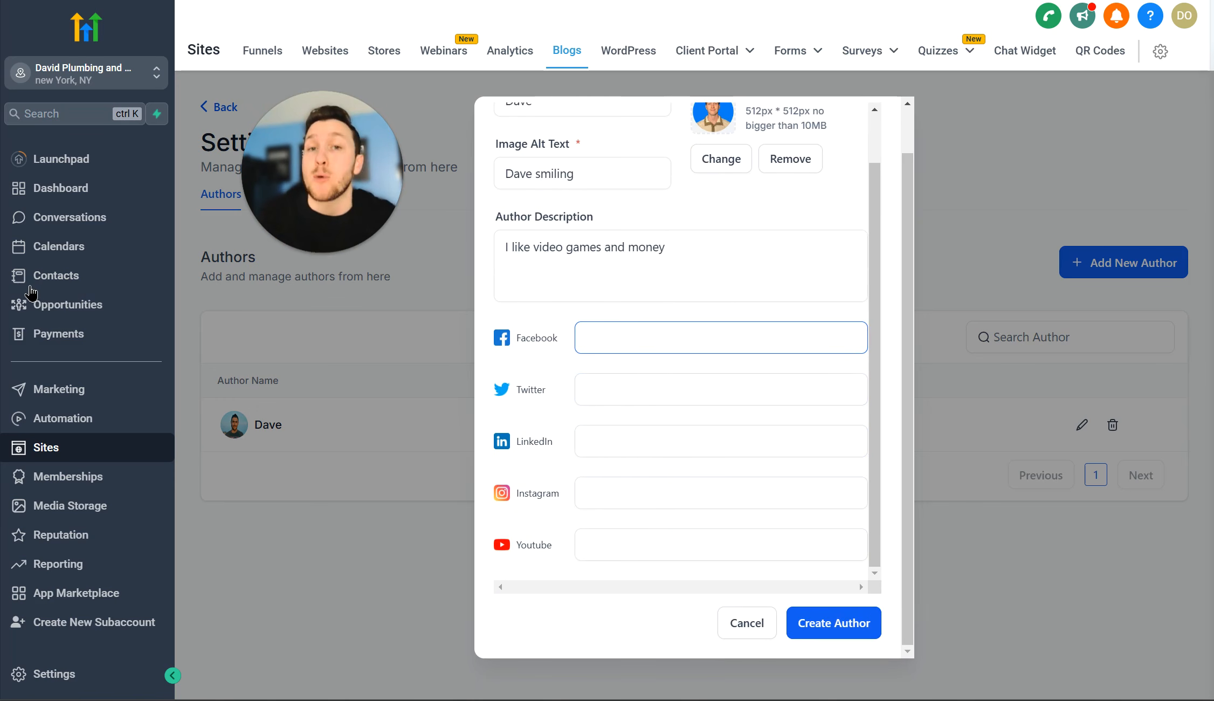
{"action": "left_click", "coordinate": [590, 507]}
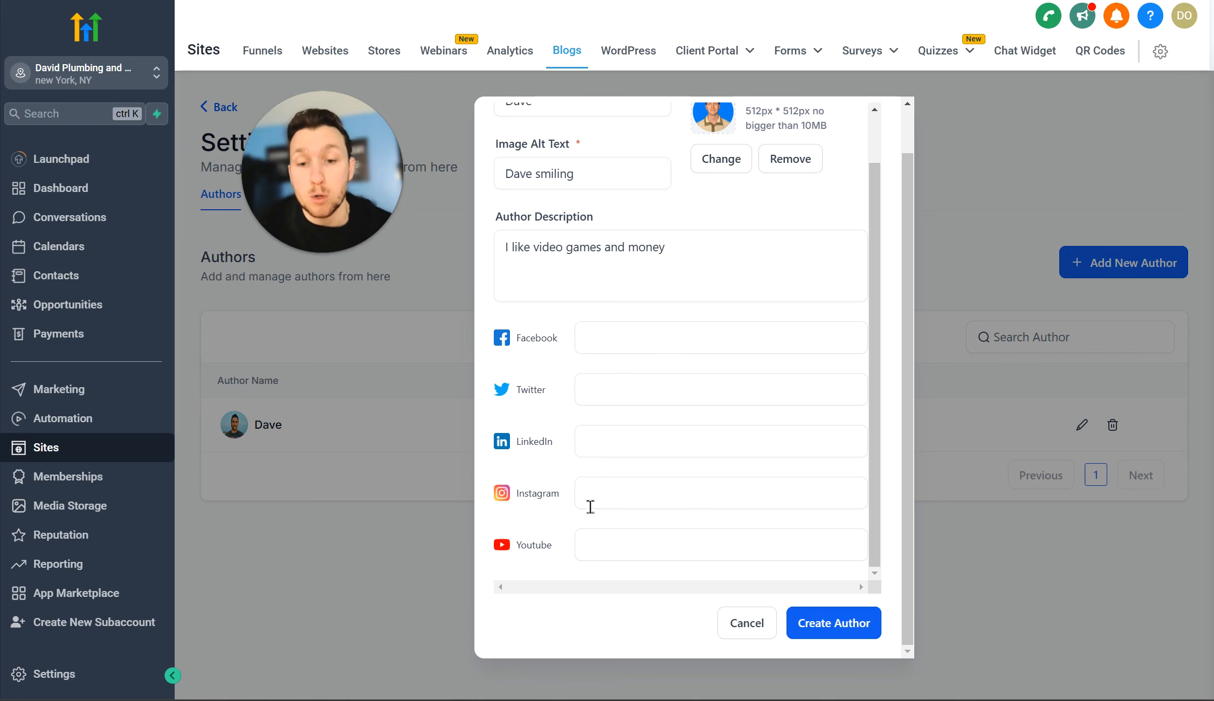
{"action": "right_click", "coordinate": [621, 553]}
{"action": "left_click", "coordinate": [691, 334]}
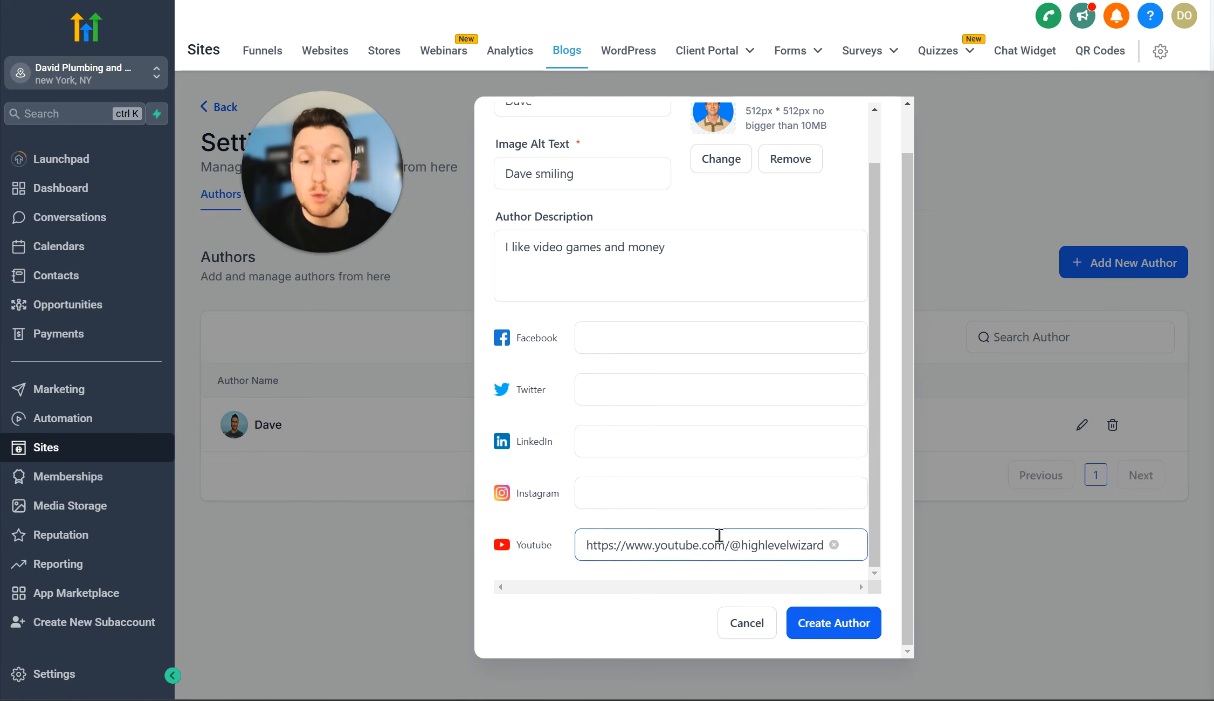
{"action": "left_click", "coordinate": [835, 624]}
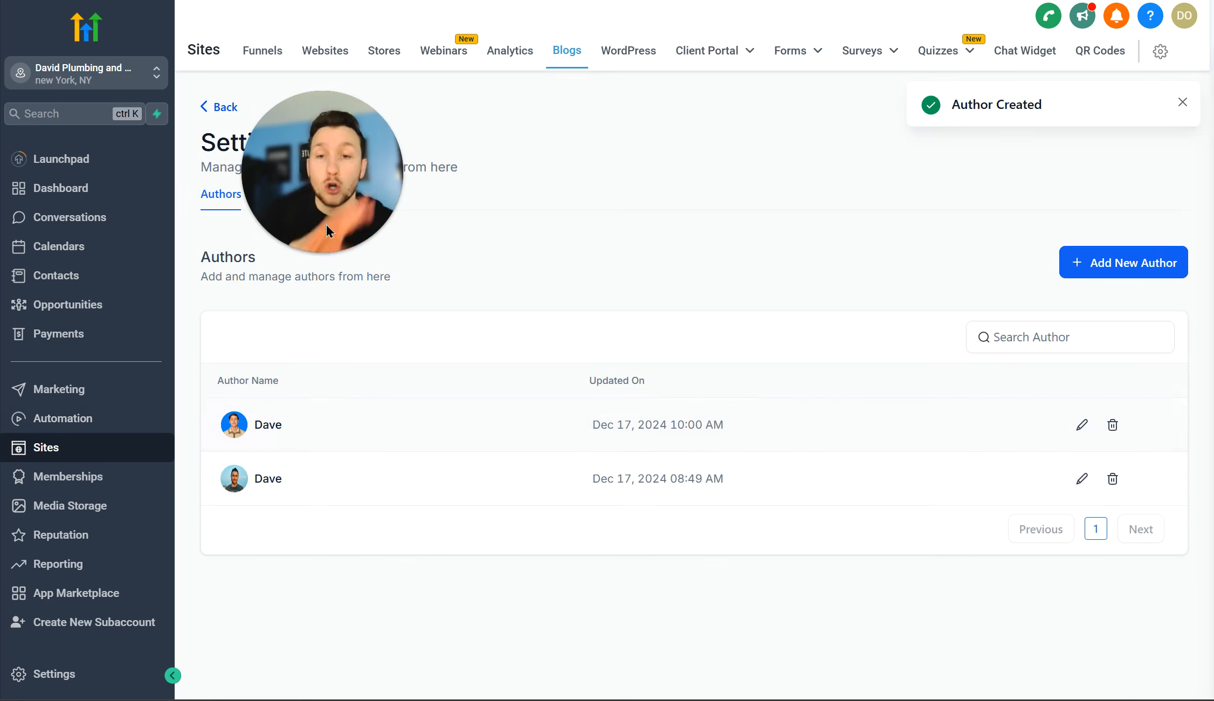
{"action": "left_click_drag", "start_coordinate": [326, 224], "coordinate": [742, 172]}
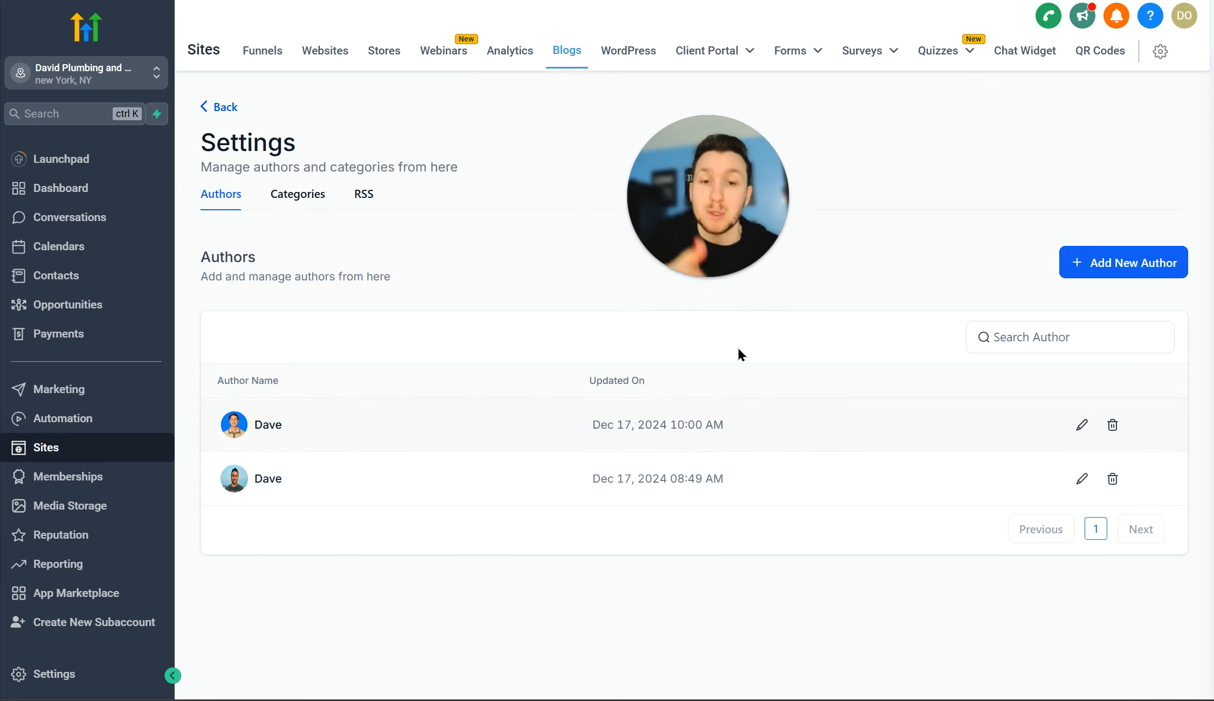
Step: In the Categories list, start a new category labelled 'Plumbing'
{"action": "left_click", "coordinate": [315, 196]}
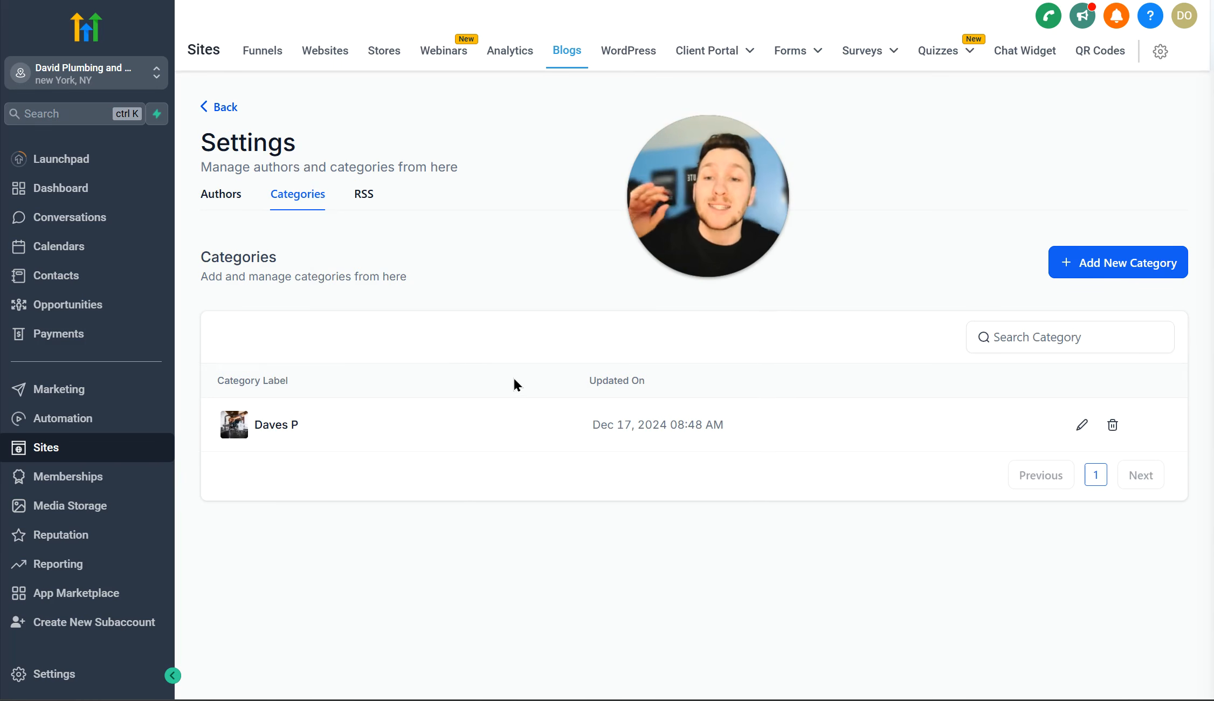
{"action": "left_click", "coordinate": [1166, 272]}
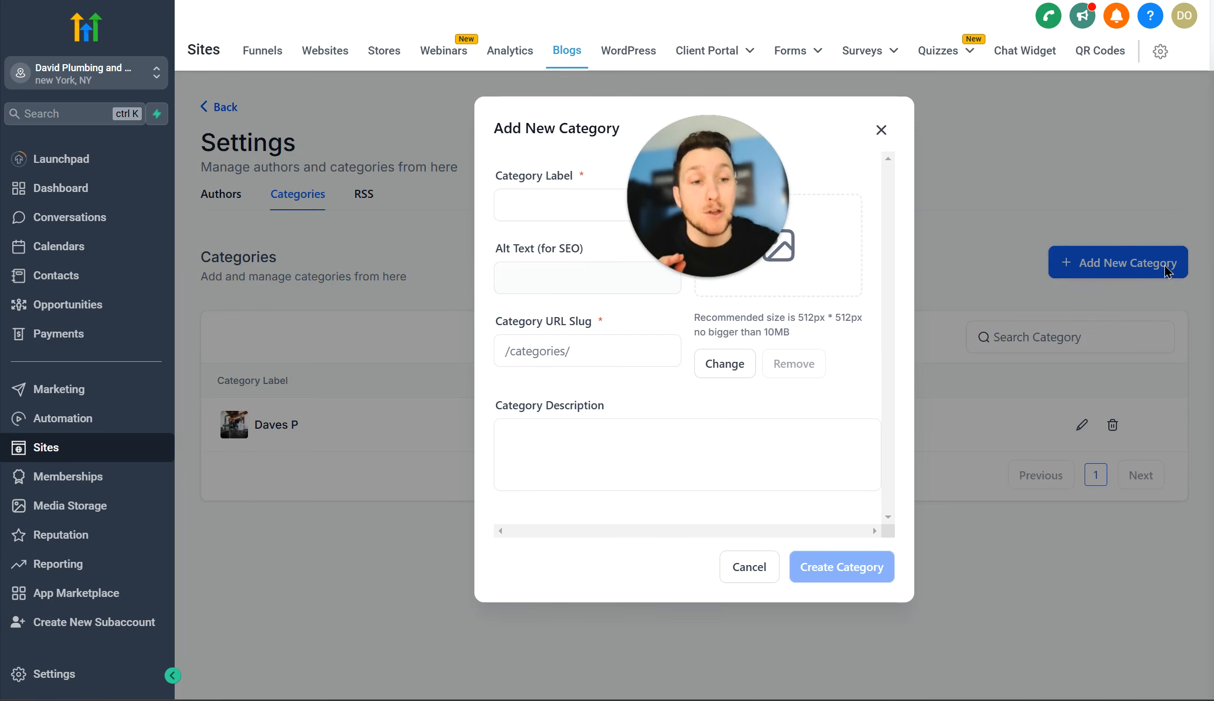
{"action": "left_click", "coordinate": [544, 205]}
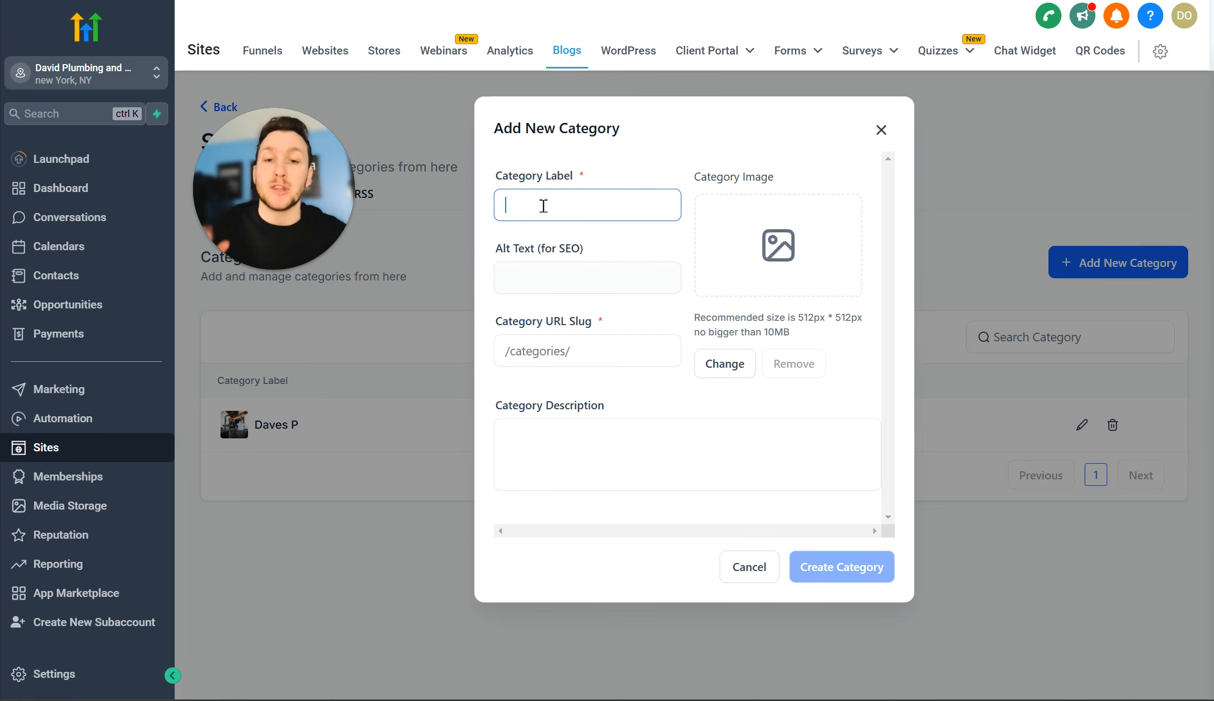
{"action": "type", "text": "Pl"}
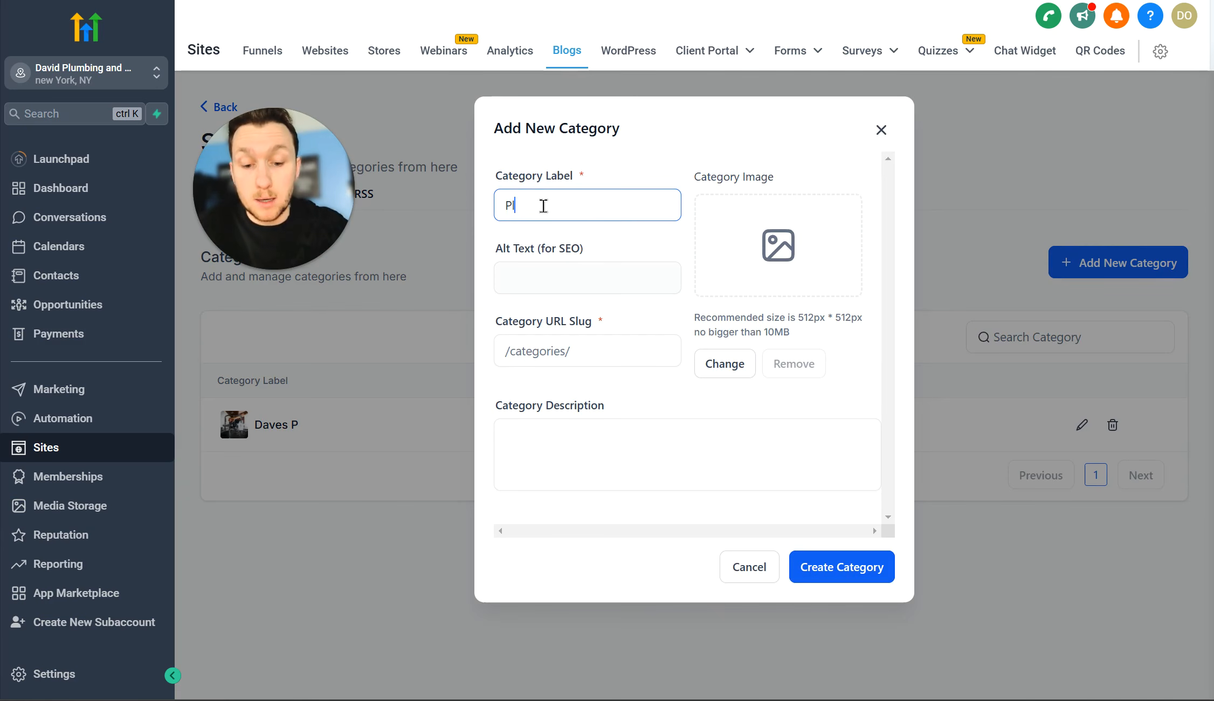
{"action": "type", "text": "umbing"}
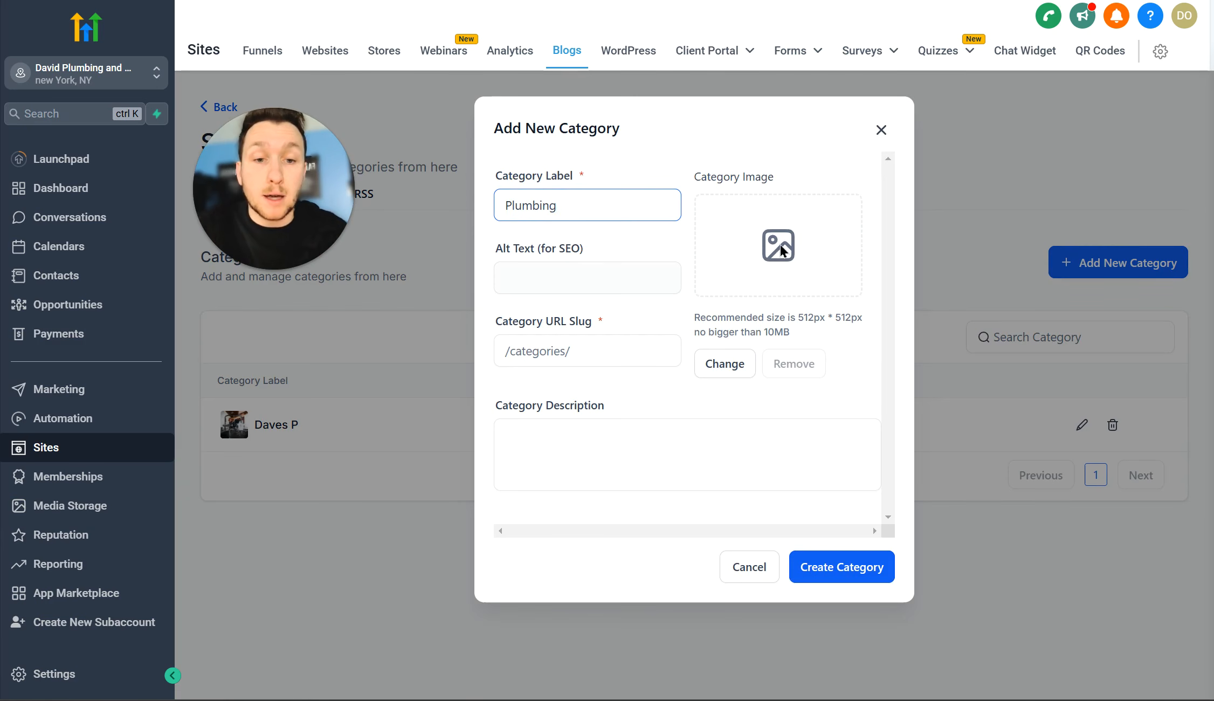
Step: Switch the category image source to Unsplash and search for 'plumb'
{"action": "left_click", "coordinate": [738, 377]}
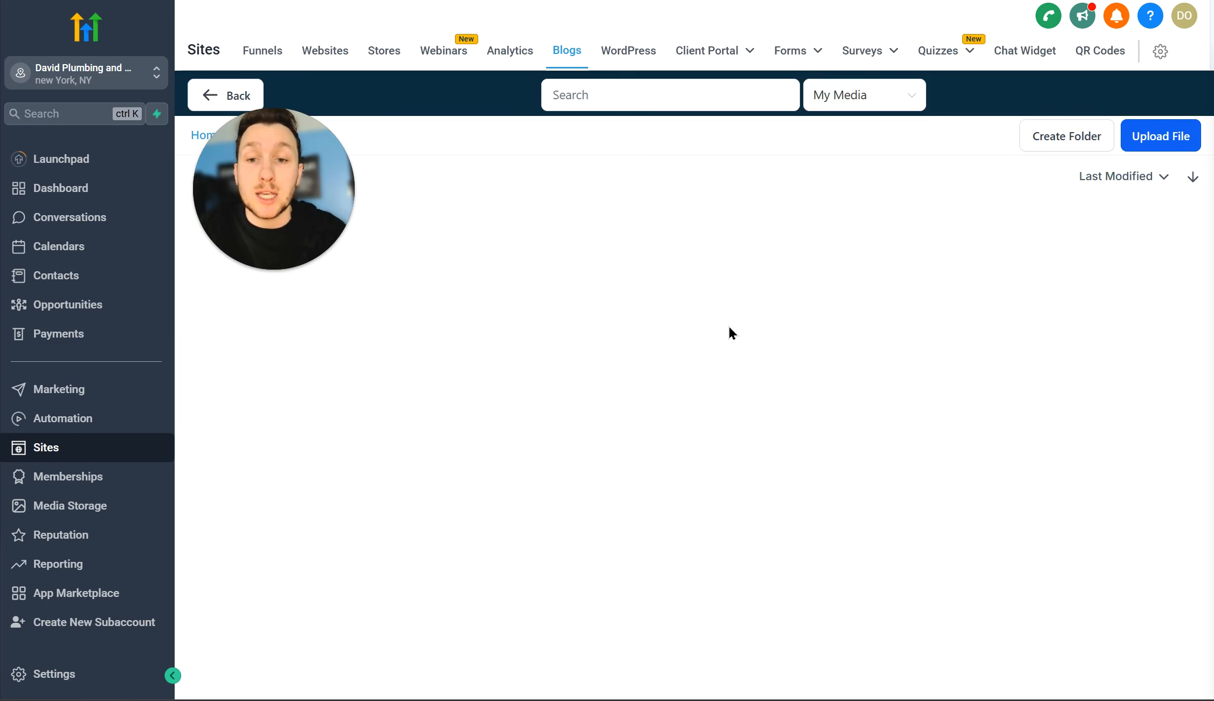
{"action": "left_click", "coordinate": [856, 105]}
{"action": "left_click", "coordinate": [863, 220]}
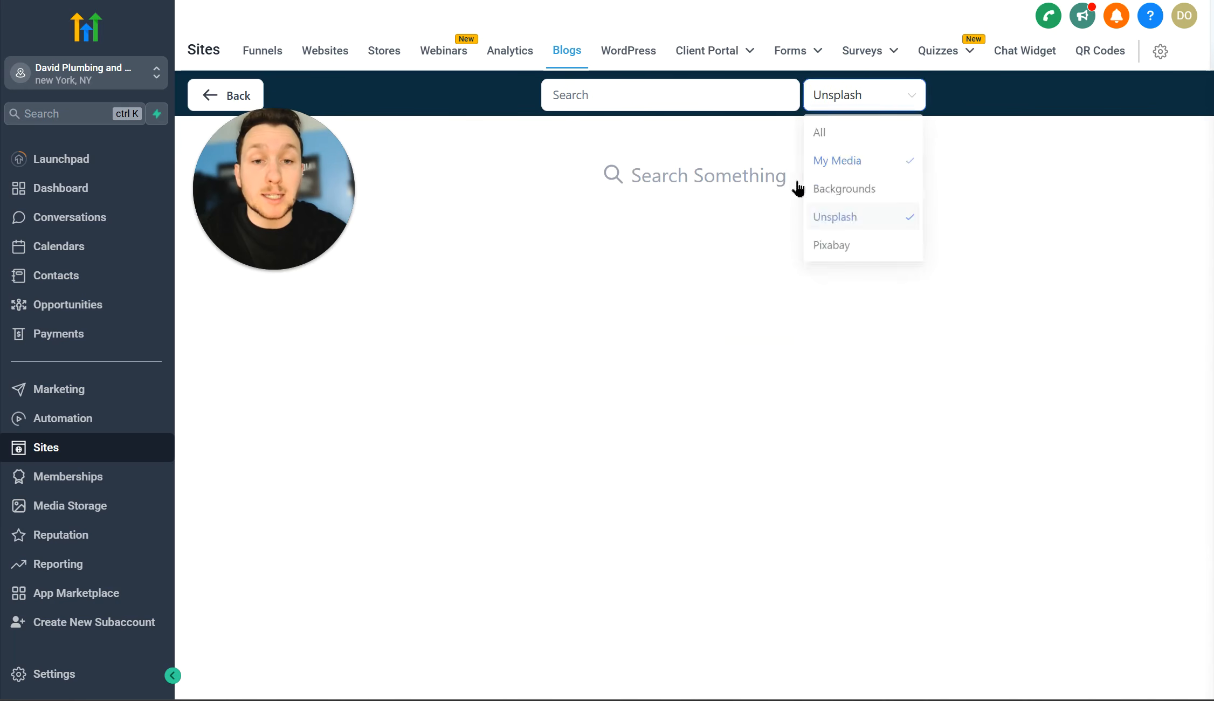
{"action": "left_click", "coordinate": [709, 106]}
{"action": "type", "text": "pl"}
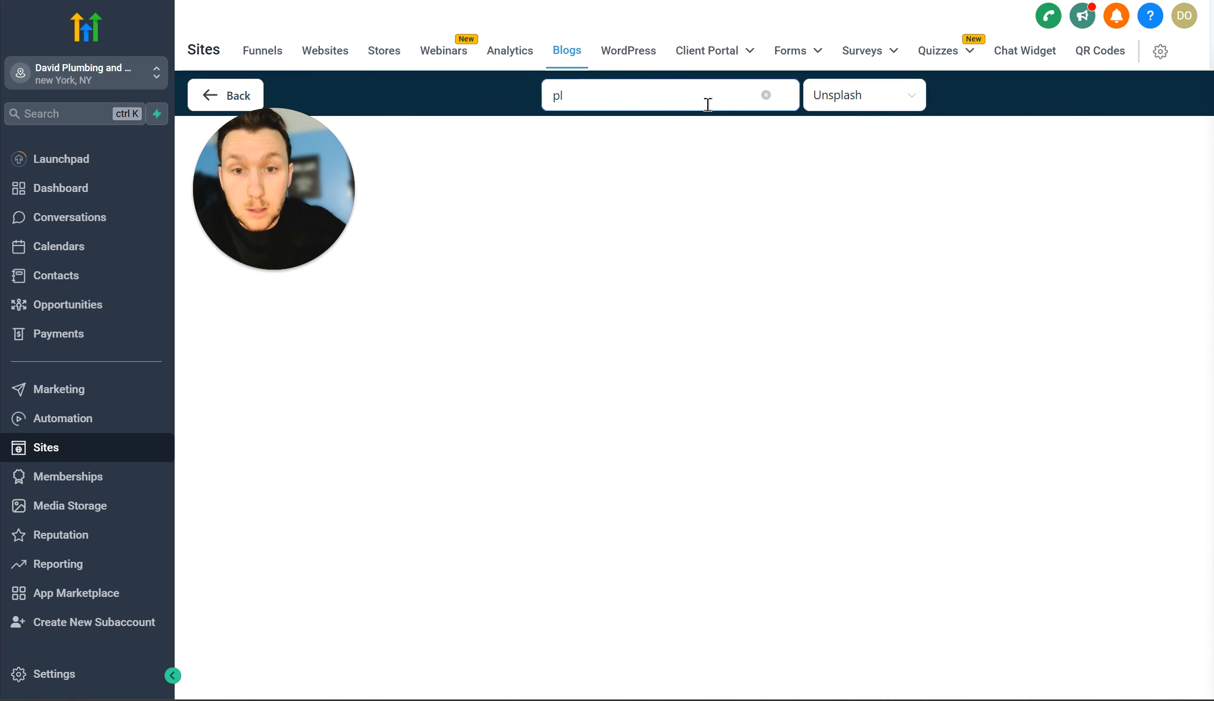
{"action": "type", "text": "umbing"}
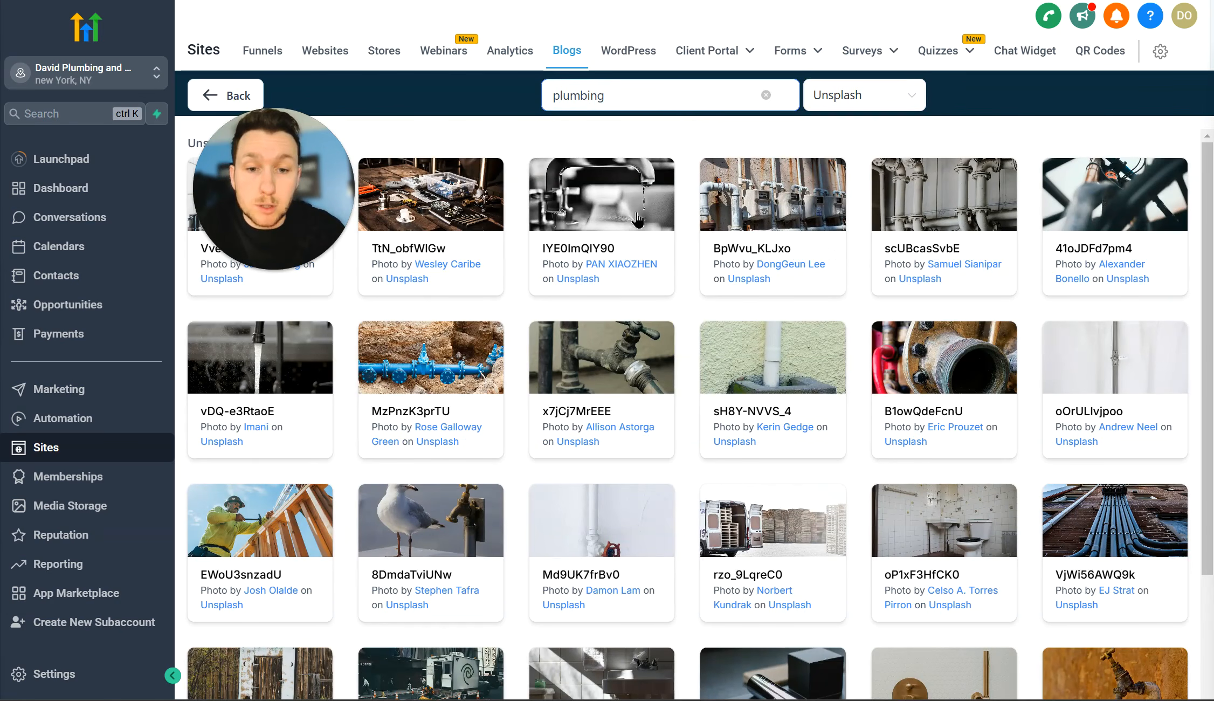
Step: Choose the faucet photo, add alt text 'Faucet', slug faucetatdaves and plumbing-FAQs description, and create it
{"action": "left_click", "coordinate": [628, 220]}
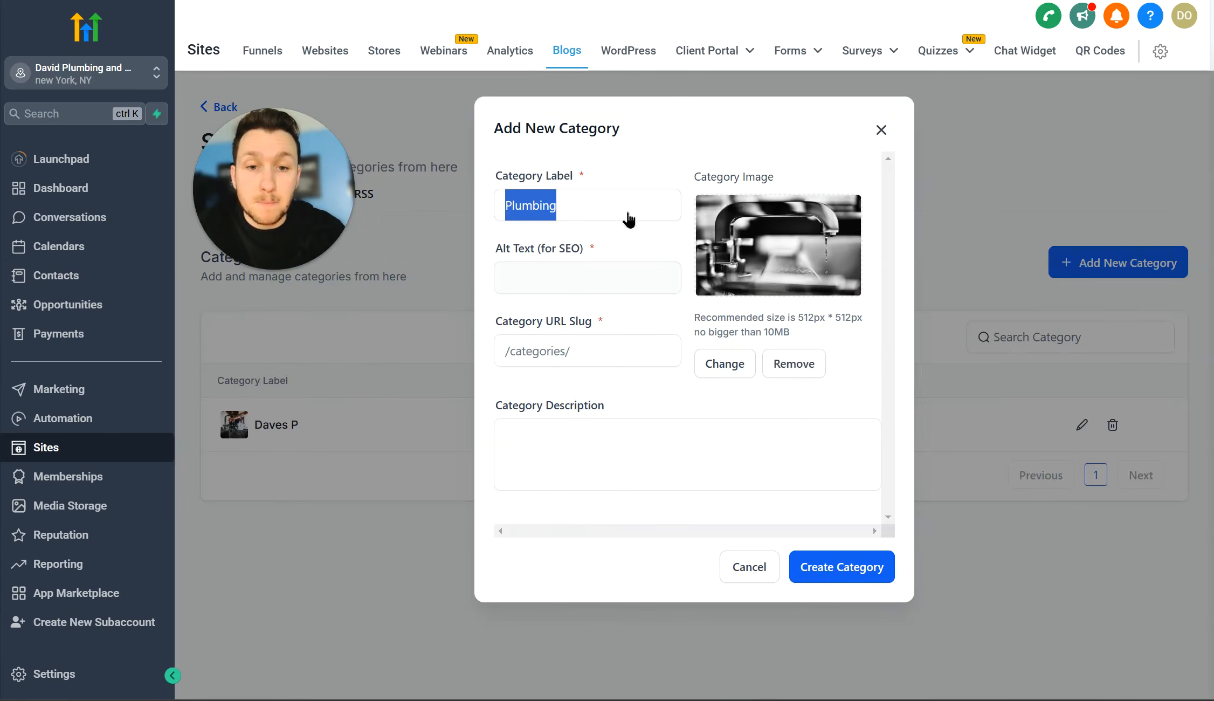
{"action": "left_click", "coordinate": [591, 272]}
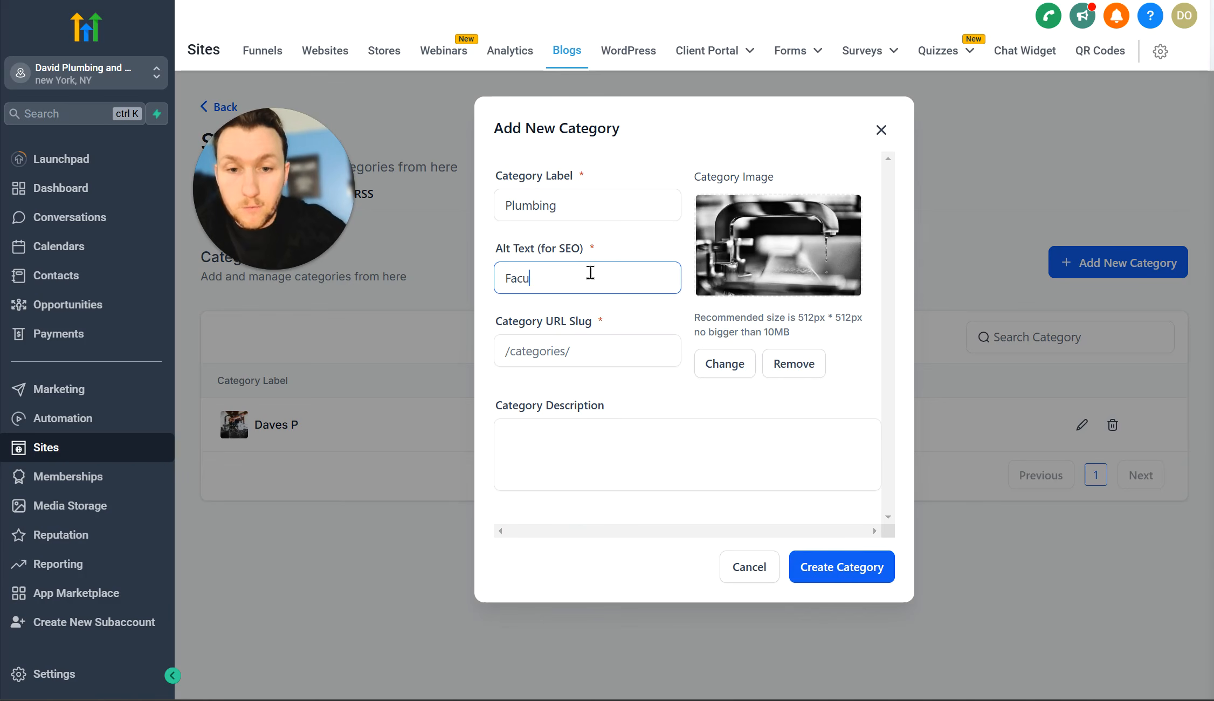
{"action": "right_click", "coordinate": [533, 273]}
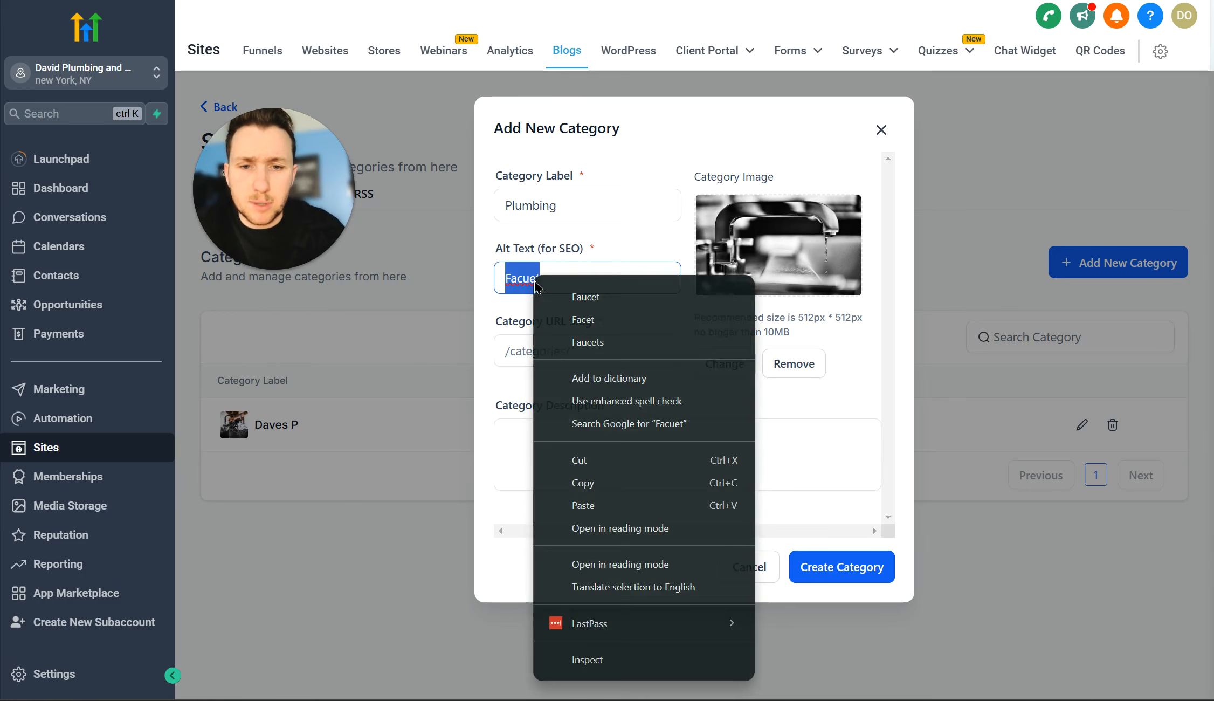
{"action": "left_click", "coordinate": [567, 300]}
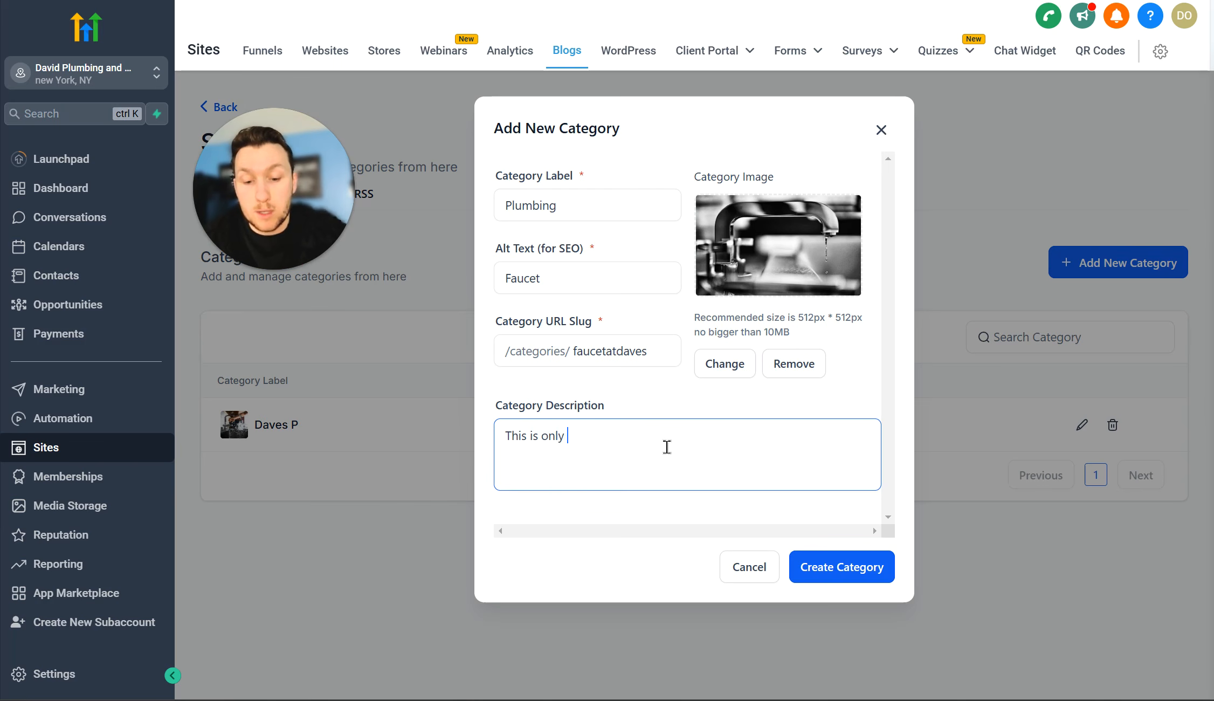
{"action": "type", "text": "umbin"}
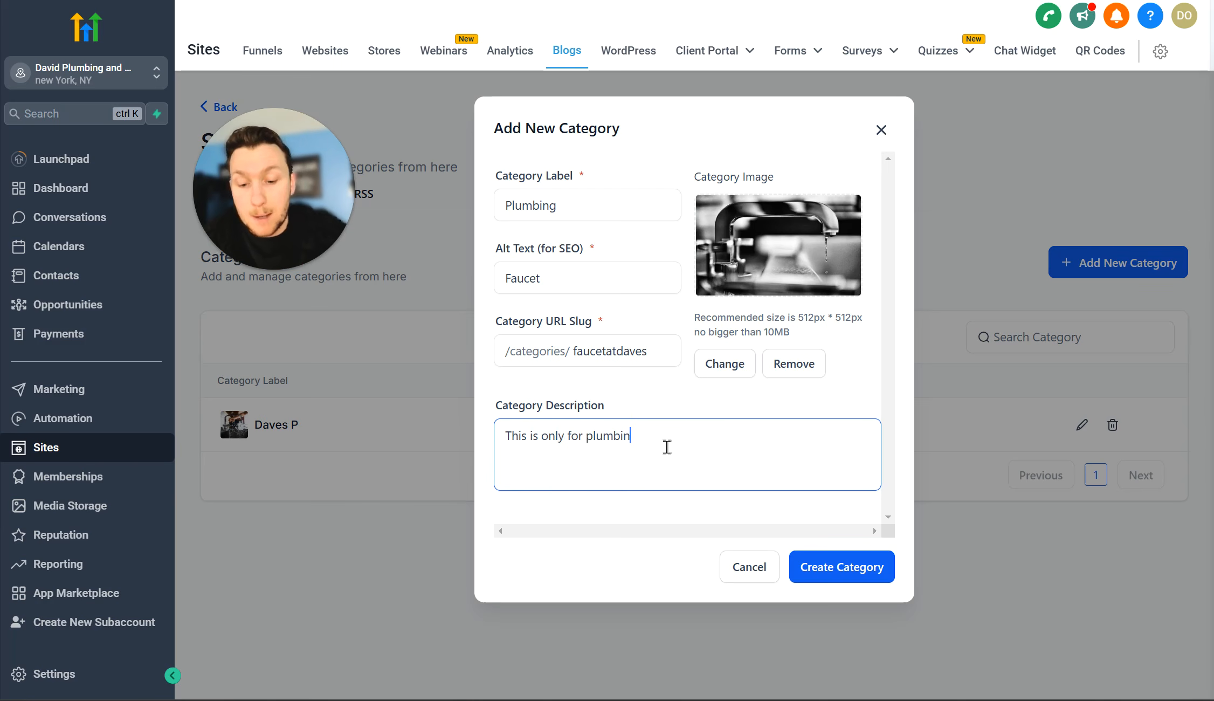
{"action": "type", "text": "g FAQ"}
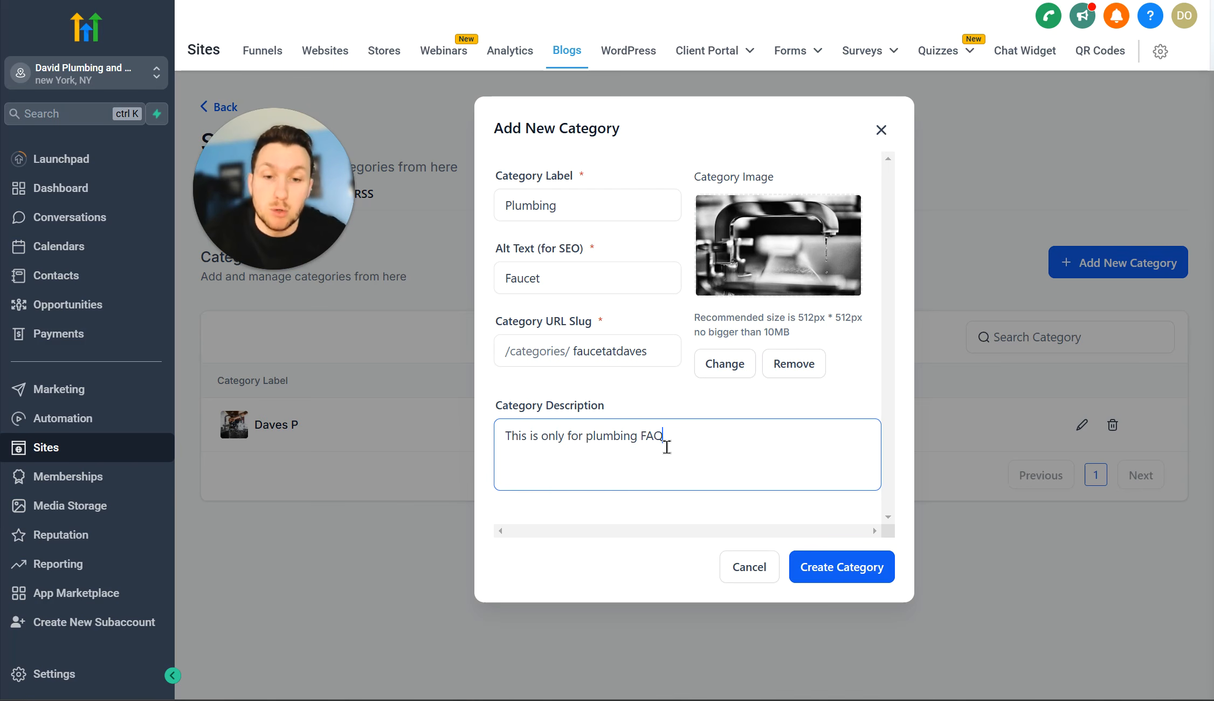
{"action": "type", "text": "s"}
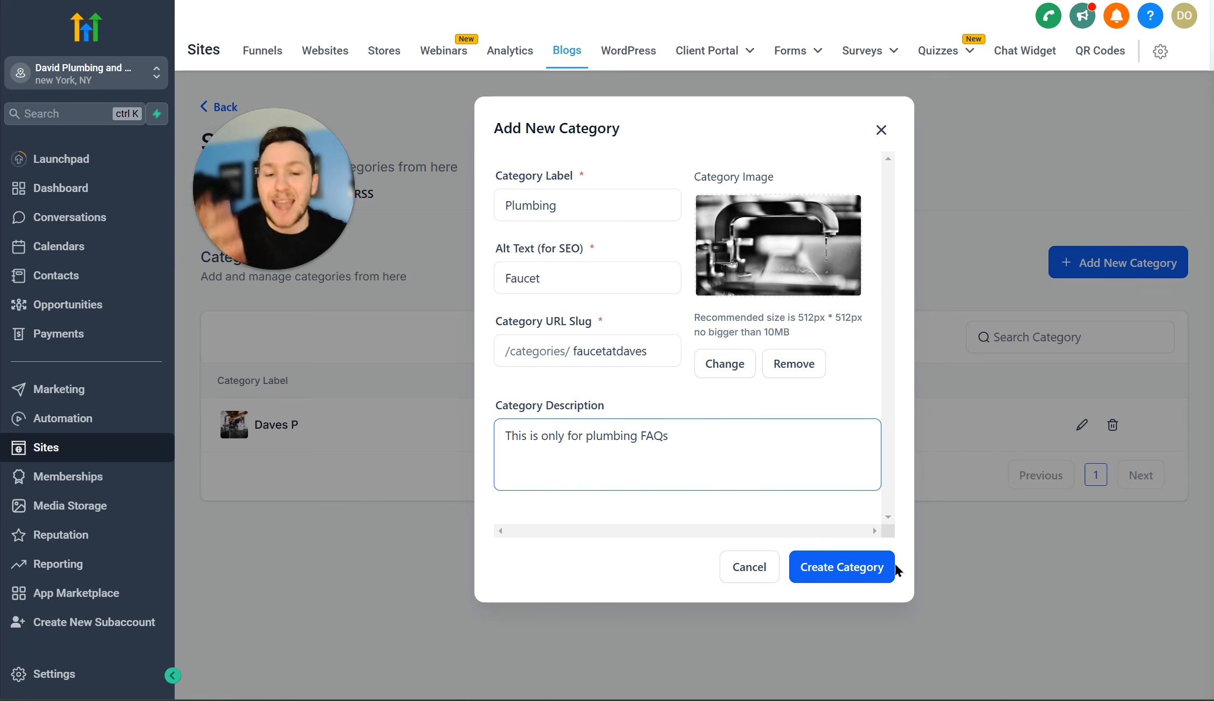
{"action": "left_click", "coordinate": [884, 576]}
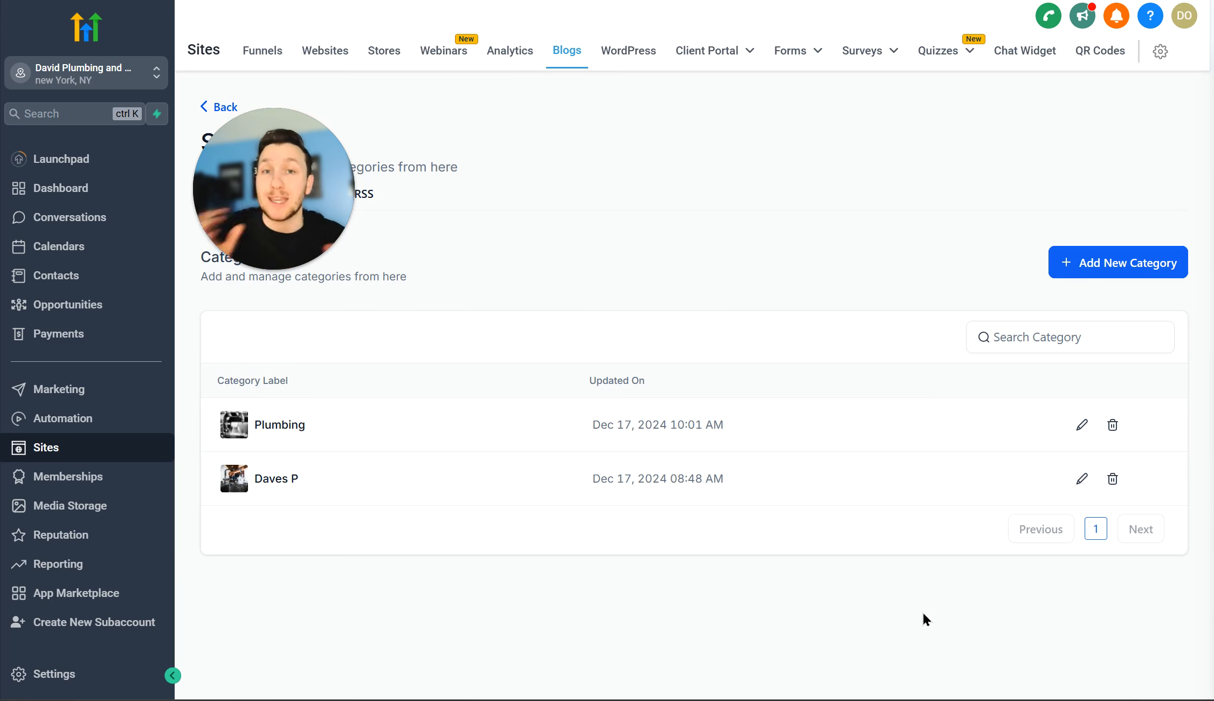
Step: Show the Daves Test RSS feed settings, set to 25 posts with a generated feed URL
{"action": "left_click_drag", "start_coordinate": [336, 204], "coordinate": [754, 195]}
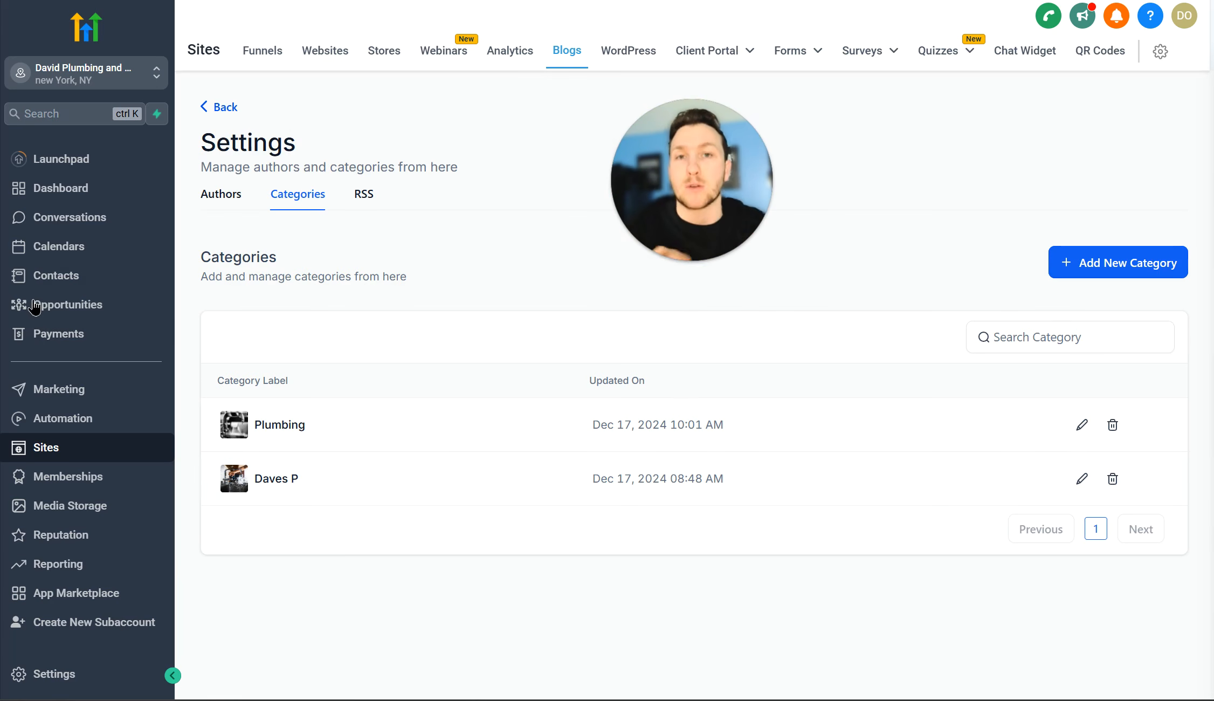
{"action": "left_click", "coordinate": [364, 196]}
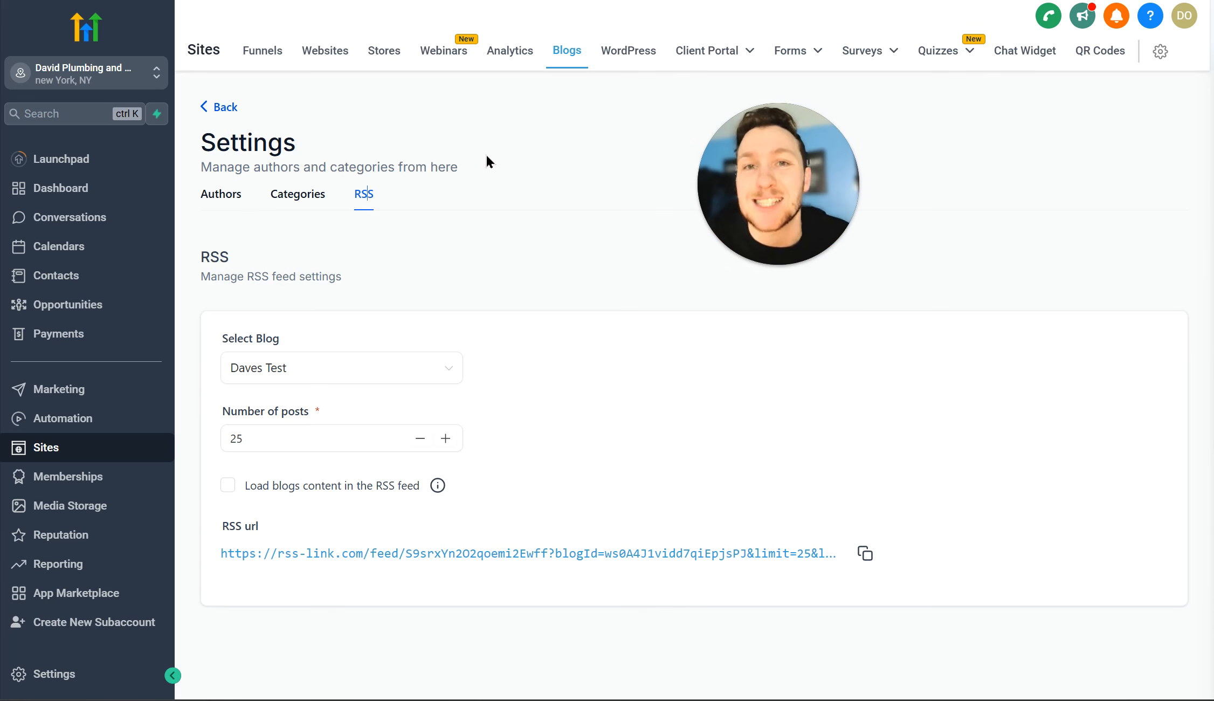
Step: Return from settings to the Blogs overview listing Daves Test
{"action": "left_click", "coordinate": [223, 105]}
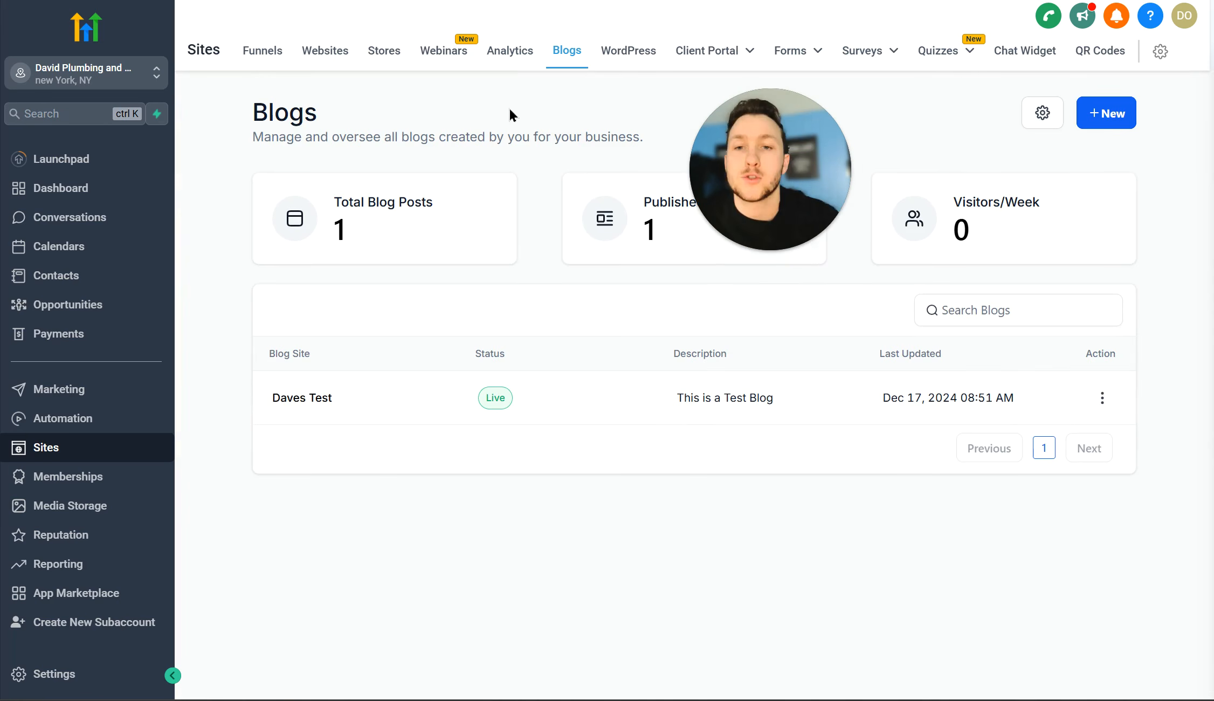
{"action": "left_click_drag", "start_coordinate": [799, 168], "coordinate": [460, 162]}
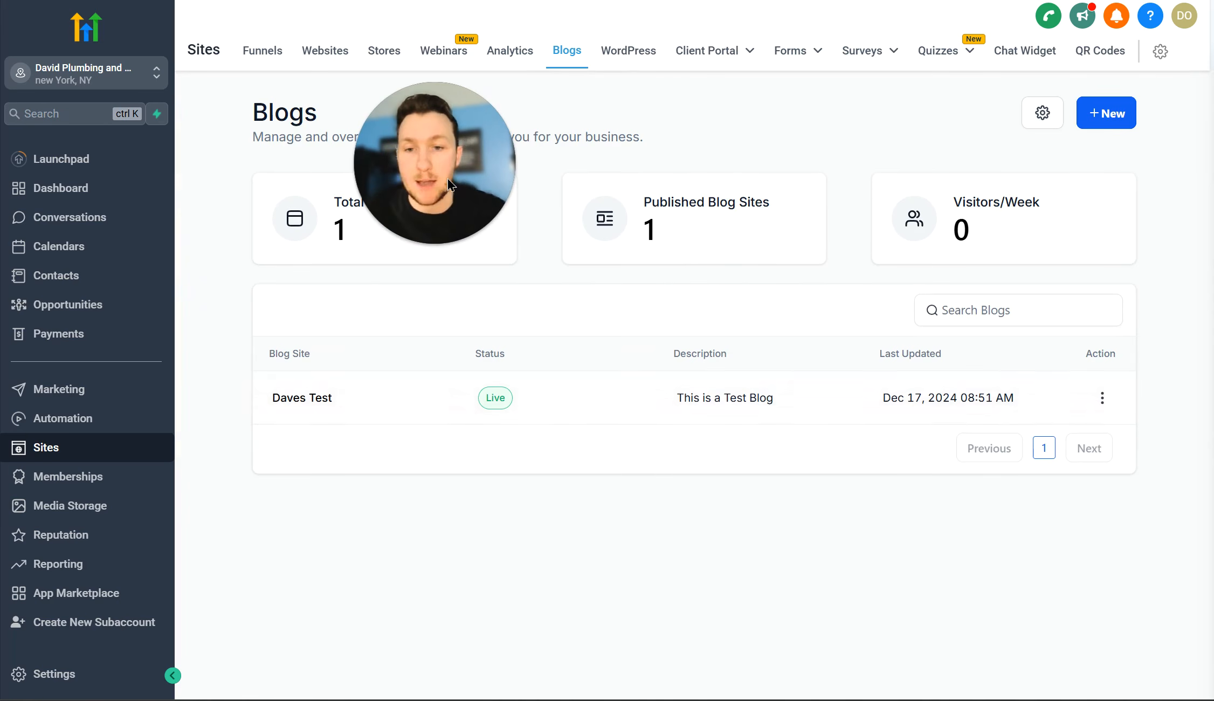
{"action": "left_click_drag", "start_coordinate": [448, 179], "coordinate": [322, 250]}
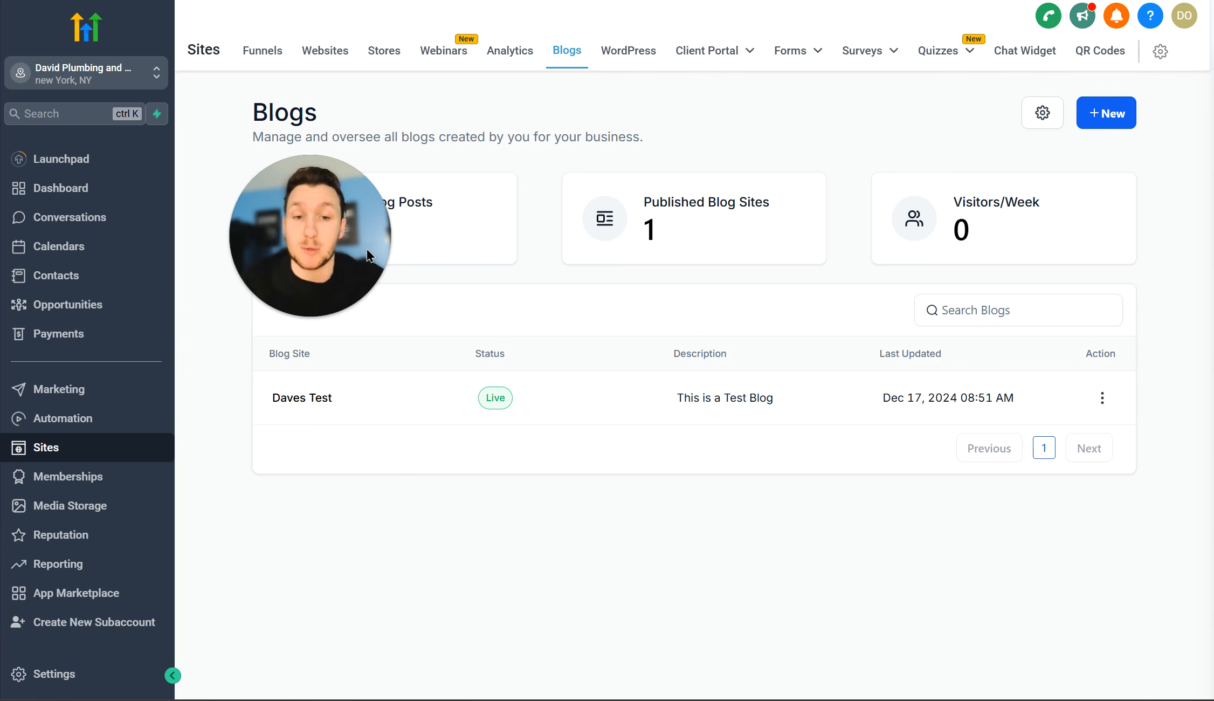
Step: Create the 'Plumbing FAQS' blog site on the company domain with slug davesplumbingfaqs and a meta description
{"action": "left_click", "coordinate": [1112, 119]}
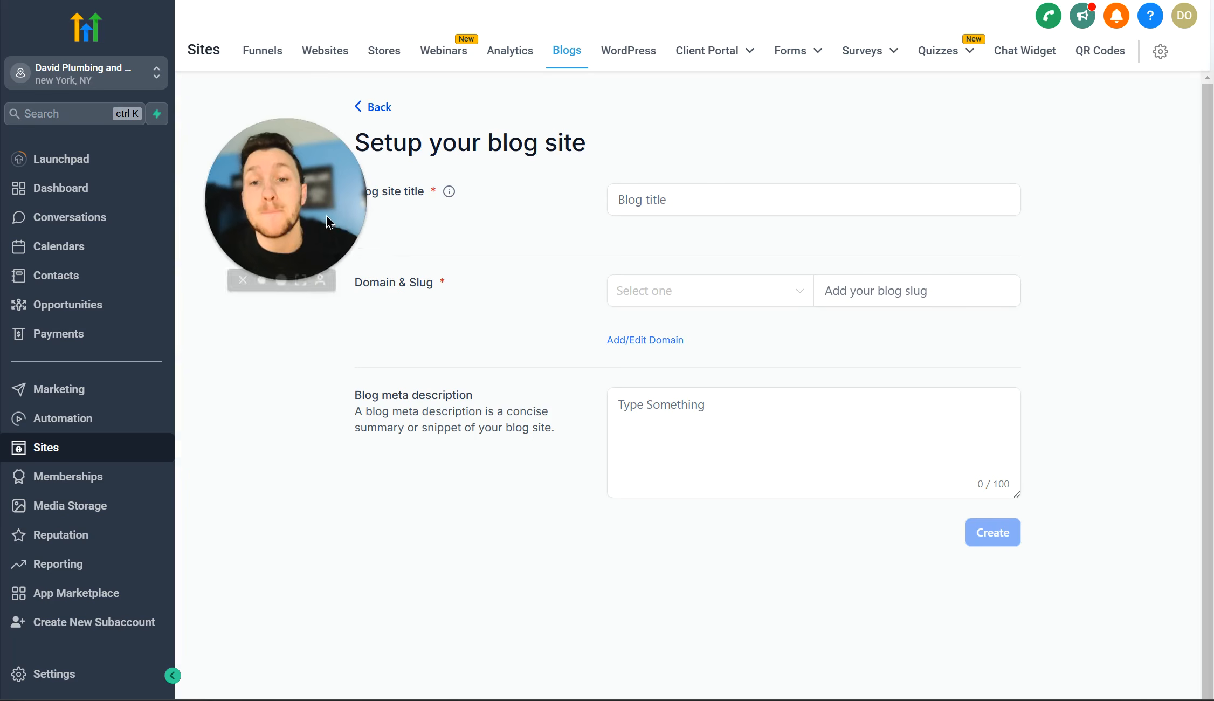
{"action": "left_click", "coordinate": [774, 194]}
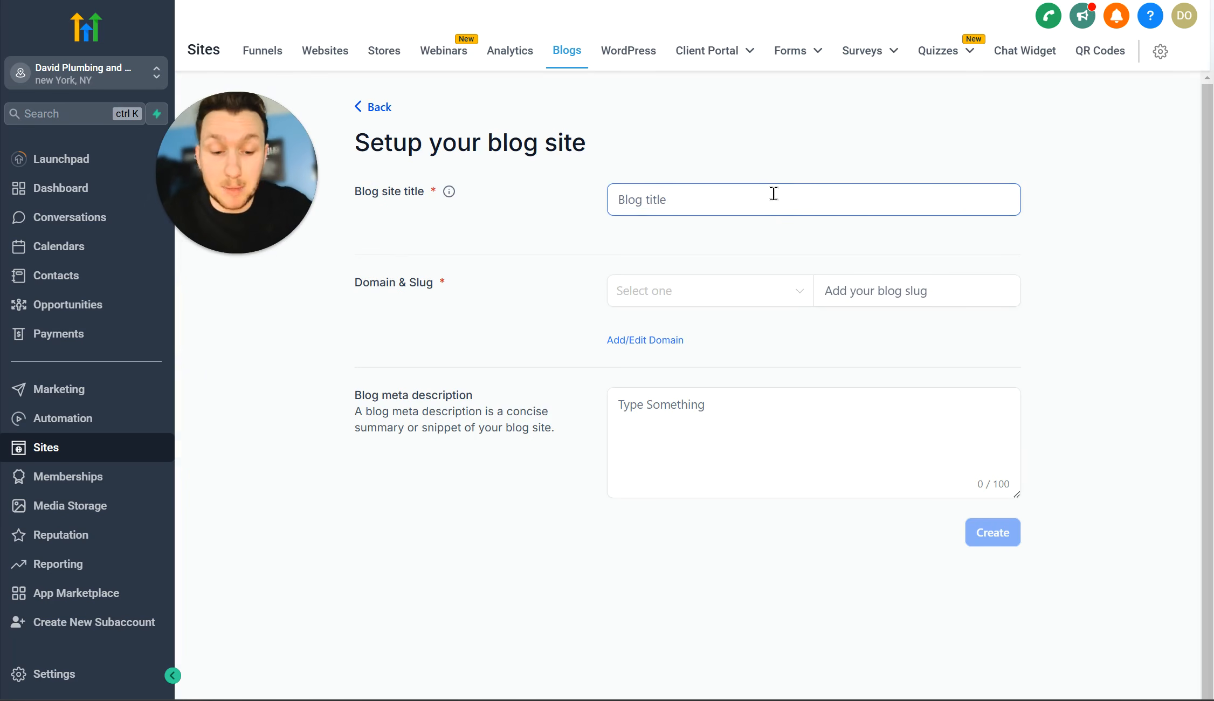
{"action": "type", "text": "Plumbing FAQS"}
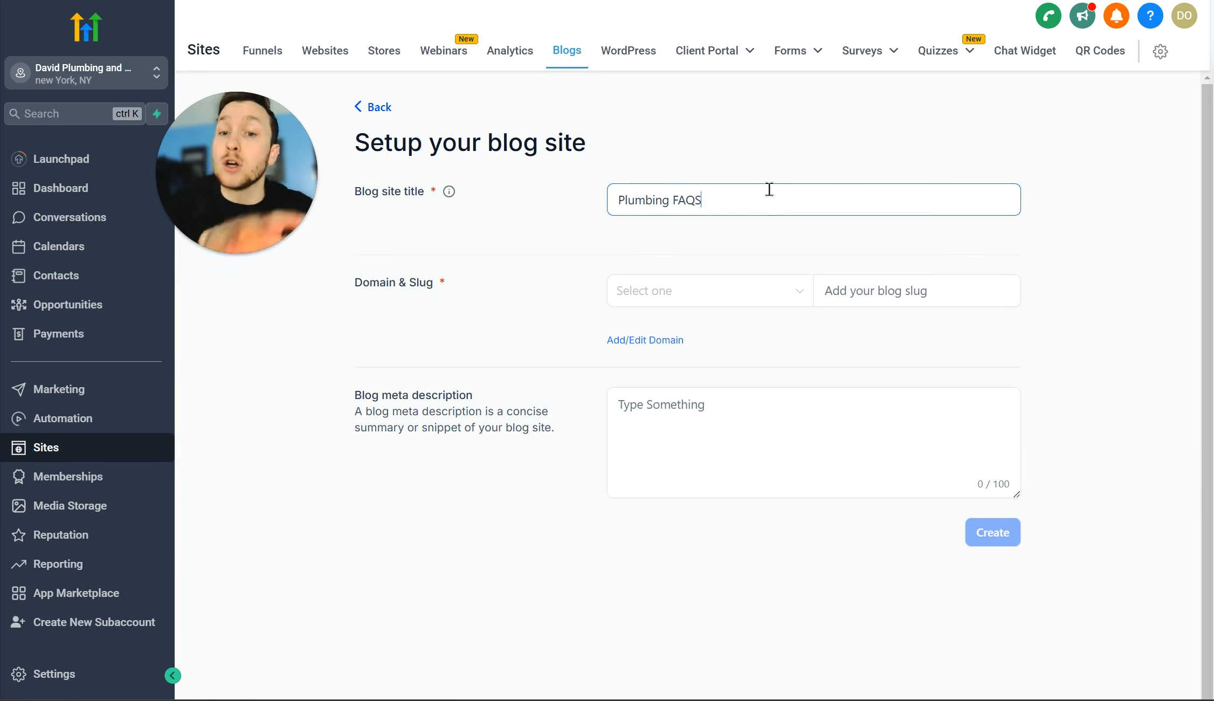
{"action": "left_click", "coordinate": [772, 292]}
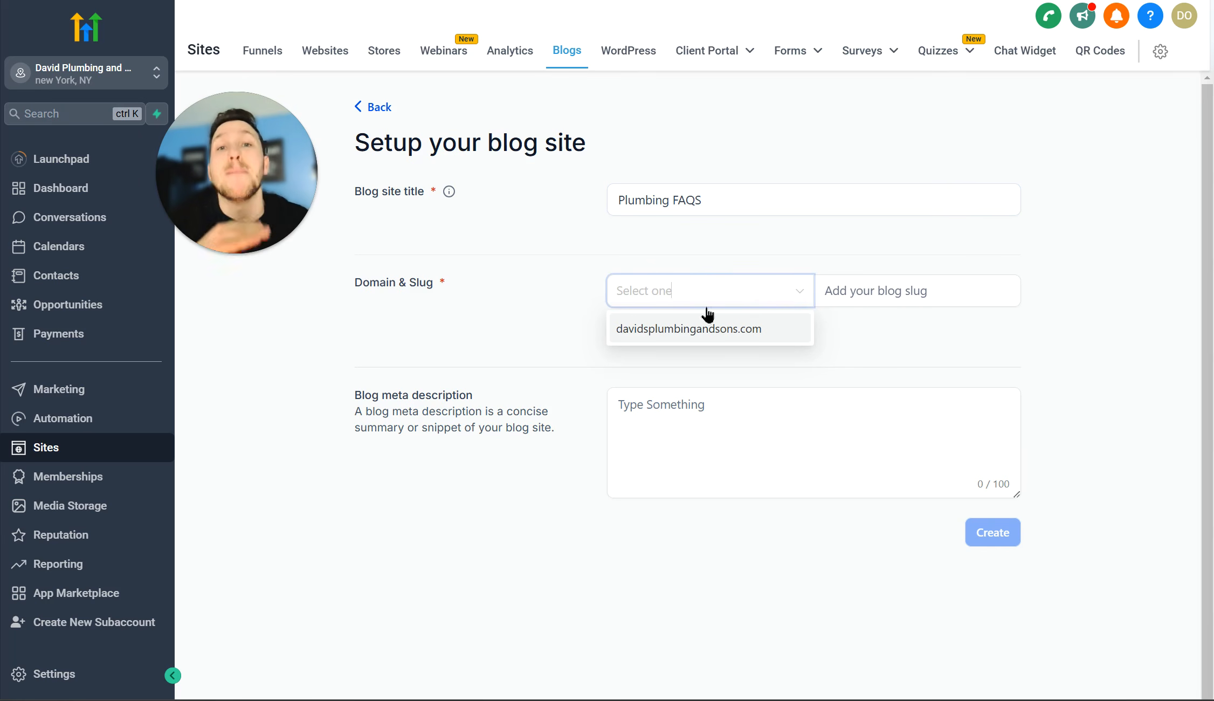
{"action": "left_click", "coordinate": [725, 334]}
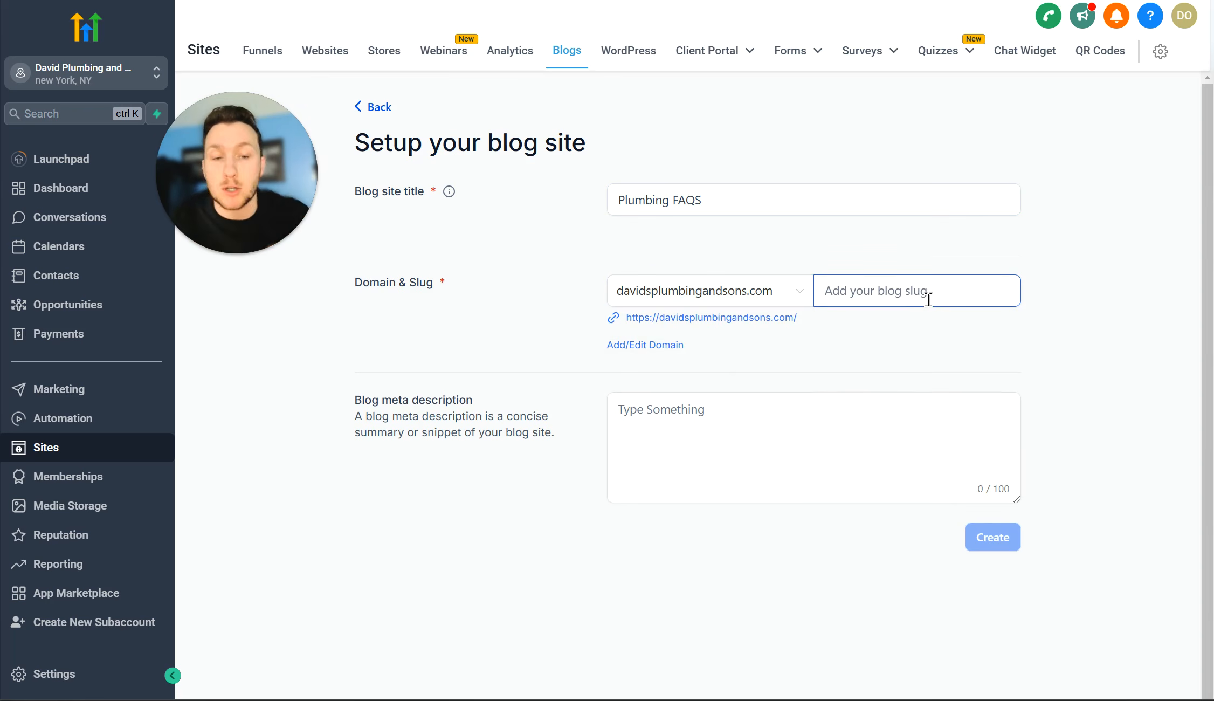
{"action": "type", "text": "pl"}
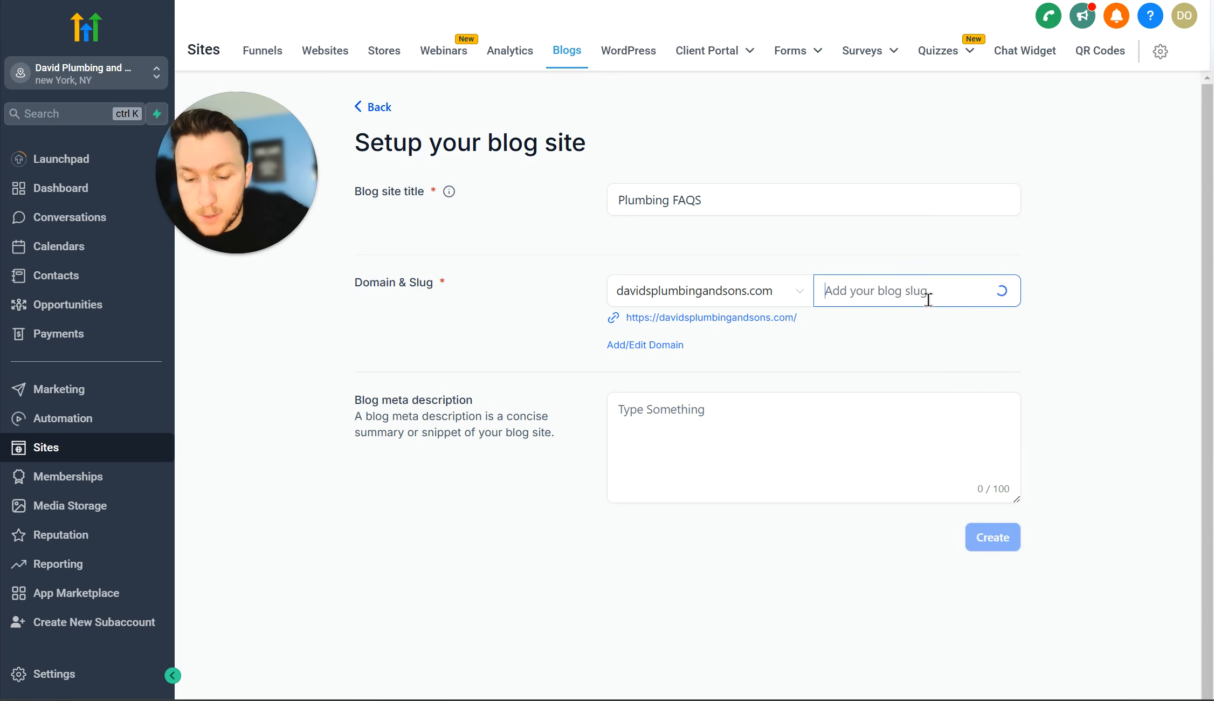
{"action": "type", "text": "davesplumbingfaqs"}
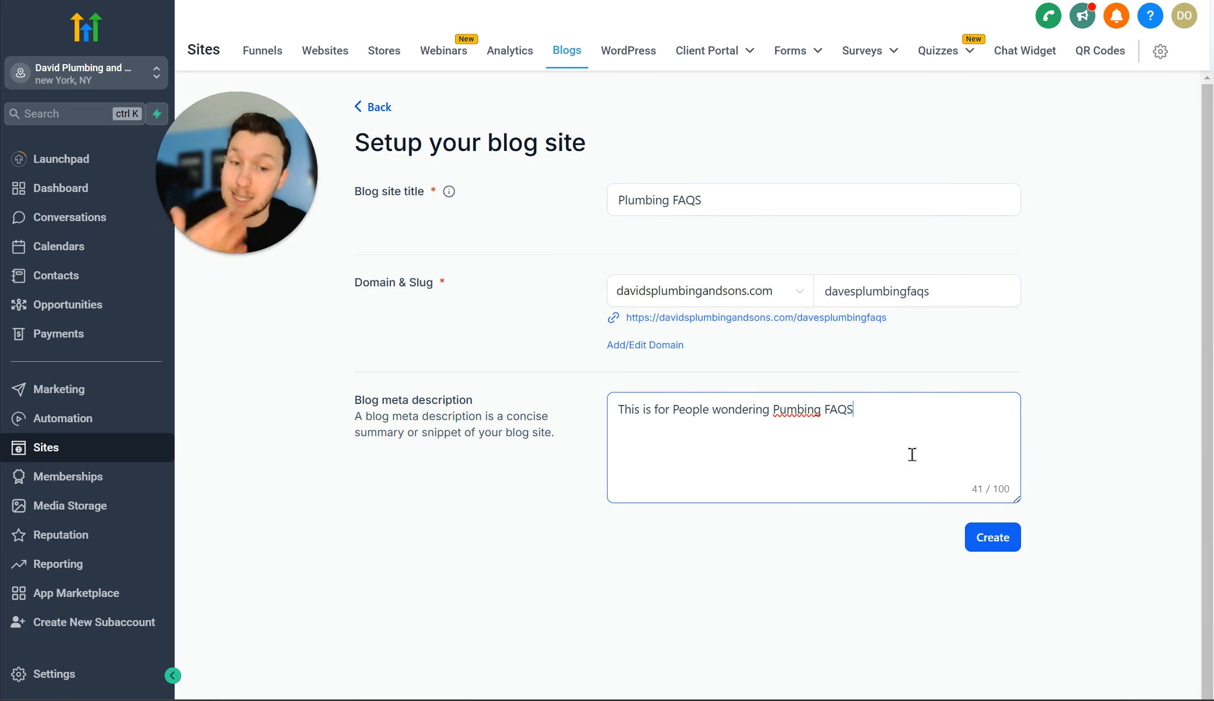
{"action": "left_click", "coordinate": [1006, 544]}
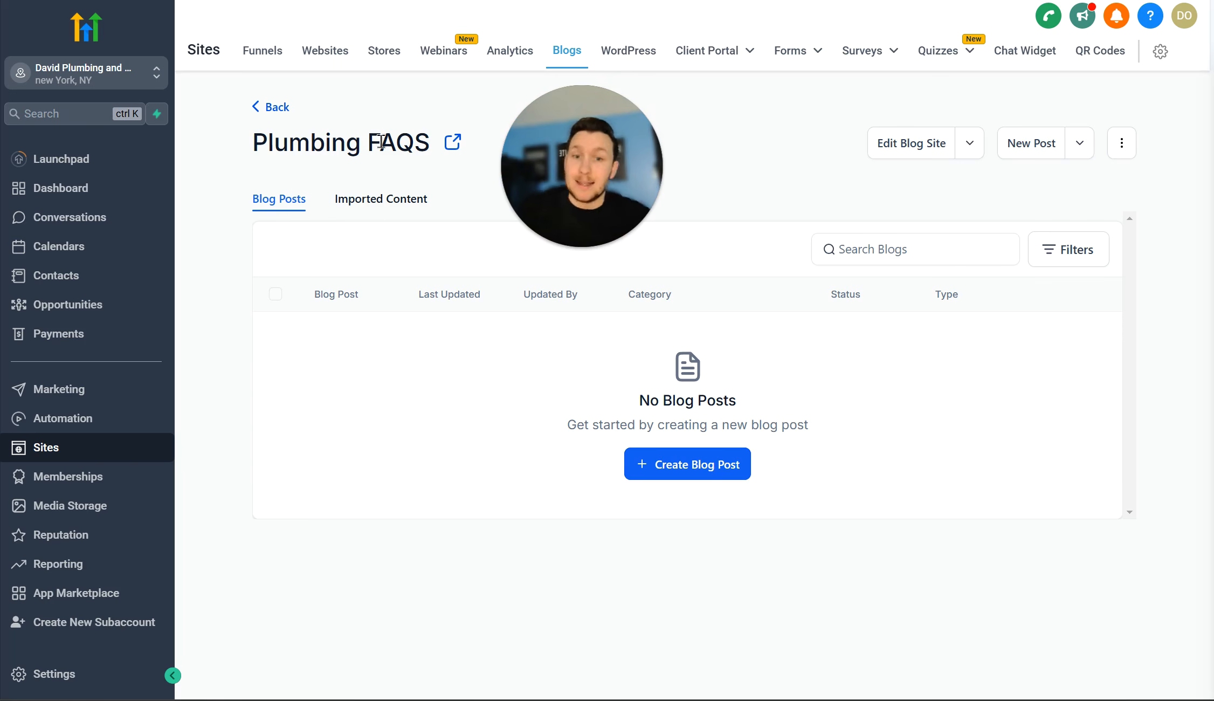
Step: Open the Plumbing FAQS Blog Home page in the site editor in a new tab
{"action": "left_click", "coordinate": [970, 144]}
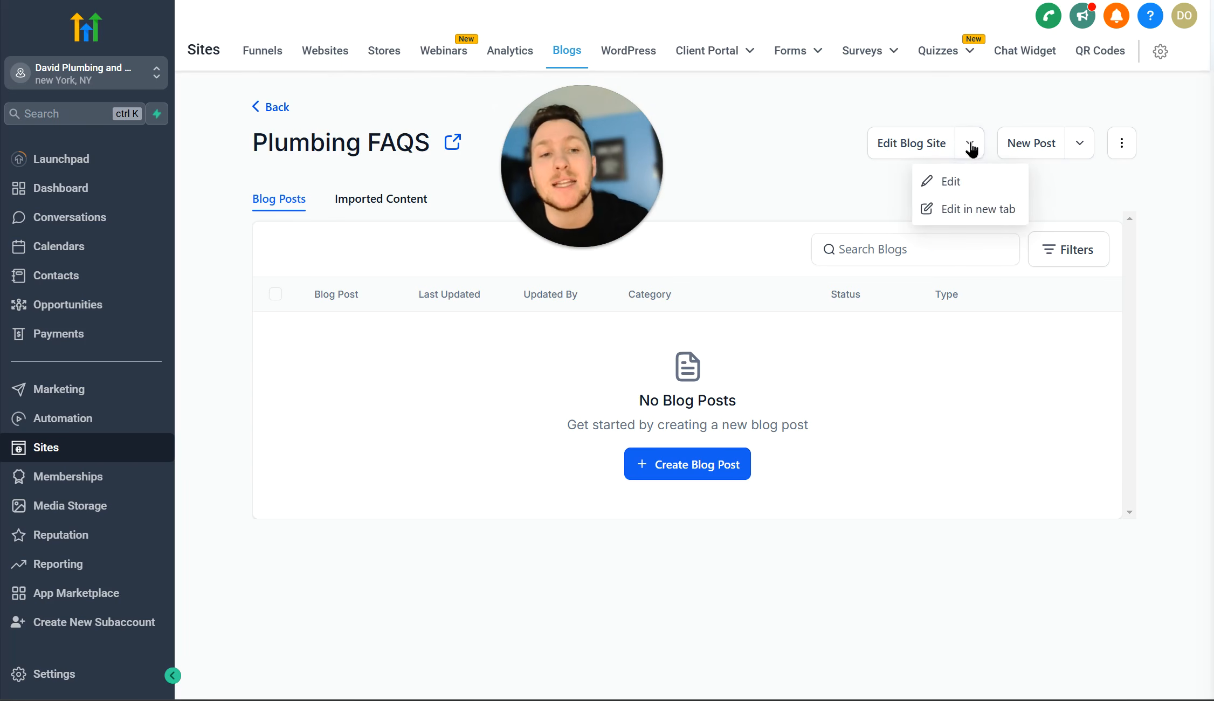
{"action": "left_click", "coordinate": [981, 210]}
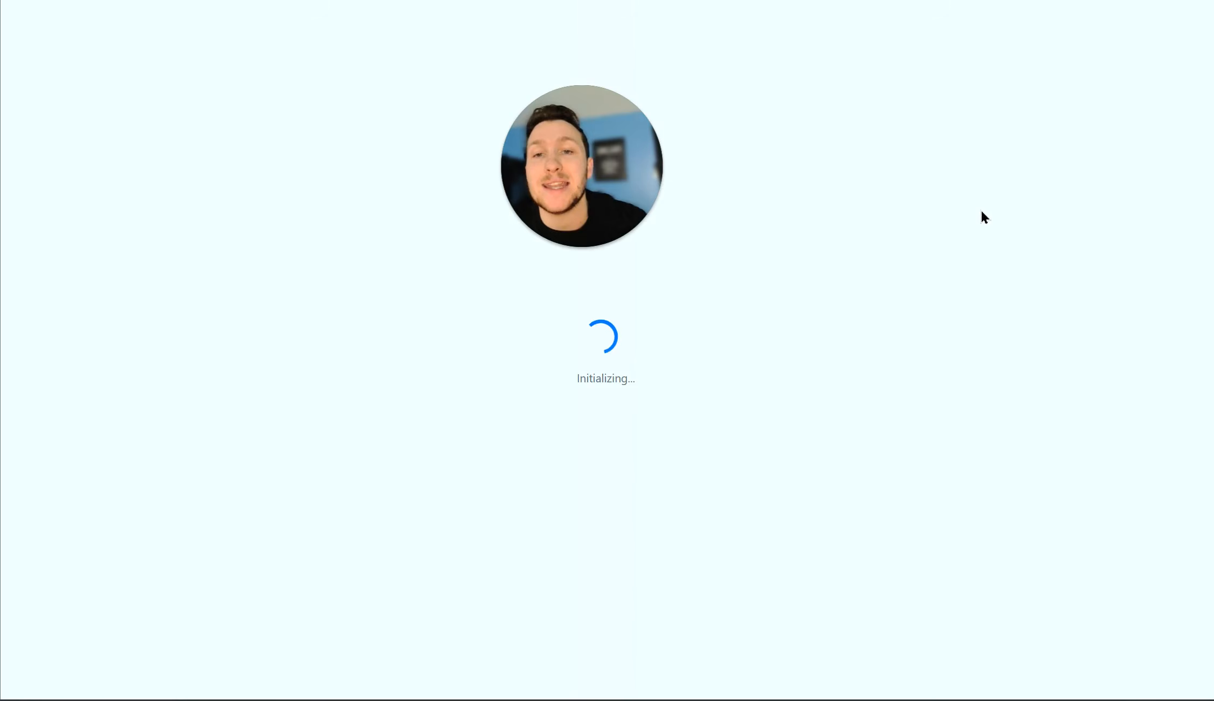
{"action": "left_click_drag", "start_coordinate": [601, 190], "coordinate": [219, 158]}
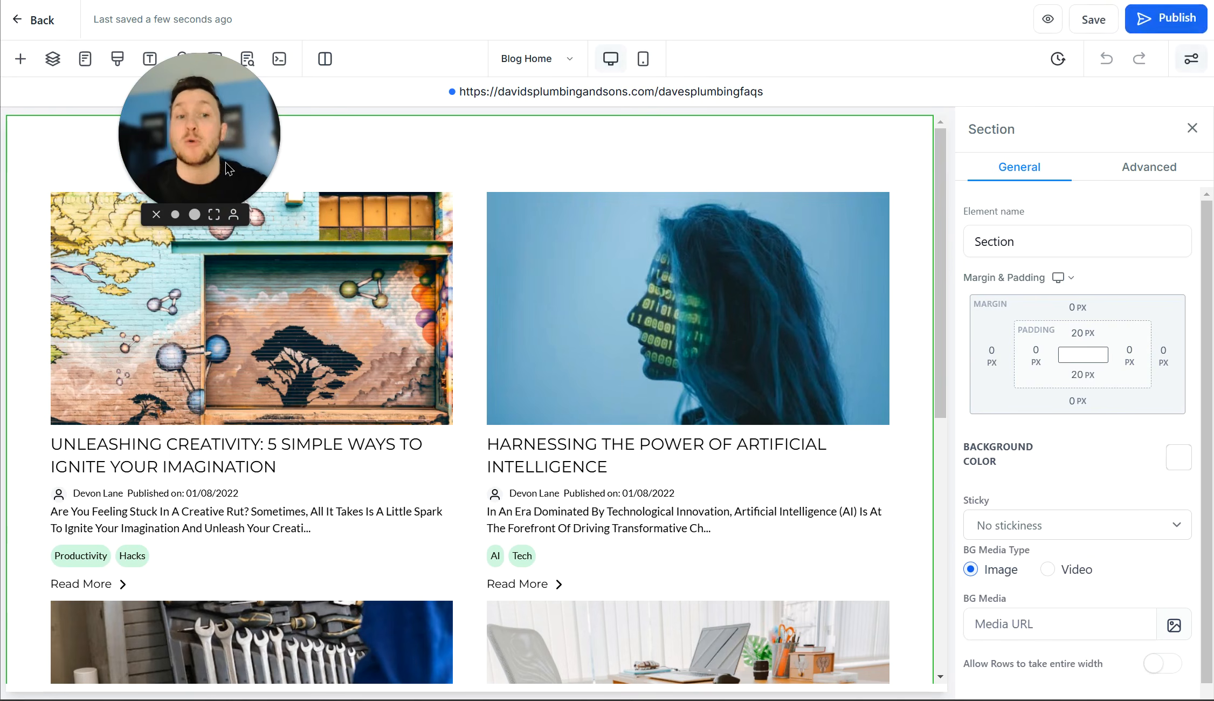
{"action": "left_click_drag", "start_coordinate": [220, 153], "coordinate": [737, 102]}
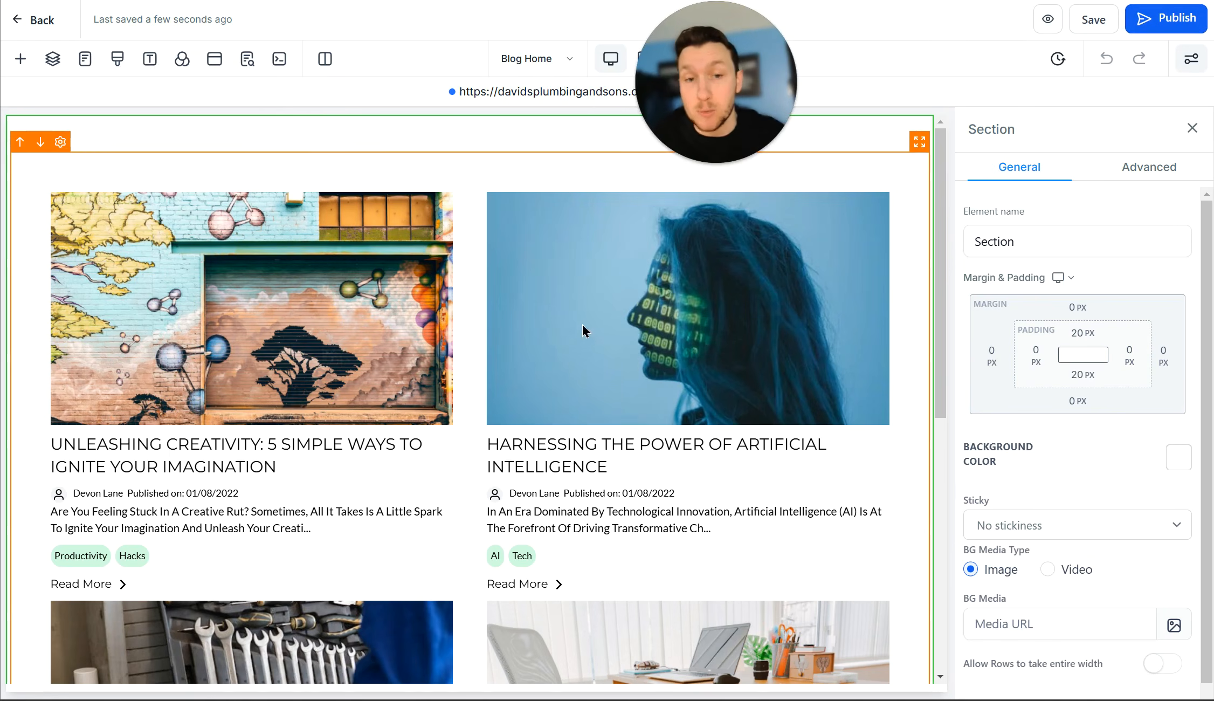
{"action": "scroll", "coordinate": [582, 325], "scroll_direction": "down", "scroll_amount": 8}
{"action": "scroll", "coordinate": [557, 355], "scroll_direction": "up", "scroll_amount": 8}
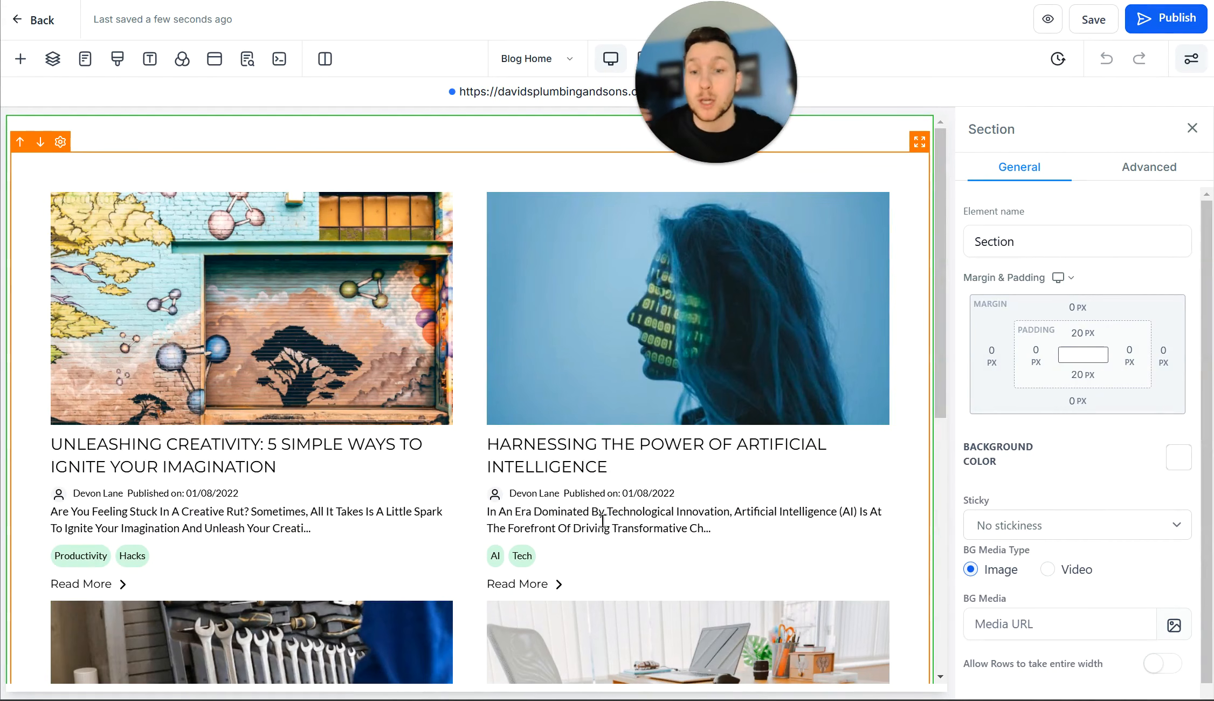
{"action": "scroll", "coordinate": [501, 437], "scroll_direction": "down", "scroll_amount": 5}
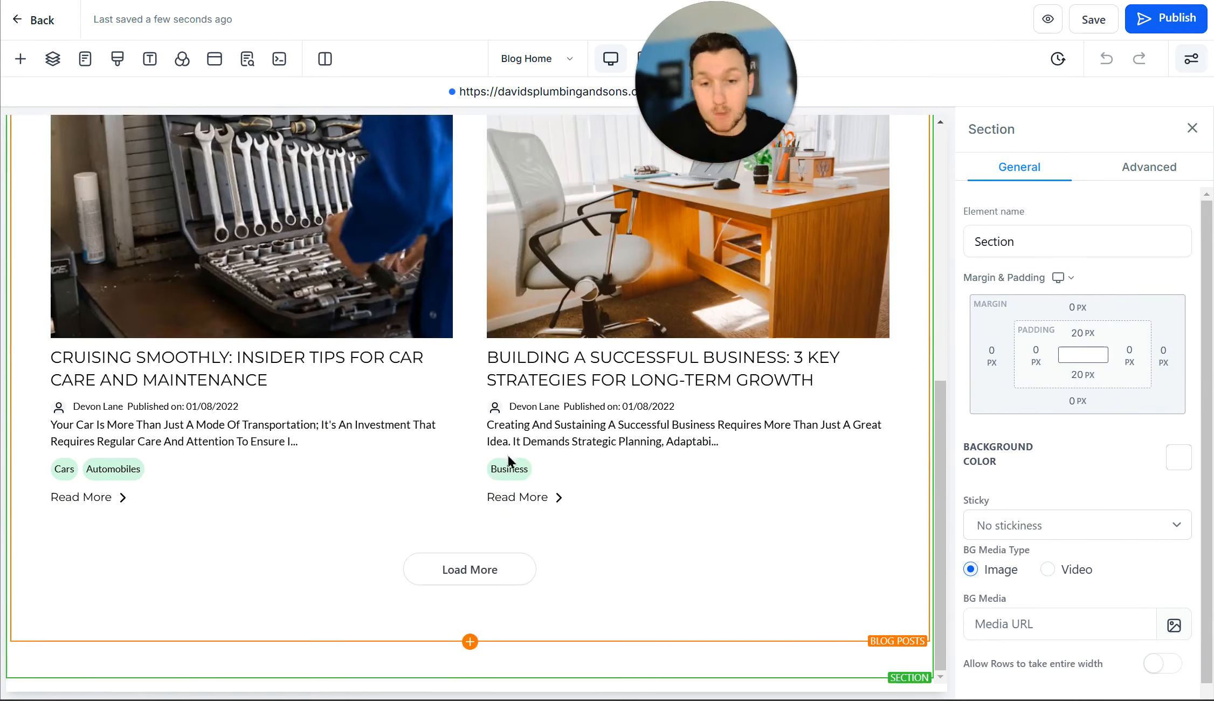
{"action": "scroll", "coordinate": [507, 455], "scroll_direction": "up", "scroll_amount": 5}
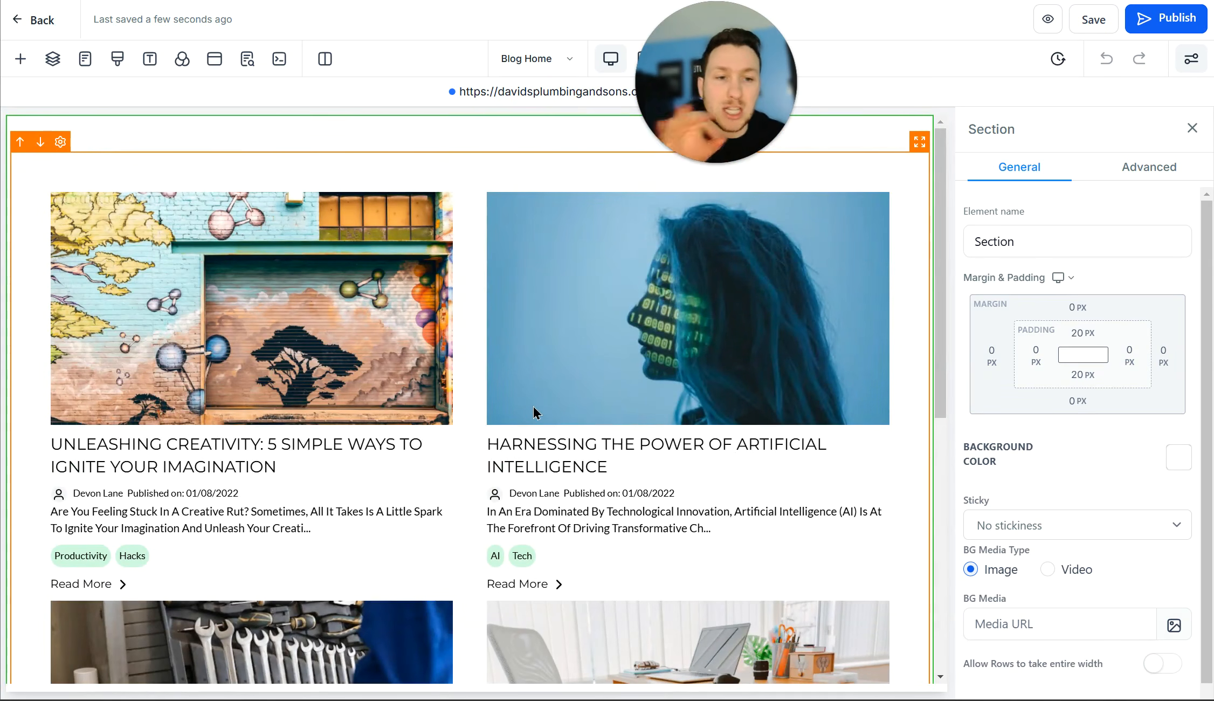
Step: Select the Blog Posts grid, try the Compact layout, revert to Standard, and view the category list
{"action": "left_click", "coordinate": [616, 413]}
{"action": "scroll", "coordinate": [617, 412], "scroll_direction": "down", "scroll_amount": 2}
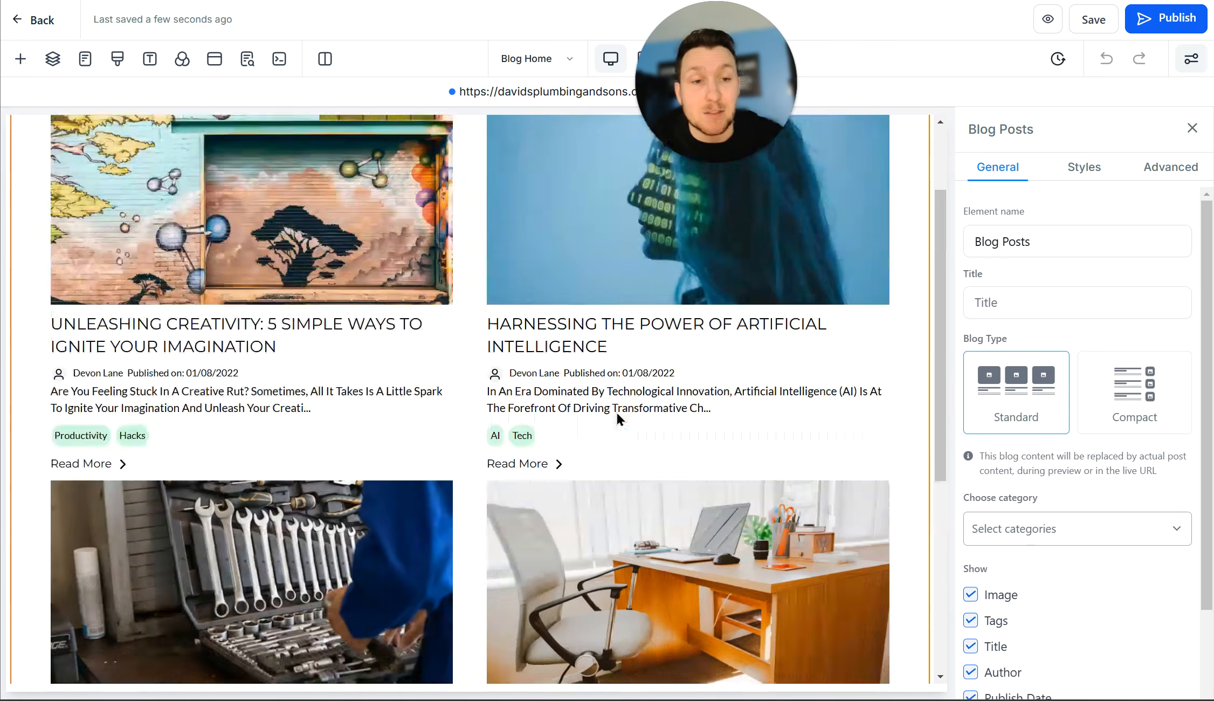
{"action": "scroll", "coordinate": [617, 412], "scroll_direction": "up", "scroll_amount": 2}
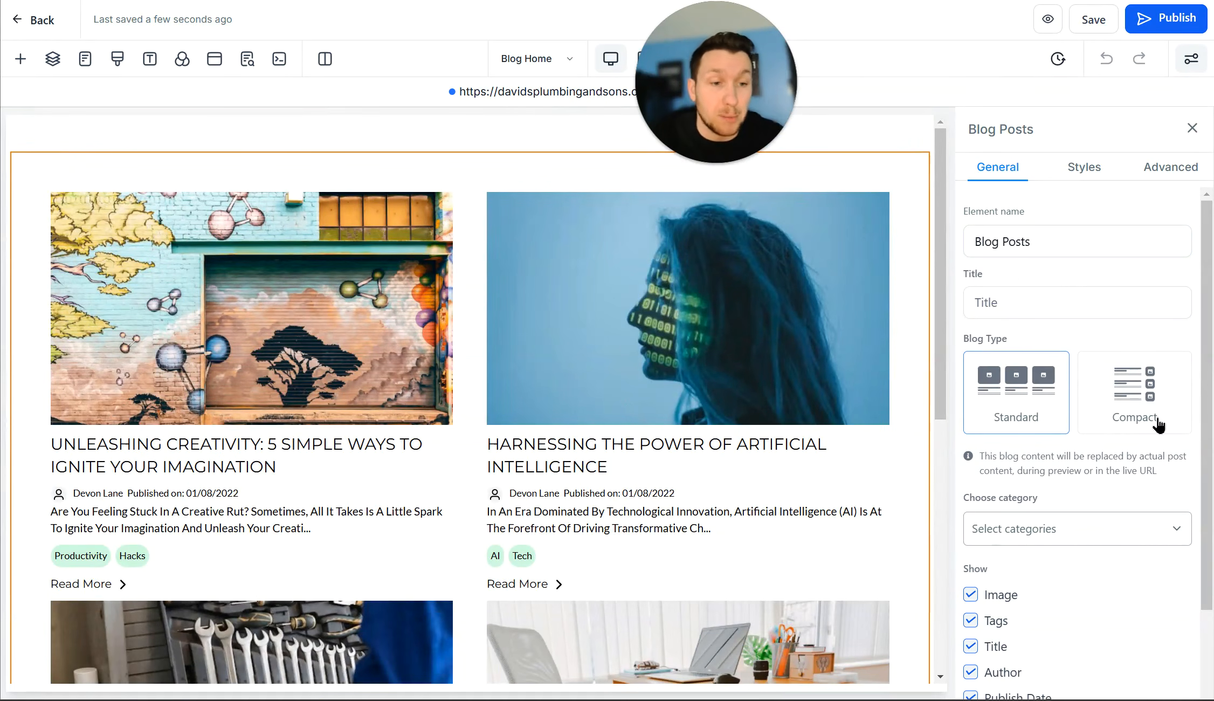
{"action": "left_click", "coordinate": [1133, 417]}
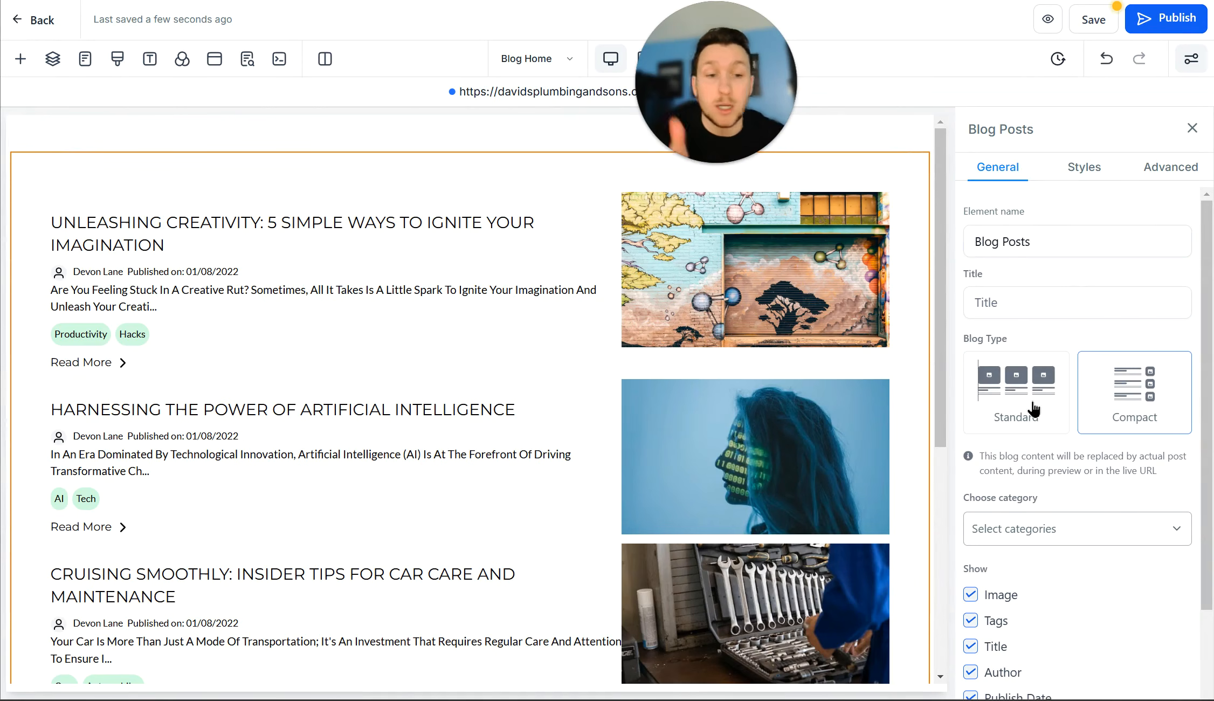
{"action": "left_click", "coordinate": [1034, 410]}
{"action": "scroll", "coordinate": [1117, 482], "scroll_direction": "down", "scroll_amount": 2}
{"action": "left_click", "coordinate": [1115, 425]}
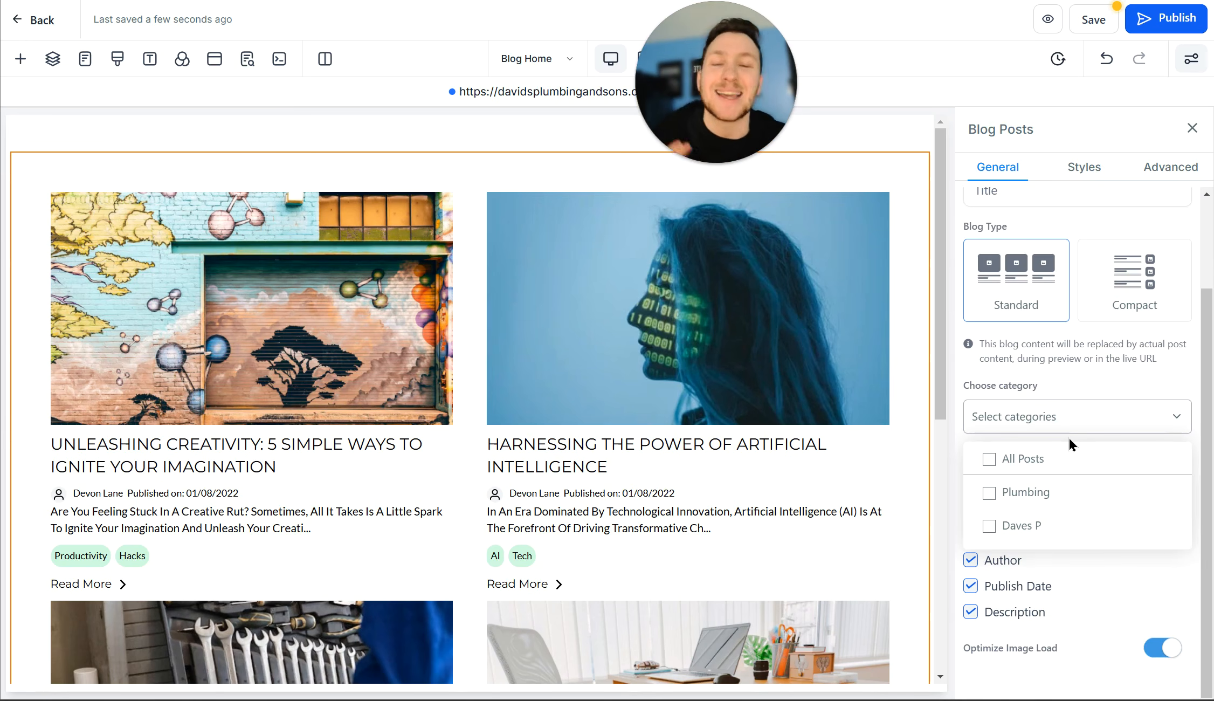
{"action": "left_click", "coordinate": [1059, 184]}
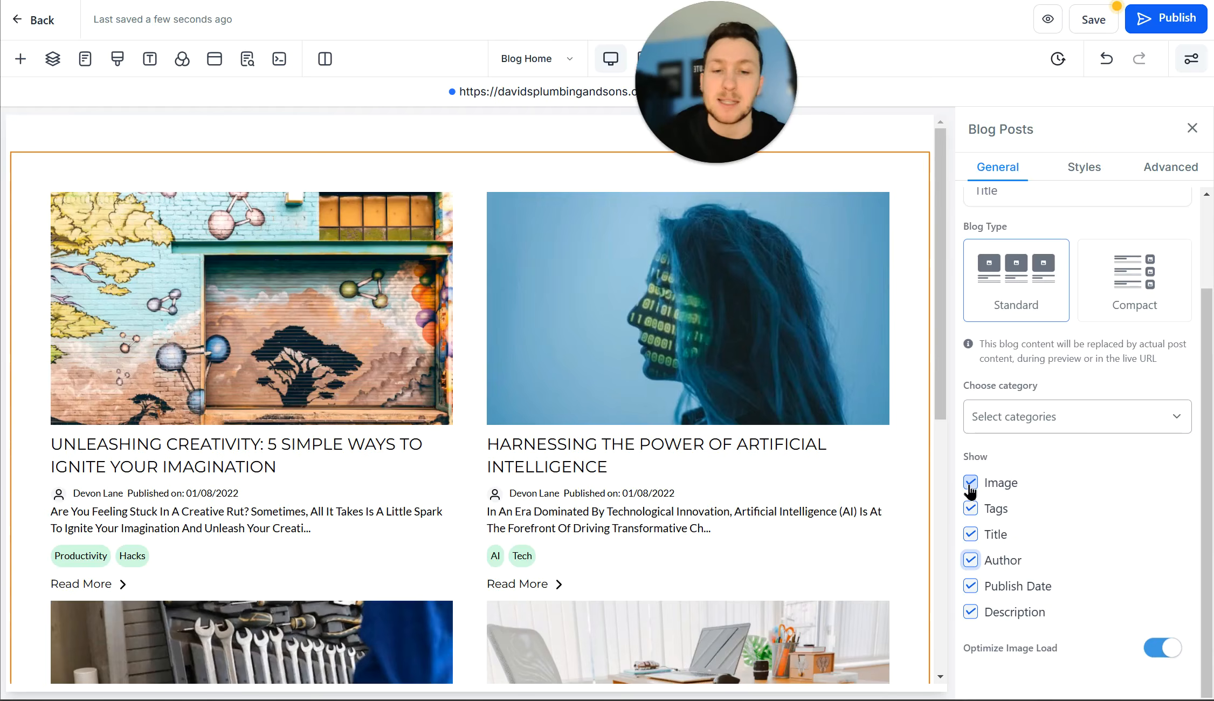
Step: Toggle the image, tags, title, author, date and description display options so all stay shown
{"action": "left_click", "coordinate": [971, 485]}
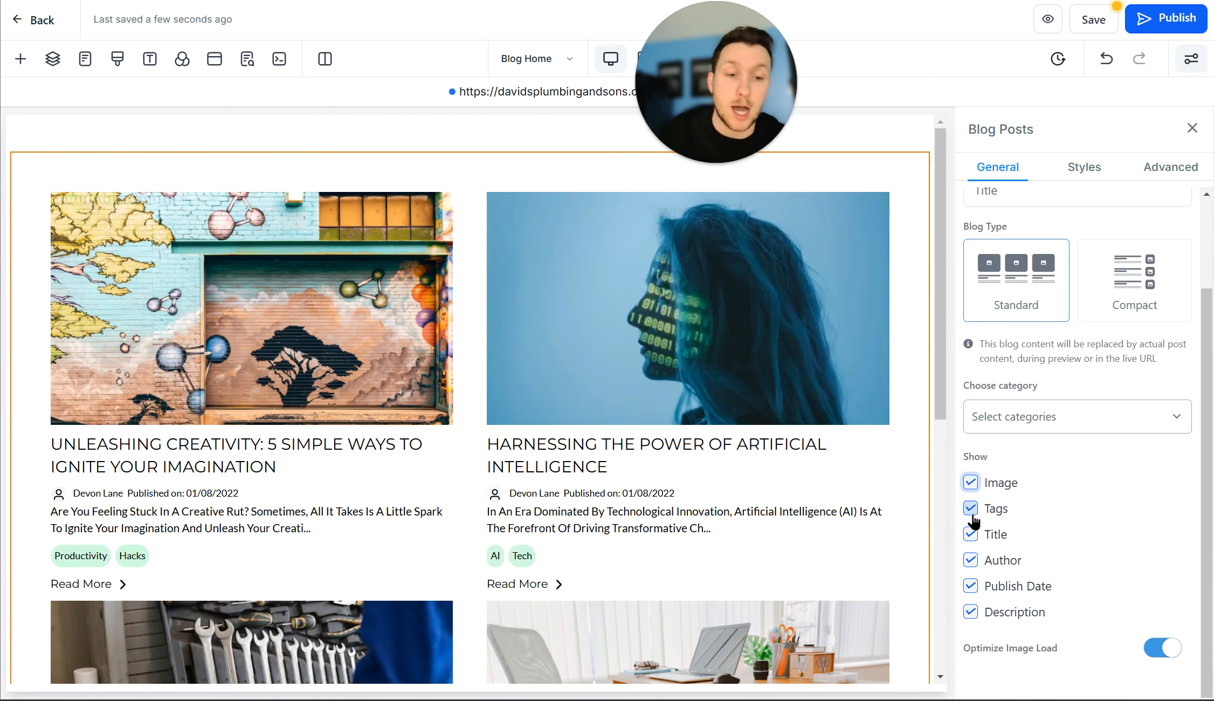
{"action": "left_click", "coordinate": [973, 515]}
{"action": "left_click", "coordinate": [977, 534]}
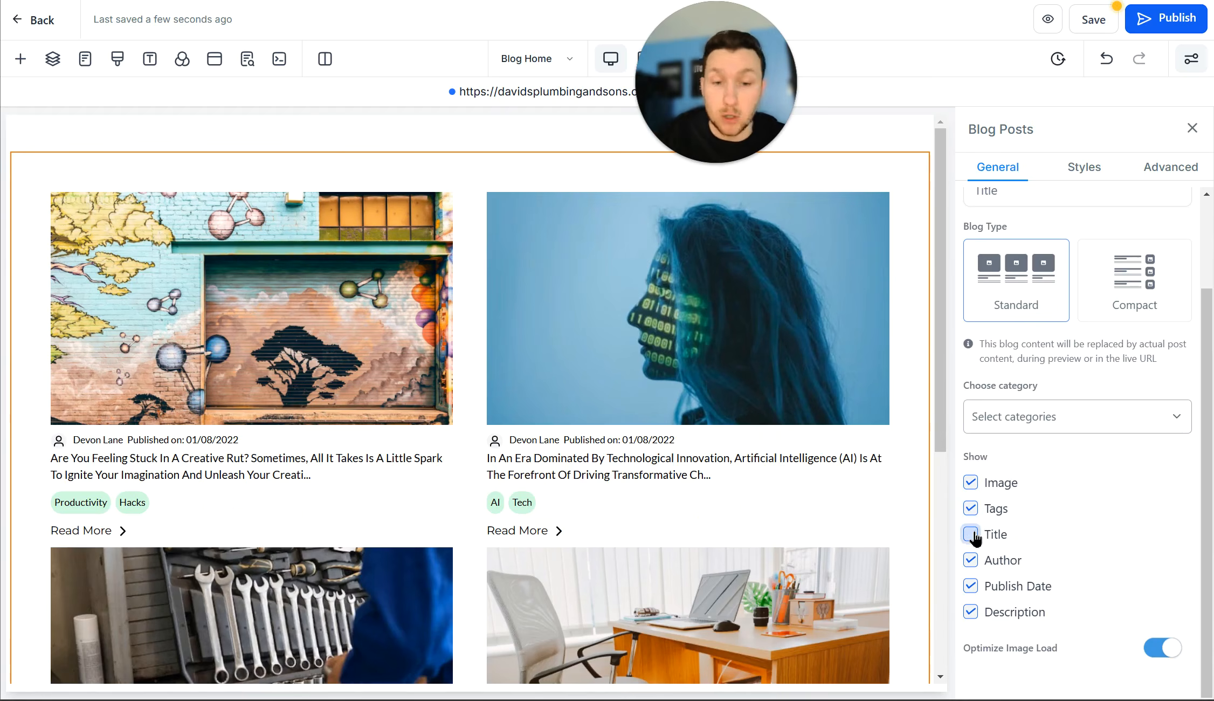
{"action": "left_click", "coordinate": [971, 561]}
{"action": "left_click", "coordinate": [970, 585]}
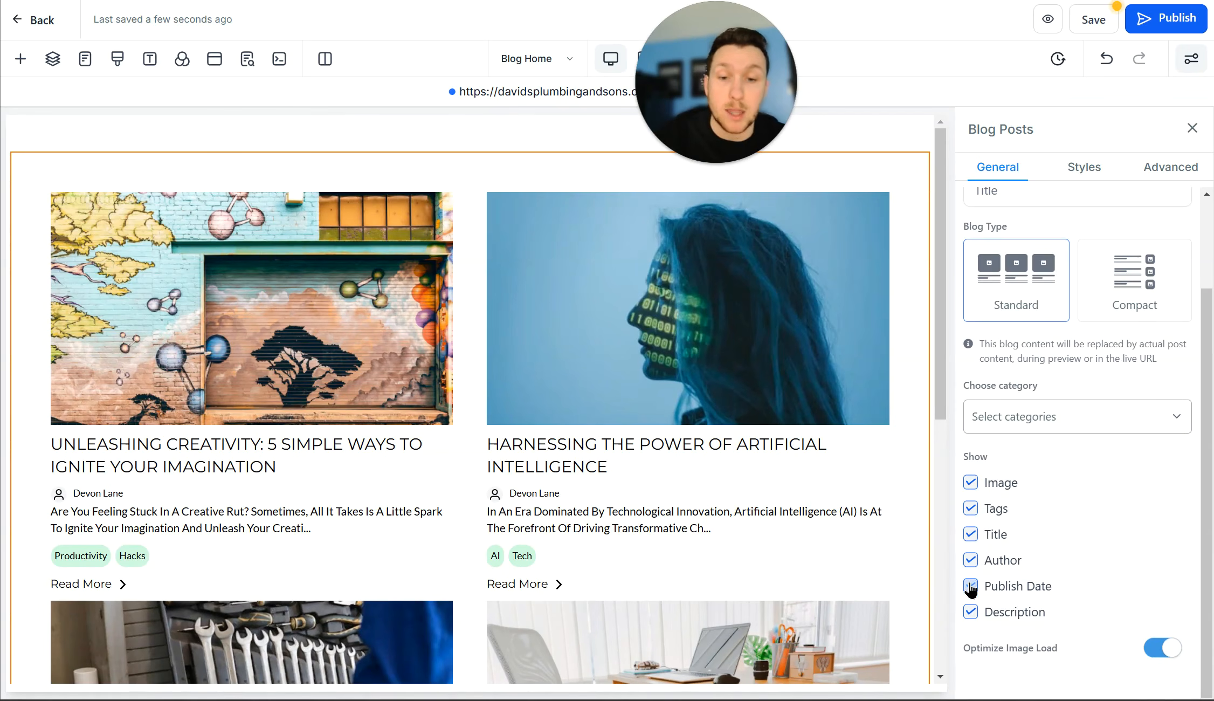
{"action": "left_click", "coordinate": [973, 612]}
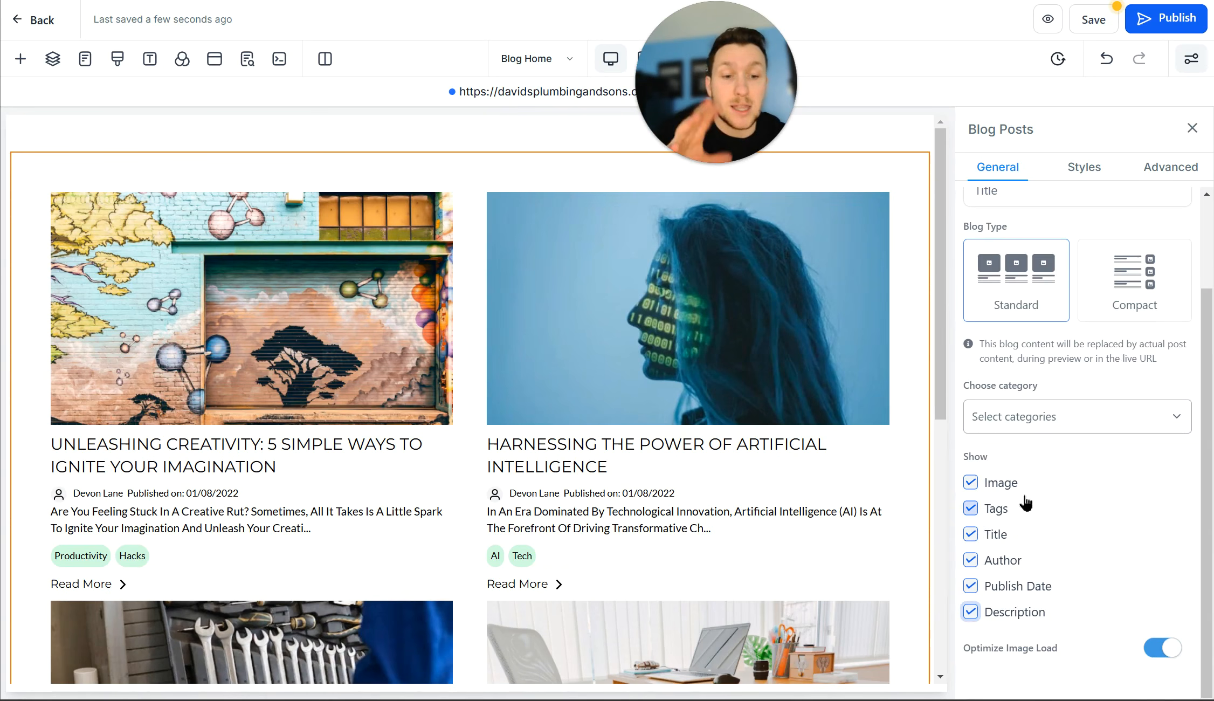
{"action": "scroll", "coordinate": [1073, 555], "scroll_direction": "up", "scroll_amount": 2}
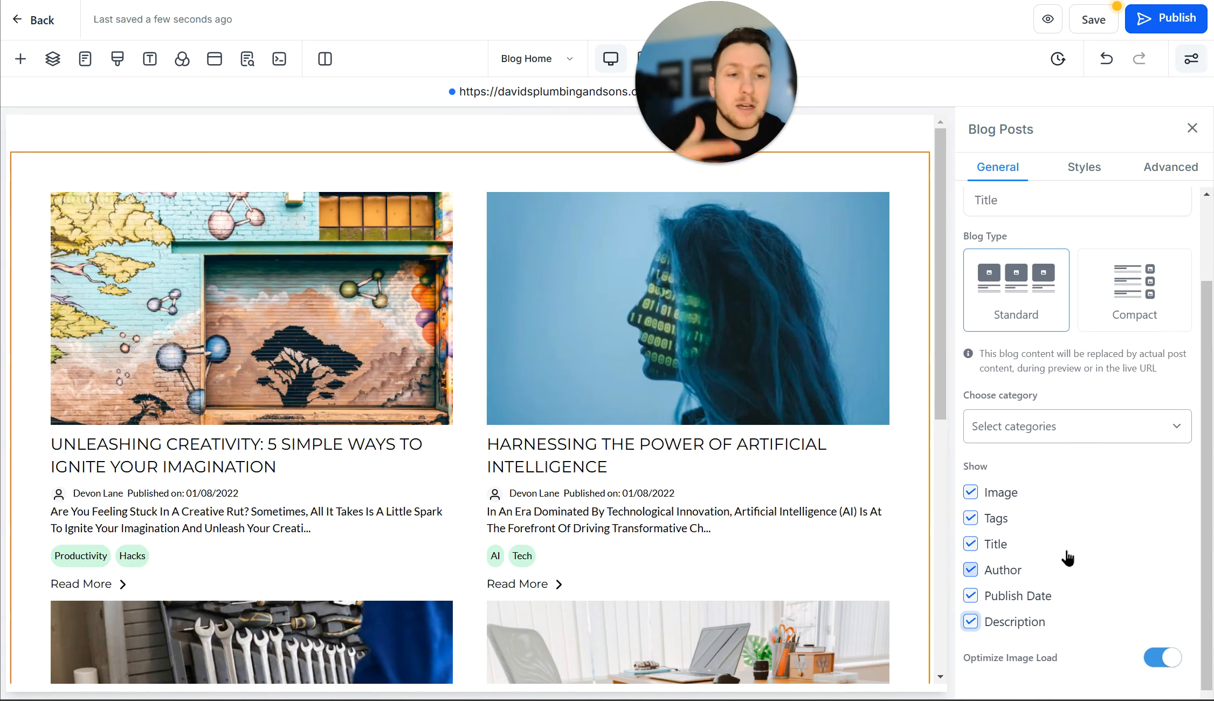
Step: Review the Blog Posts style settings, including image corner rounding and author font colour
{"action": "left_click", "coordinate": [1076, 171]}
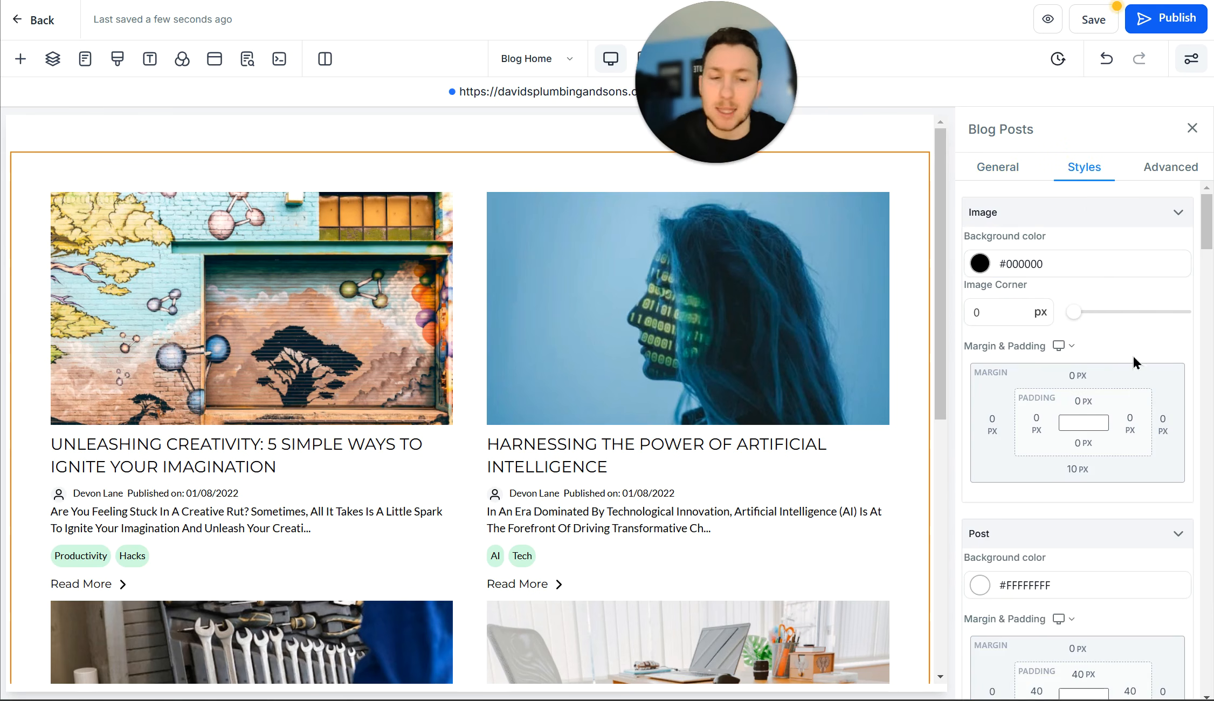
{"action": "scroll", "coordinate": [1130, 377], "scroll_direction": "down", "scroll_amount": 10}
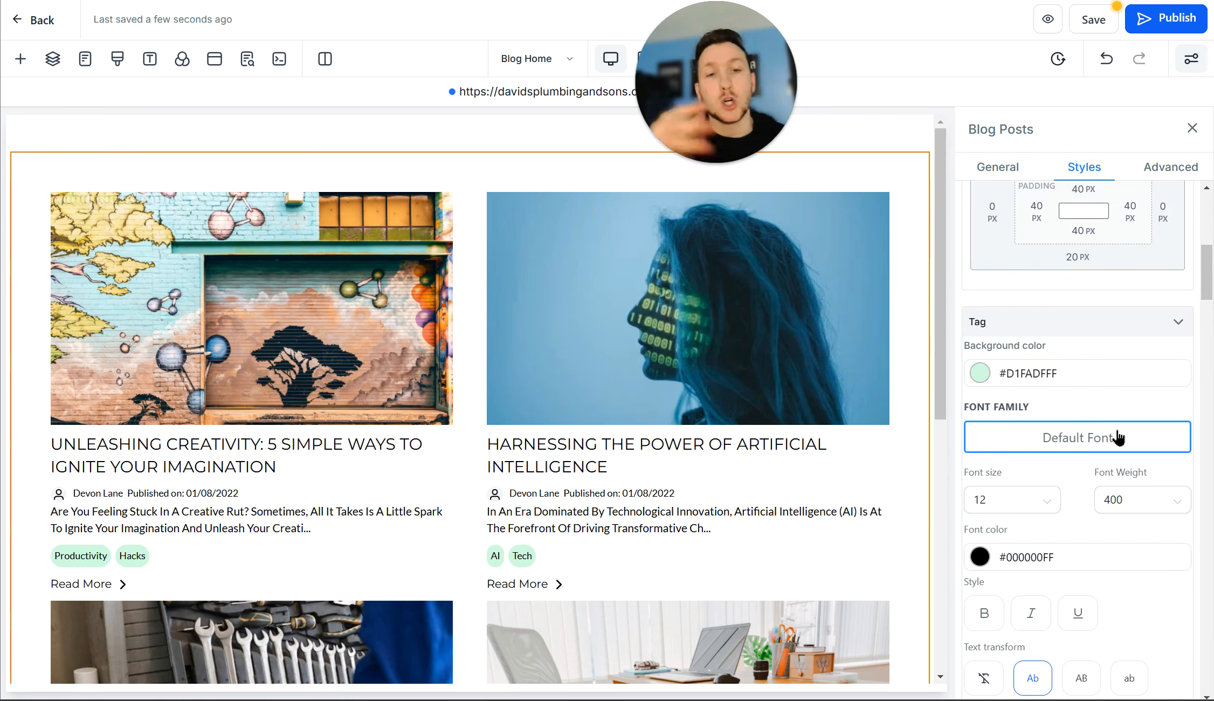
{"action": "scroll", "coordinate": [1051, 392], "scroll_direction": "up", "scroll_amount": 8}
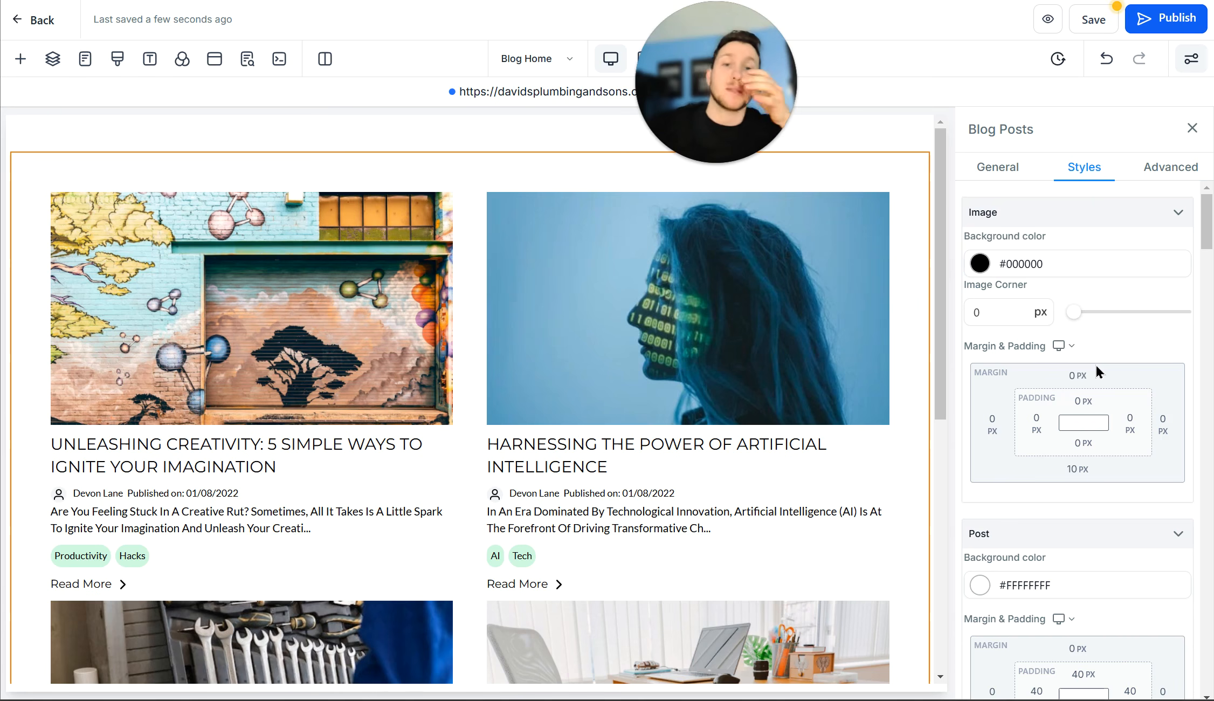
{"action": "left_click", "coordinate": [1036, 305]}
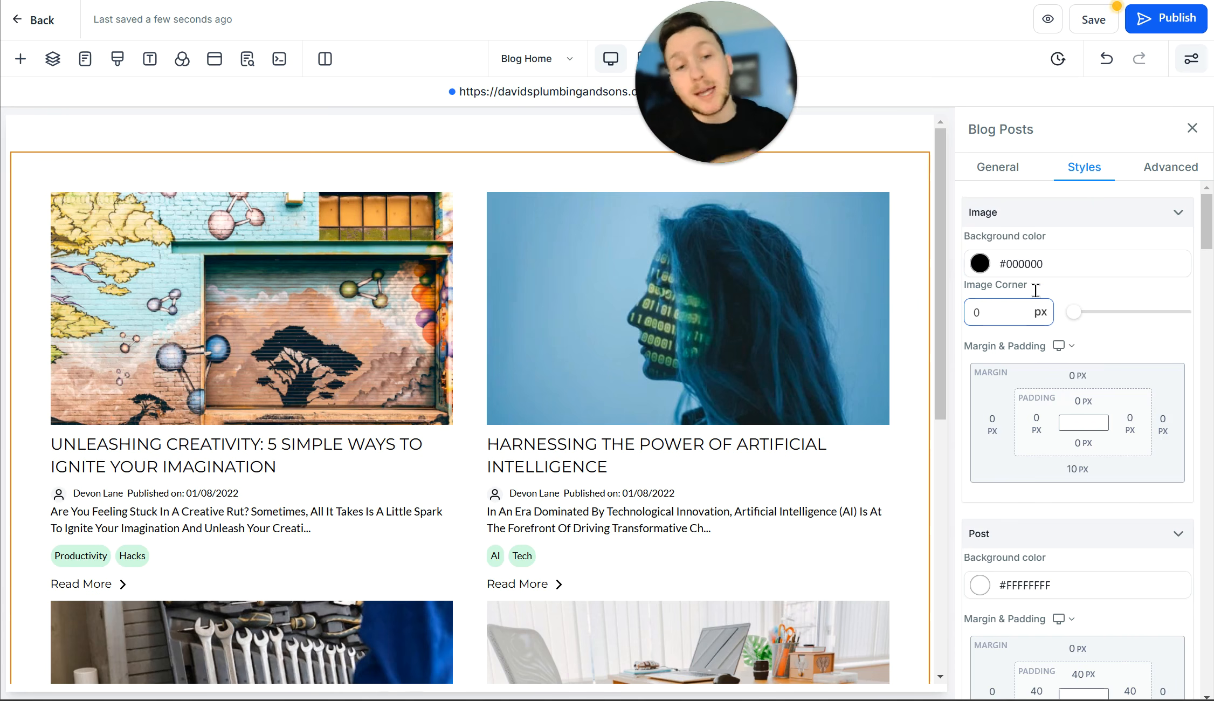
{"action": "scroll", "coordinate": [1111, 332], "scroll_direction": "down", "scroll_amount": 8}
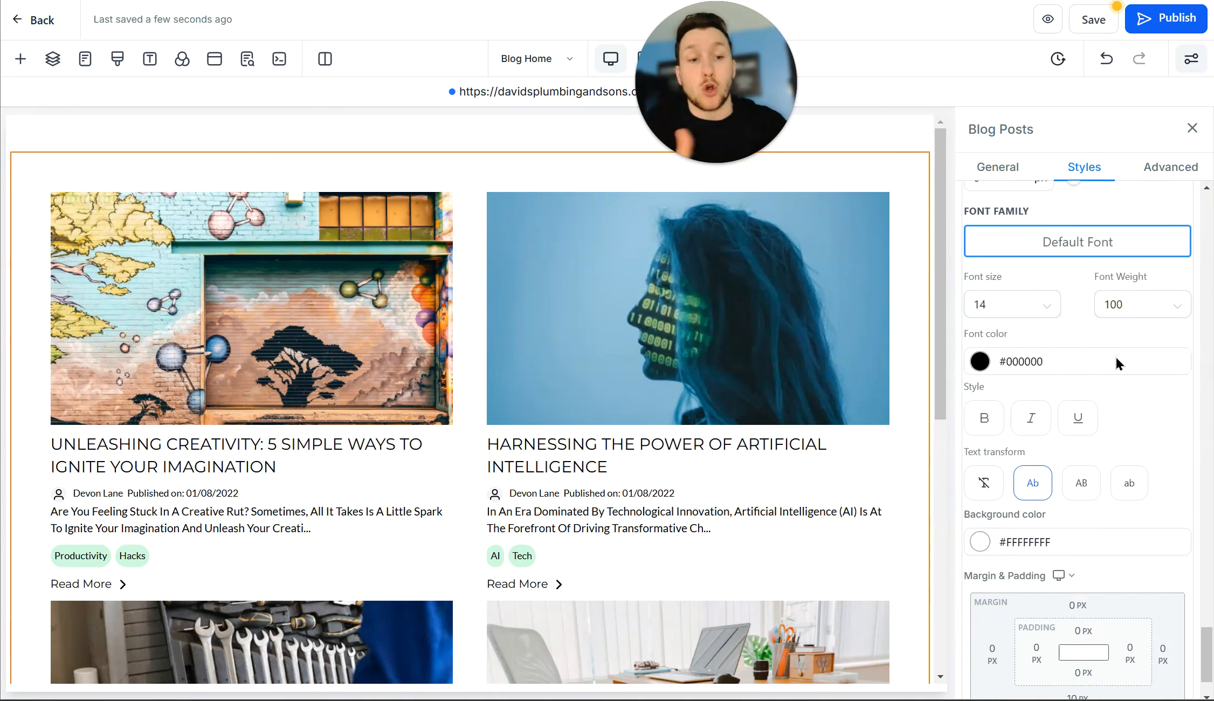
{"action": "left_click", "coordinate": [1128, 358]}
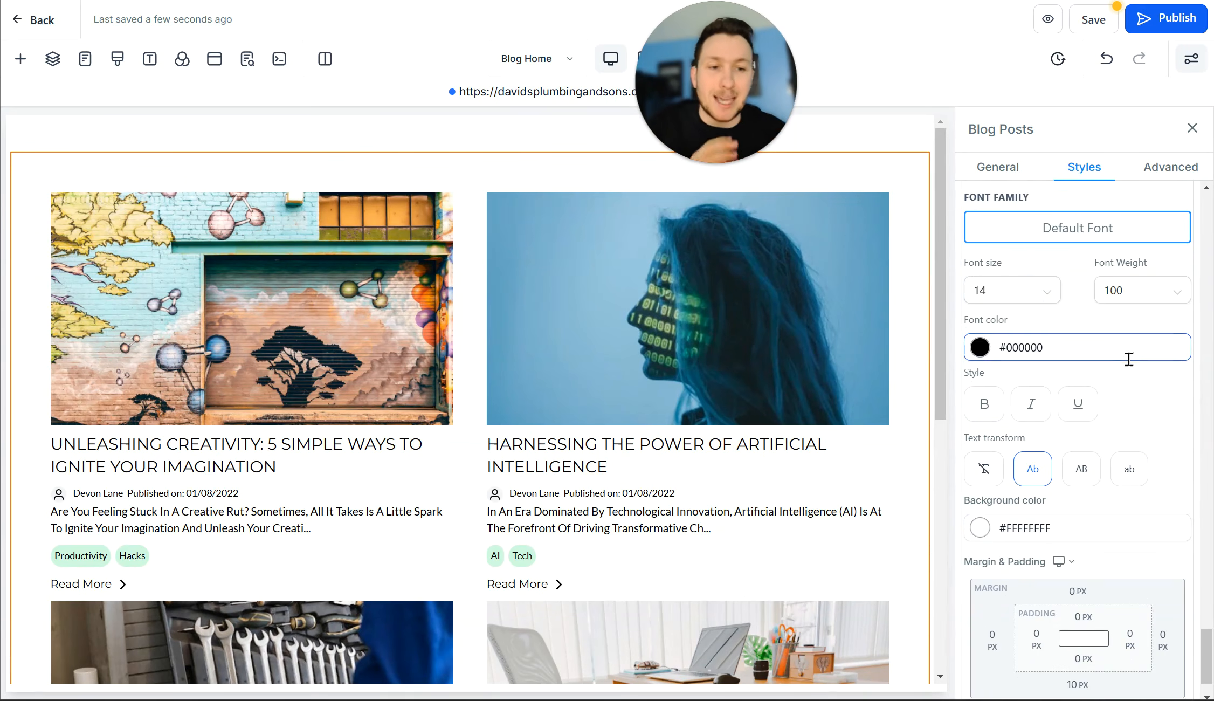
{"action": "scroll", "coordinate": [1133, 377], "scroll_direction": "down", "scroll_amount": 15}
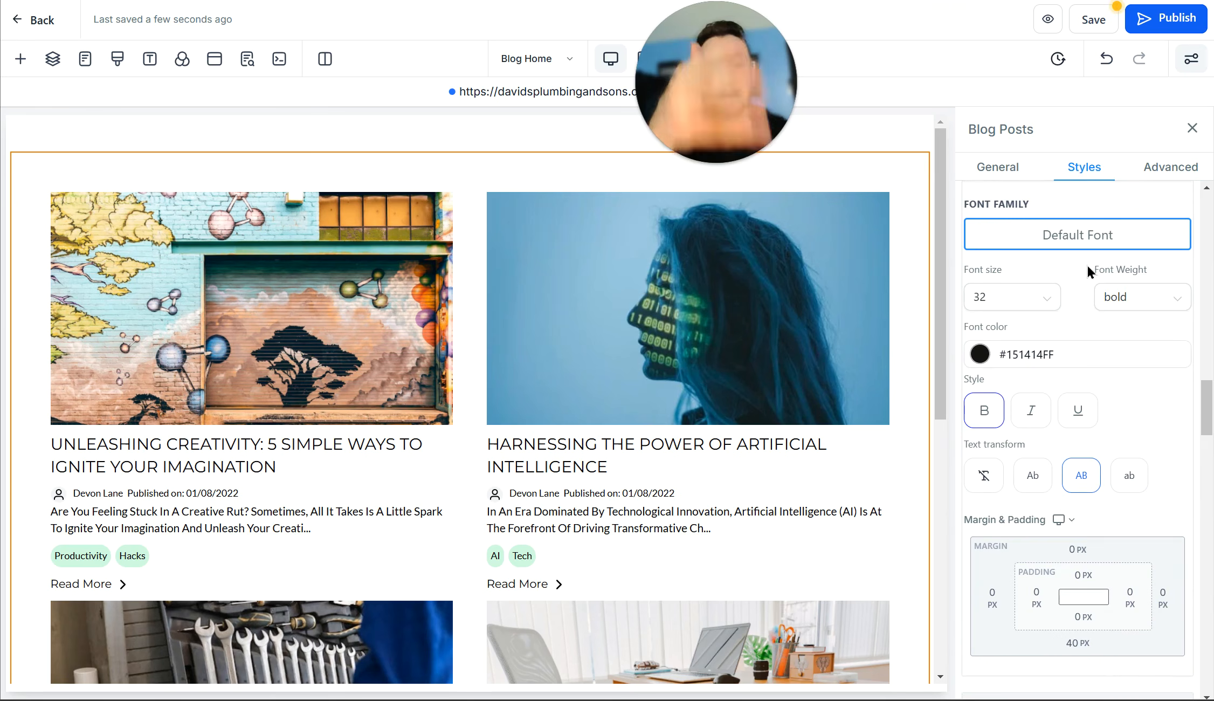
Step: Check the Advanced settings, then view the Plumbing FAQS blog's Imported Content, showing 0 imports
{"action": "left_click", "coordinate": [1145, 175]}
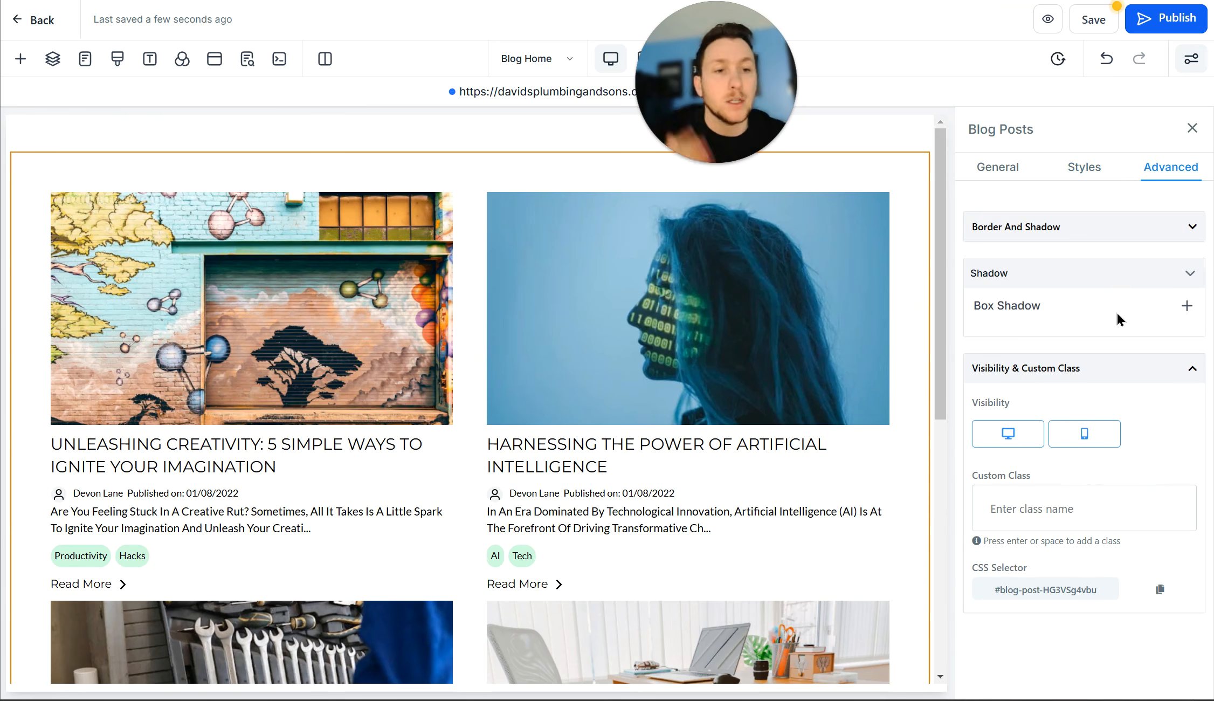
{"action": "double_click", "coordinate": [1006, 167]}
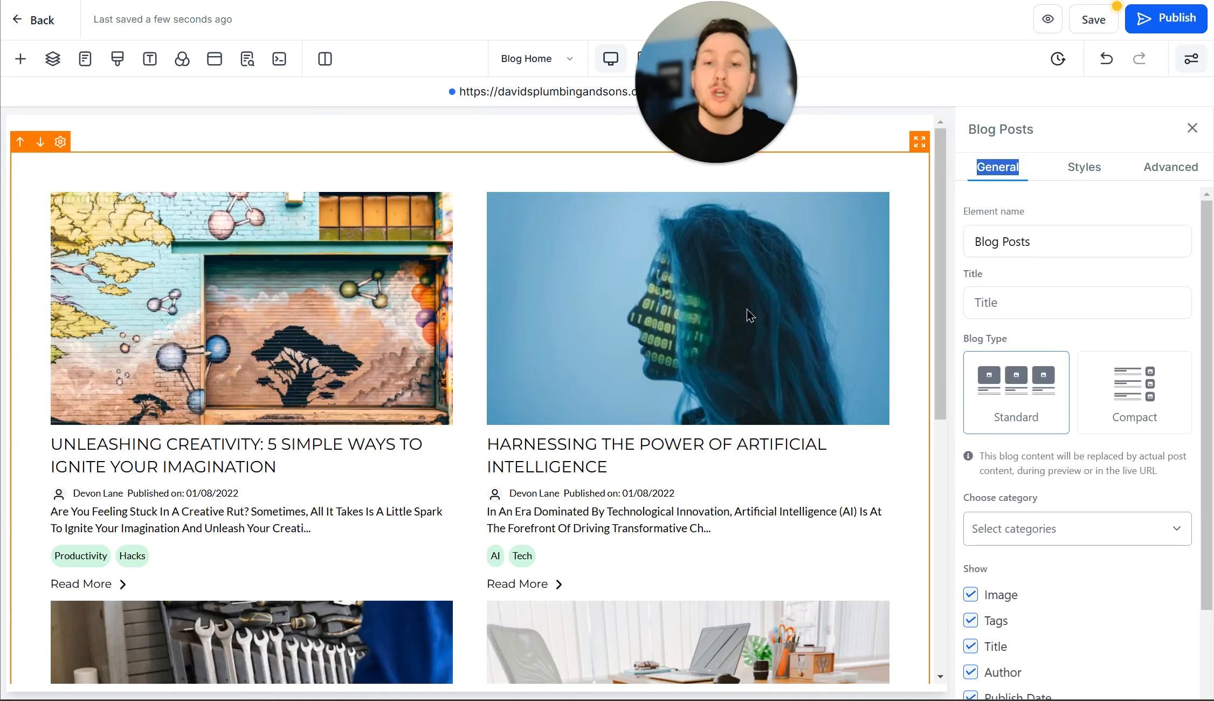
{"action": "scroll", "coordinate": [750, 315], "scroll_direction": "down", "scroll_amount": 6}
{"action": "scroll", "coordinate": [749, 315], "scroll_direction": "up", "scroll_amount": 6}
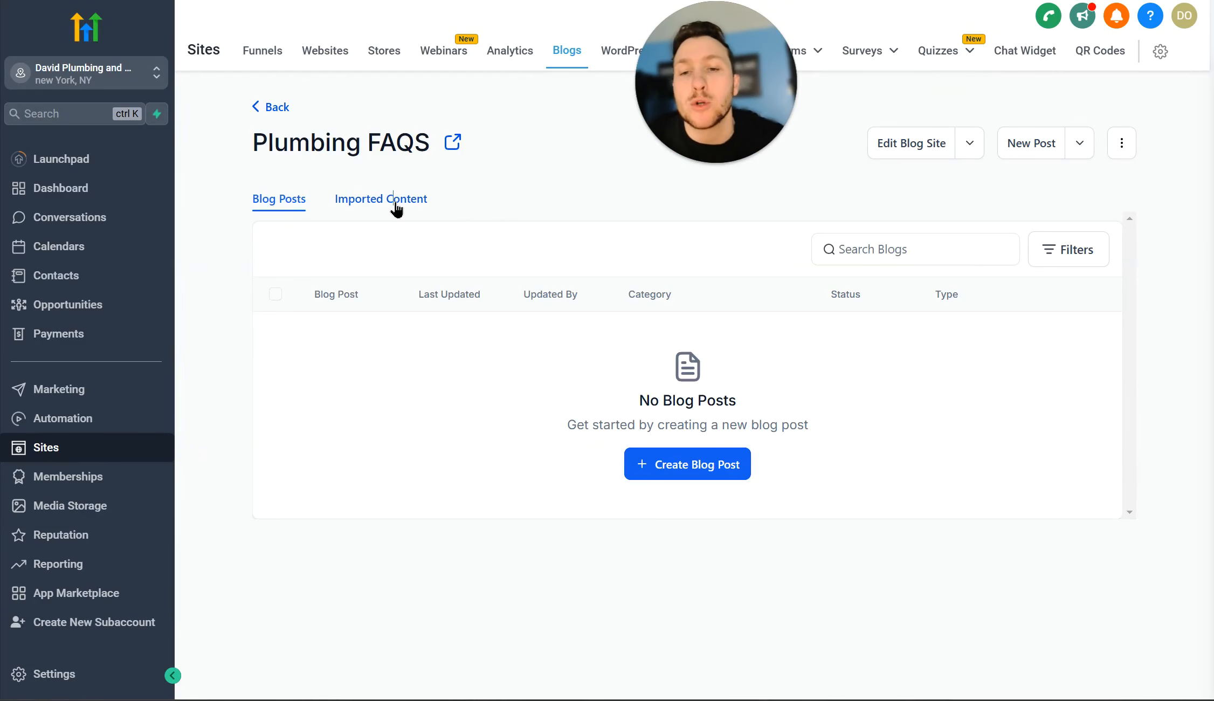
{"action": "left_click", "coordinate": [395, 208]}
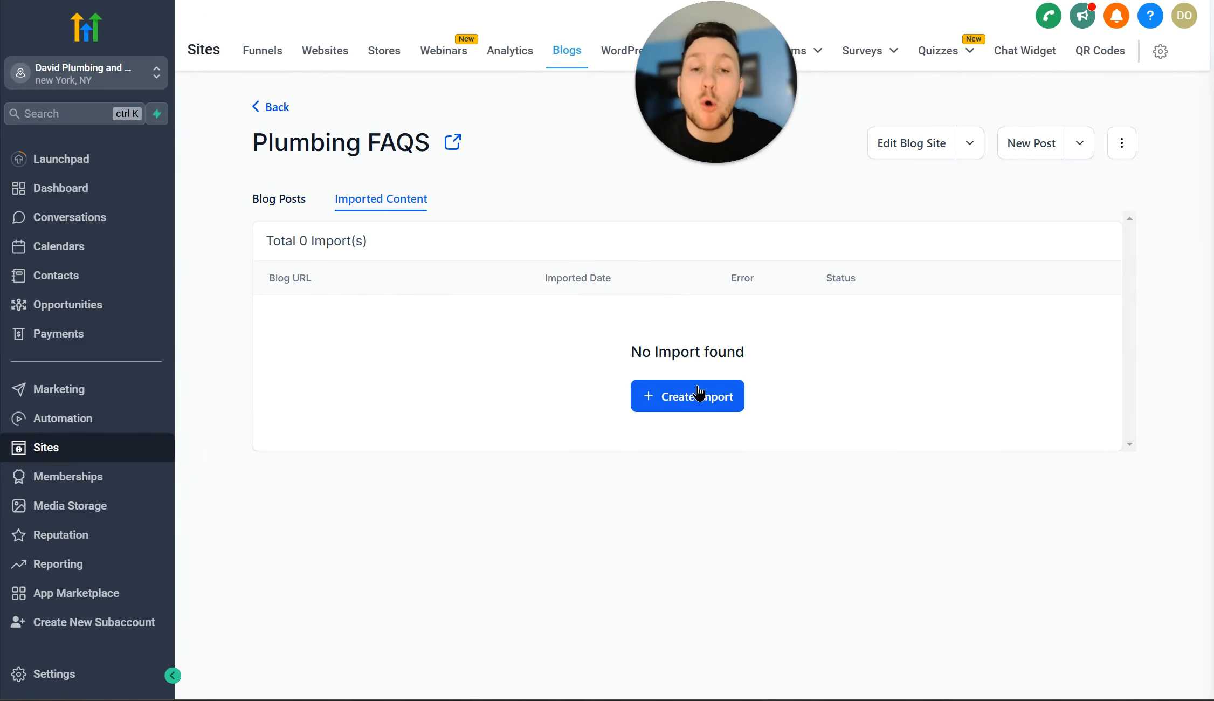
Step: Look over the Import Blog Posts from URL setup via Create Import, then go back to the blog
{"action": "left_click", "coordinate": [698, 393]}
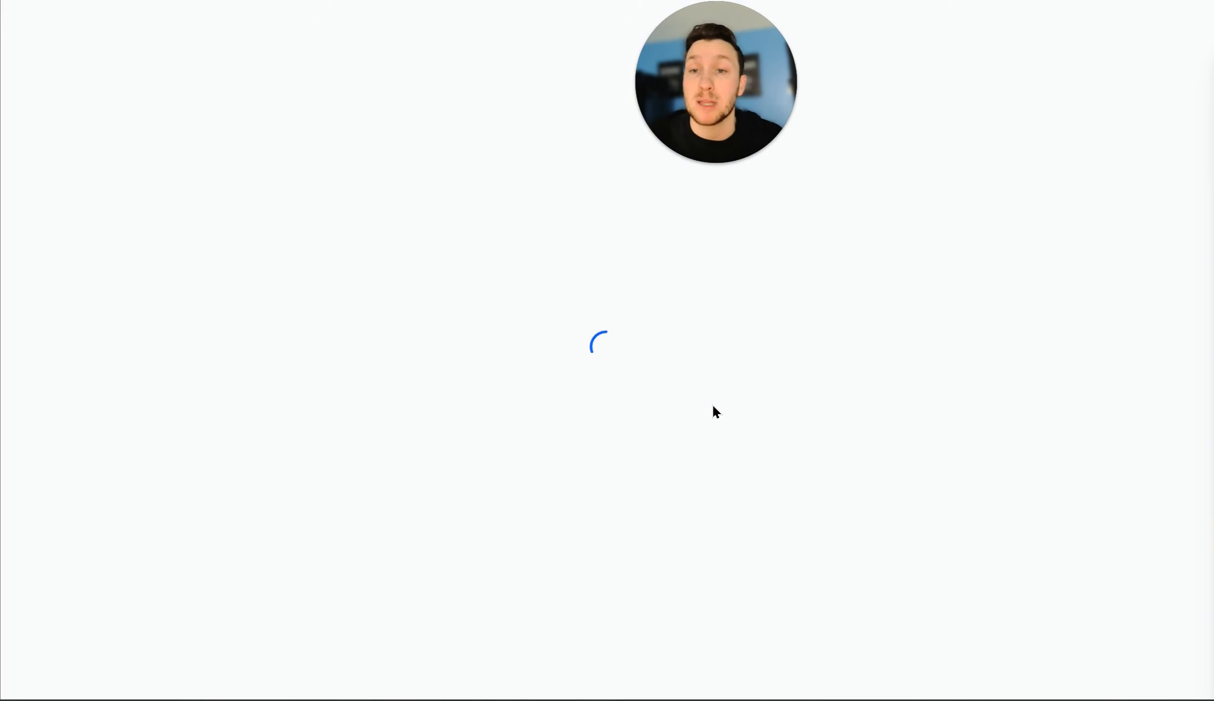
{"action": "left_click_drag", "start_coordinate": [706, 110], "coordinate": [1042, 151]}
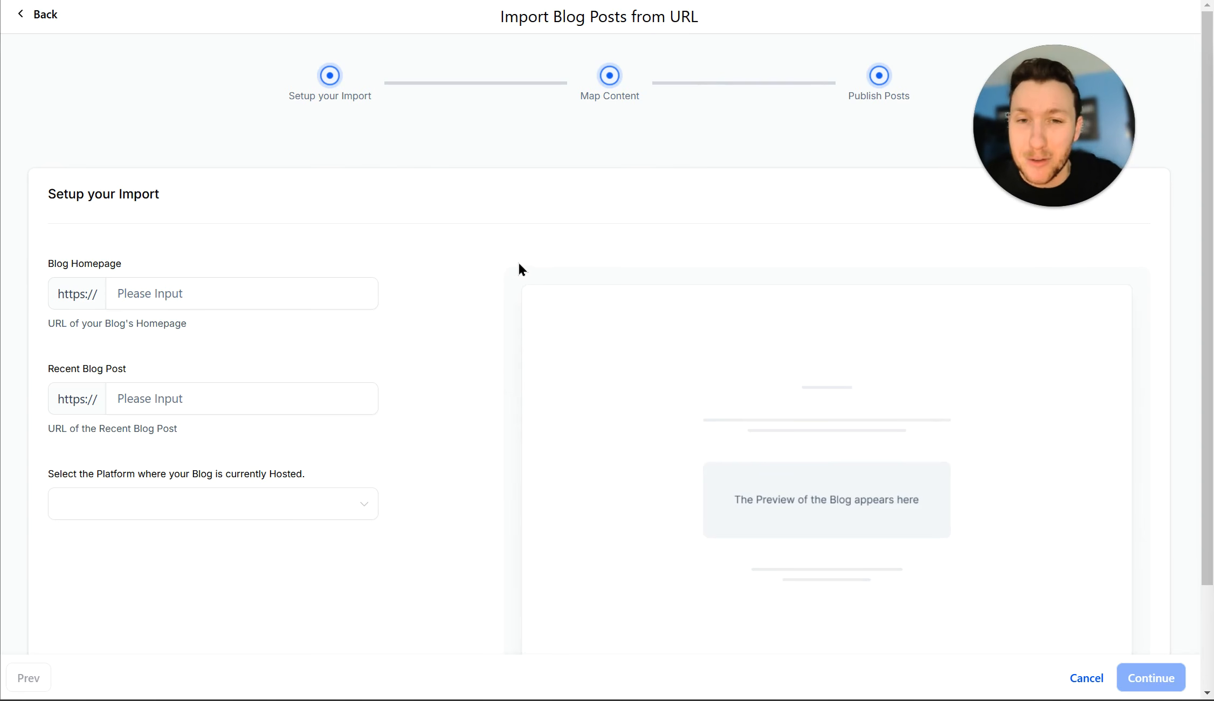
{"action": "left_click", "coordinate": [227, 414]}
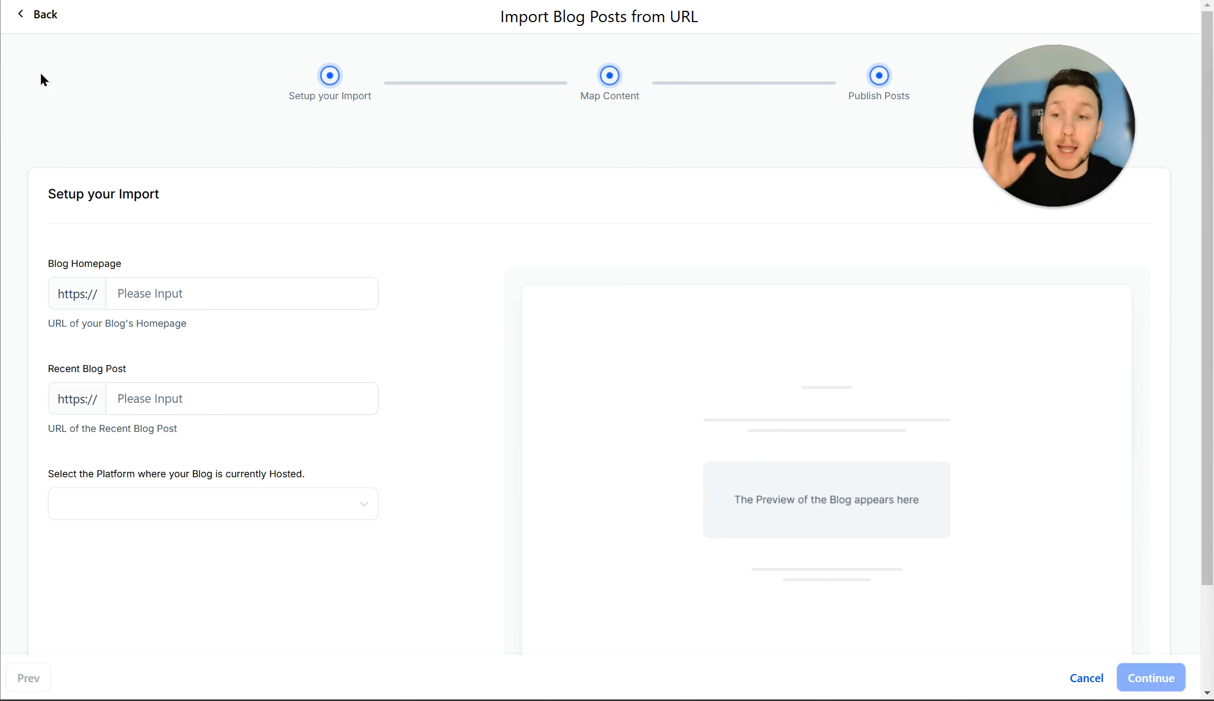
{"action": "left_click", "coordinate": [54, 15]}
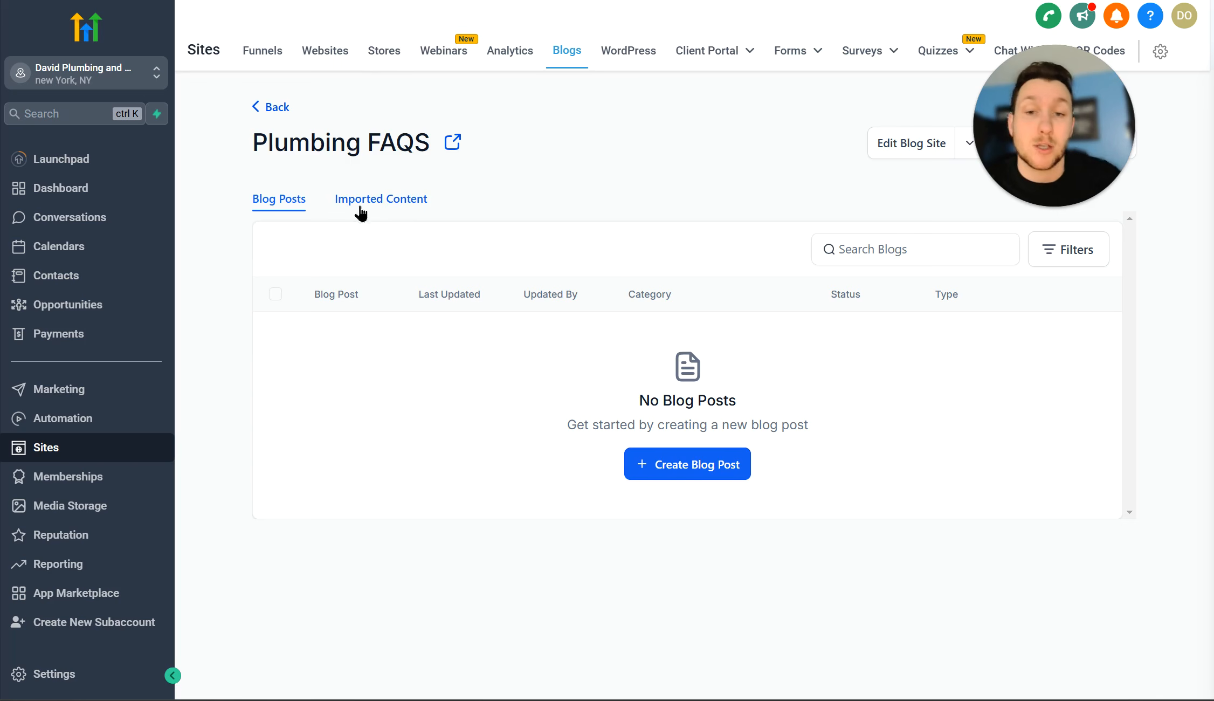
Step: Choose New Post from the New Post dropdown to bring up the Create New Blog Post dialog
{"action": "left_click_drag", "start_coordinate": [1044, 94], "coordinate": [700, 118]}
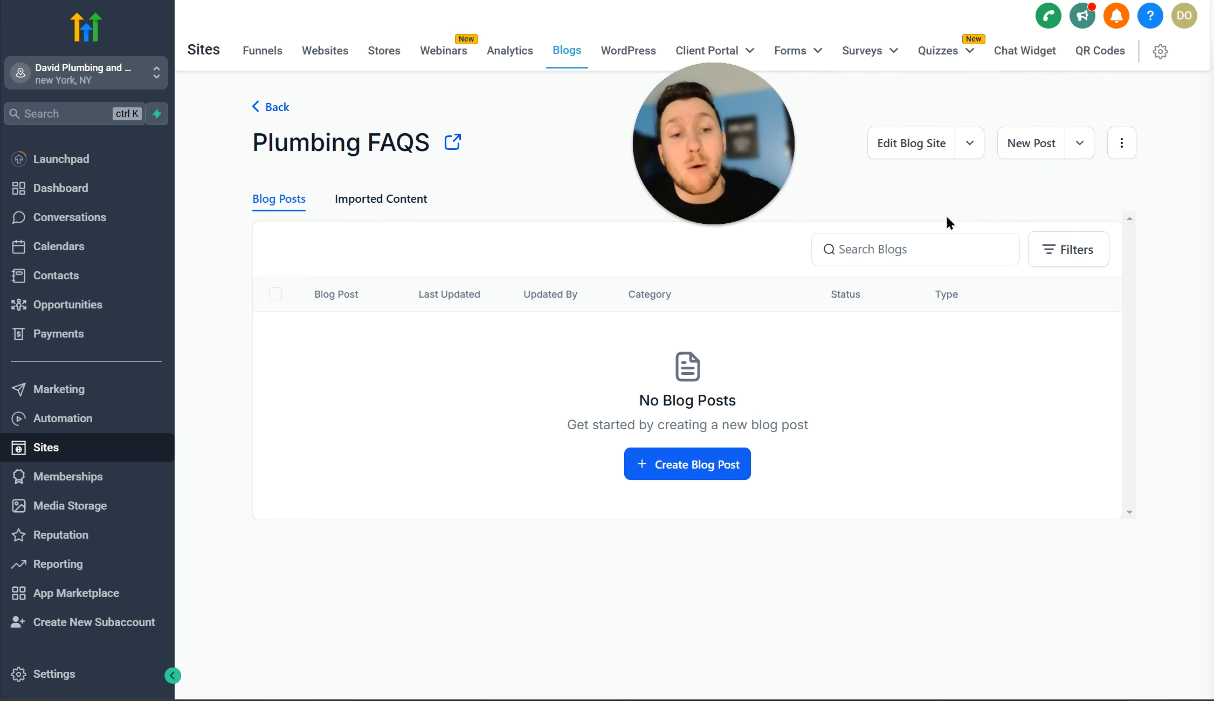
{"action": "left_click", "coordinate": [1081, 154]}
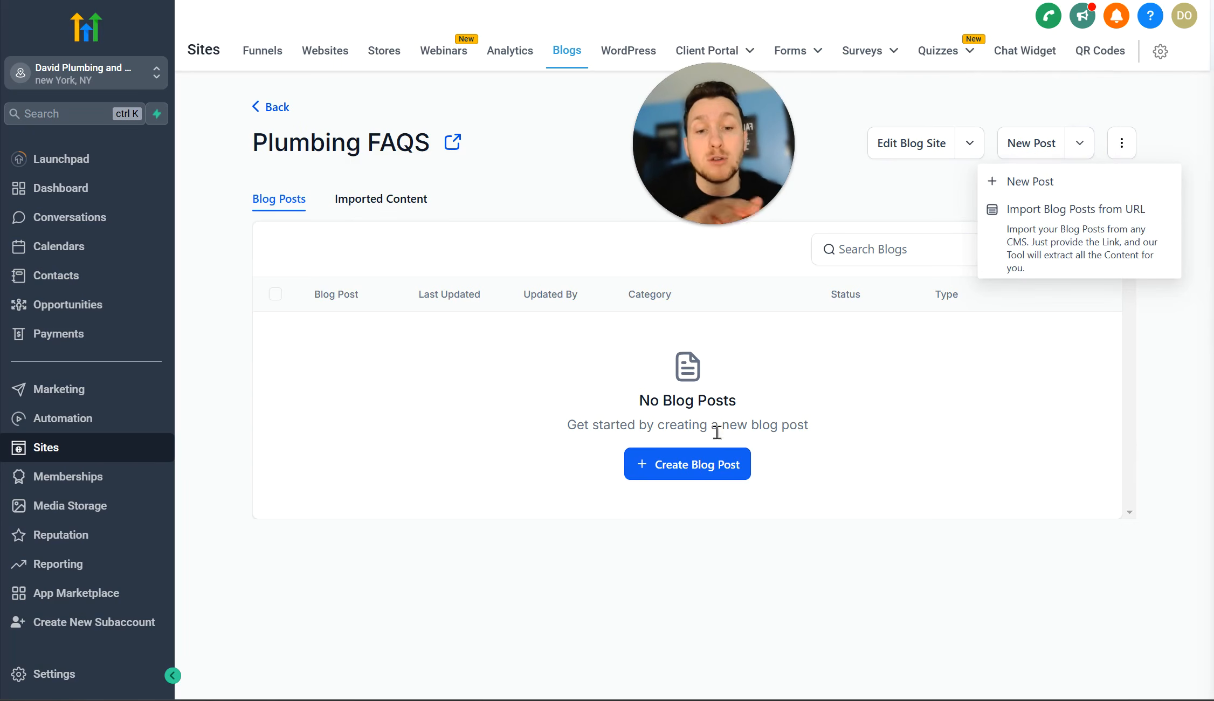
{"action": "left_click", "coordinate": [713, 464]}
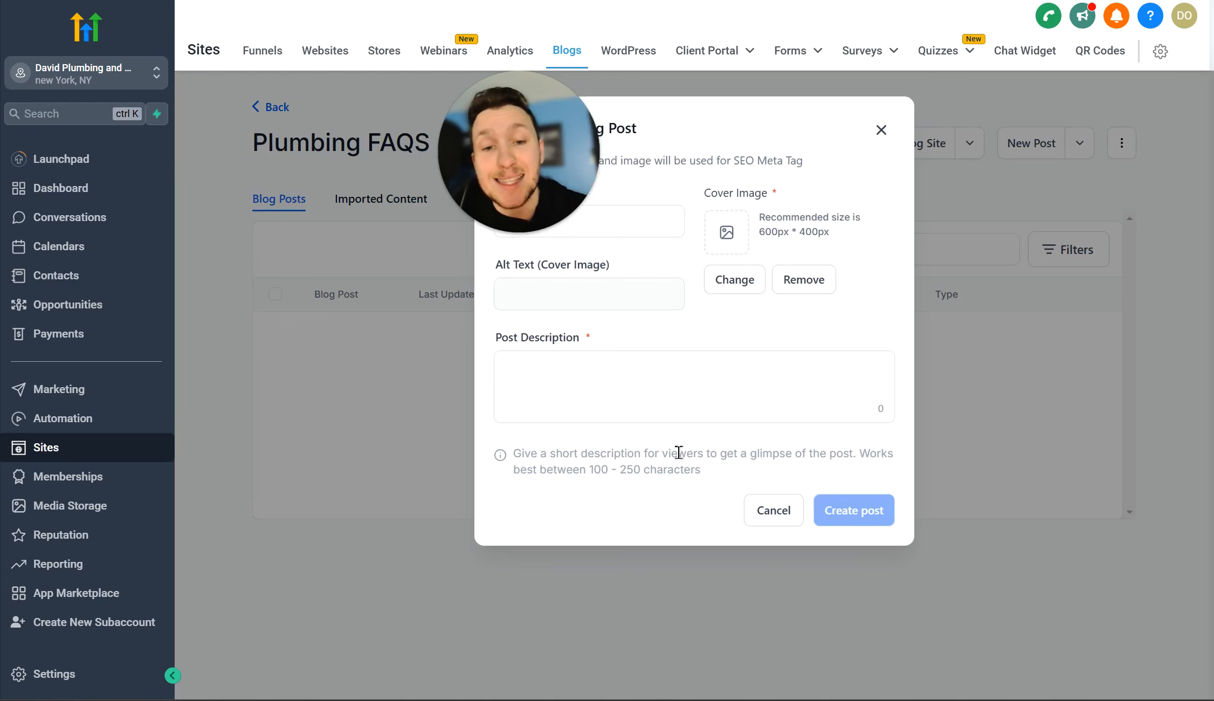
{"action": "left_click_drag", "start_coordinate": [522, 161], "coordinate": [372, 192]}
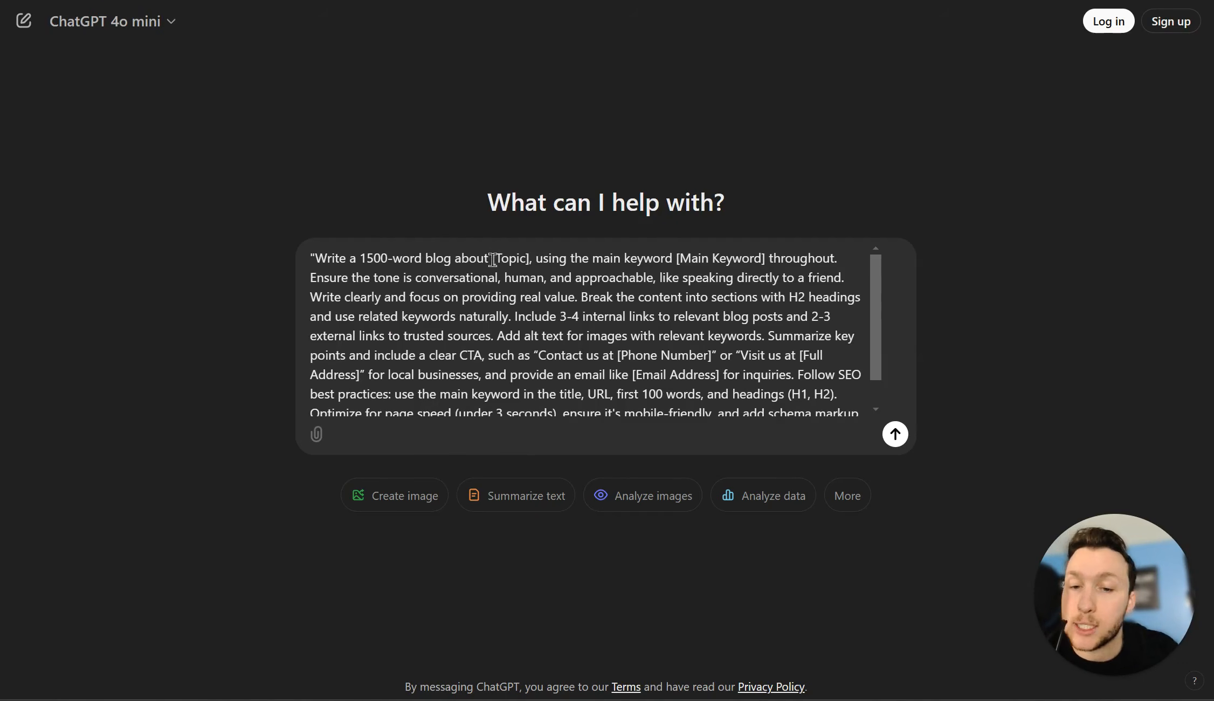
Step: Replace the [Topic] and [Main Keyword] placeholders with 'Daves plumbing FAQS' and 'plumbing'
{"action": "left_click_drag", "start_coordinate": [492, 260], "coordinate": [526, 260]}
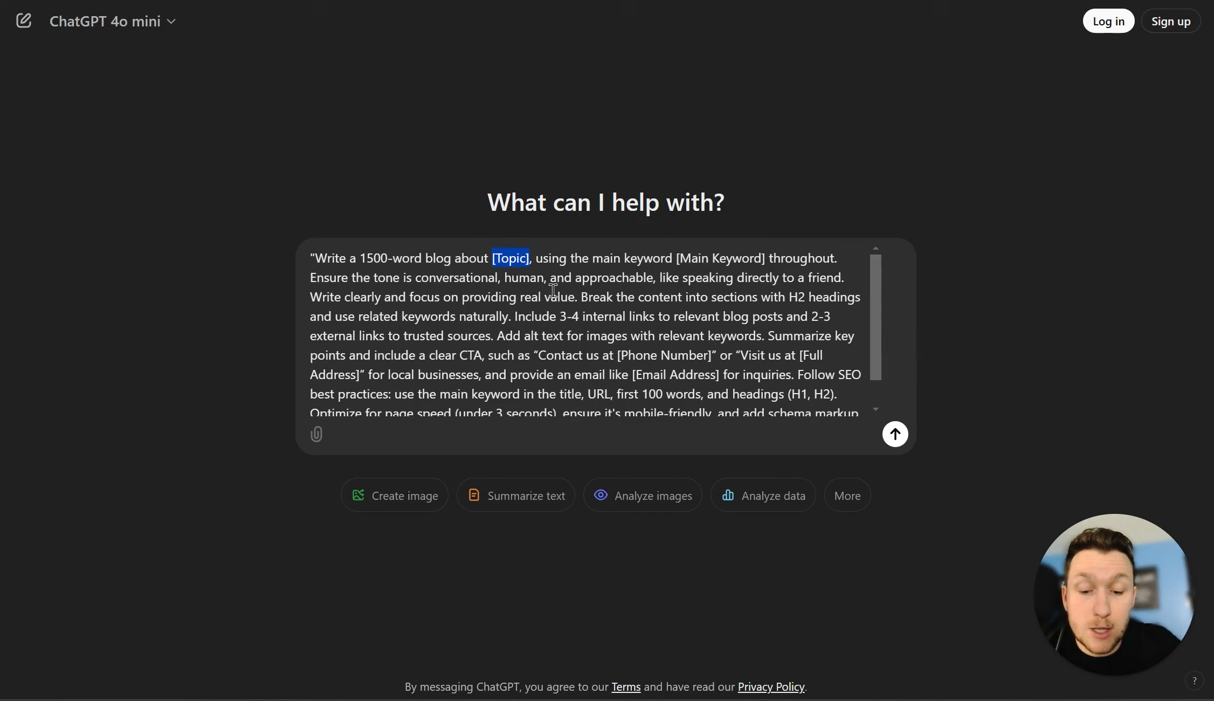
{"action": "type", "text": "Daves "}
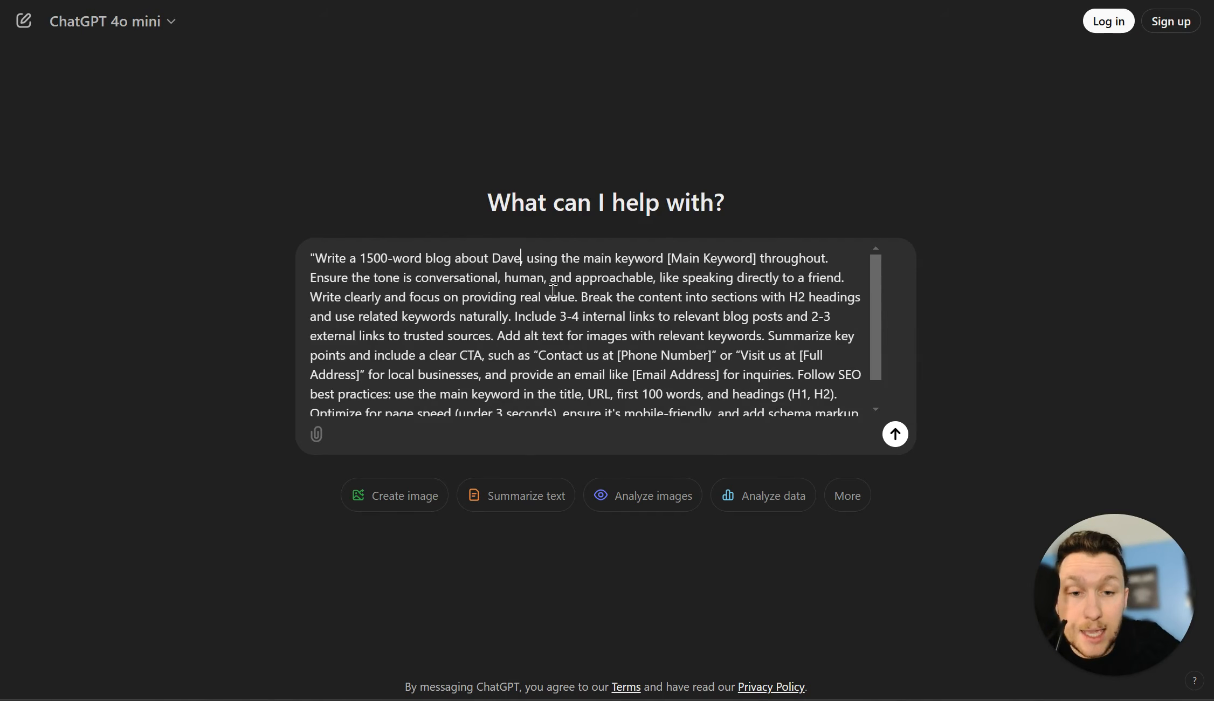
{"action": "type", "text": "plumbing F"}
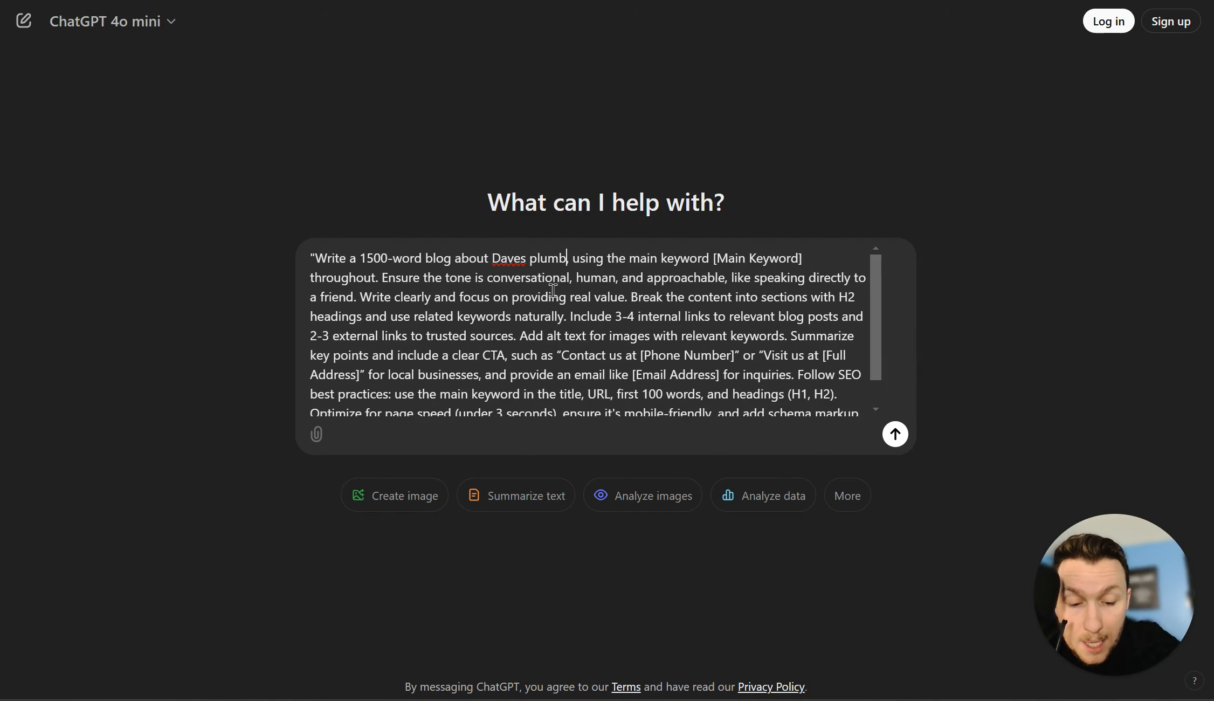
{"action": "type", "text": "AQS"}
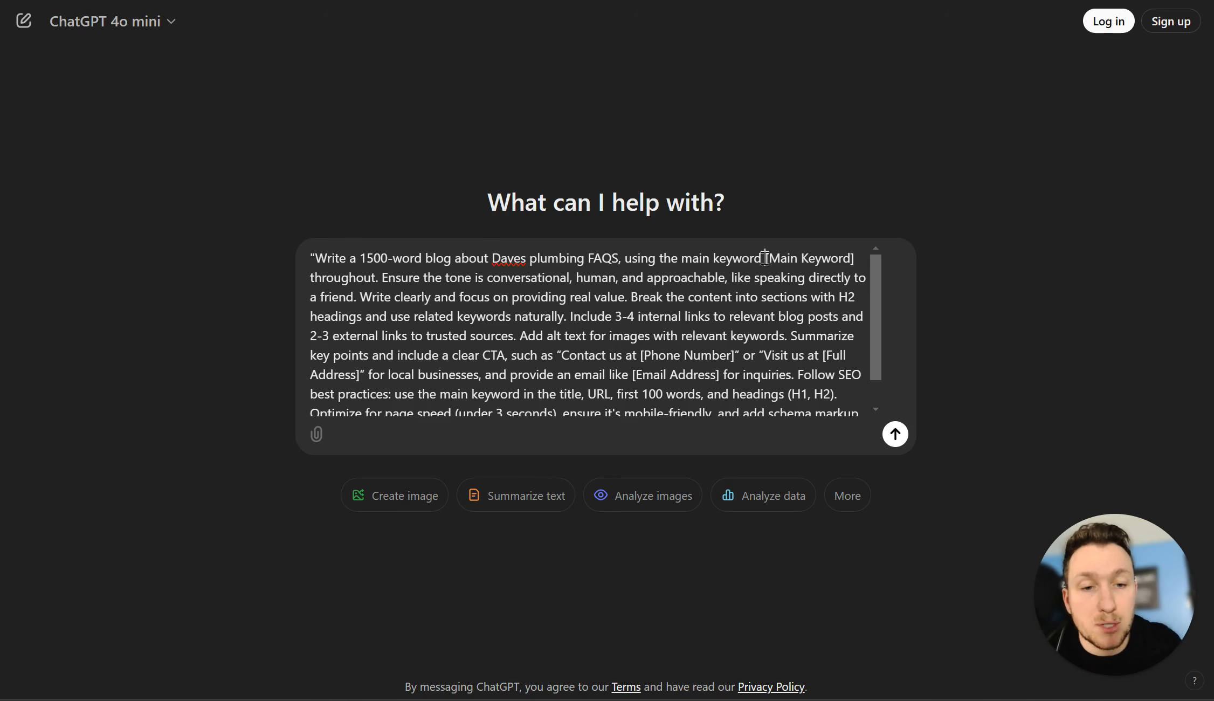
{"action": "left_click_drag", "start_coordinate": [766, 258], "coordinate": [862, 259]}
{"action": "type", "text": "p"}
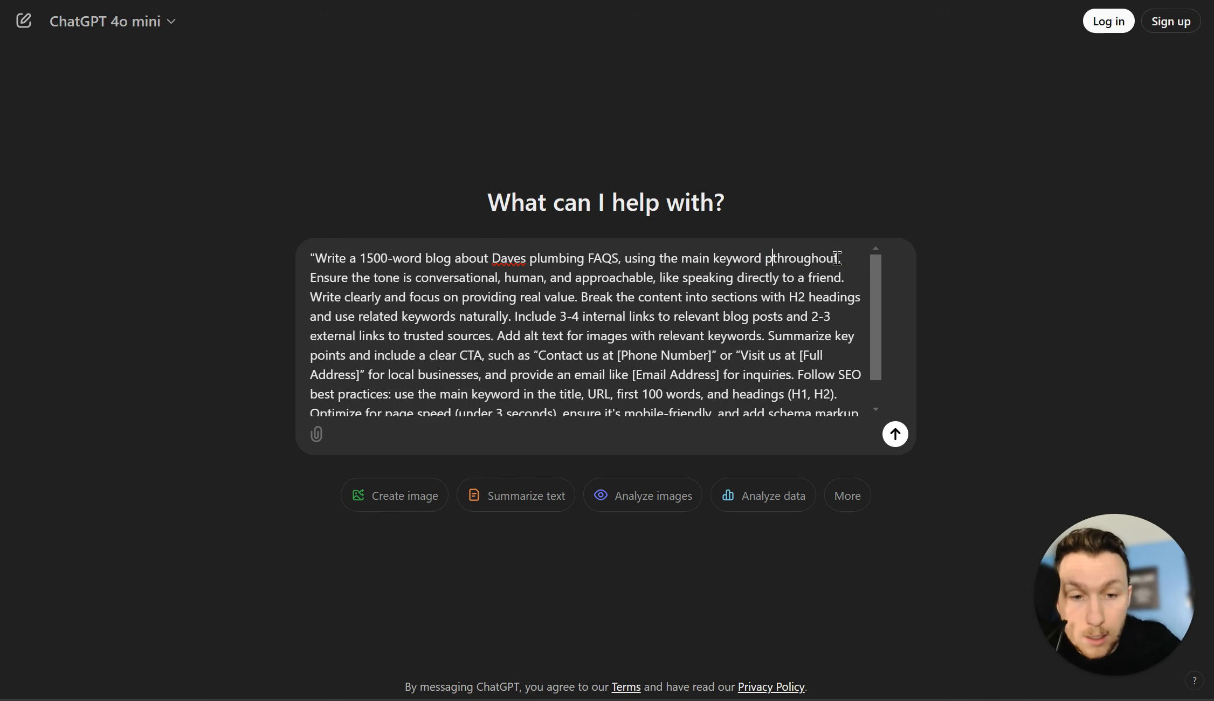
{"action": "type", "text": "lumbing"}
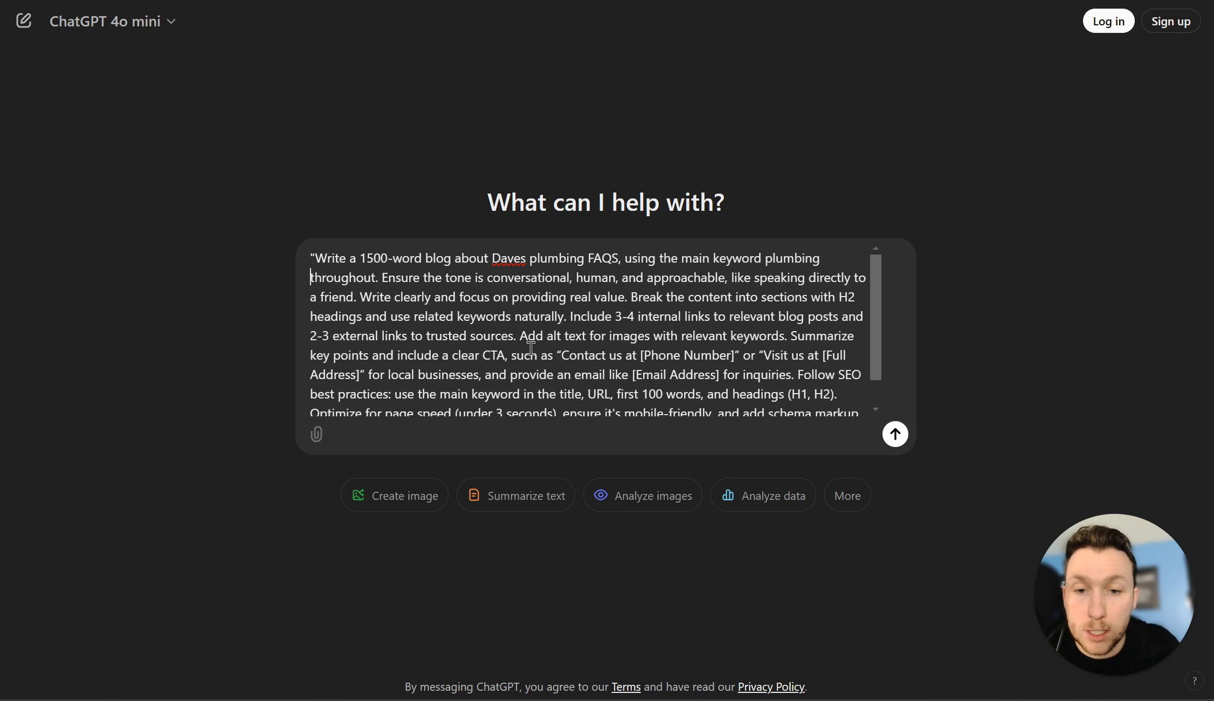
Step: Fill the phone, address and email placeholders with the business's contact details
{"action": "scroll", "coordinate": [531, 350], "scroll_direction": "down", "scroll_amount": 1}
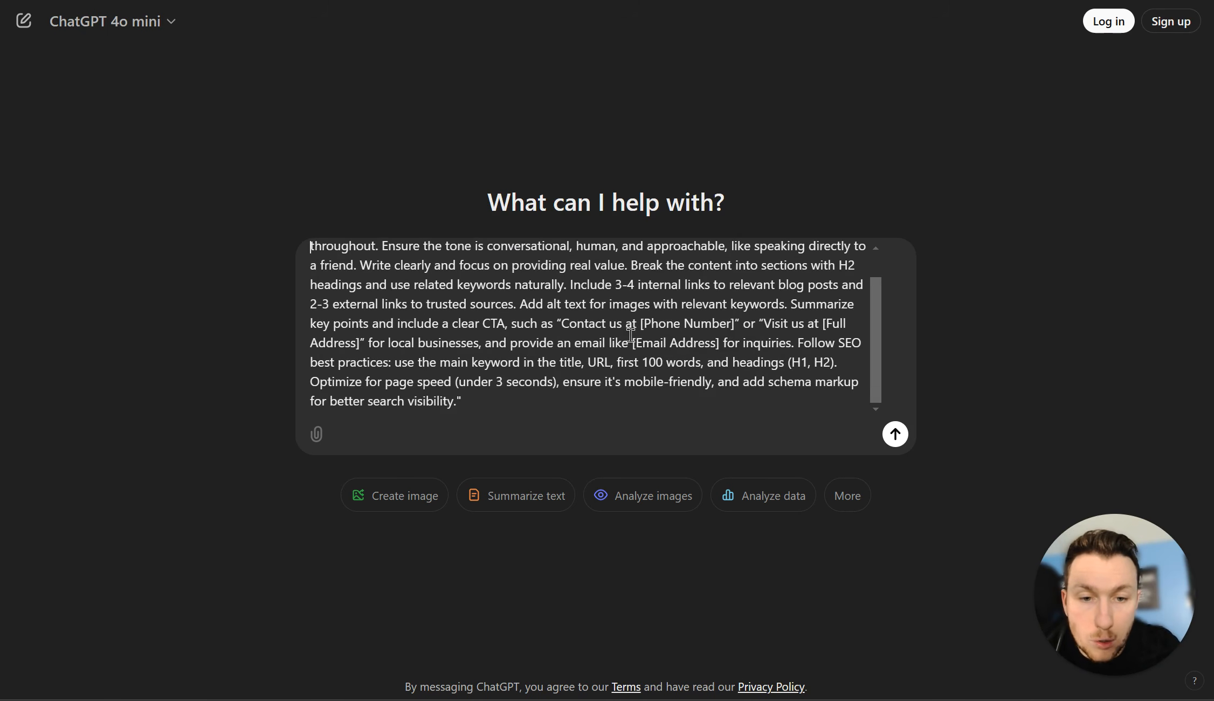
{"action": "left_click_drag", "start_coordinate": [640, 324], "coordinate": [734, 327]}
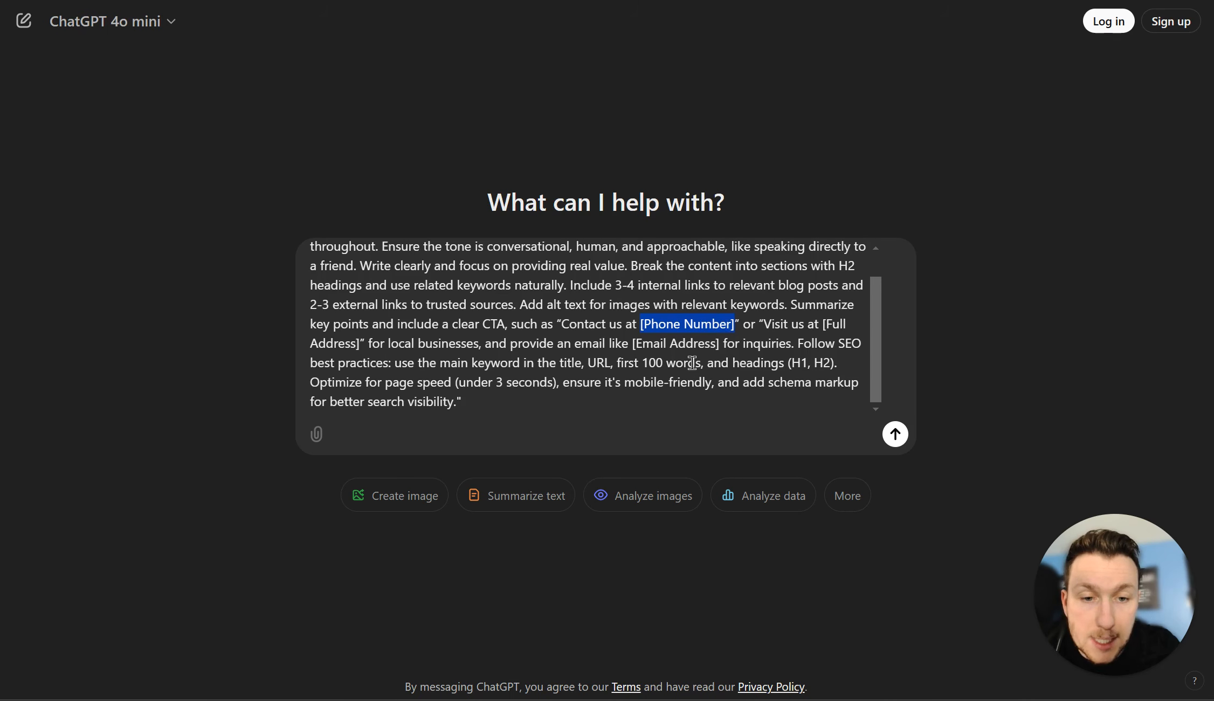
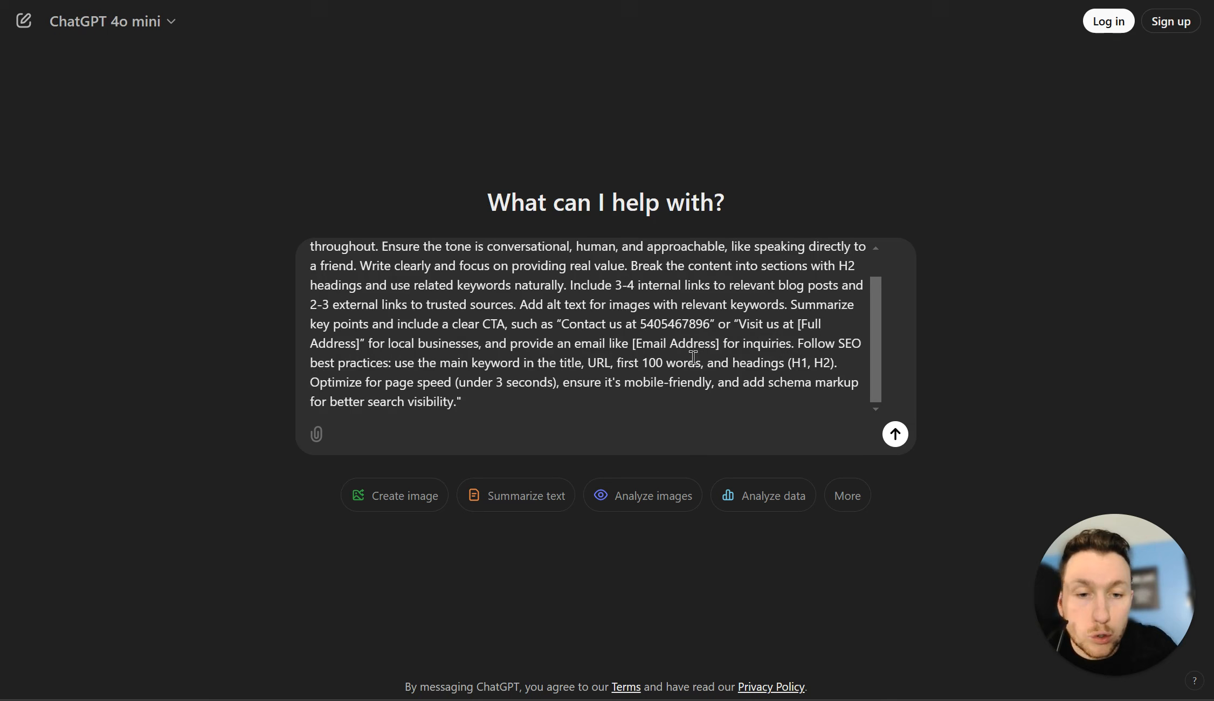
{"action": "left_click_drag", "start_coordinate": [802, 325], "coordinate": [359, 345]}
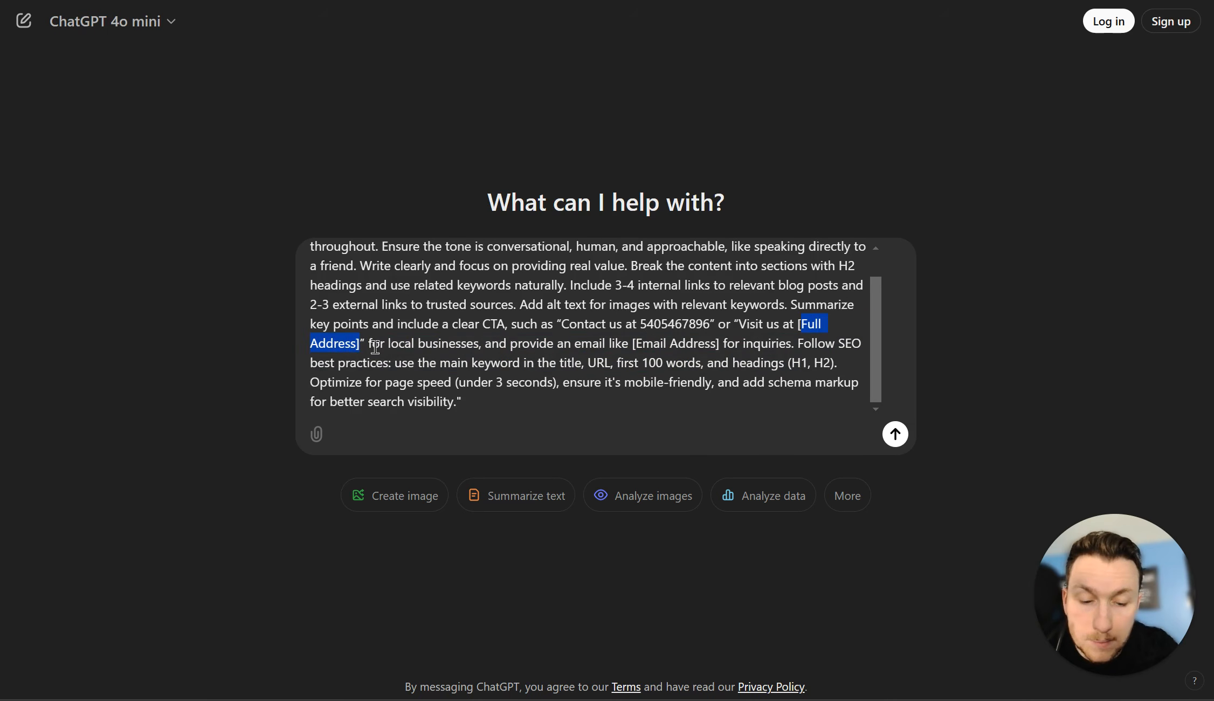
{"action": "key", "text": "BackSpace"}
{"action": "key", "text": "BackSpace"}
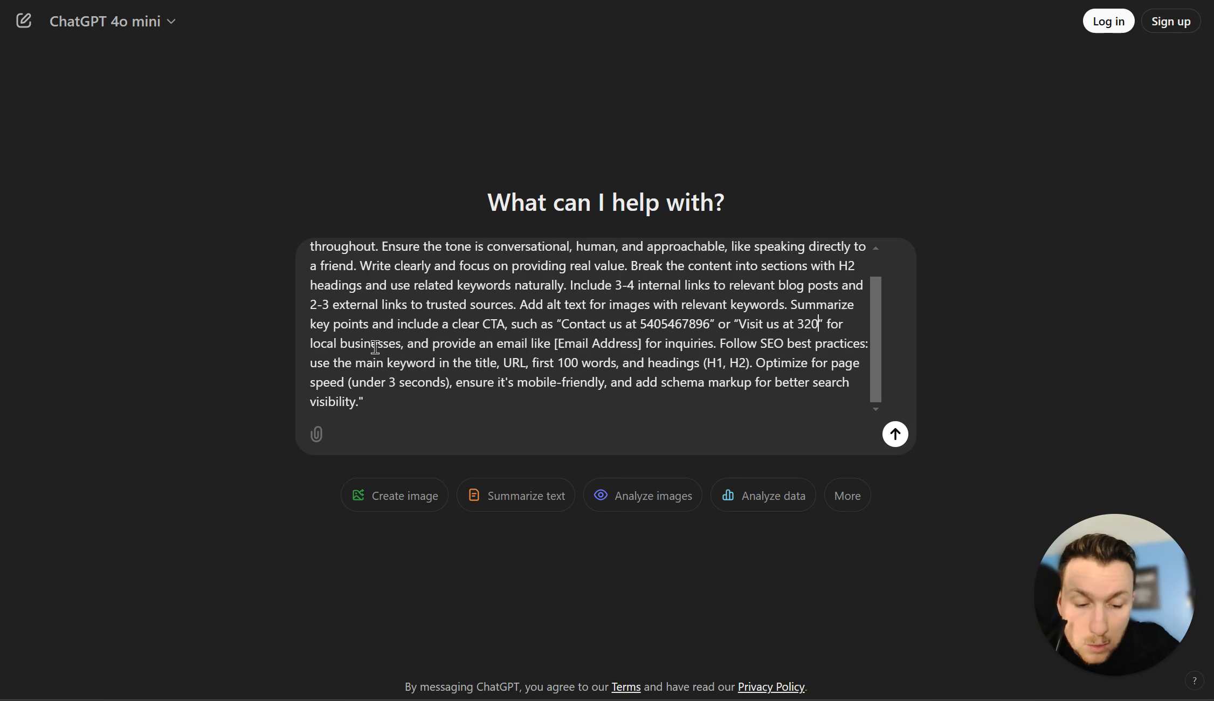
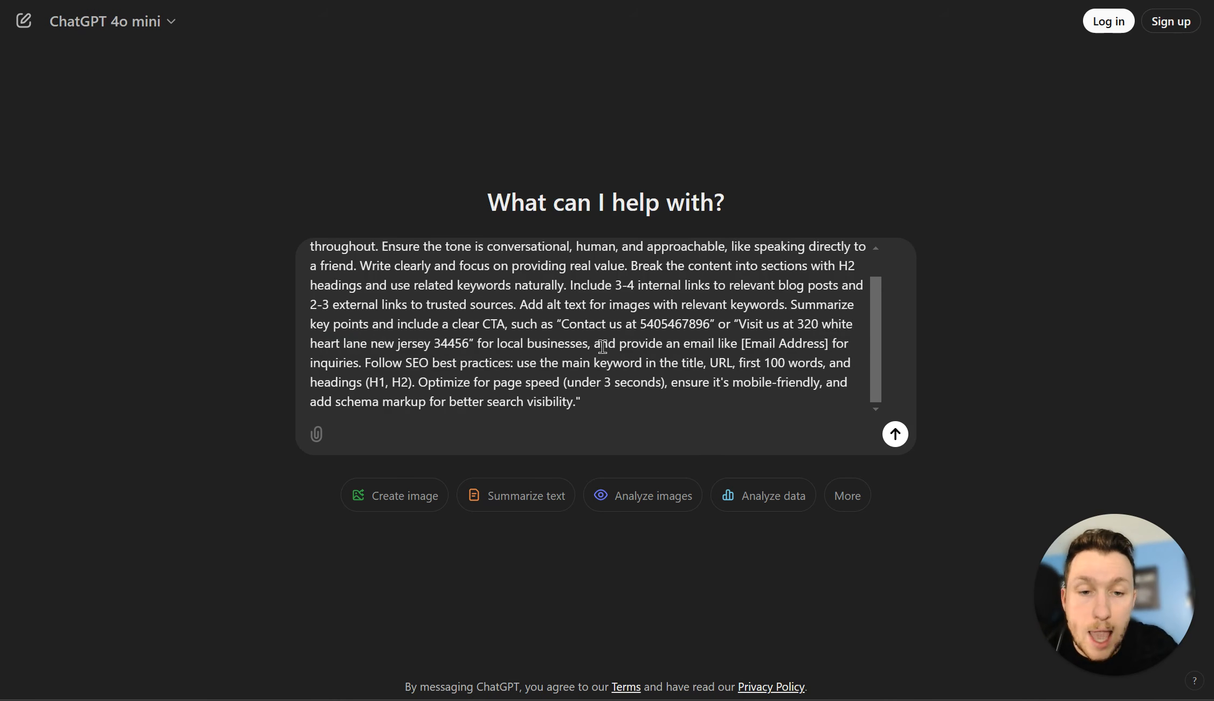
{"action": "left_click_drag", "start_coordinate": [742, 343], "coordinate": [825, 345]}
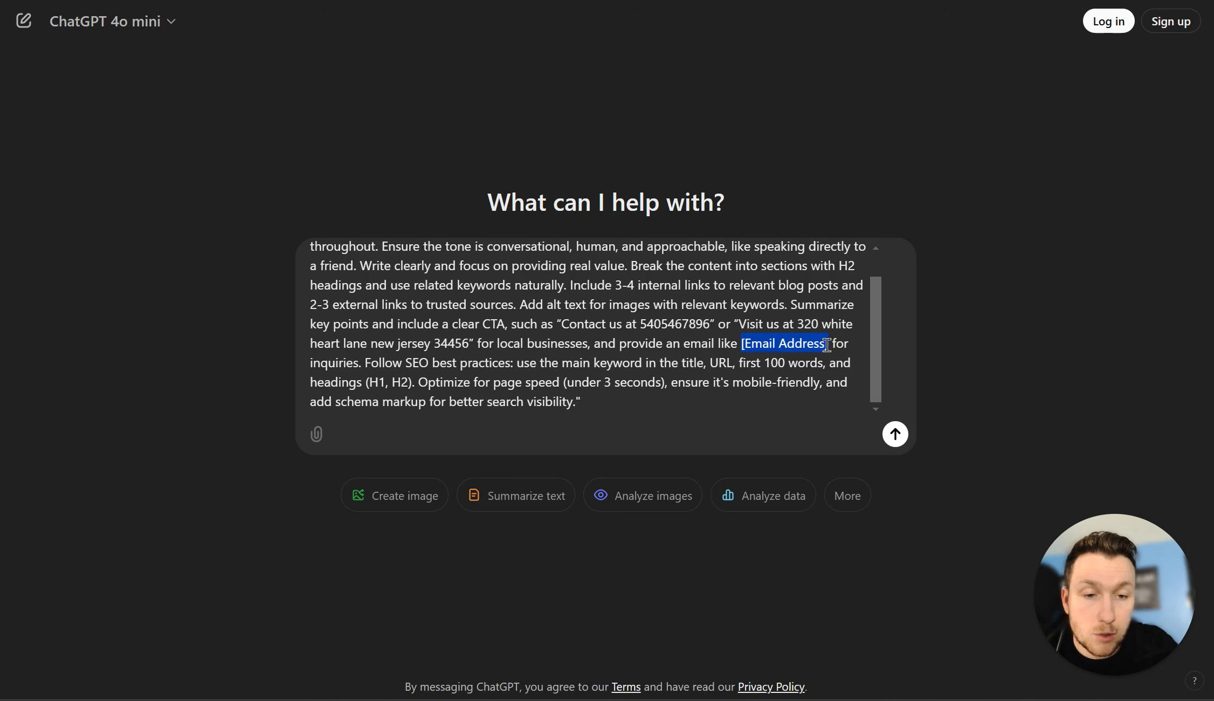
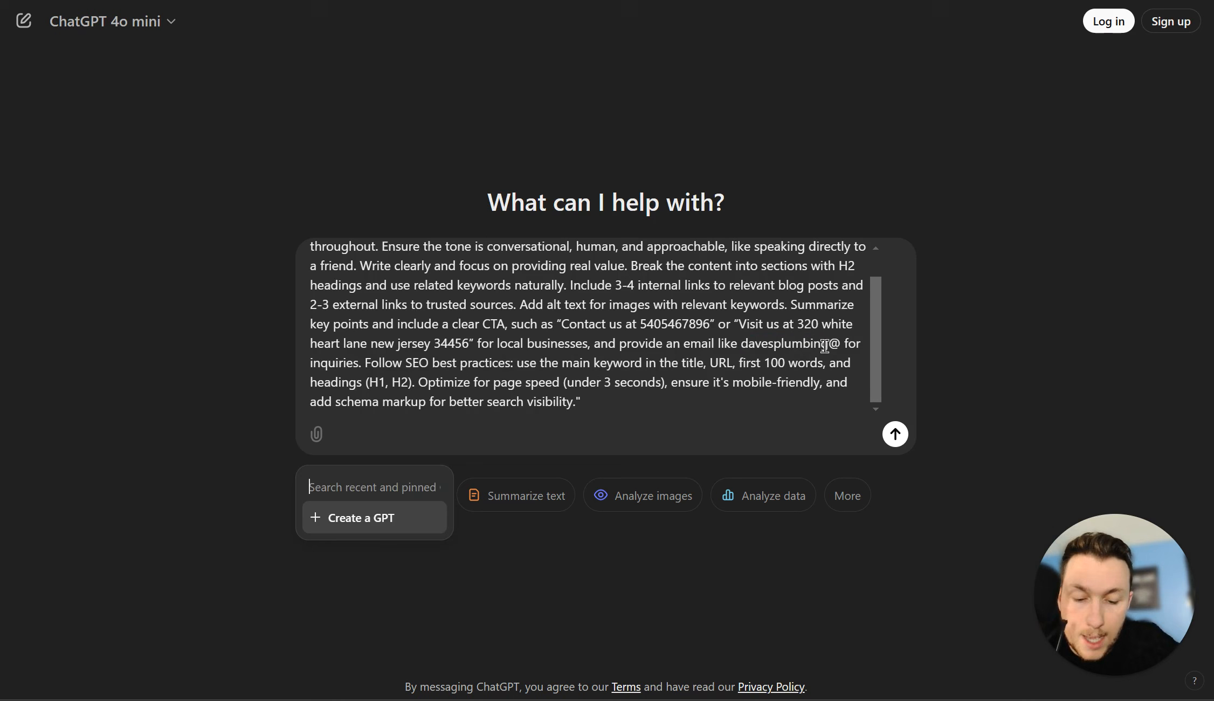
{"action": "left_click", "coordinate": [793, 309]}
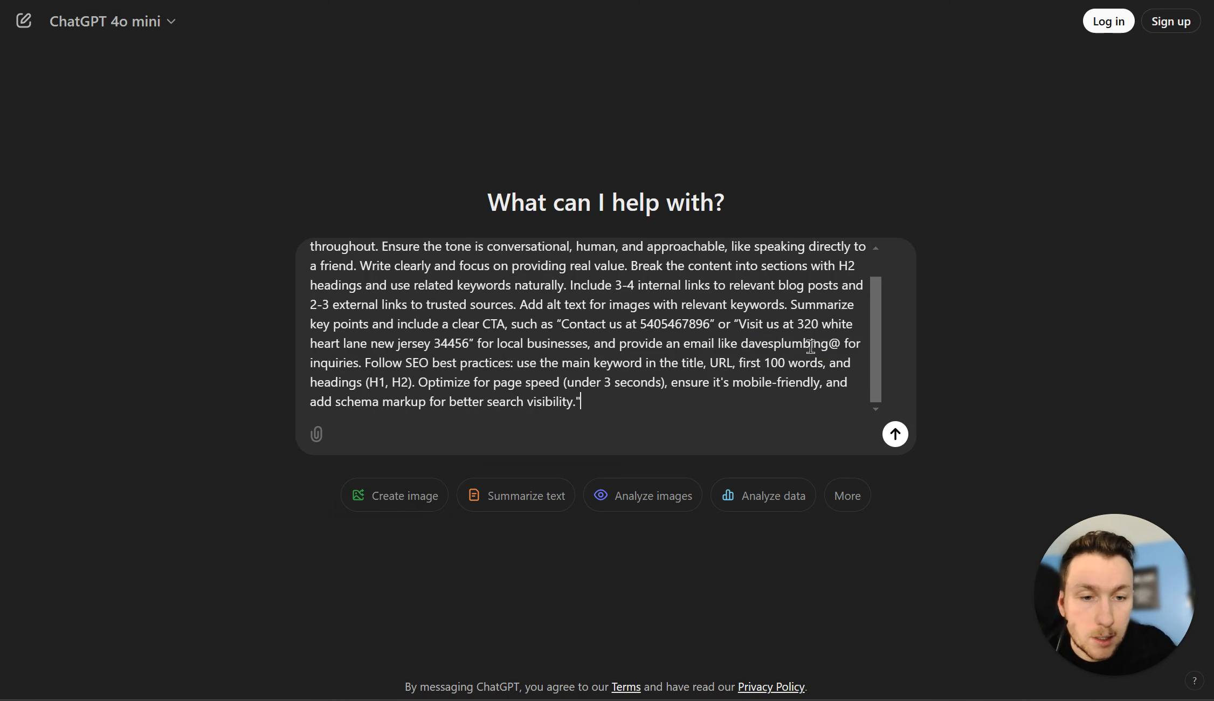
{"action": "left_click", "coordinate": [841, 345]}
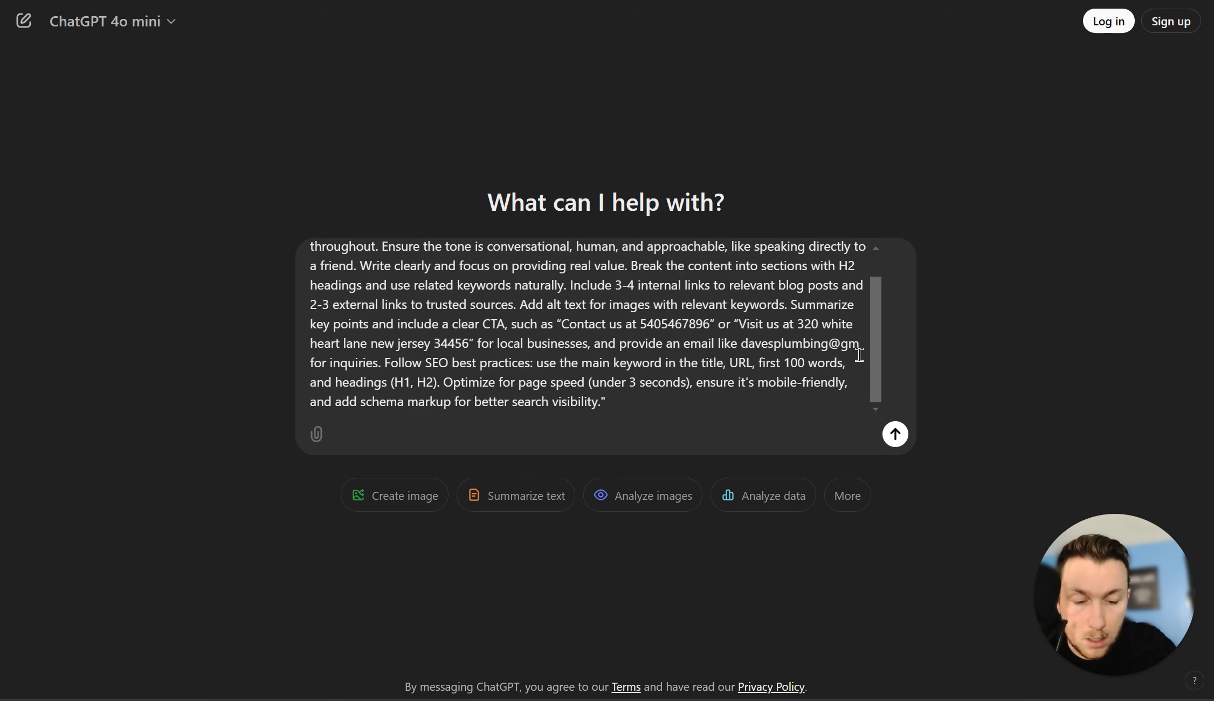
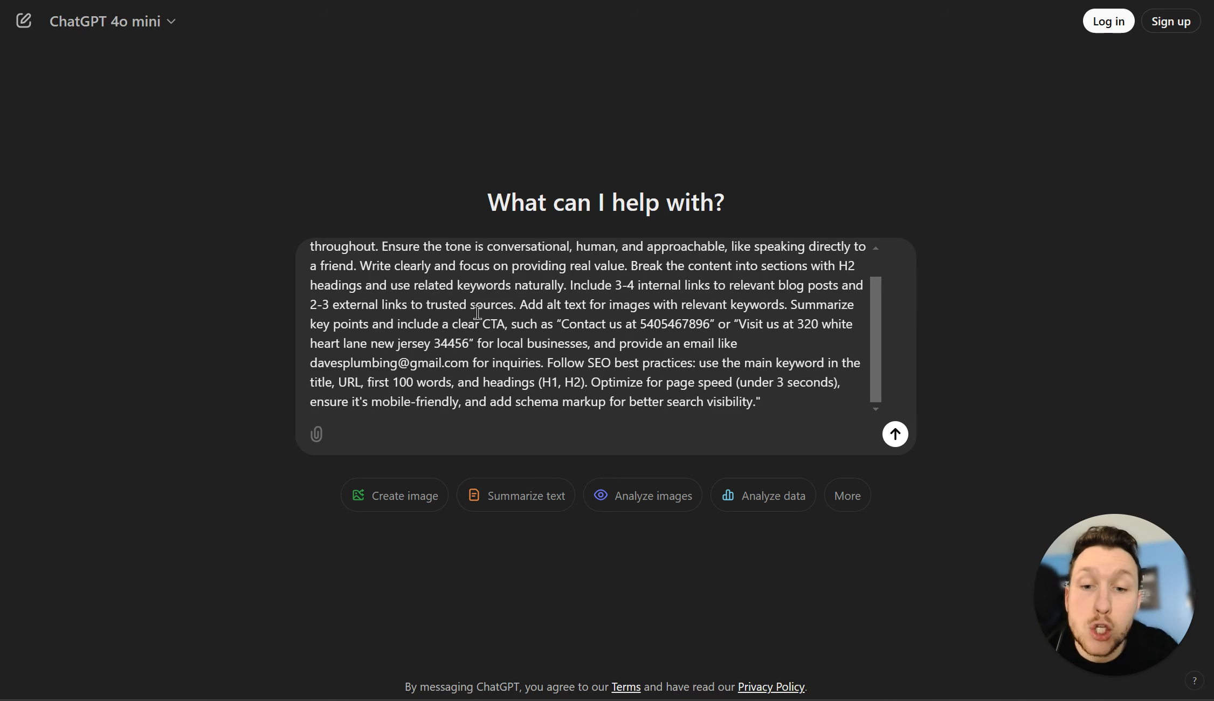
{"action": "scroll", "coordinate": [519, 385], "scroll_direction": "up", "scroll_amount": 1}
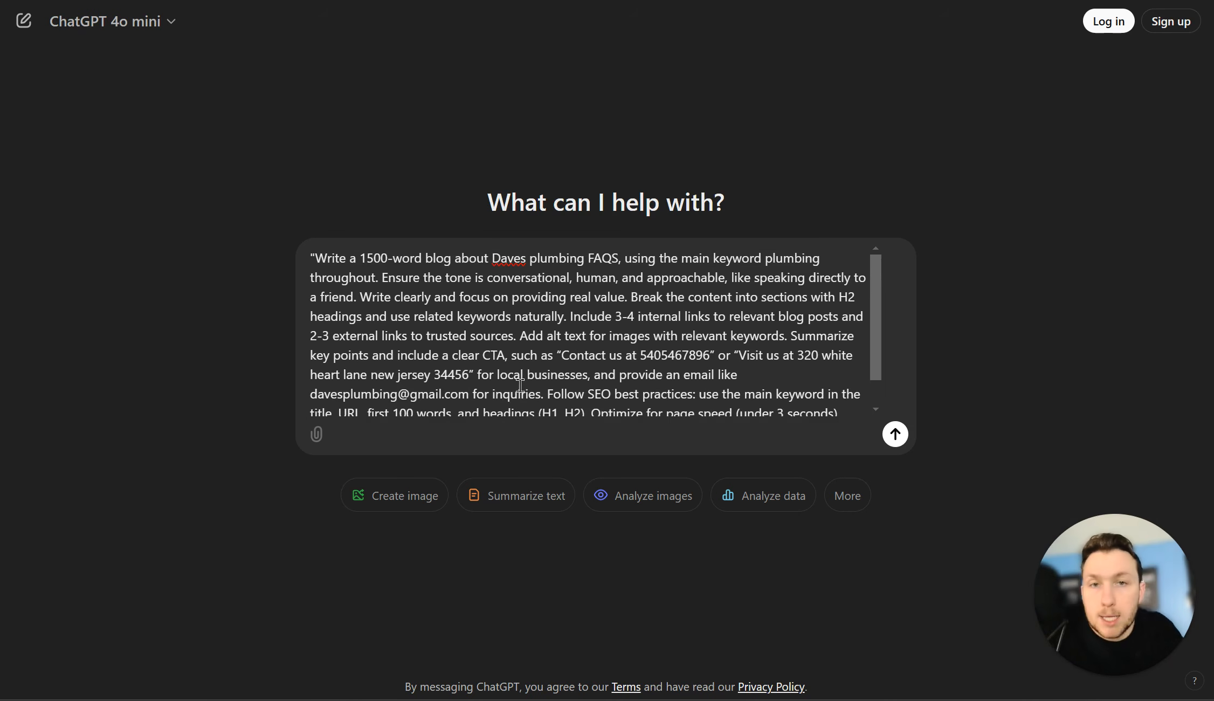
Step: Submit the completed prompt and let ChatGPT generate the Daves Plumbing FAQs article
{"action": "scroll", "coordinate": [520, 385], "scroll_direction": "down", "scroll_amount": 1}
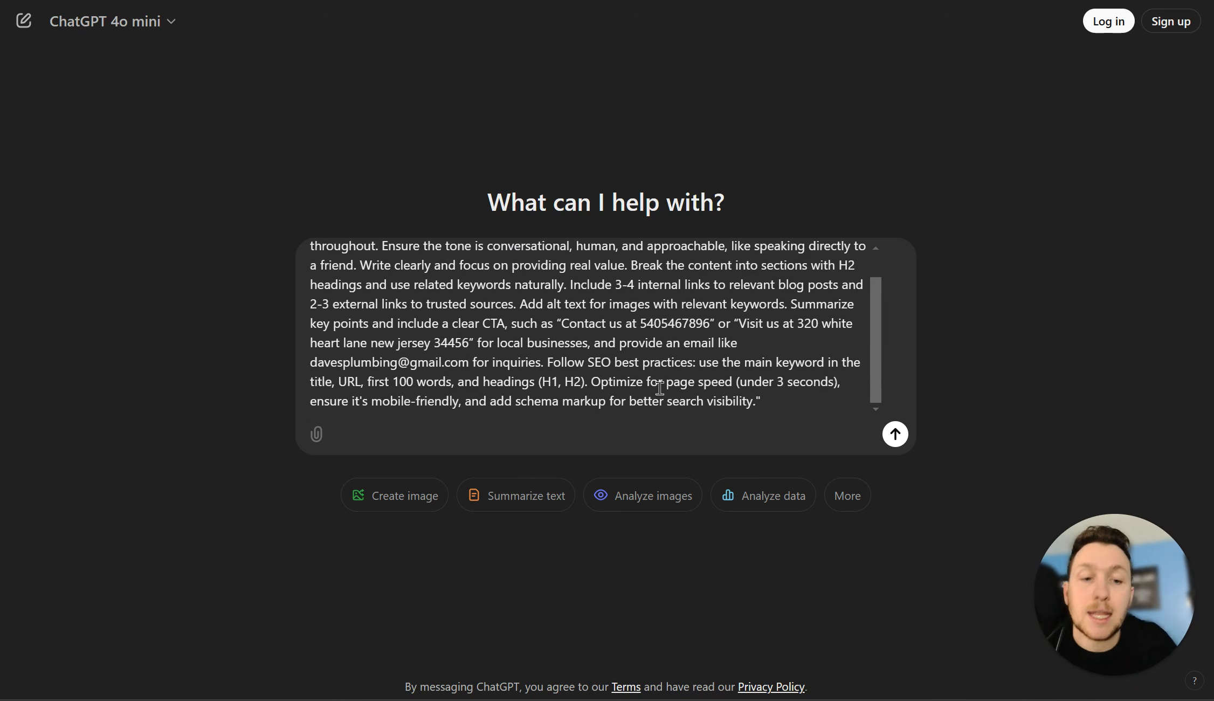
{"action": "scroll", "coordinate": [652, 388], "scroll_direction": "up", "scroll_amount": 1}
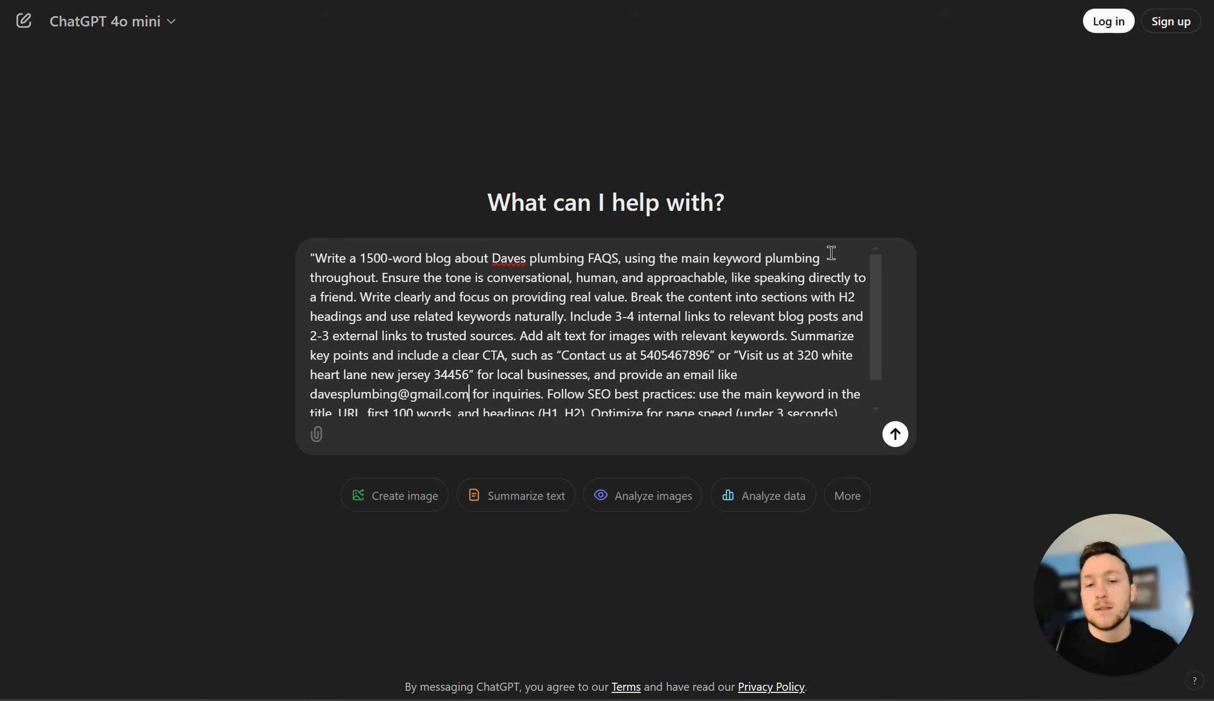
{"action": "scroll", "coordinate": [832, 259], "scroll_direction": "down", "scroll_amount": 1}
{"action": "left_click", "coordinate": [896, 433]}
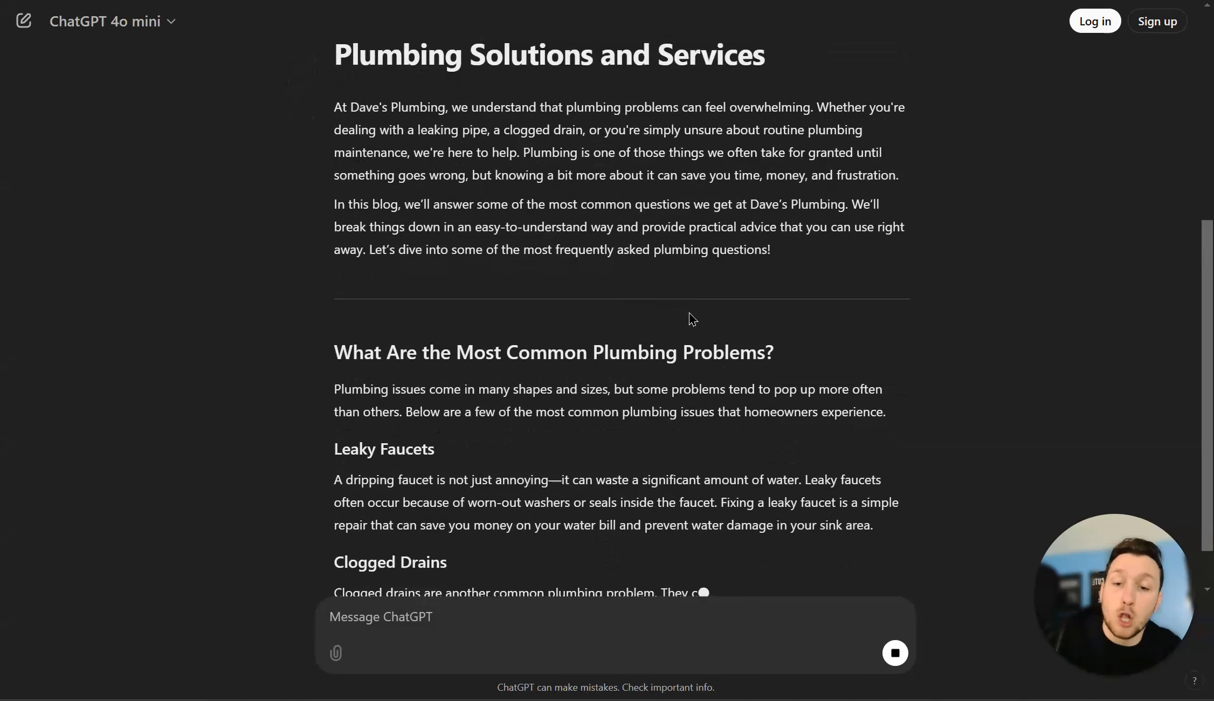
{"action": "scroll", "coordinate": [696, 318], "scroll_direction": "up", "scroll_amount": 8}
{"action": "scroll", "coordinate": [723, 358], "scroll_direction": "down", "scroll_amount": 8}
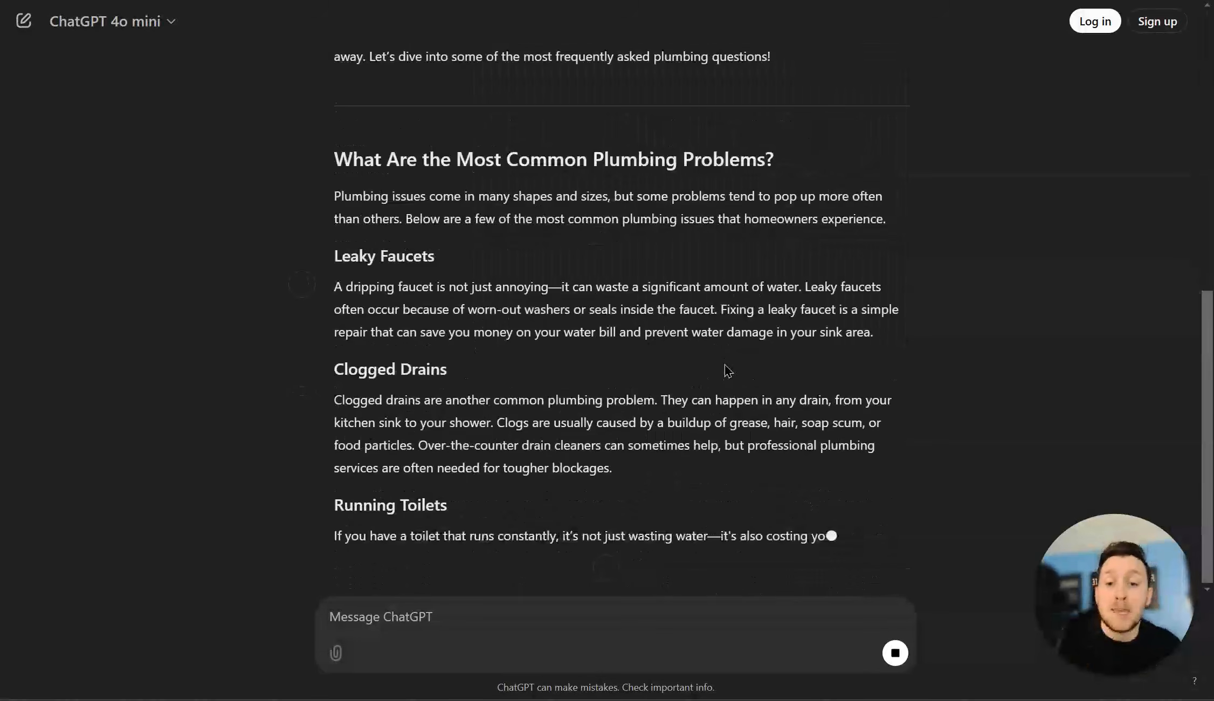
{"action": "scroll", "coordinate": [733, 370], "scroll_direction": "up", "scroll_amount": 9}
{"action": "scroll", "coordinate": [666, 365], "scroll_direction": "down", "scroll_amount": 5}
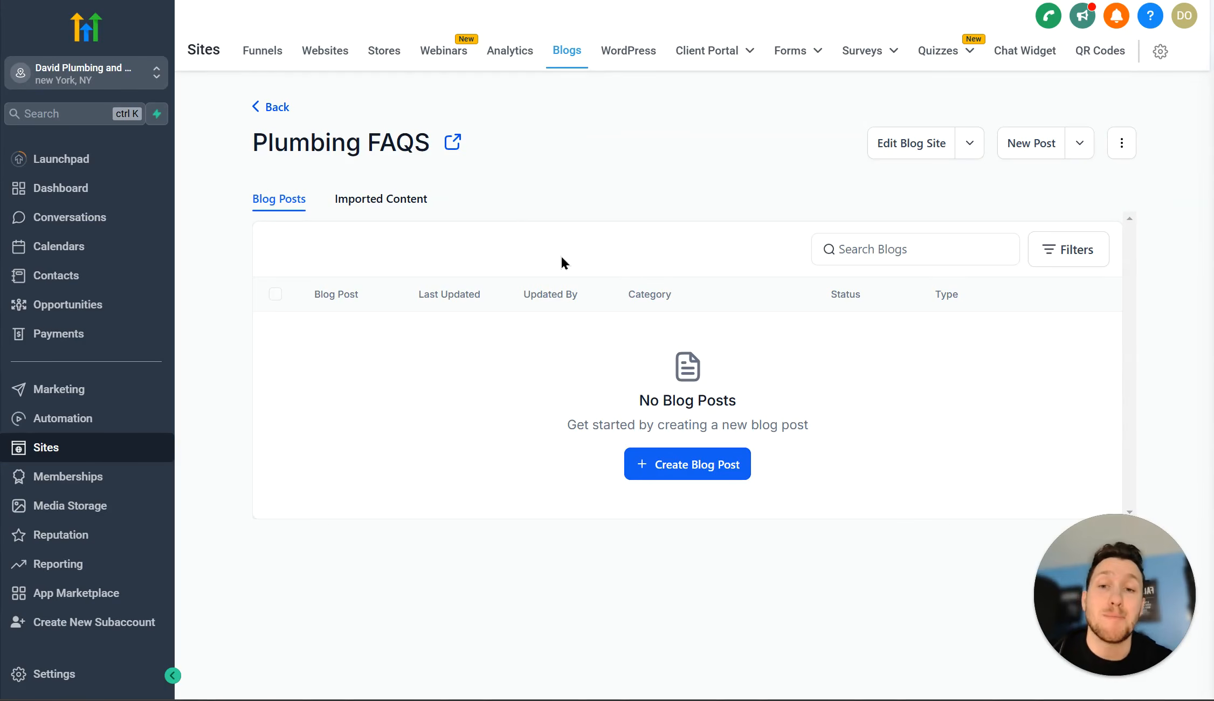
Step: Start a new blog post and paste the ChatGPT article's title into its title field
{"action": "left_click", "coordinate": [701, 465]}
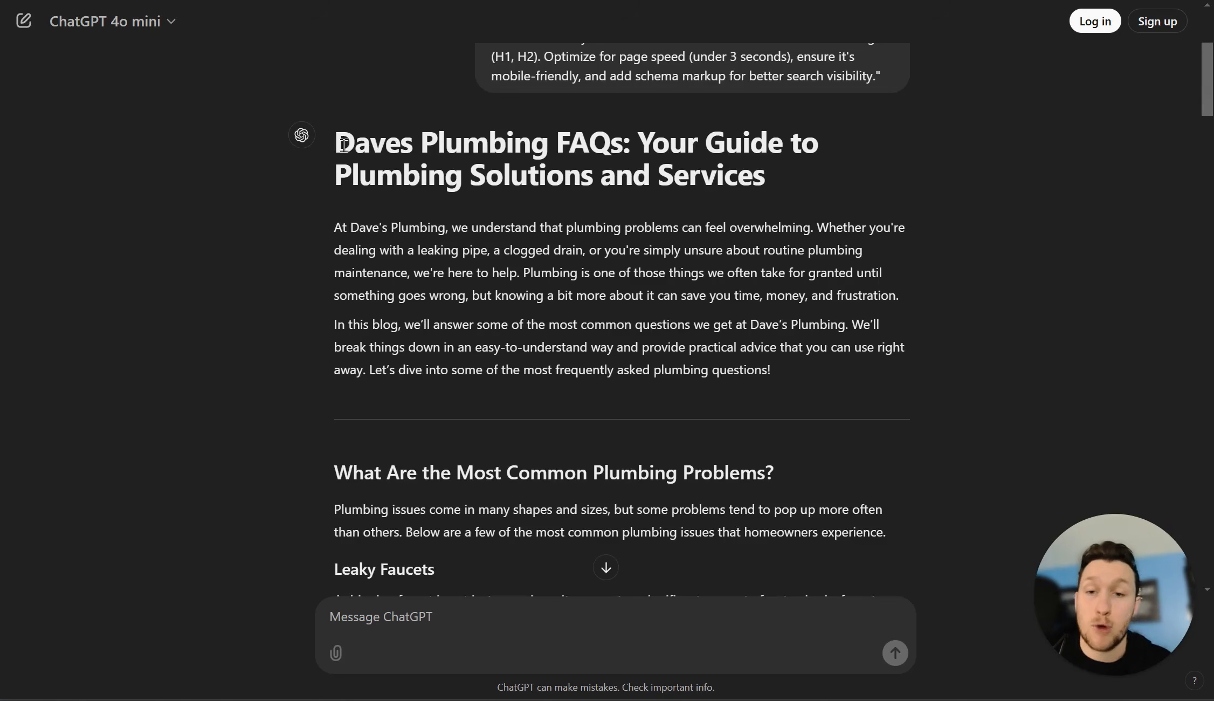
{"action": "left_click_drag", "start_coordinate": [335, 152], "coordinate": [777, 181]}
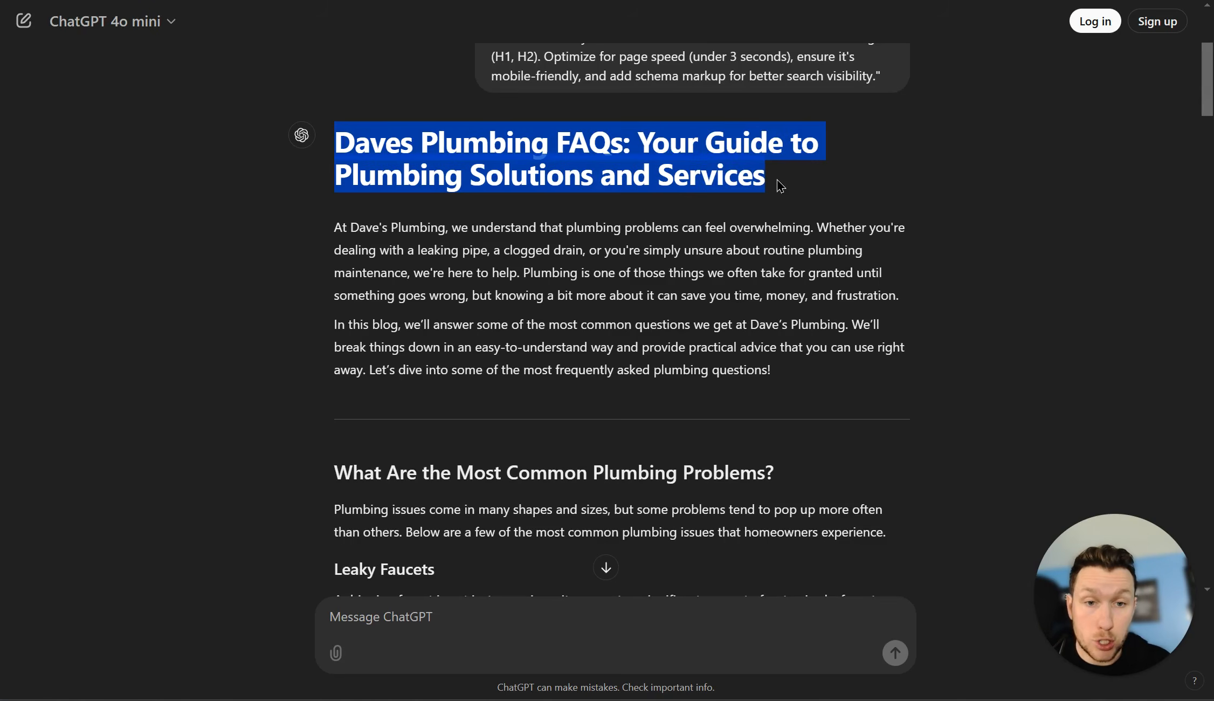
{"action": "right_click", "coordinate": [667, 143]}
{"action": "left_click", "coordinate": [706, 168]}
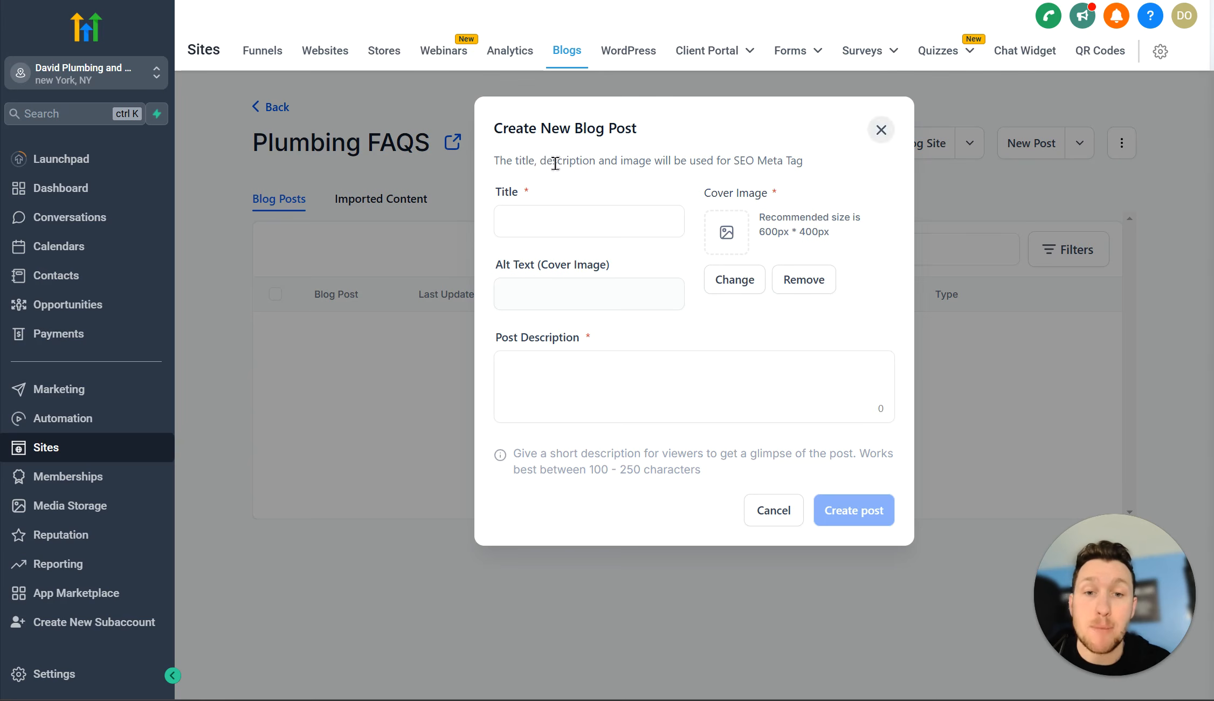
{"action": "left_click", "coordinate": [574, 221]}
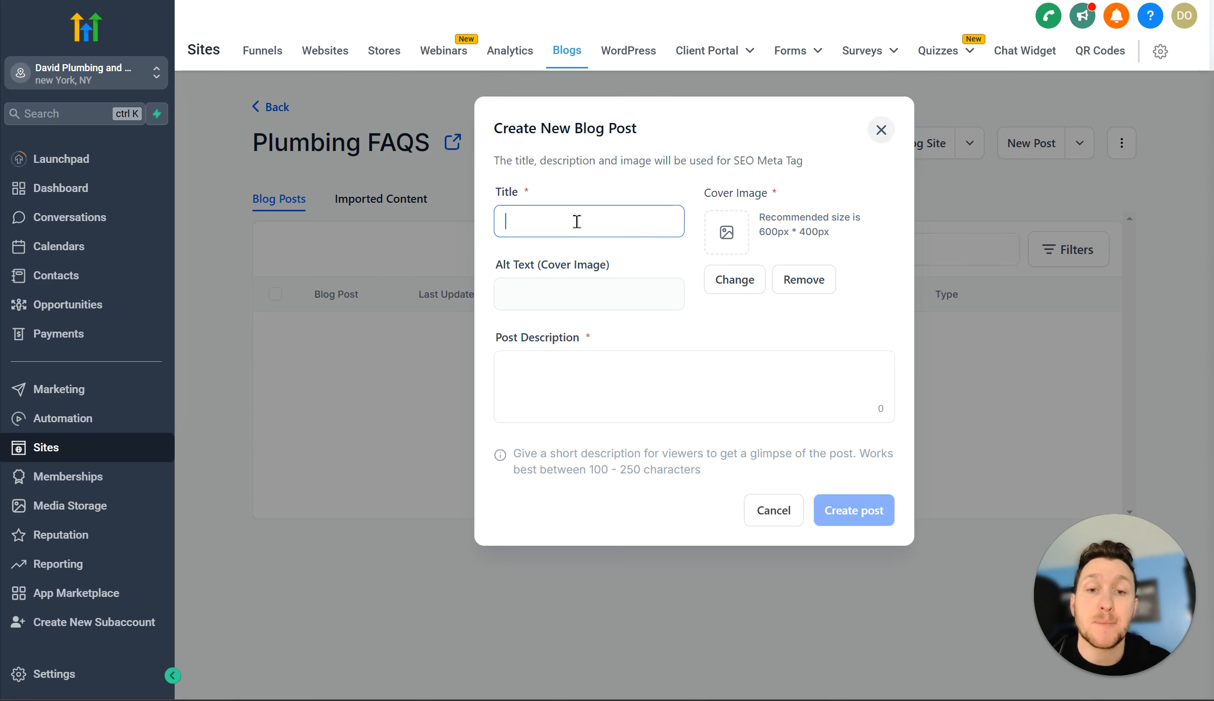
{"action": "right_click", "coordinate": [576, 222]}
{"action": "left_click", "coordinate": [649, 384]}
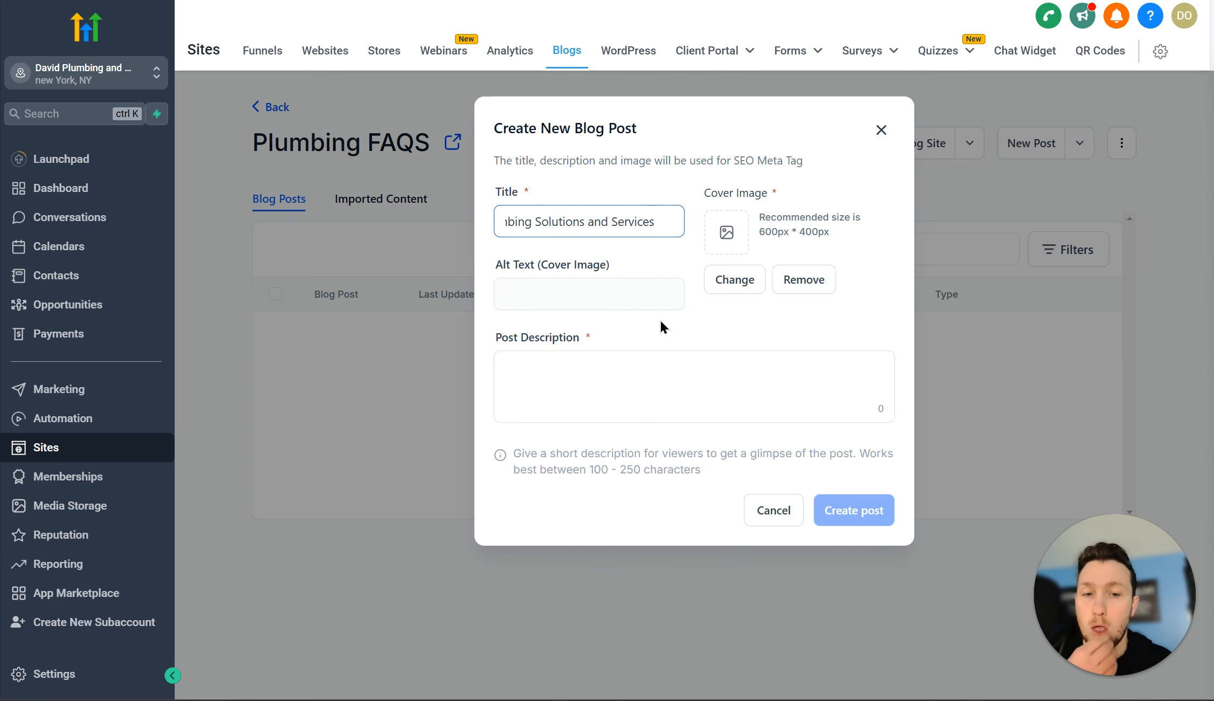
Step: Set the cover image to a plumbing photo found by searching Unsplash for 'plumbing'
{"action": "left_click", "coordinate": [744, 280]}
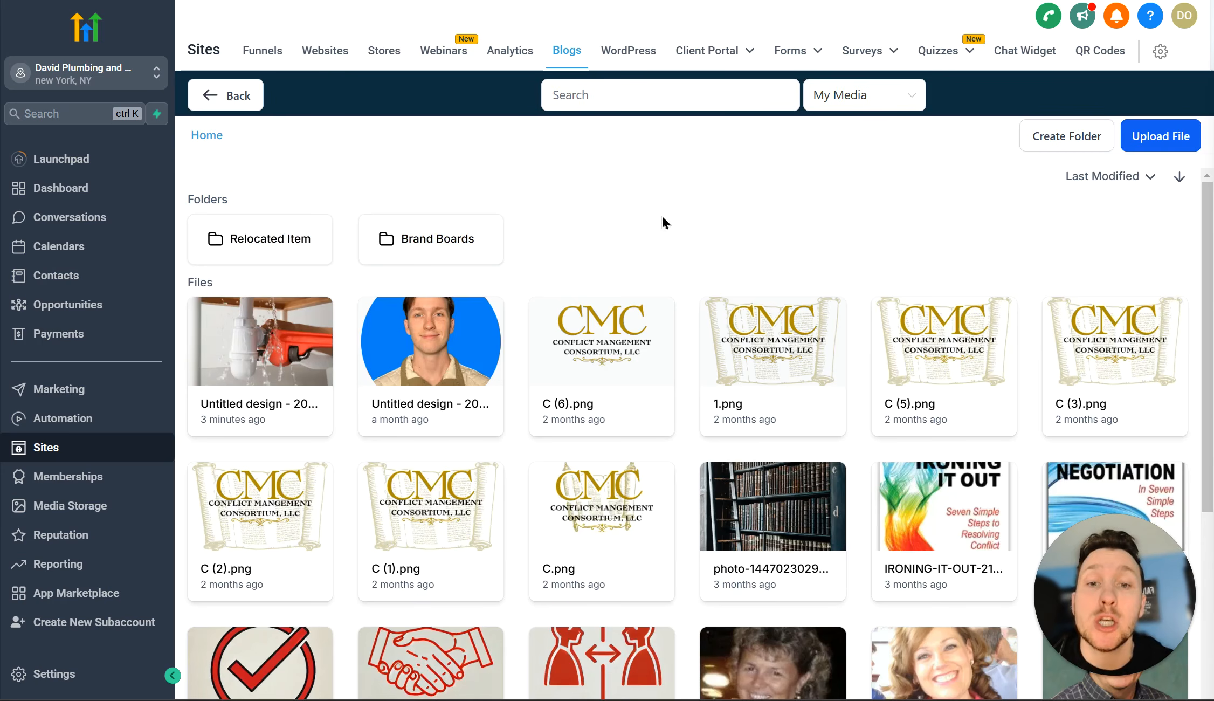
{"action": "left_click", "coordinate": [286, 353]}
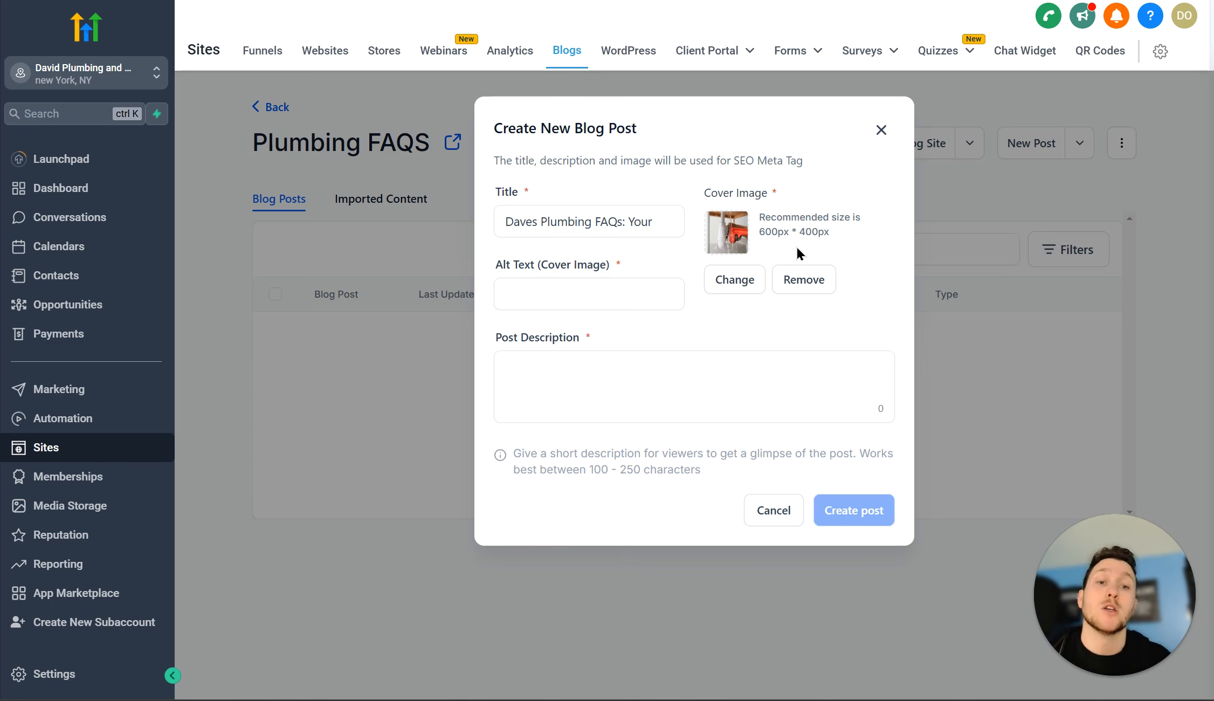
{"action": "left_click", "coordinate": [750, 281]}
{"action": "left_click", "coordinate": [841, 96]}
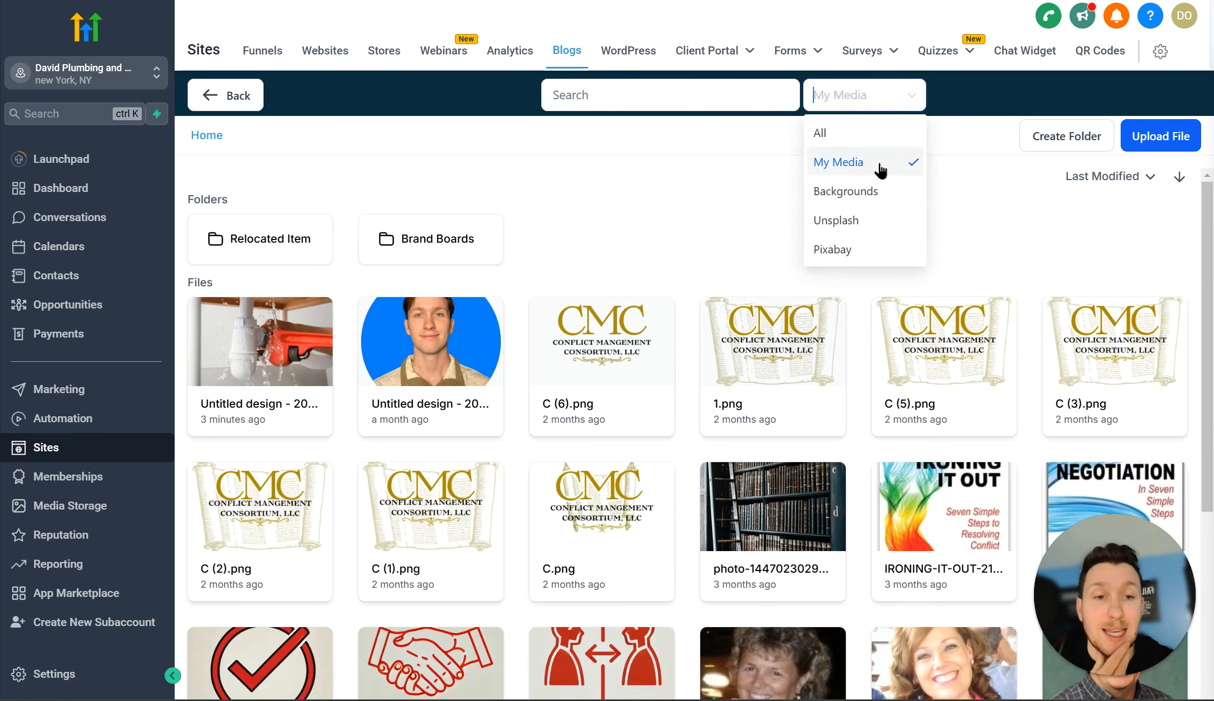
{"action": "left_click", "coordinate": [852, 221]}
{"action": "left_click", "coordinate": [721, 86]}
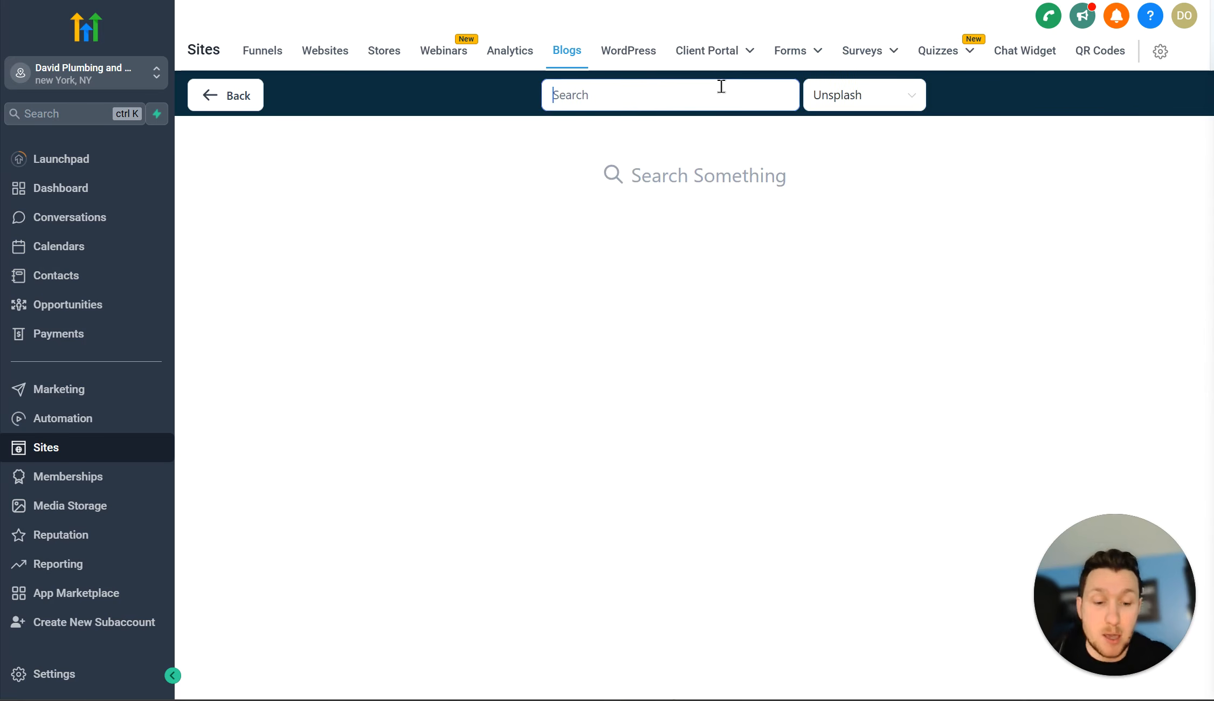
{"action": "type", "text": "plumbing"}
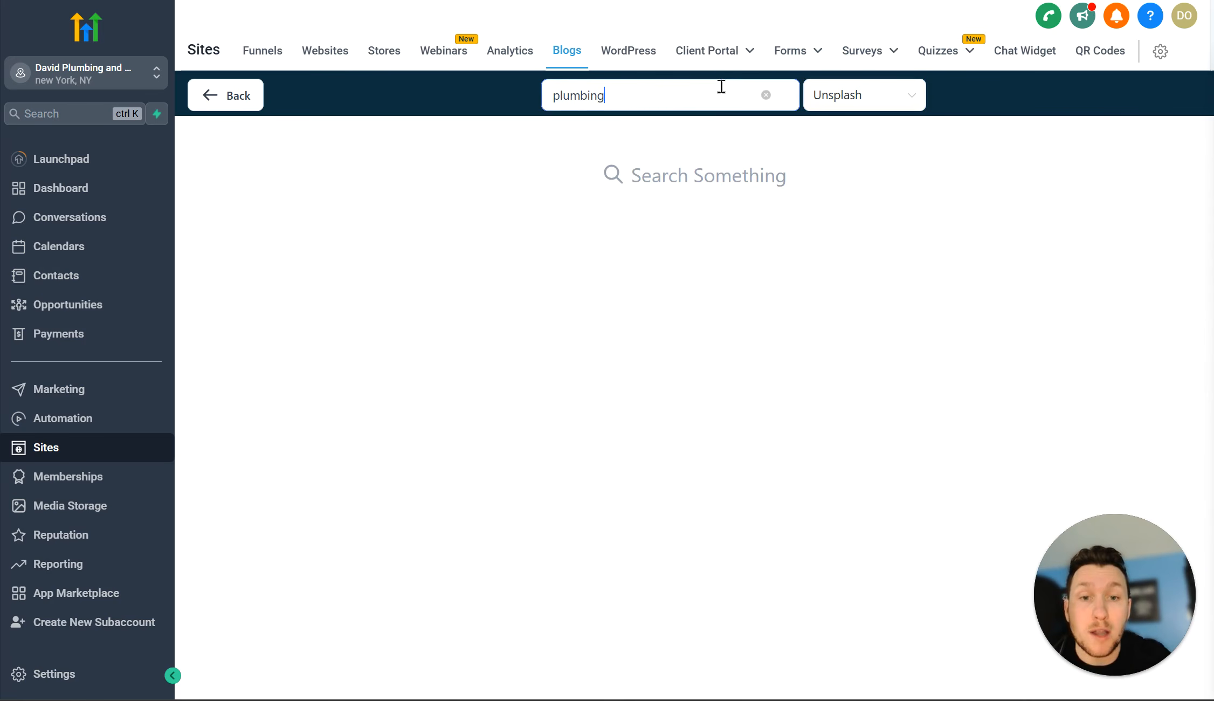
{"action": "scroll", "coordinate": [693, 270], "scroll_direction": "down", "scroll_amount": 5}
{"action": "scroll", "coordinate": [694, 269], "scroll_direction": "up", "scroll_amount": 5}
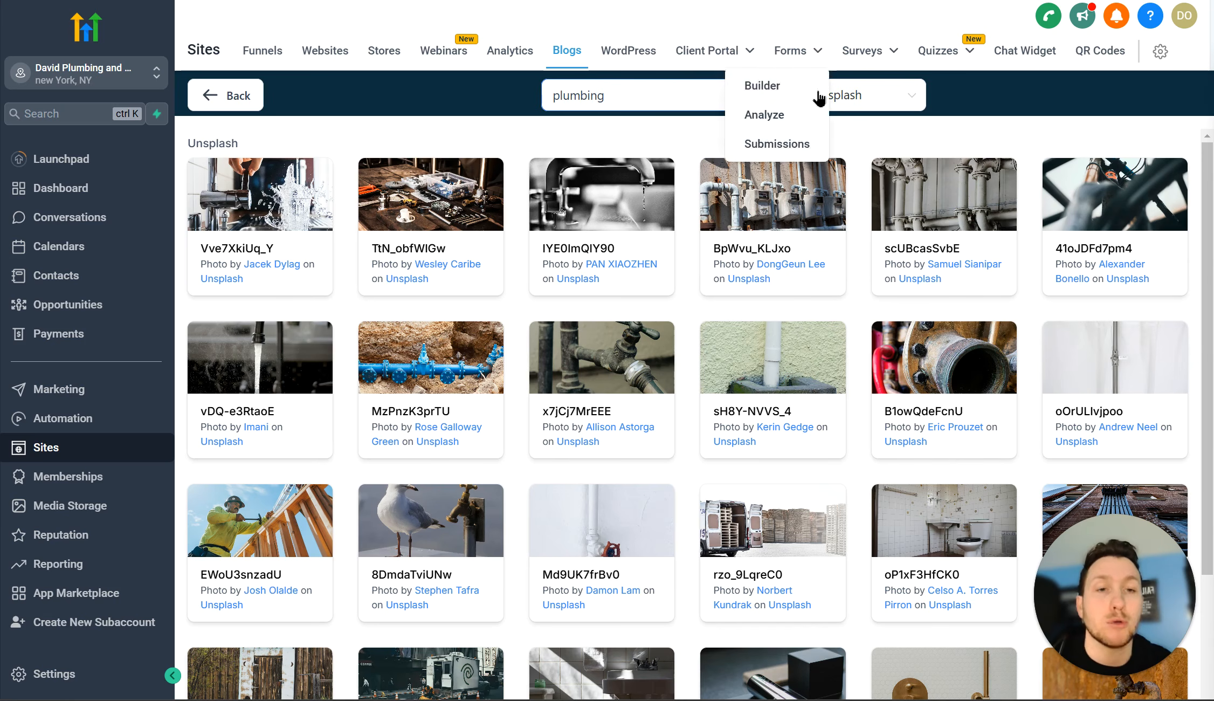
{"action": "left_click", "coordinate": [231, 97]}
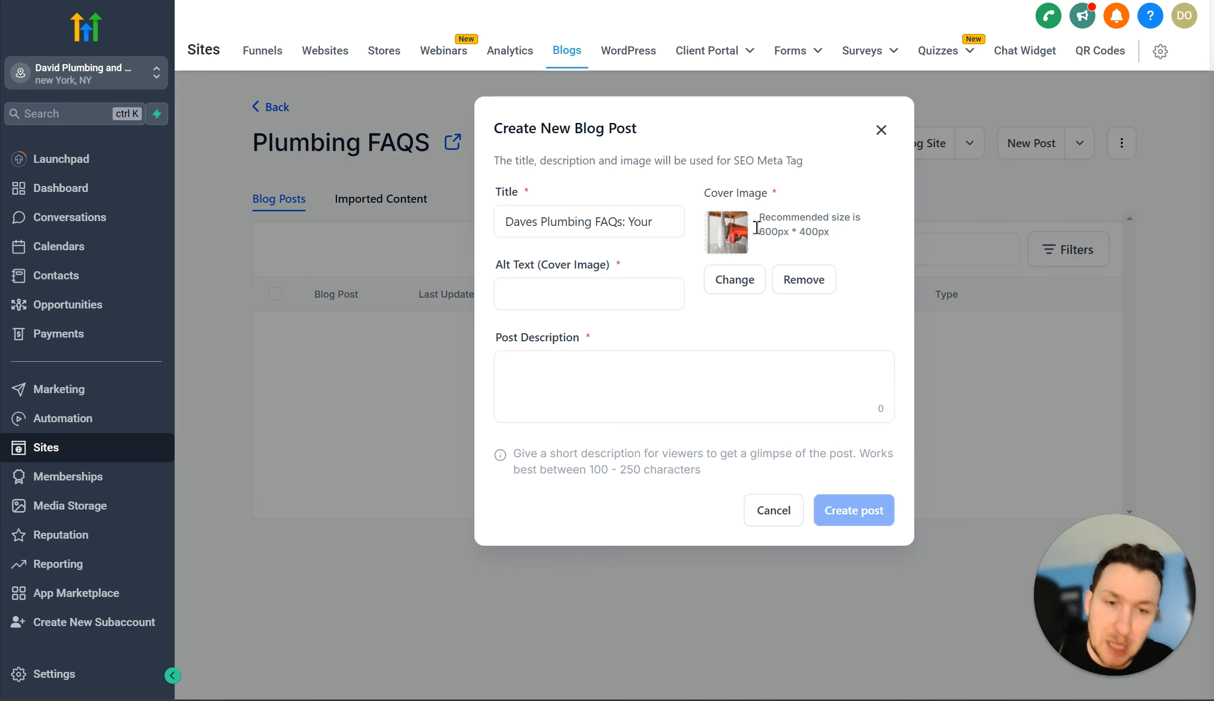
Step: Enter 'Plumbing pipes' as the cover image alt text
{"action": "left_click", "coordinate": [634, 300]}
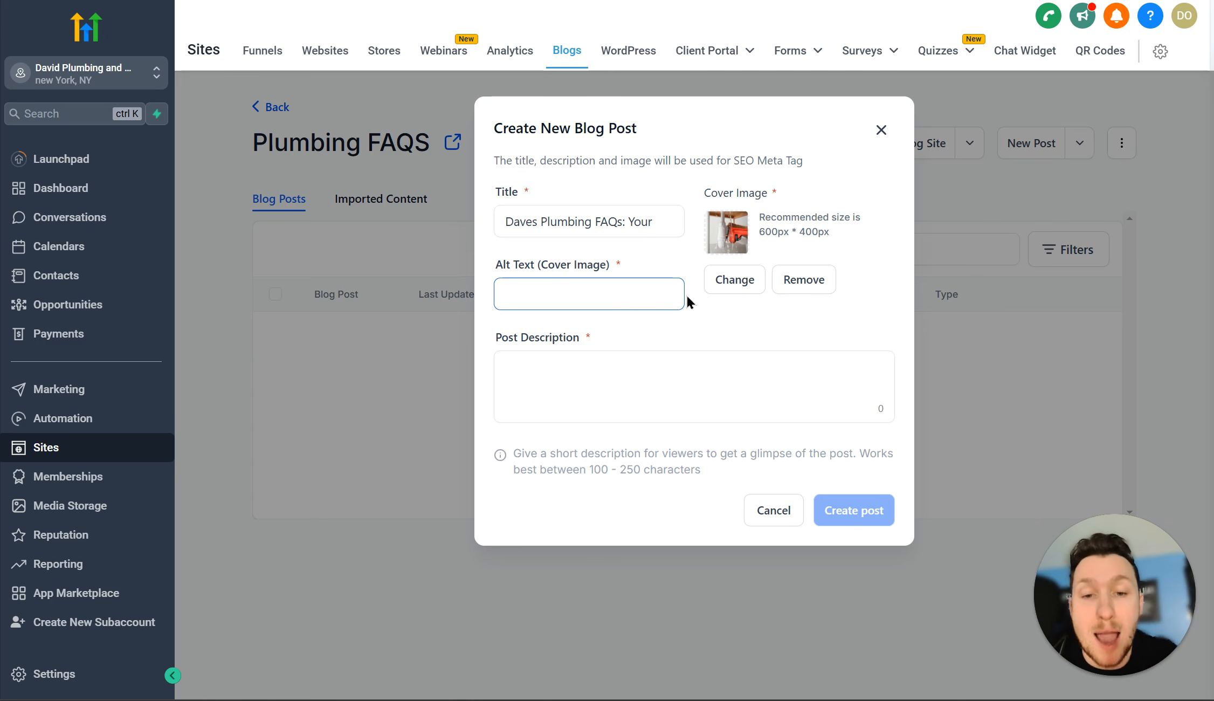
{"action": "type", "text": "P"}
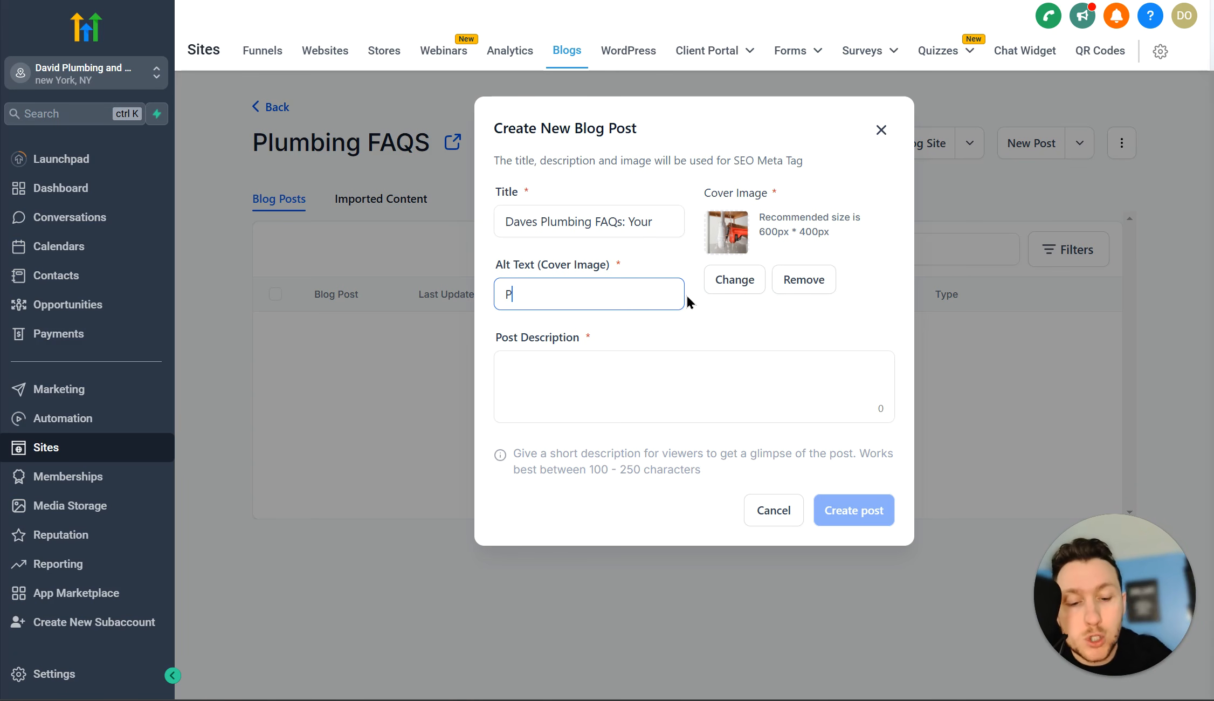
{"action": "type", "text": "lumbing pipes"}
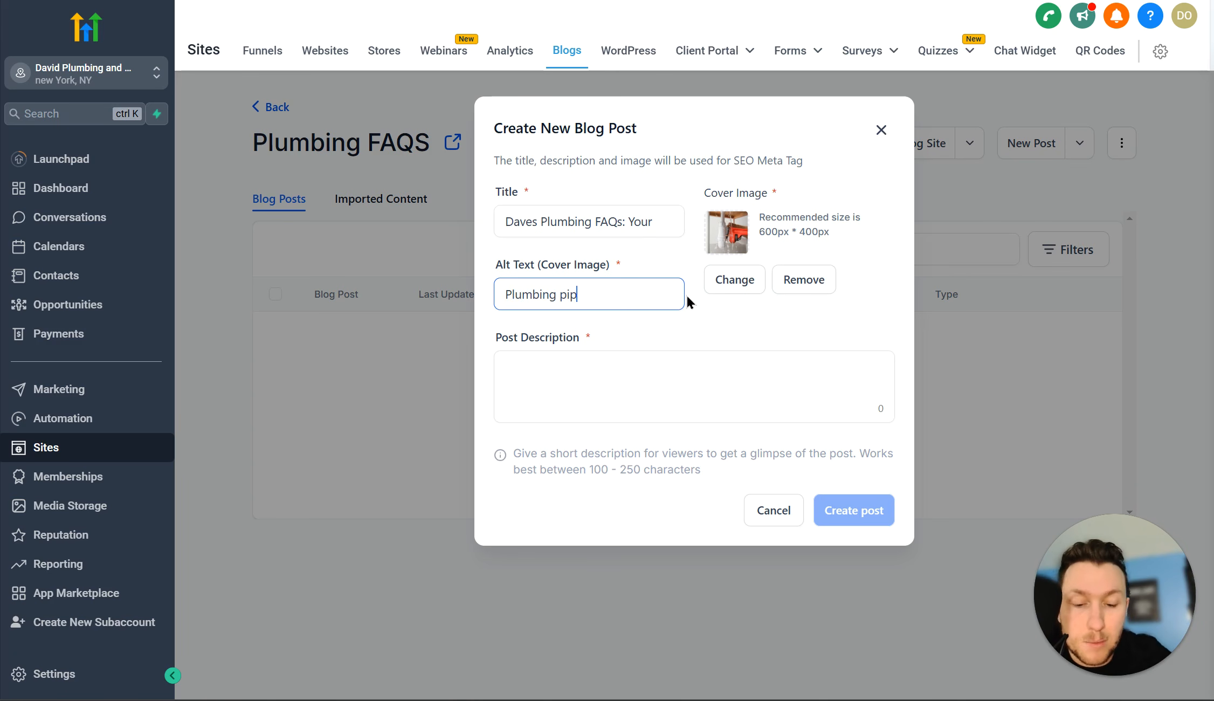
{"action": "left_click", "coordinate": [693, 371]}
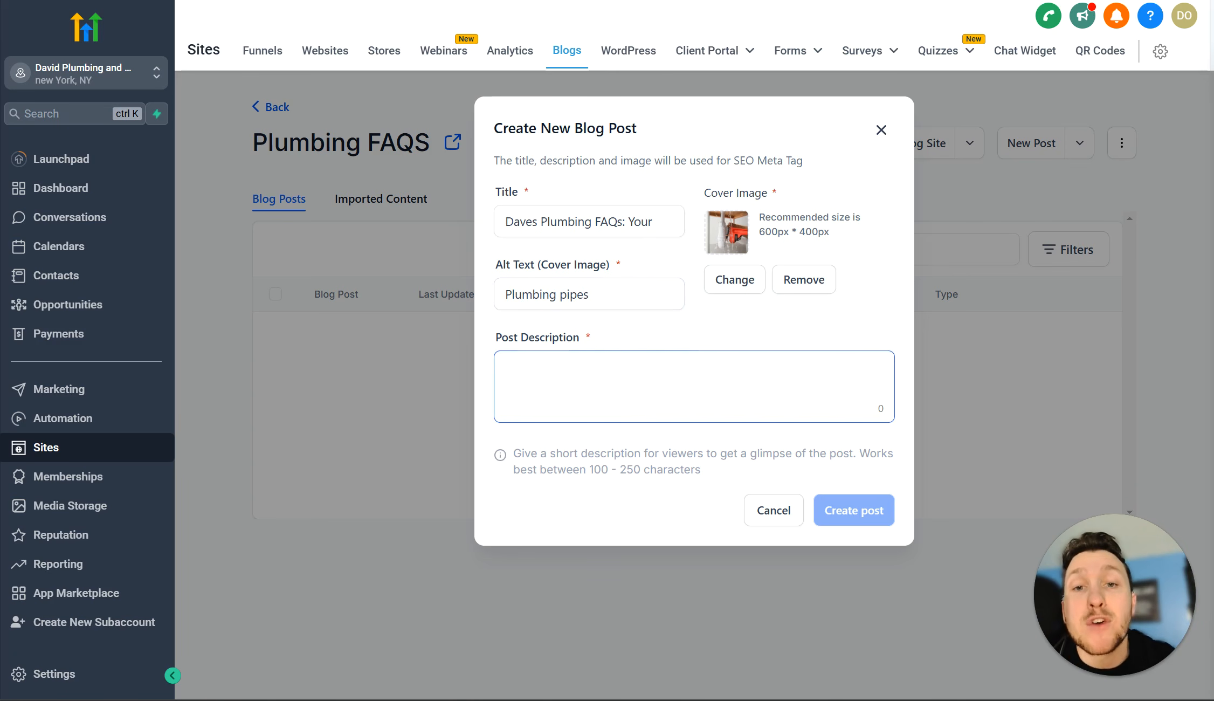
Step: Copy the article's opening paragraph from ChatGPT into Post Description and create the post
{"action": "key", "text": "alt+Tab"}
{"action": "left_click_drag", "start_coordinate": [337, 233], "coordinate": [520, 276]}
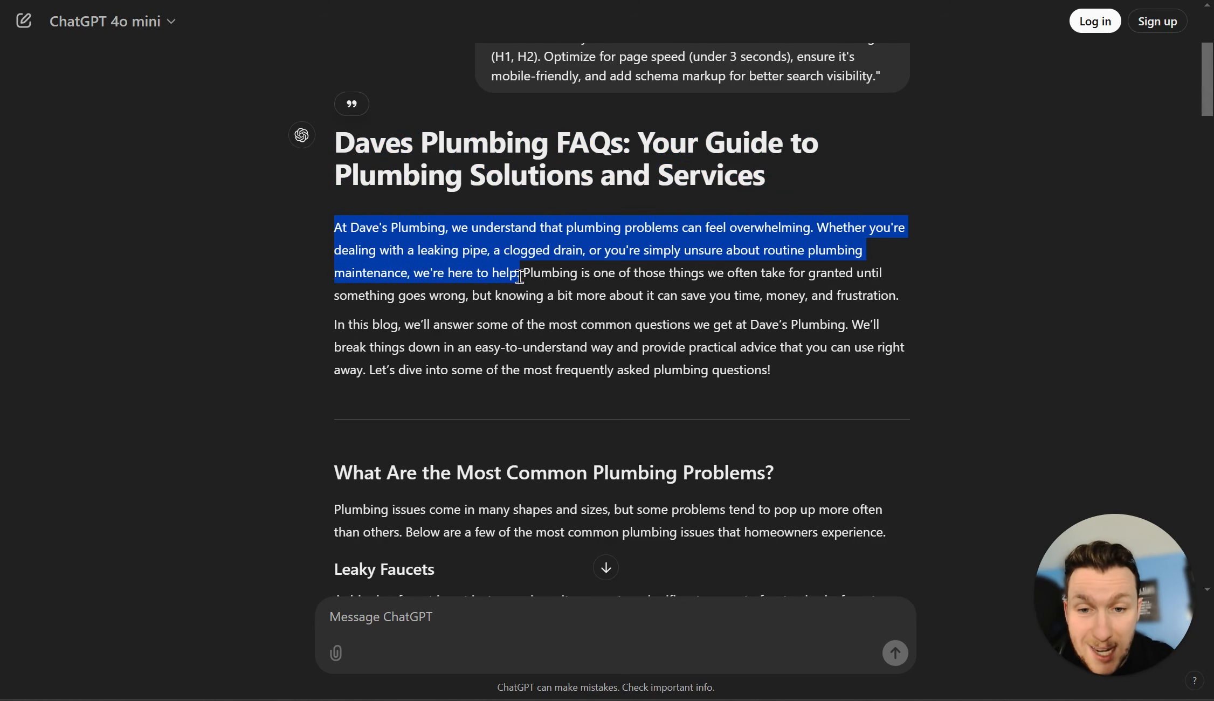
{"action": "right_click", "coordinate": [487, 251]}
{"action": "left_click", "coordinate": [517, 269]}
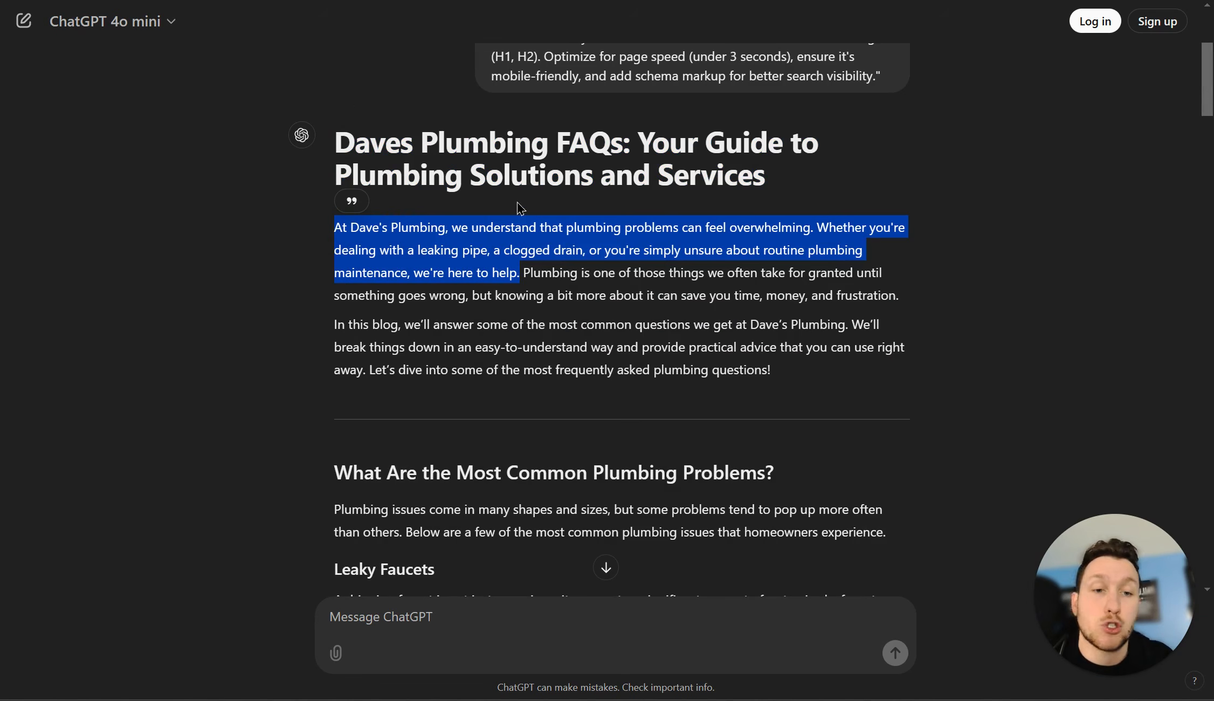
{"action": "key", "text": "alt+Tab"}
{"action": "left_click", "coordinate": [631, 383]}
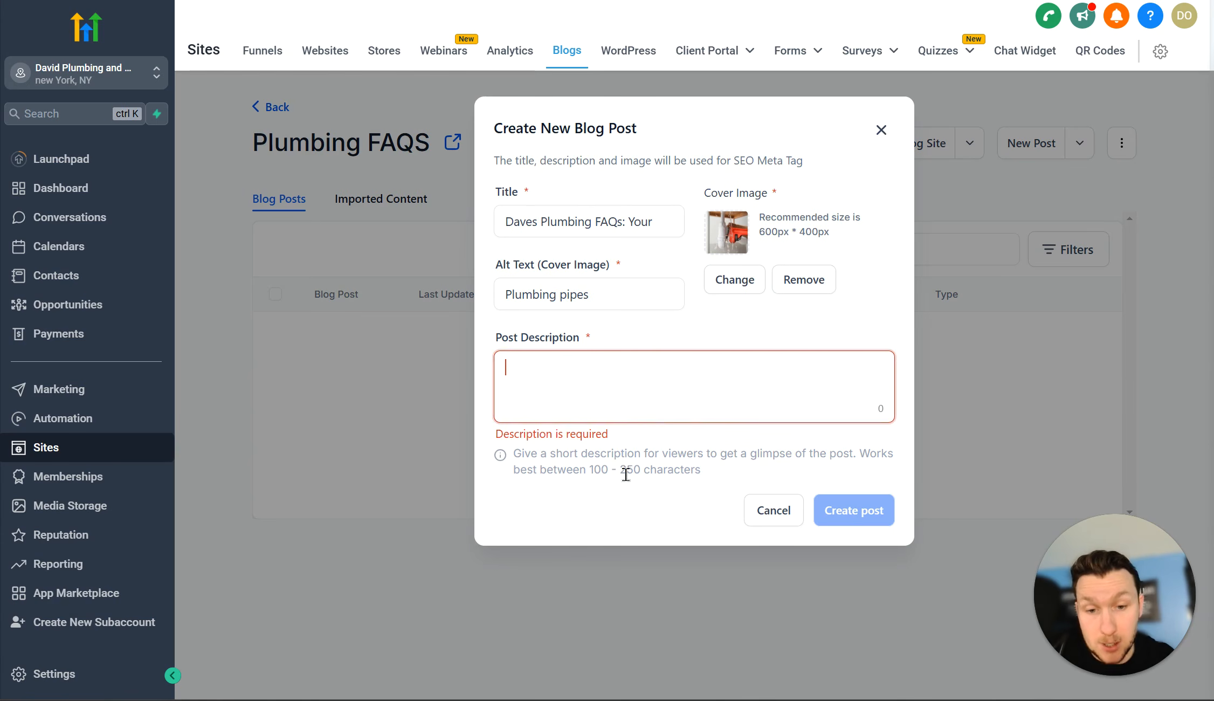
{"action": "right_click", "coordinate": [589, 368]}
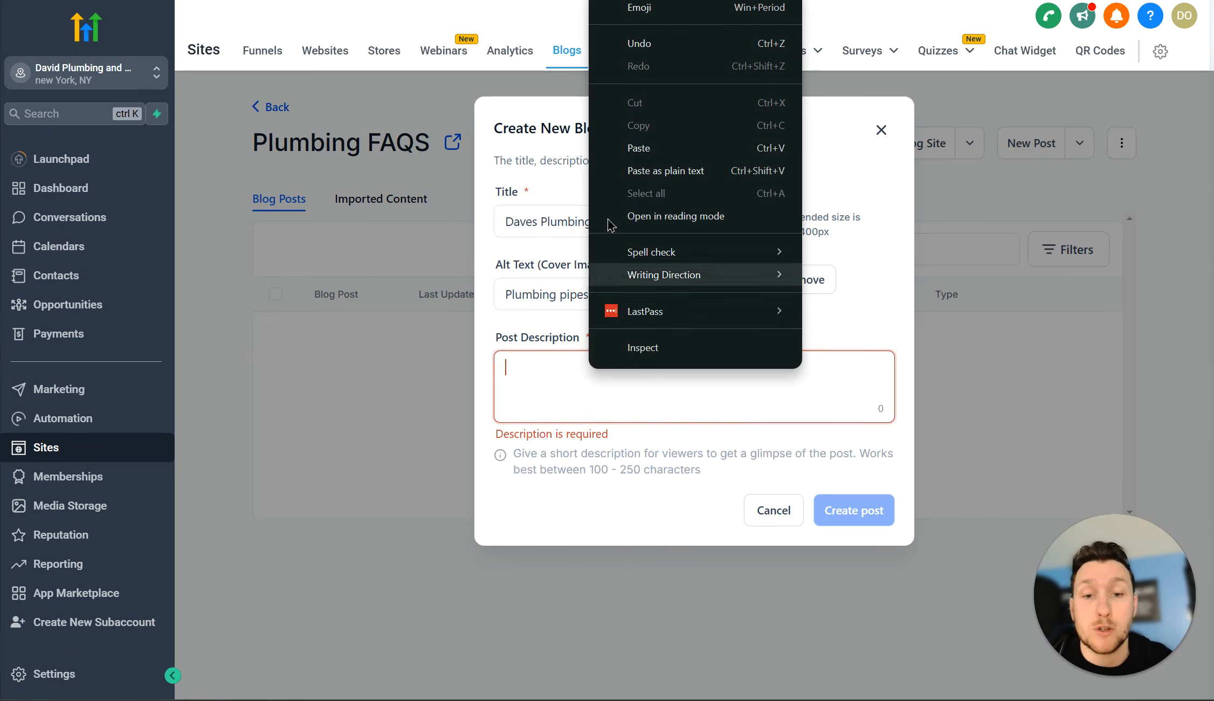
{"action": "left_click", "coordinate": [647, 153]}
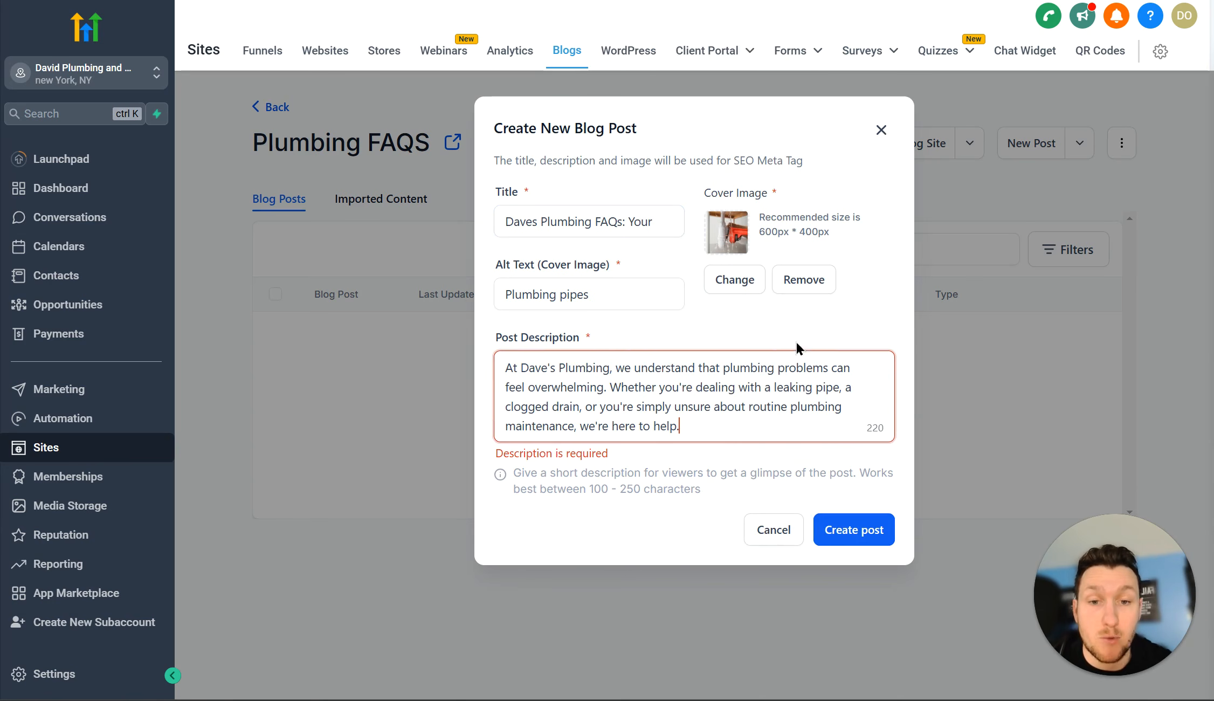
{"action": "left_click", "coordinate": [861, 526]}
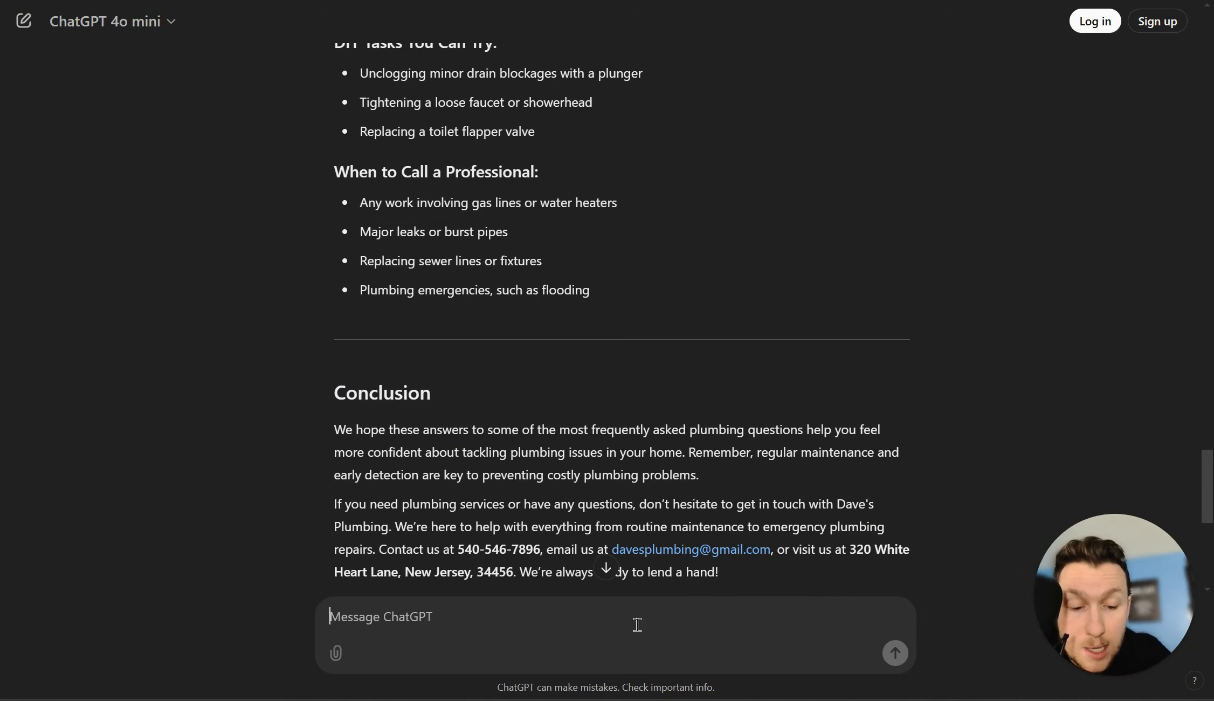
Step: Ask ChatGPT to label all H1s and H2s in brackets, then select the relabelled article
{"action": "type", "text": "please labe"}
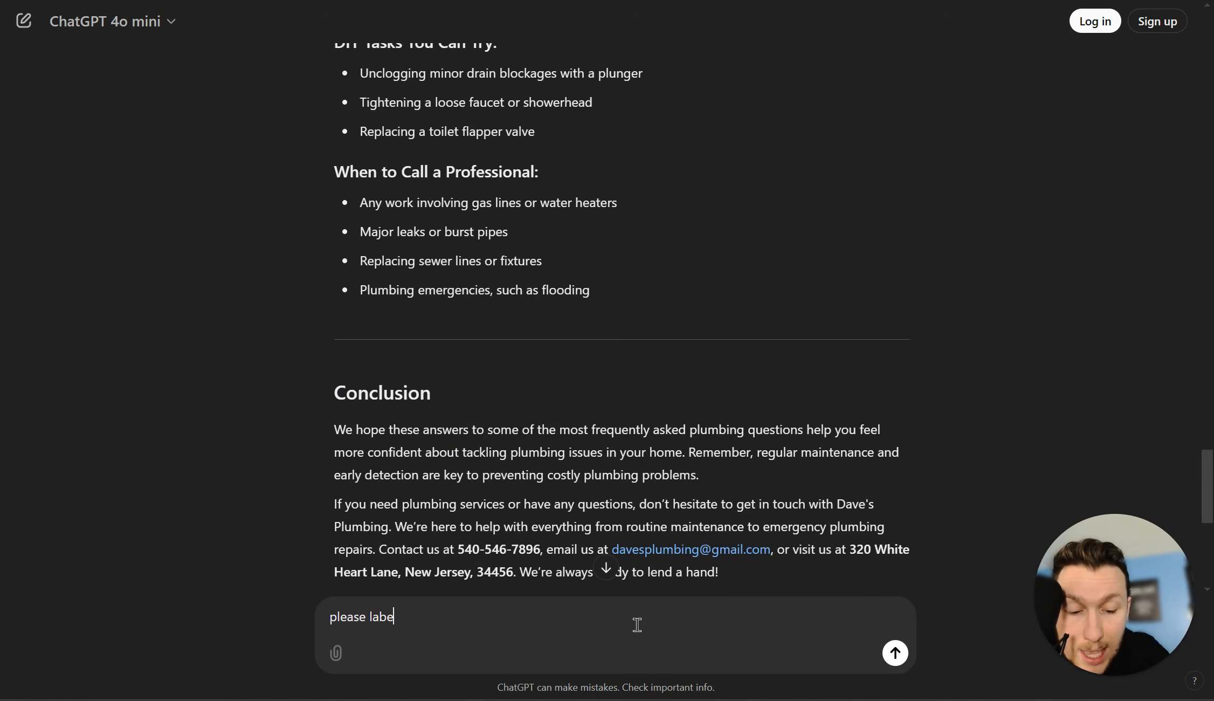
{"action": "type", "text": "l all of the "}
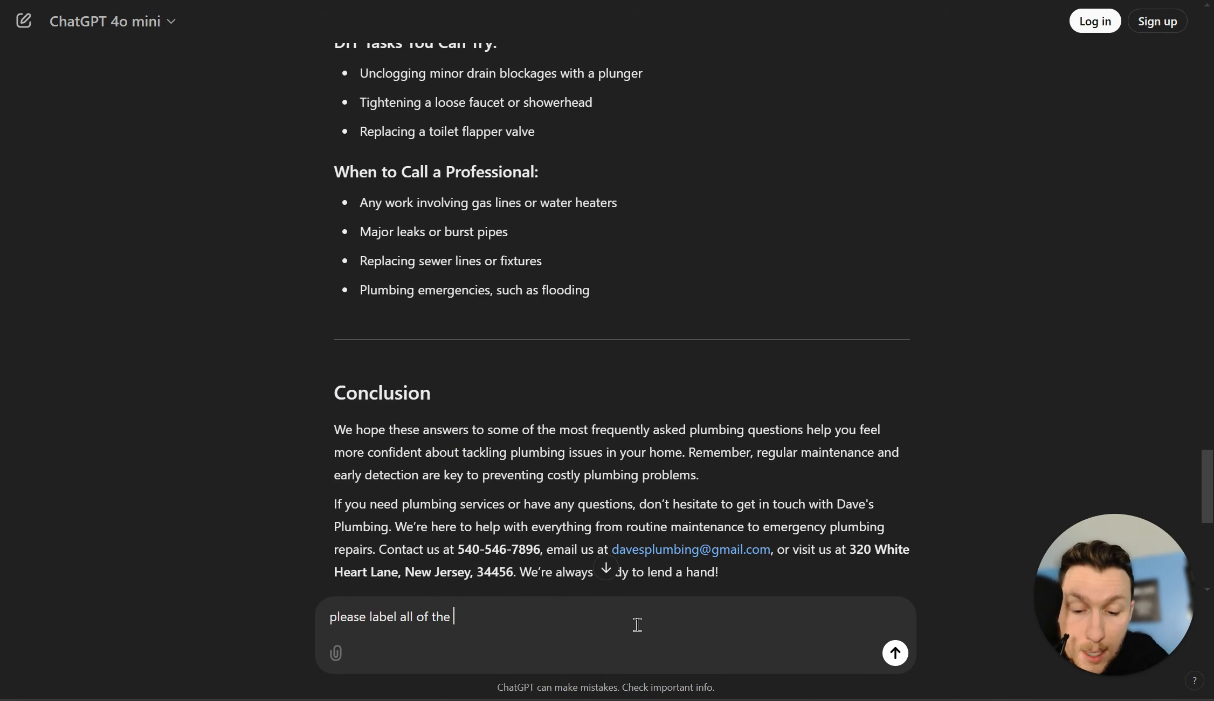
{"action": "type", "text": "H1"}
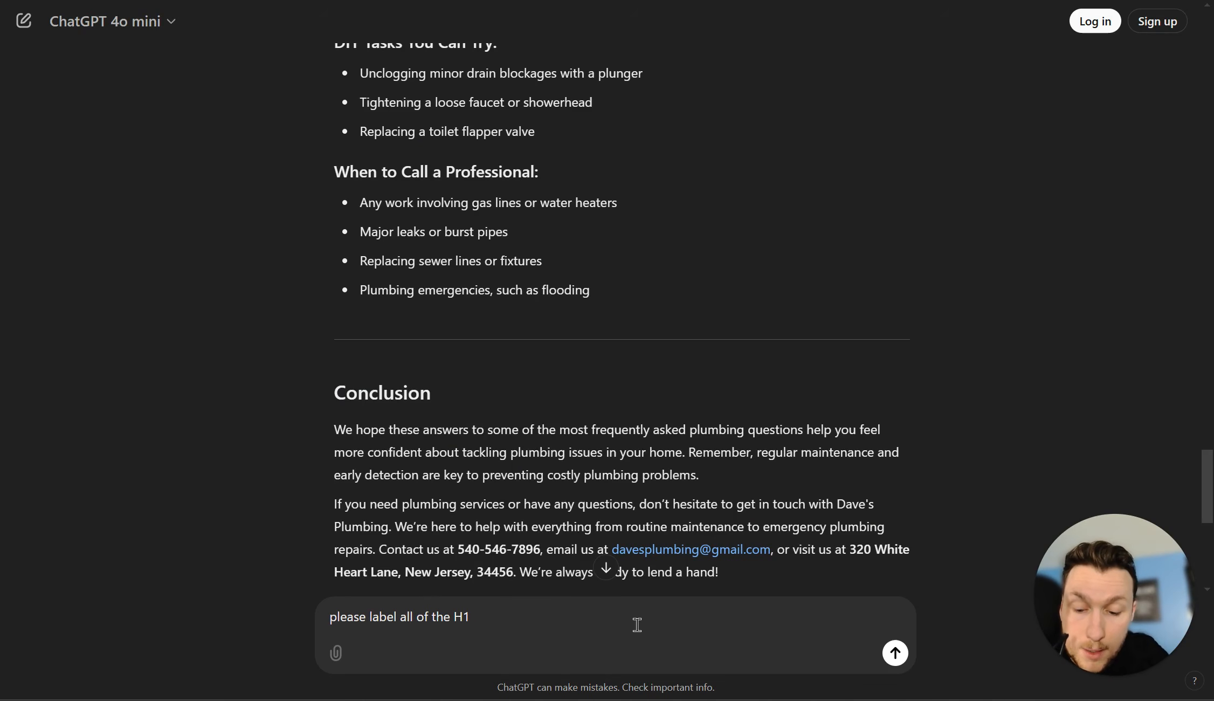
{"action": "type", "text": "s and H2"}
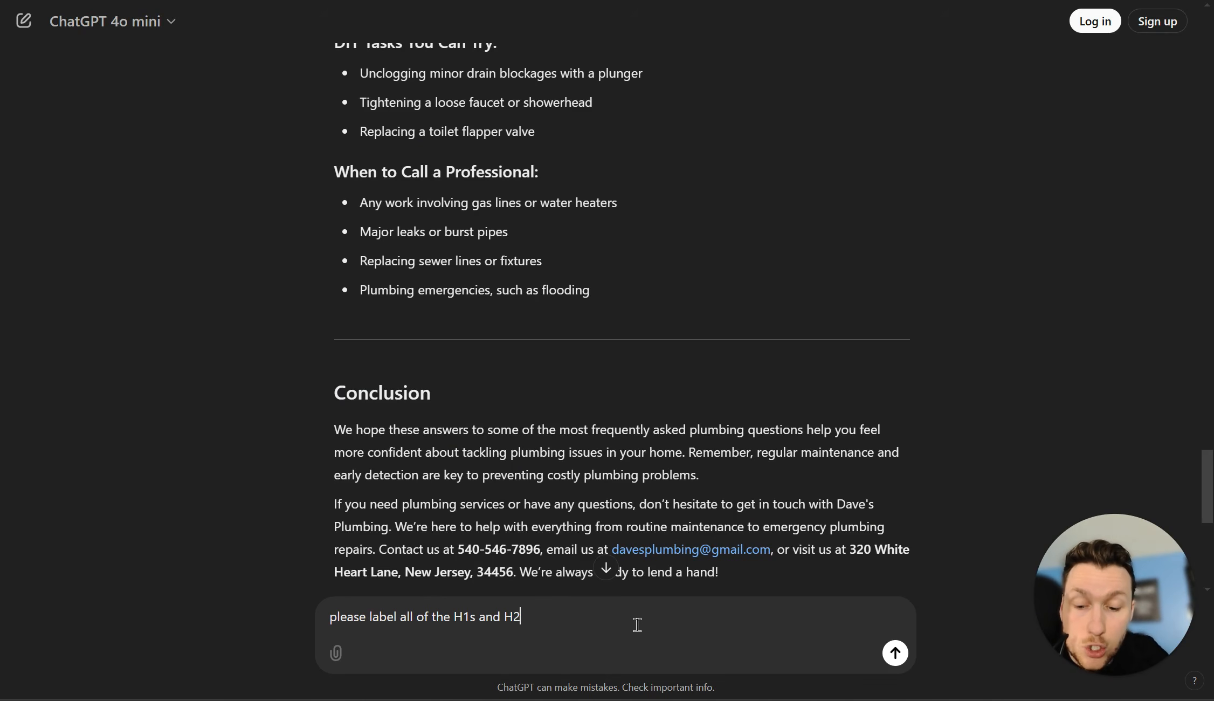
{"action": "type", "text": "s in bra"}
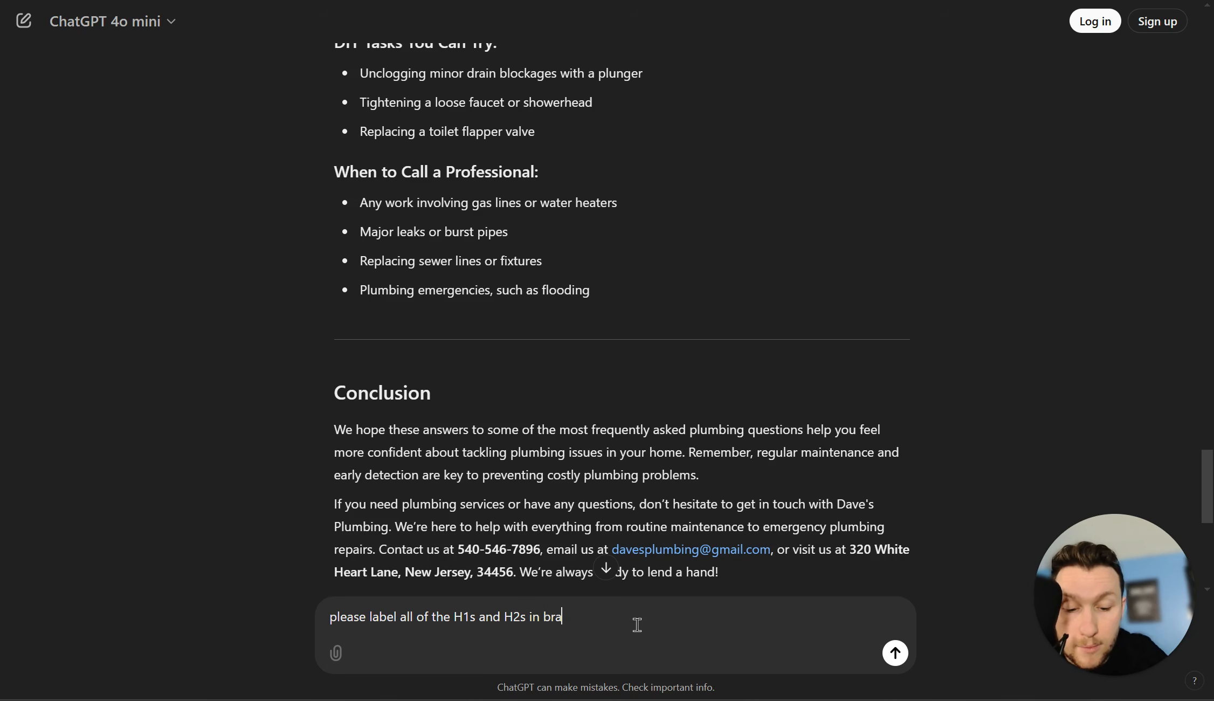
{"action": "type", "text": "ckets so i kn"}
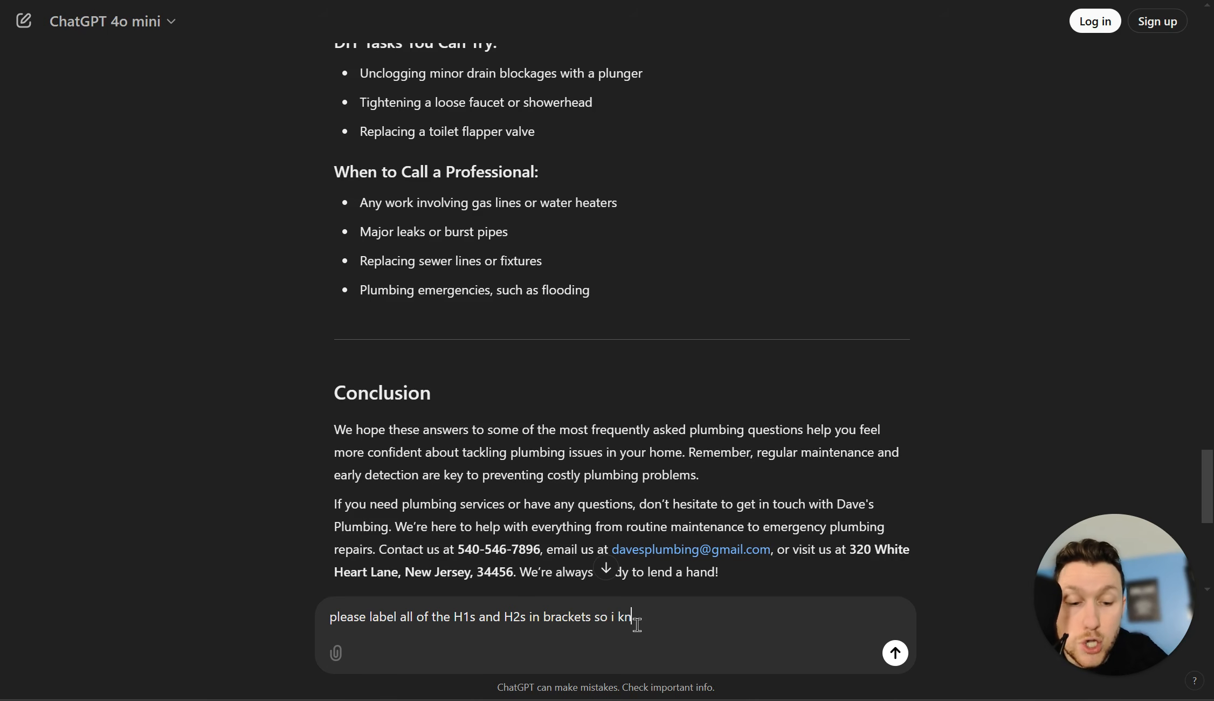
{"action": "type", "text": "ew what to "}
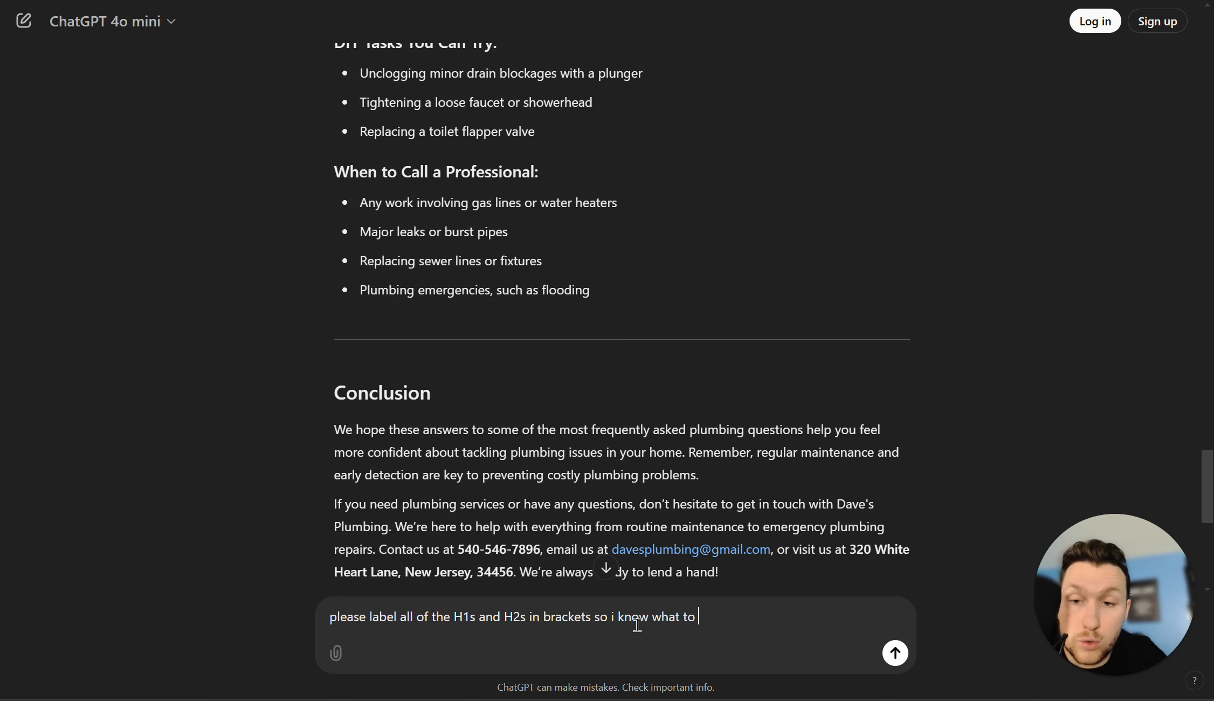
{"action": "type", "text": "do"}
{"action": "key", "text": "Return"}
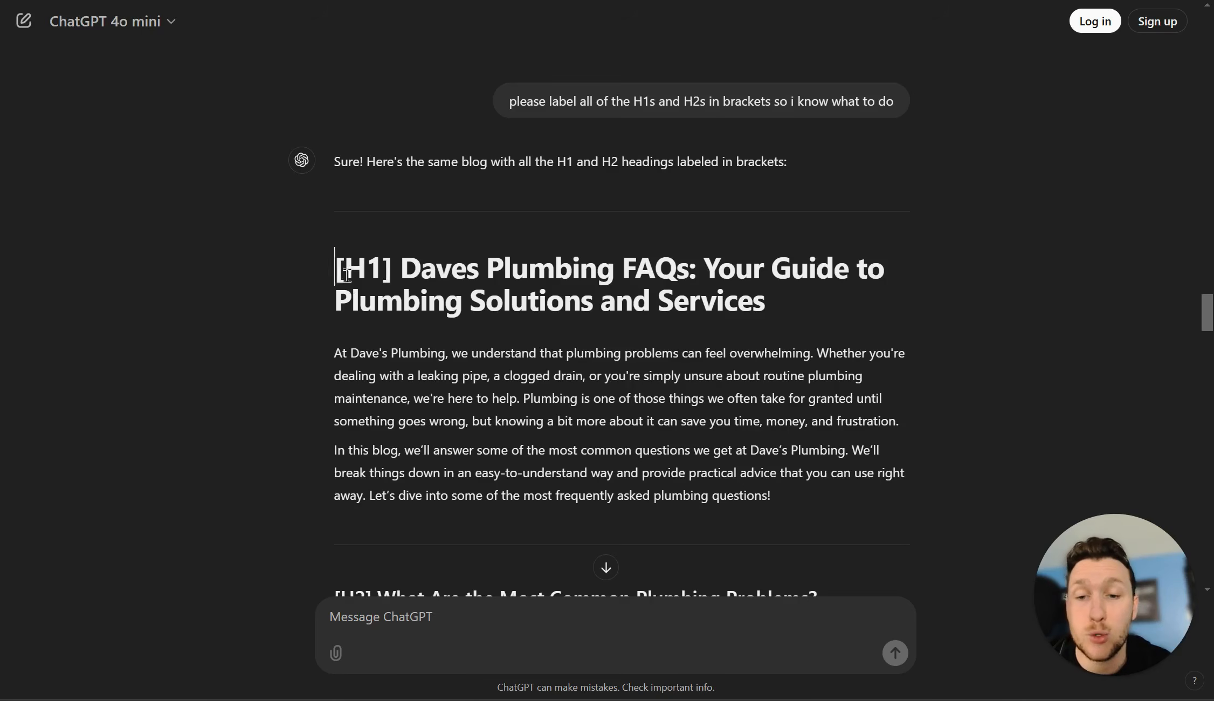
{"action": "left_click_drag", "start_coordinate": [336, 267], "coordinate": [759, 225]}
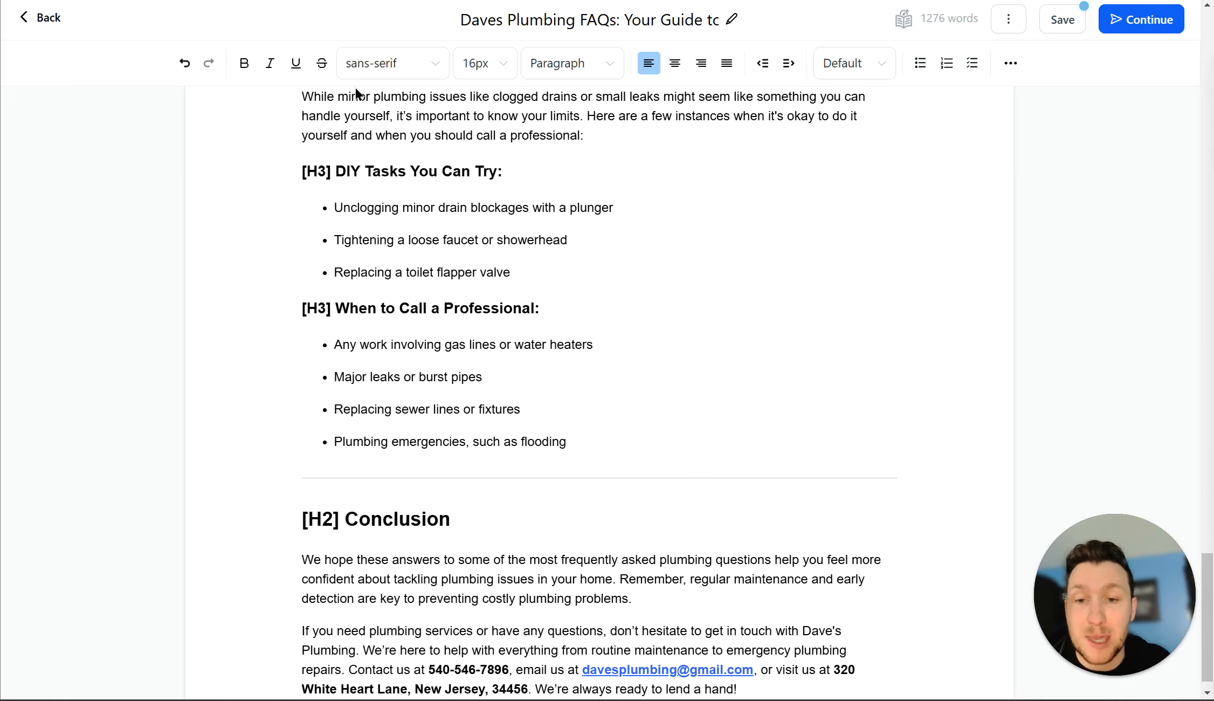
Step: Inspect the pasted title and headings to confirm their Heading 1, H2 and H3 levels
{"action": "scroll", "coordinate": [515, 345], "scroll_direction": "up", "scroll_amount": 20}
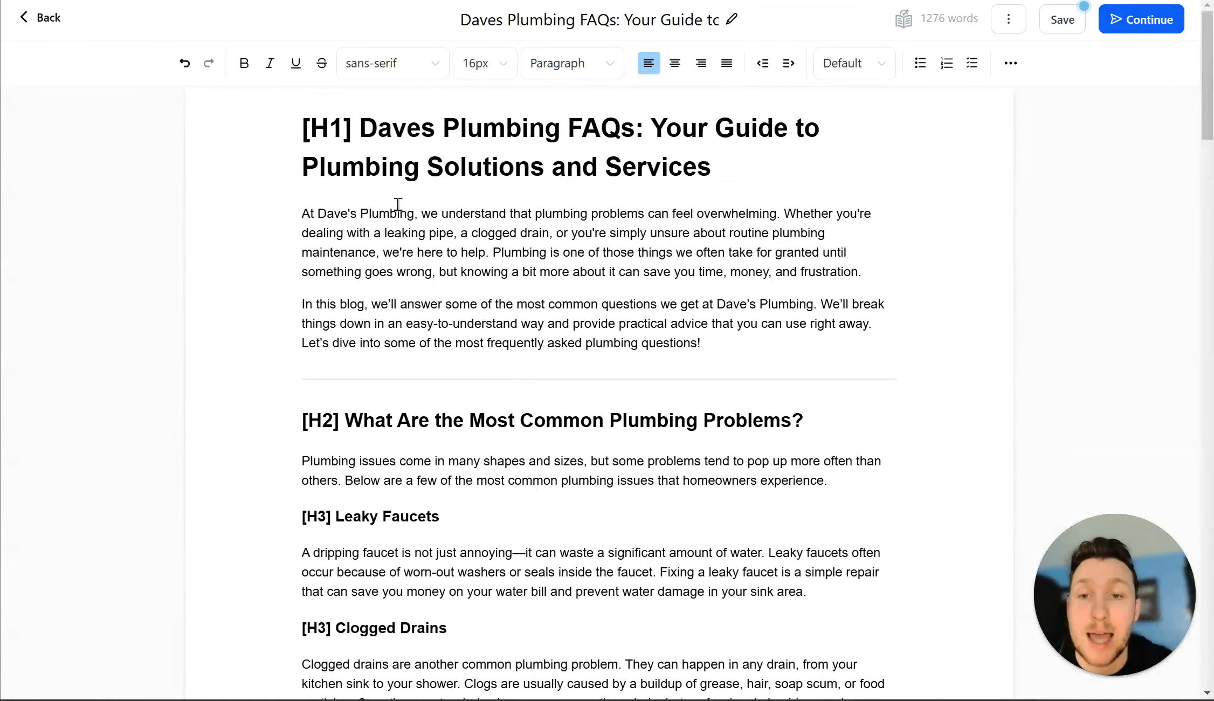
{"action": "left_click_drag", "start_coordinate": [310, 129], "coordinate": [745, 168]}
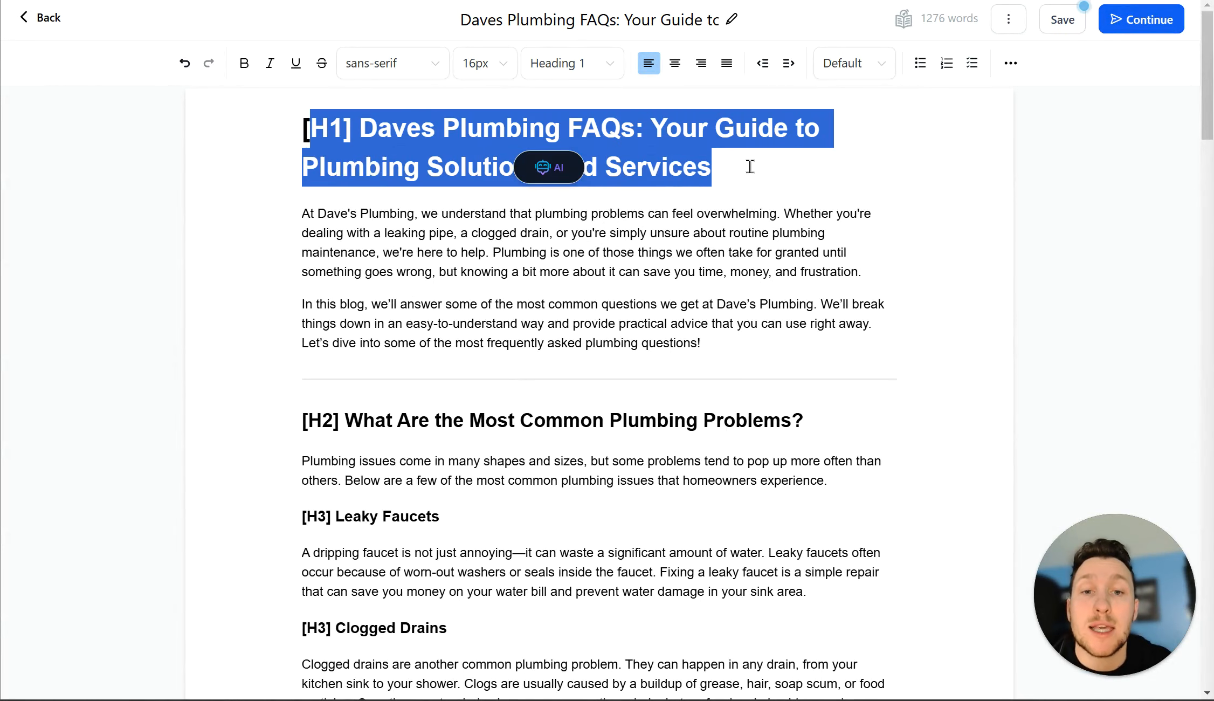
{"action": "right_click", "coordinate": [297, 122]}
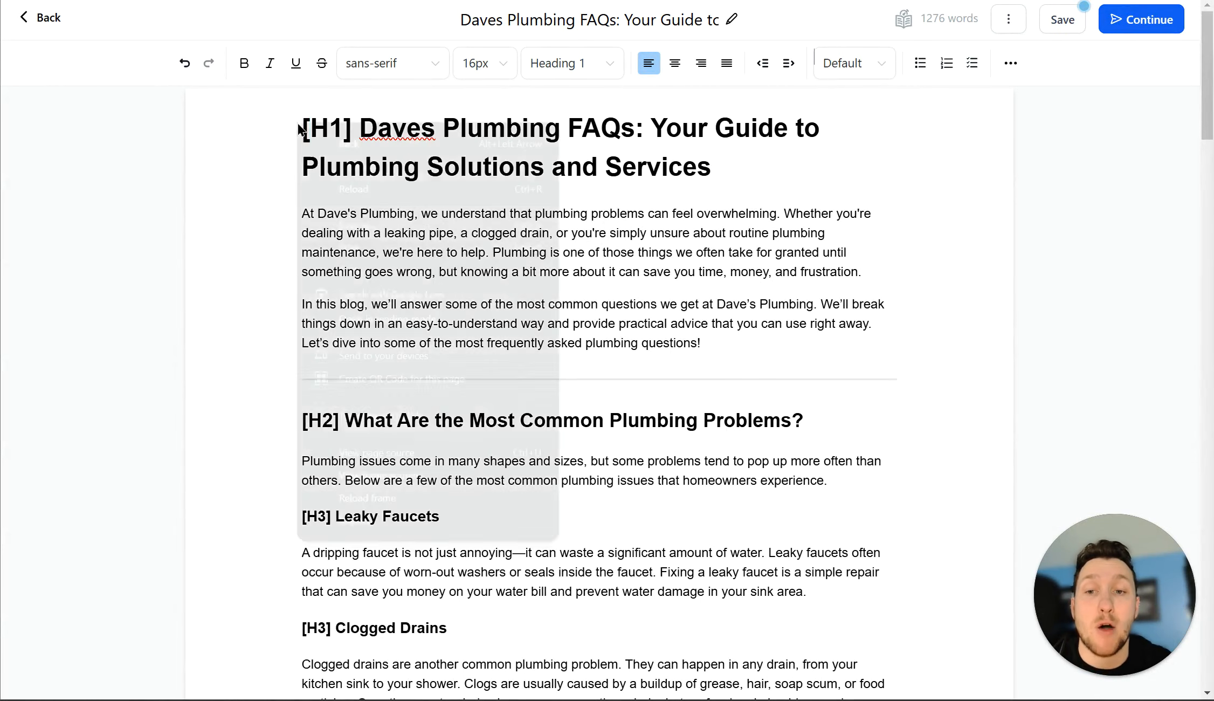
{"action": "left_click", "coordinate": [823, 217]}
{"action": "left_click", "coordinate": [783, 177]}
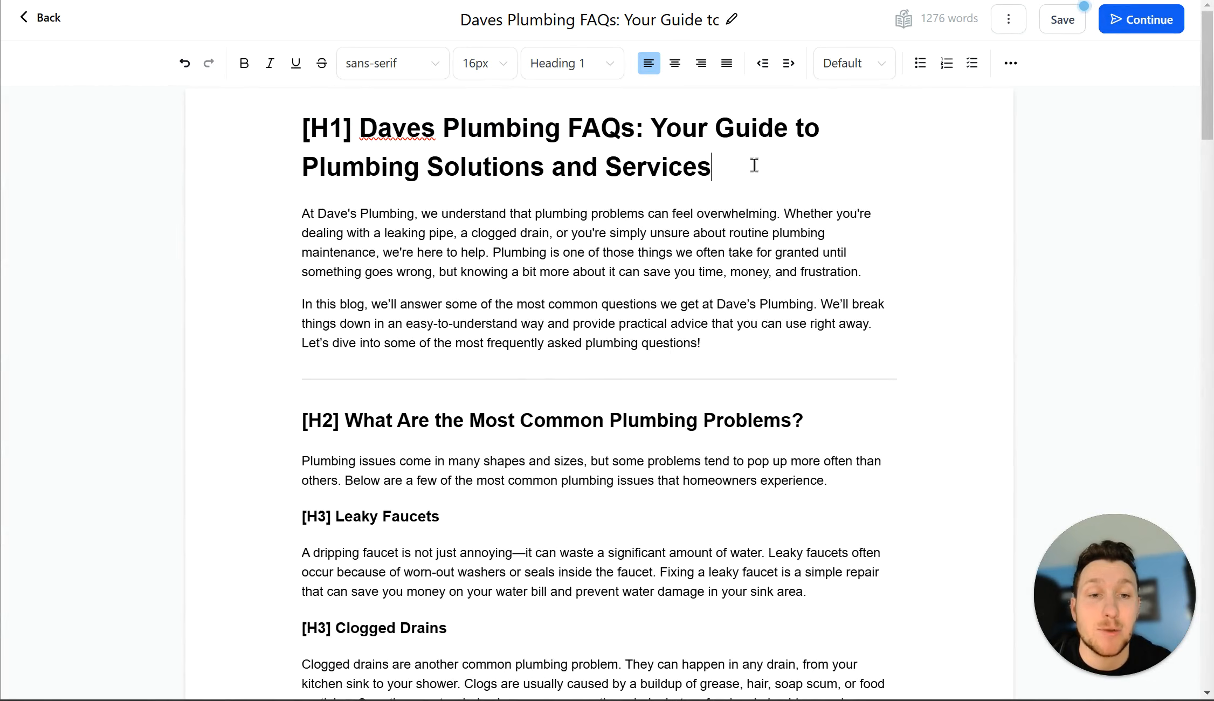
{"action": "right_click", "coordinate": [754, 165]}
{"action": "left_click", "coordinate": [873, 131]}
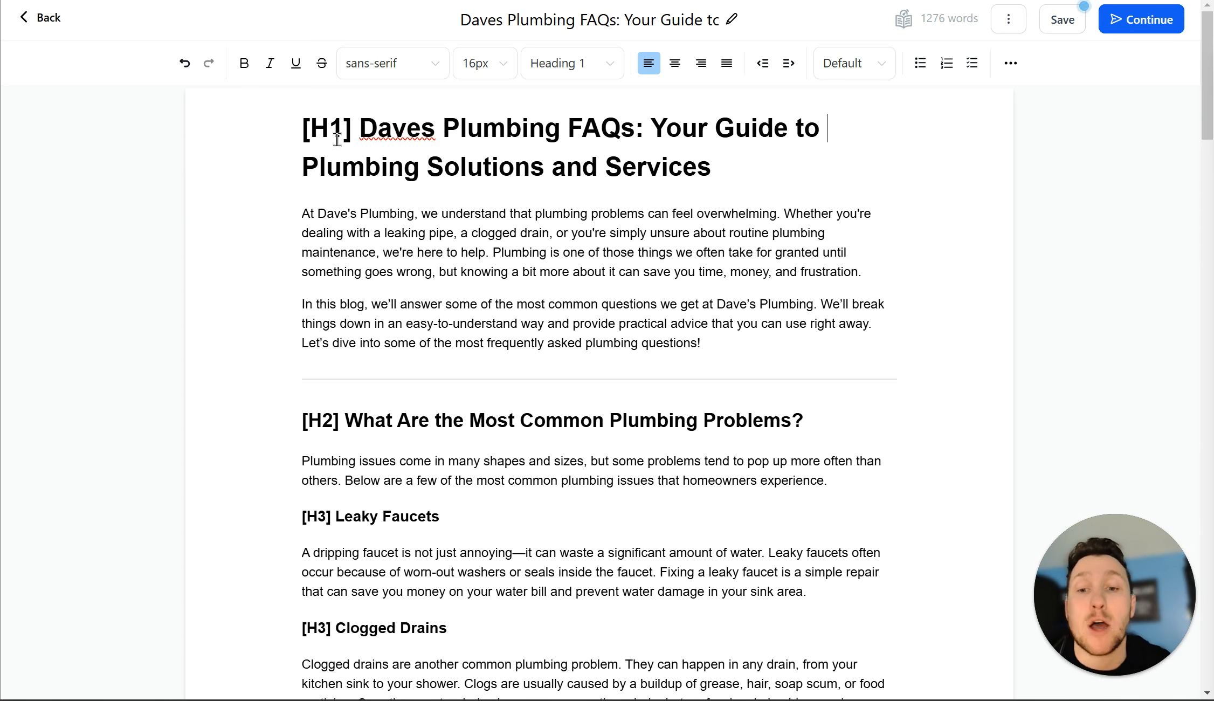
{"action": "left_click_drag", "start_coordinate": [826, 420], "coordinate": [524, 420]}
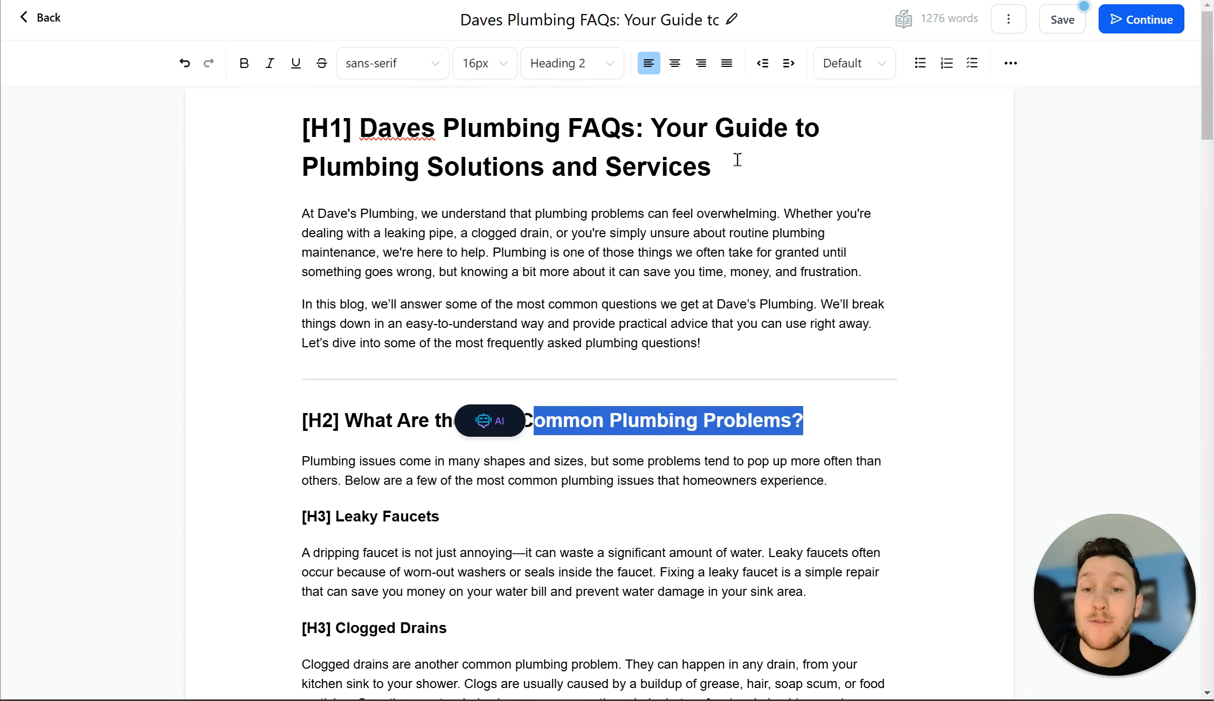
{"action": "left_click", "coordinate": [772, 165]}
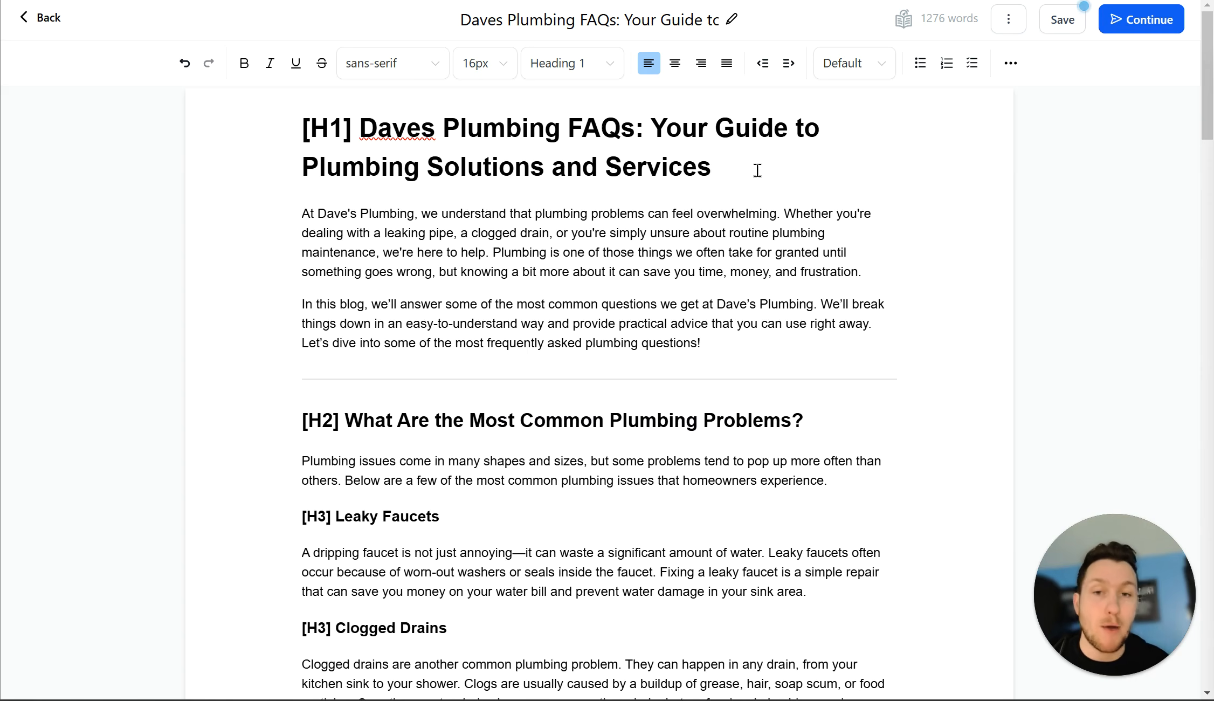
{"action": "left_click_drag", "start_coordinate": [440, 519], "coordinate": [299, 522]}
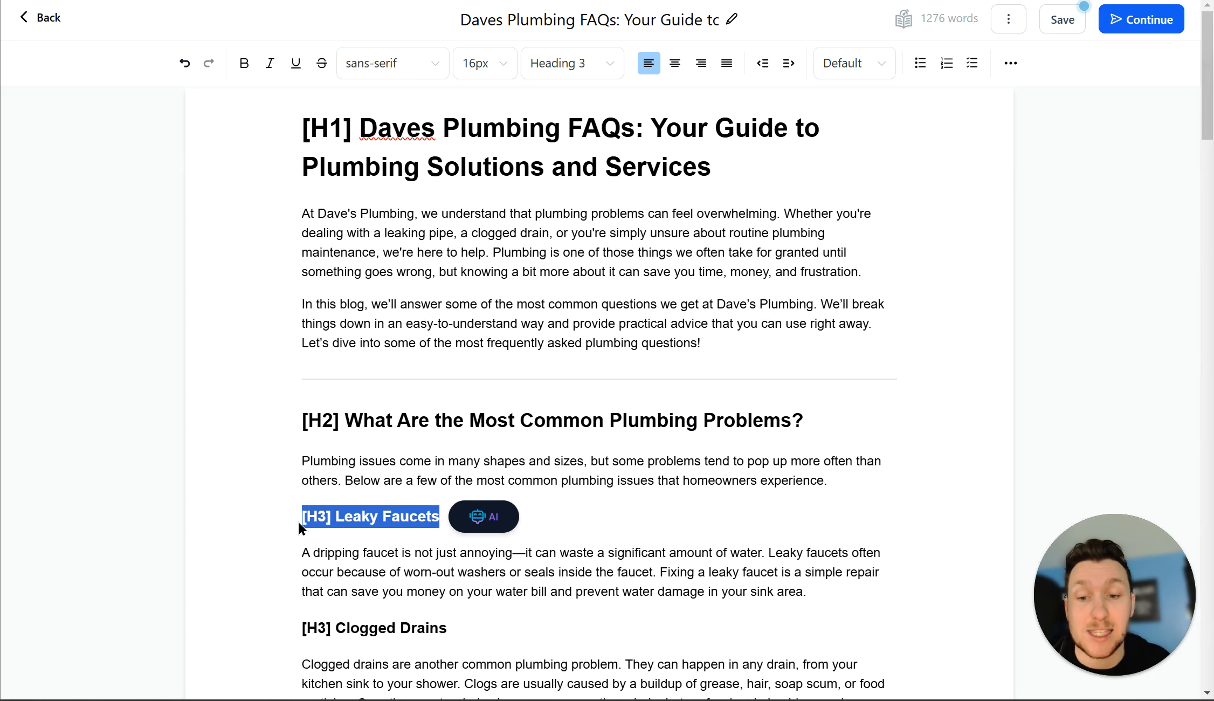
{"action": "left_click", "coordinate": [586, 77]}
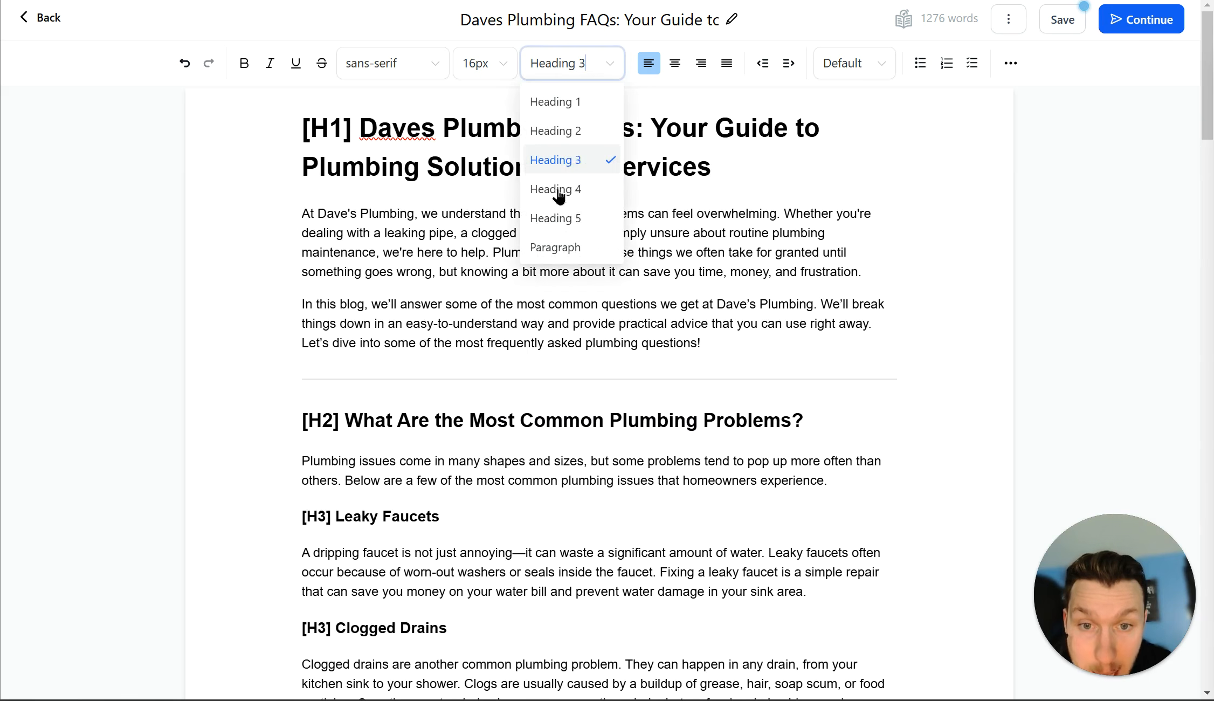
{"action": "left_click", "coordinate": [708, 174]}
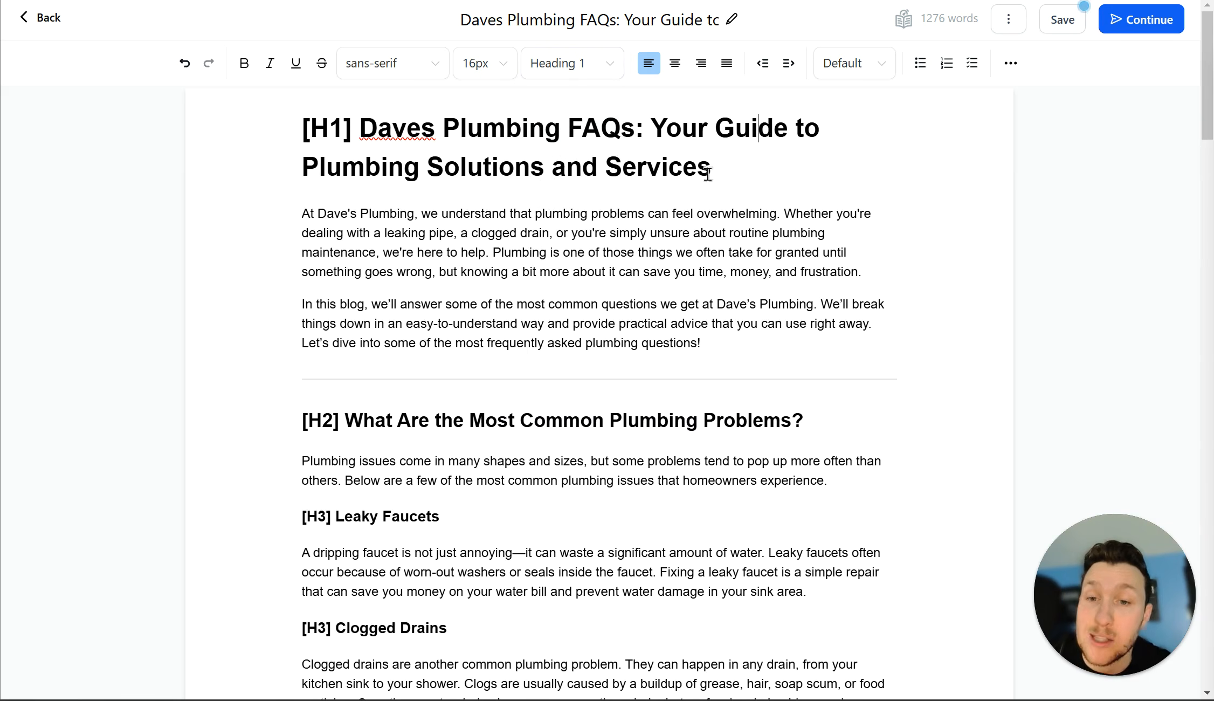
Step: Delete the bracket labels from the title, first H2, Leaky Faucets and Clogged Drains headings
{"action": "left_click", "coordinate": [373, 132]}
{"action": "key", "text": "BackSpace"}
{"action": "key", "text": "BackSpace"}
{"action": "key", "text": "BackSpace"}
{"action": "key", "text": "BackSpace"}
{"action": "key", "text": "BackSpace"}
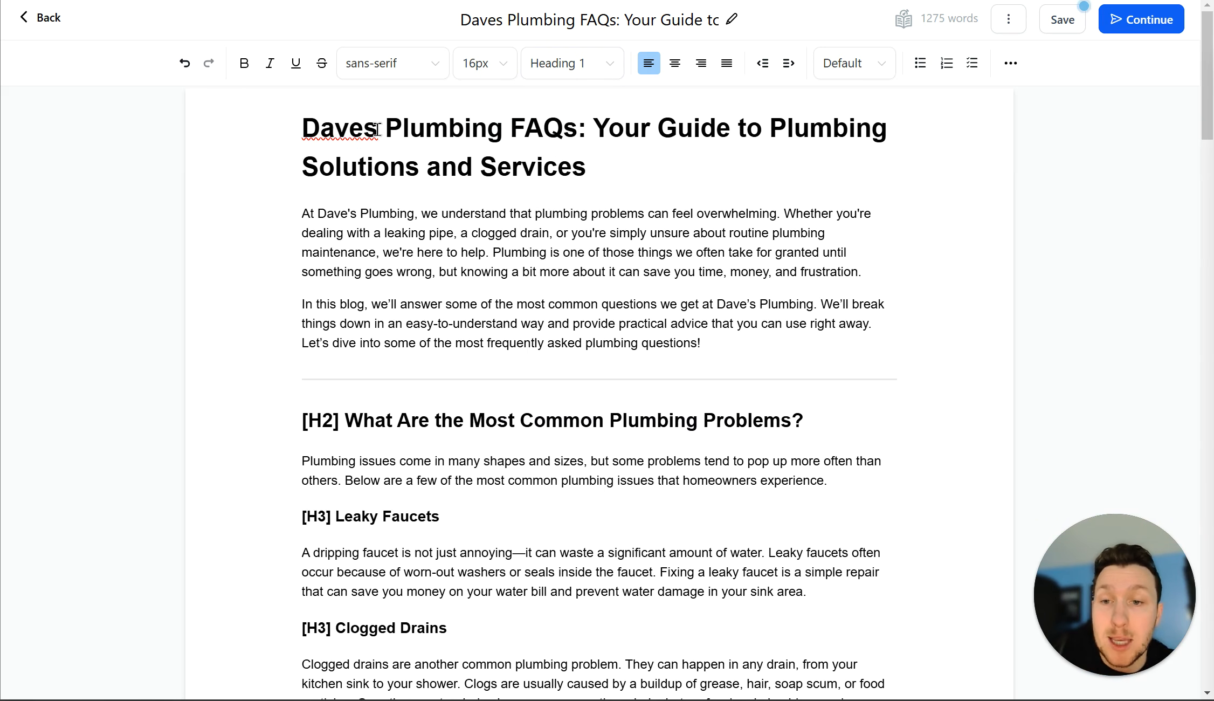
{"action": "left_click", "coordinate": [346, 423]}
{"action": "key", "text": "BackSpace"}
{"action": "key", "text": "BackSpace"}
{"action": "key", "text": "BackSpace"}
{"action": "key", "text": "BackSpace"}
{"action": "key", "text": "BackSpace"}
{"action": "key", "text": "BackSpace"}
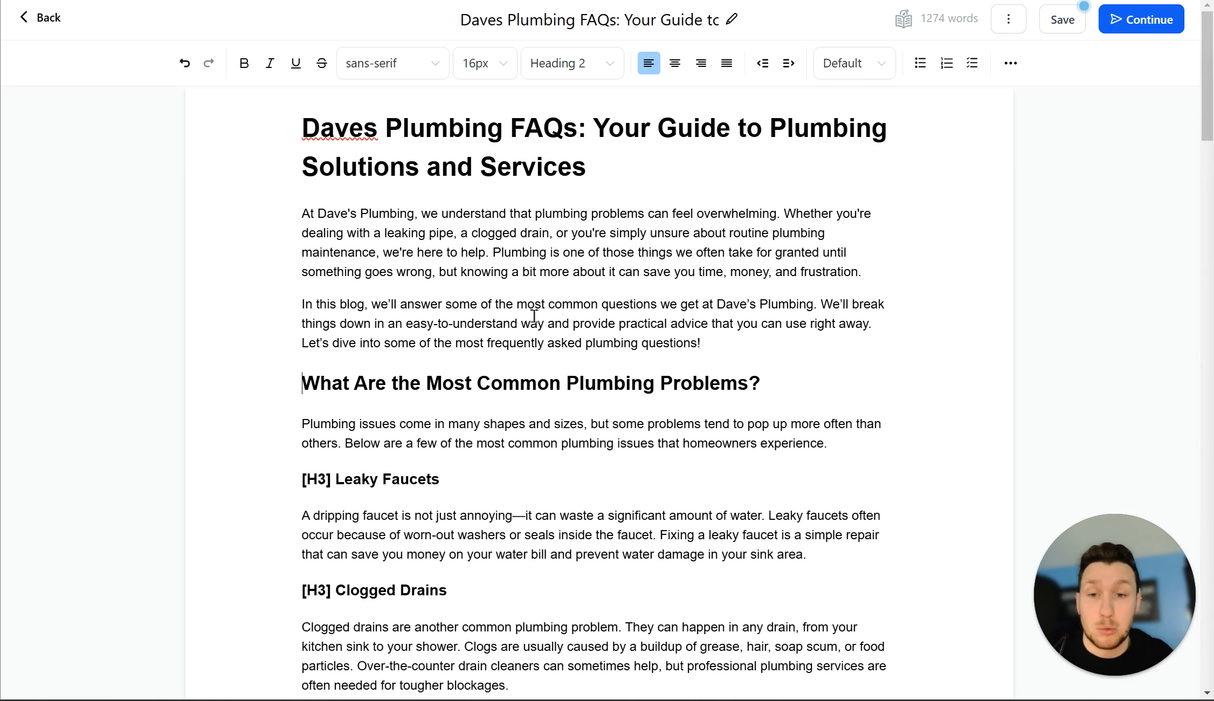
{"action": "scroll", "coordinate": [500, 488], "scroll_direction": "down", "scroll_amount": 5}
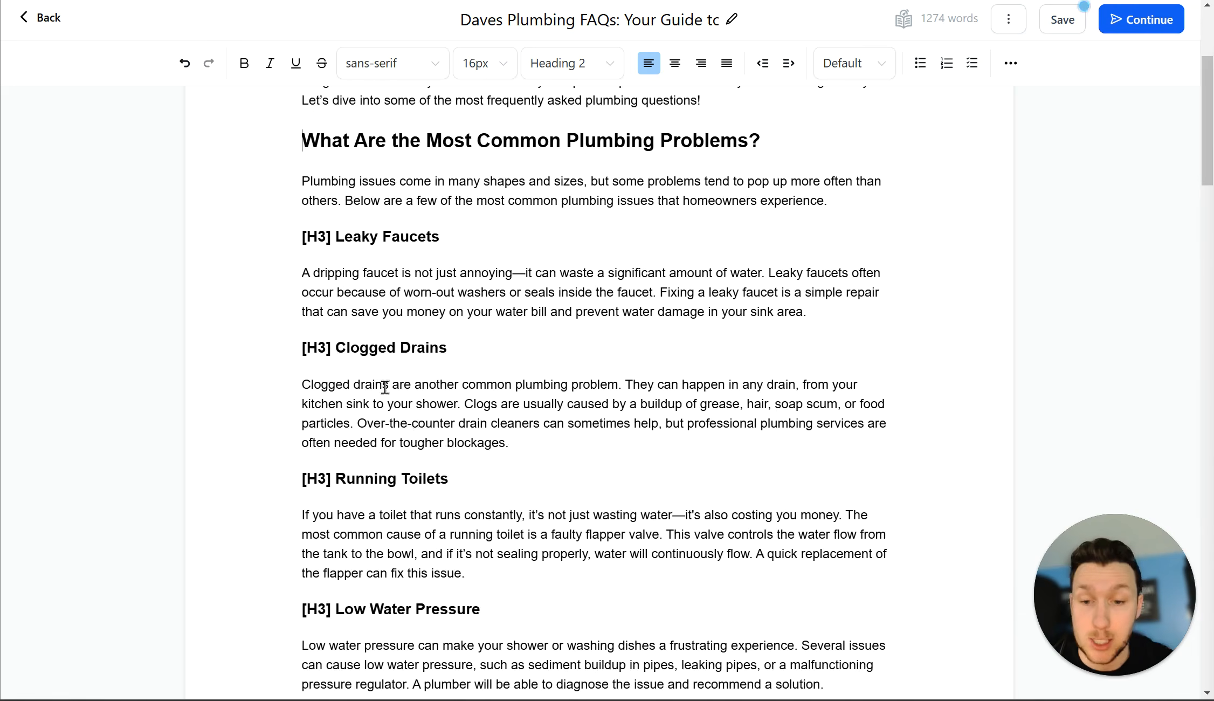
{"action": "left_click", "coordinate": [336, 236]}
{"action": "key", "text": "BackSpace"}
{"action": "key", "text": "BackSpace"}
{"action": "key", "text": "BackSpace"}
{"action": "key", "text": "BackSpace"}
{"action": "key", "text": "BackSpace"}
{"action": "key", "text": "BackSpace"}
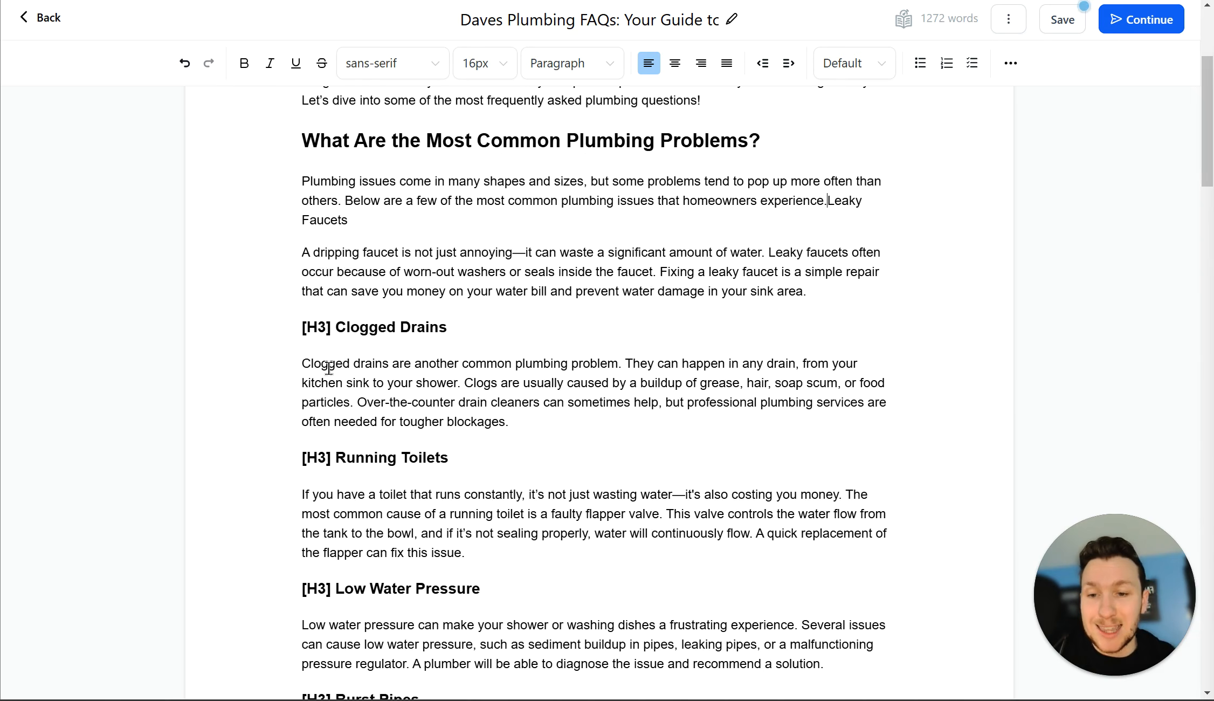
{"action": "key", "text": "ctrl+z"}
{"action": "key", "text": "ctrl+z"}
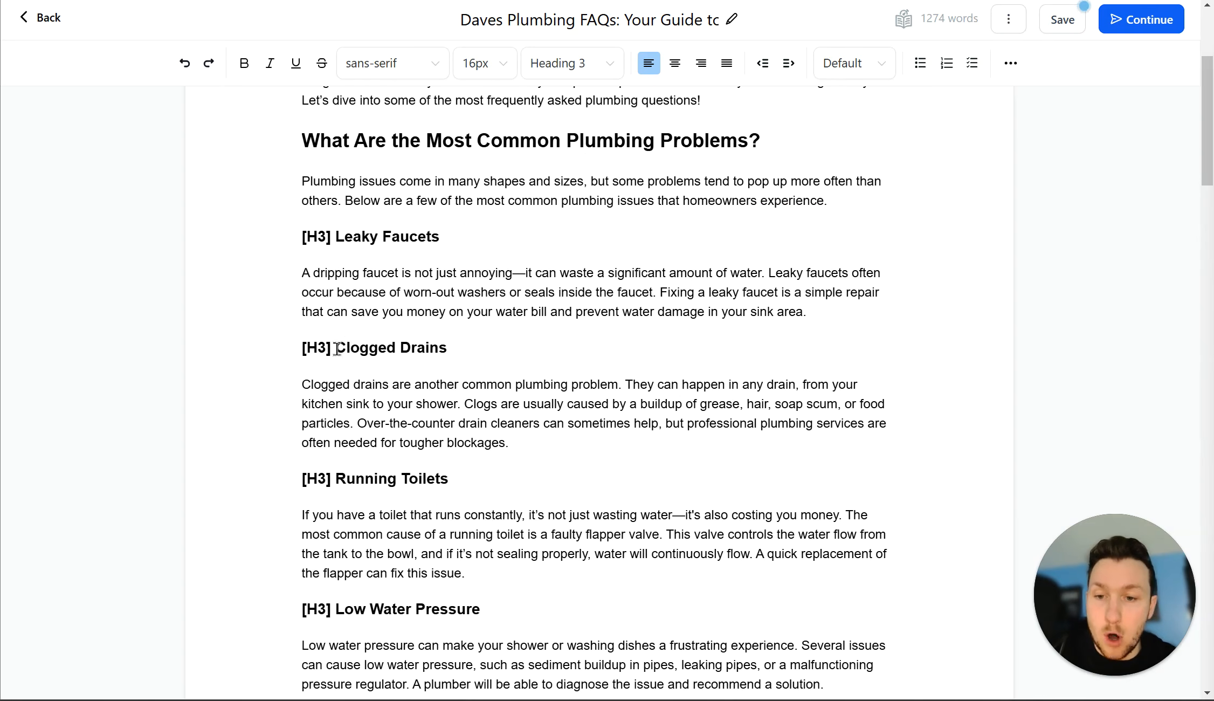
{"action": "left_click_drag", "start_coordinate": [333, 348], "coordinate": [302, 348]}
{"action": "key", "text": "BackSpace"}
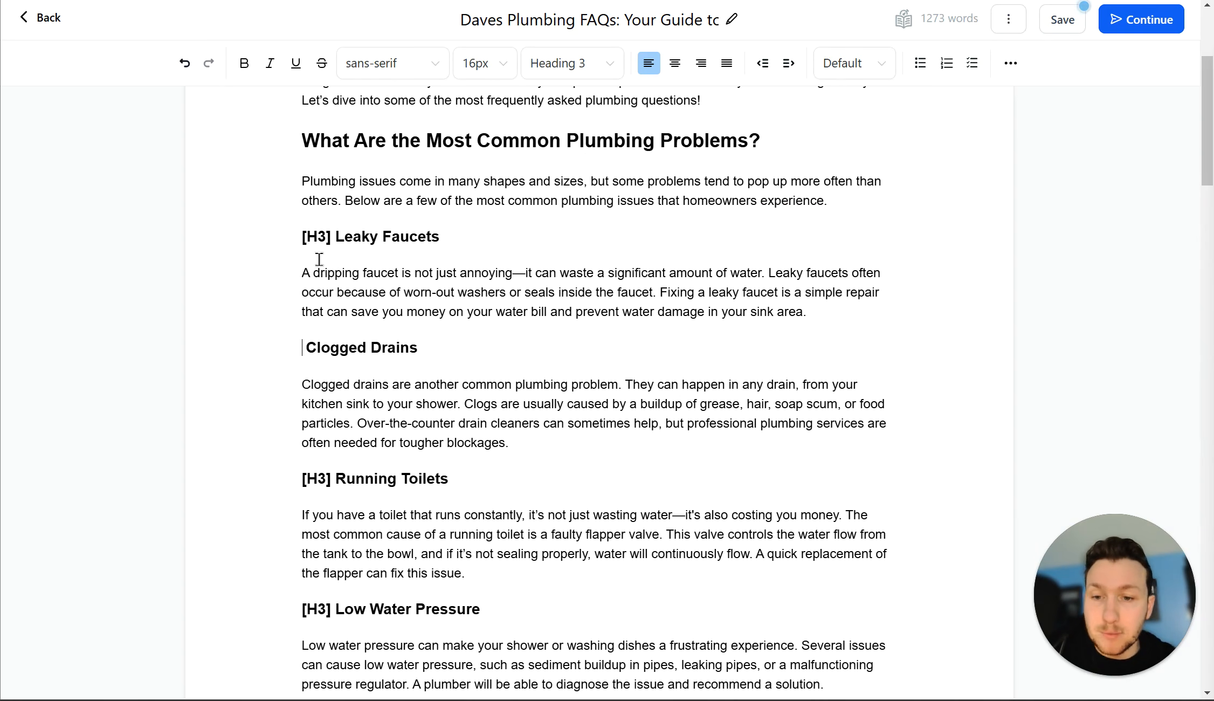
{"action": "left_click", "coordinate": [334, 236]}
{"action": "key", "text": "BackSpace"}
{"action": "key", "text": "BackSpace"}
{"action": "key", "text": "BackSpace"}
{"action": "key", "text": "BackSpace"}
{"action": "left_click_drag", "start_coordinate": [460, 352], "coordinate": [348, 349]}
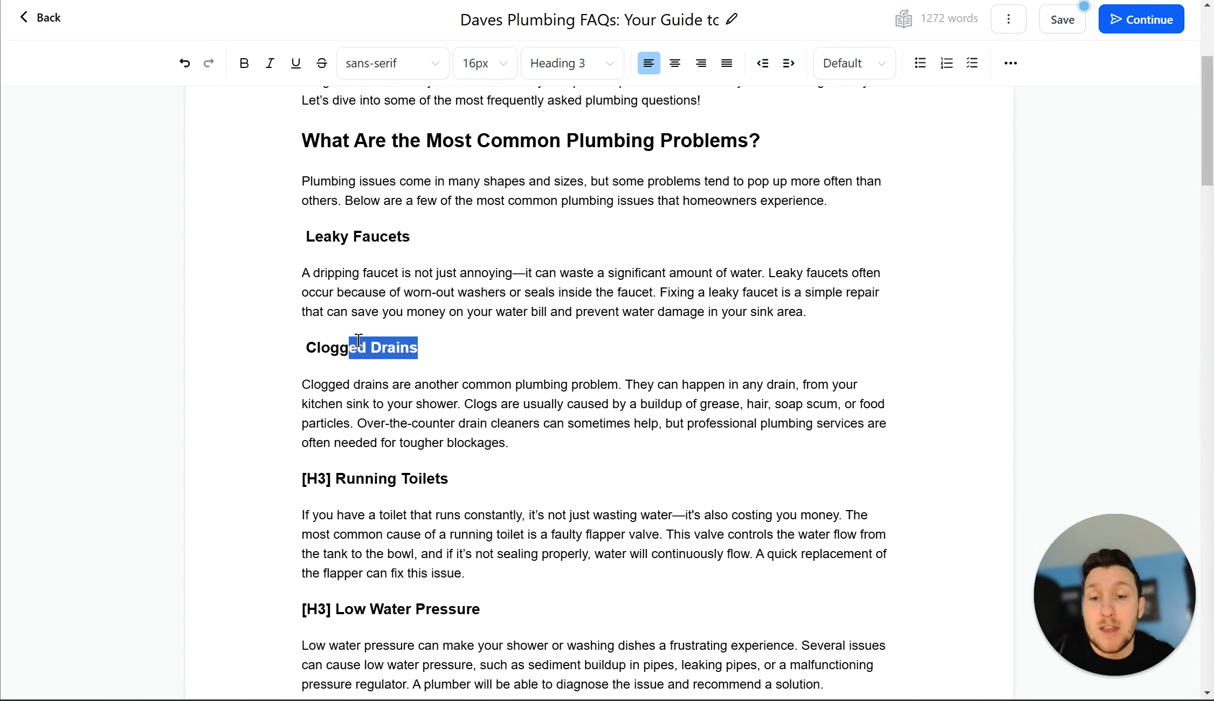
Step: Scroll through the rest of the post to review the headings still carrying labels
{"action": "scroll", "coordinate": [474, 399], "scroll_direction": "down", "scroll_amount": 15}
{"action": "scroll", "coordinate": [496, 408], "scroll_direction": "down", "scroll_amount": 5}
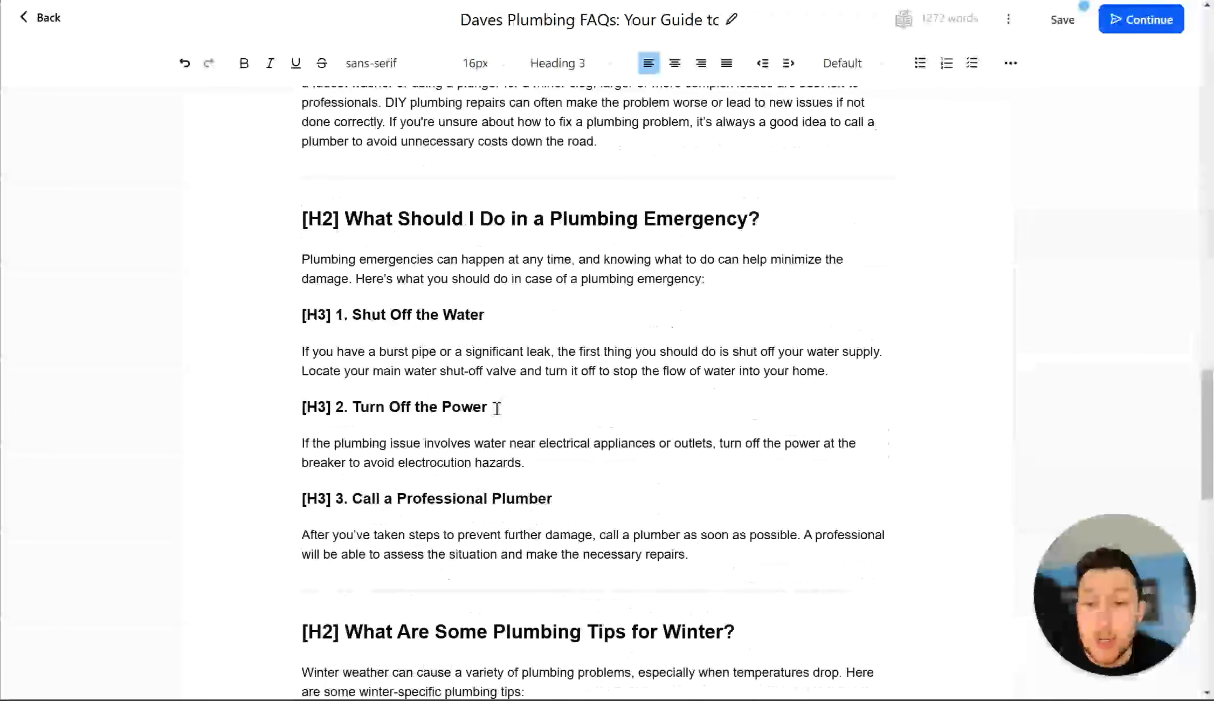
{"action": "scroll", "coordinate": [497, 408], "scroll_direction": "up", "scroll_amount": 5}
{"action": "scroll", "coordinate": [497, 408], "scroll_direction": "down", "scroll_amount": 15}
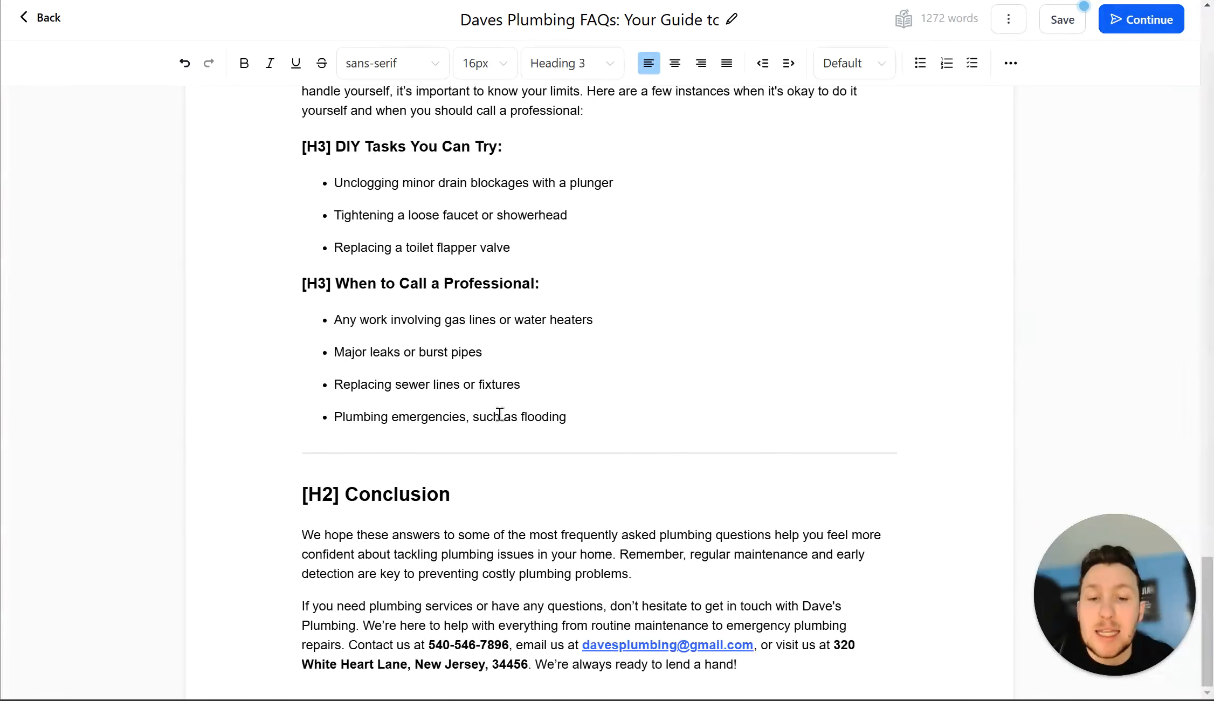
{"action": "scroll", "coordinate": [505, 377], "scroll_direction": "up", "scroll_amount": 20}
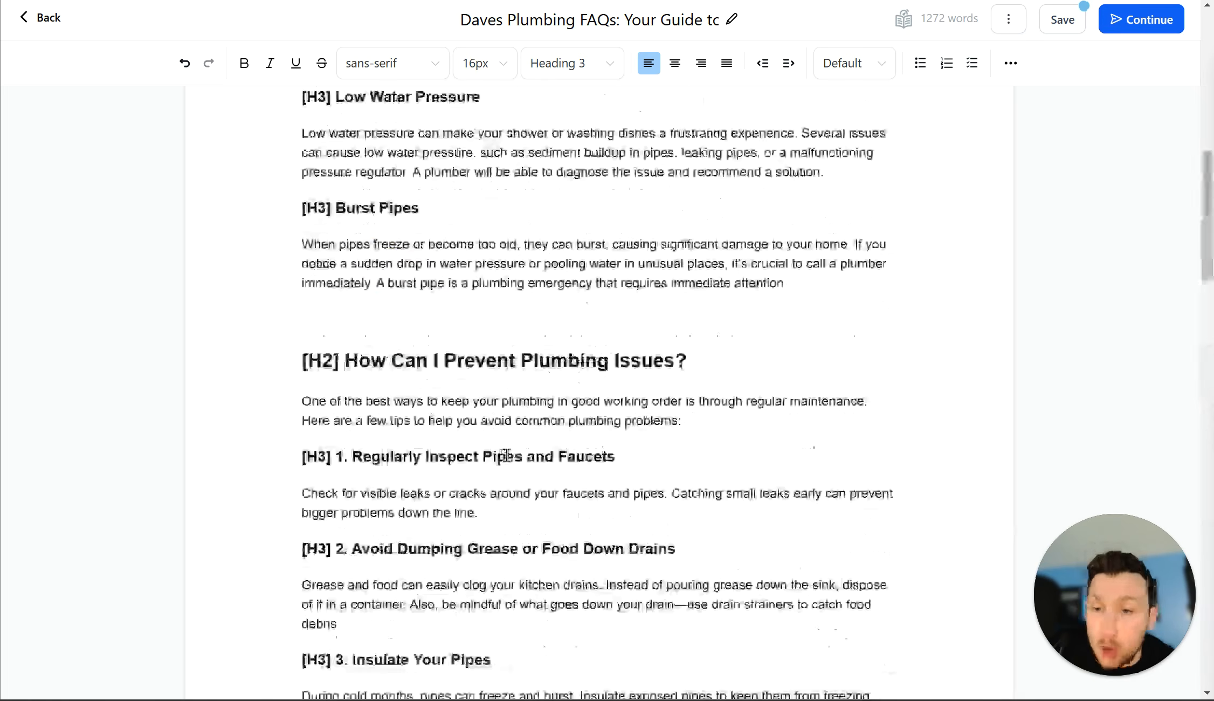
{"action": "scroll", "coordinate": [524, 357], "scroll_direction": "down", "scroll_amount": 10}
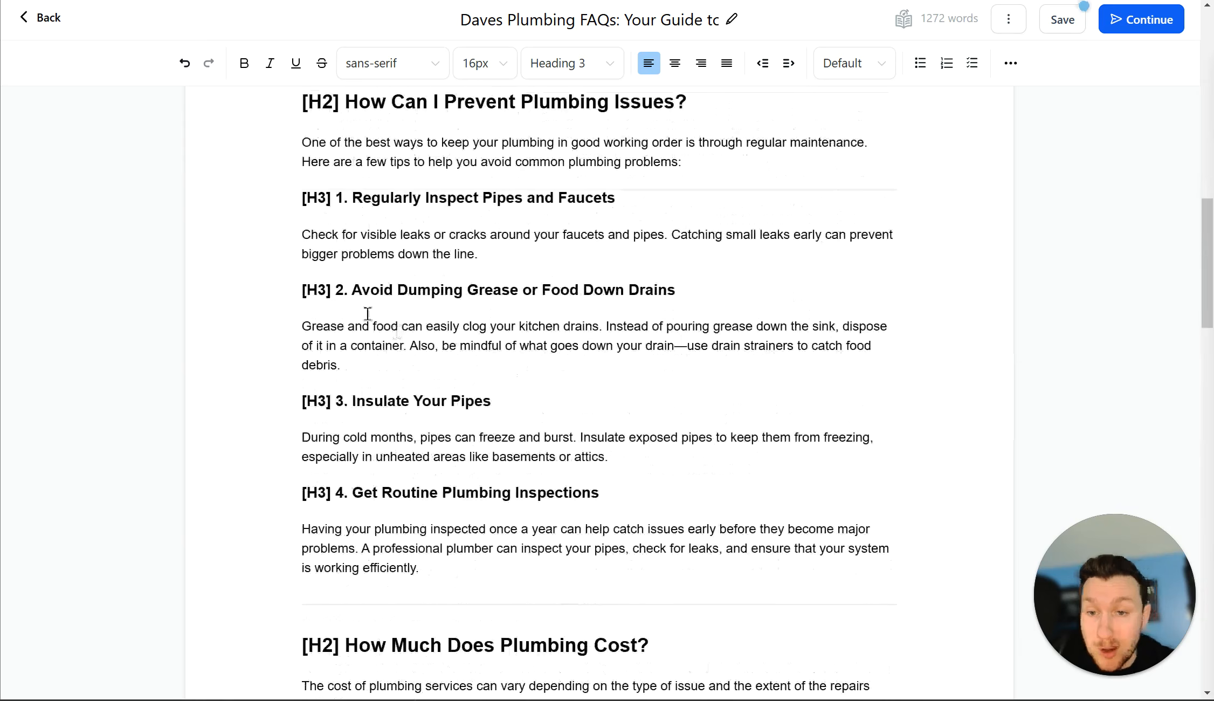
{"action": "scroll", "coordinate": [489, 384], "scroll_direction": "down", "scroll_amount": 9}
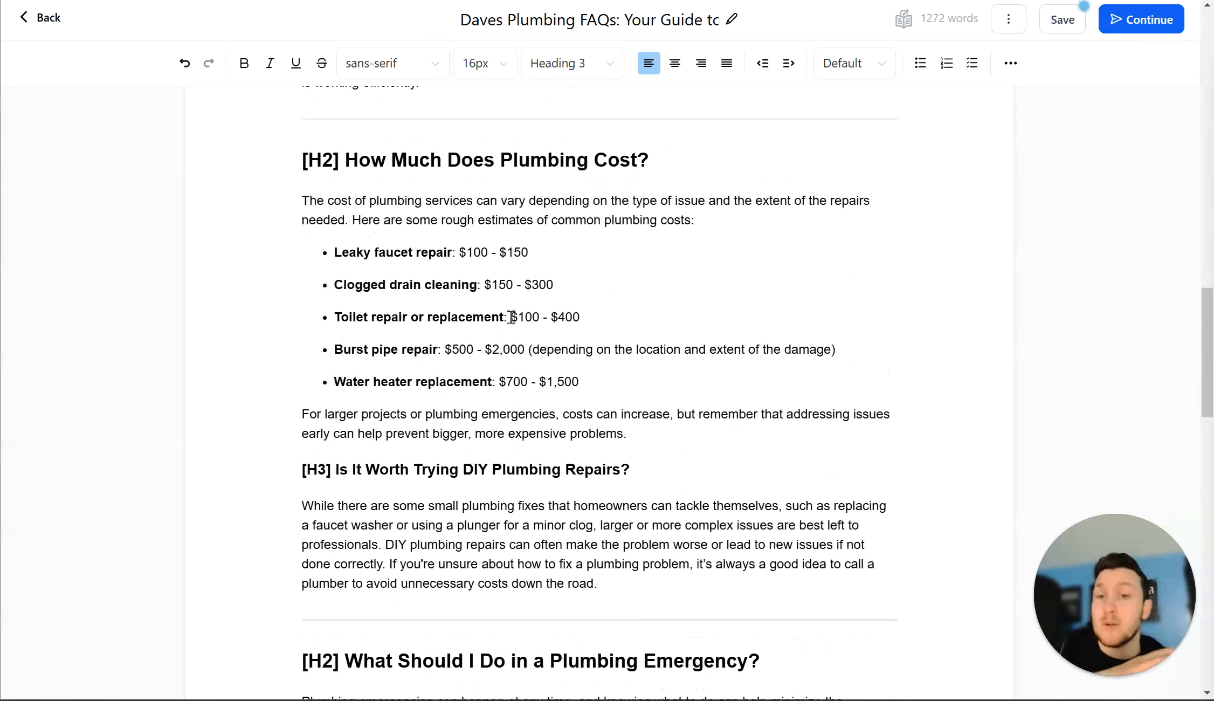
{"action": "scroll", "coordinate": [512, 316], "scroll_direction": "up", "scroll_amount": 20}
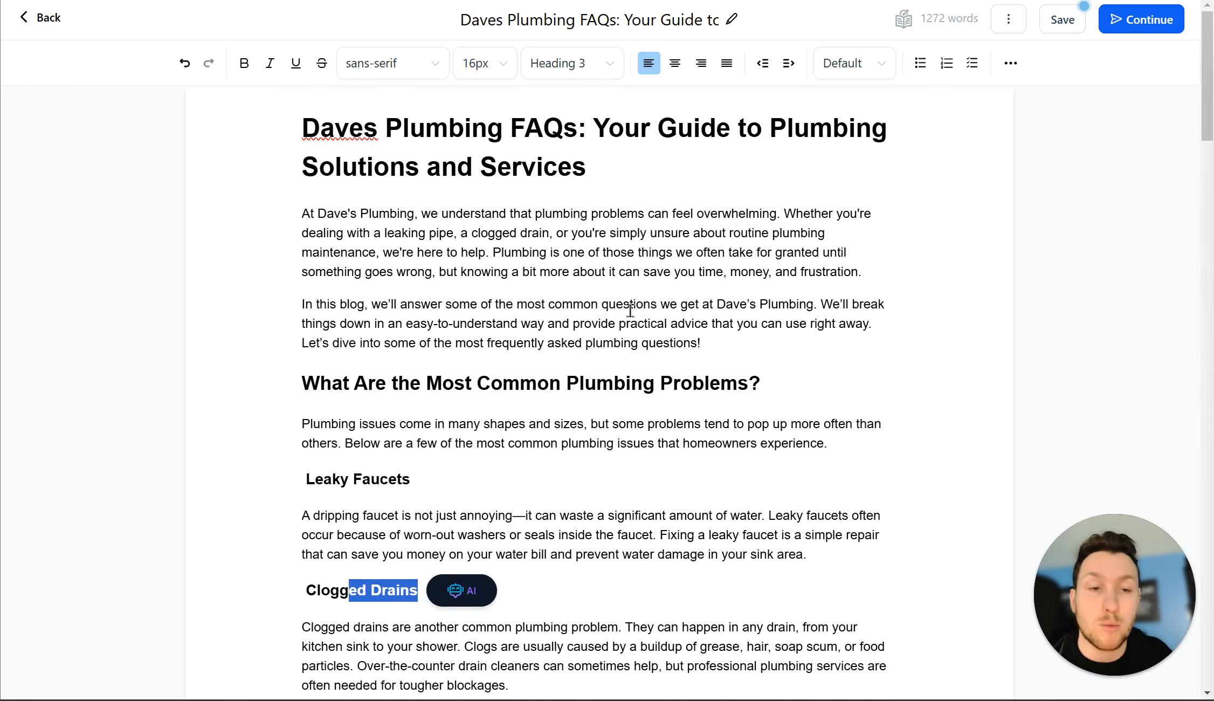
{"action": "scroll", "coordinate": [698, 309], "scroll_direction": "down", "scroll_amount": 18}
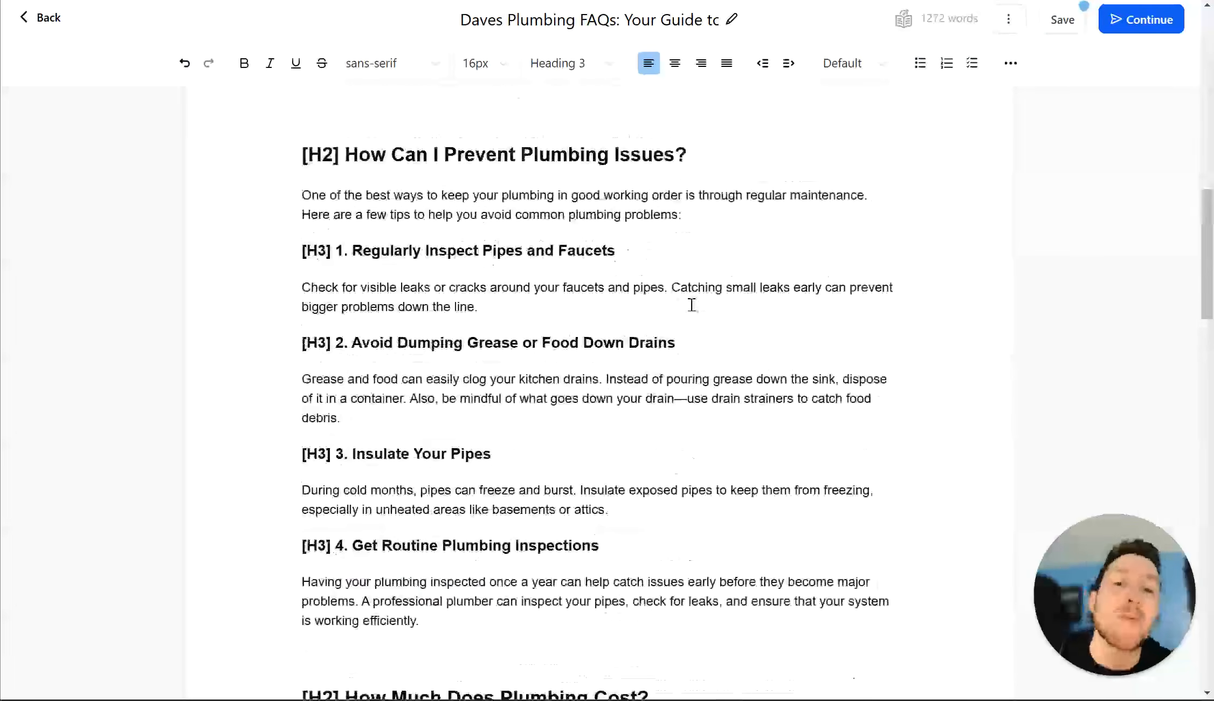
{"action": "scroll", "coordinate": [692, 304], "scroll_direction": "up", "scroll_amount": 18}
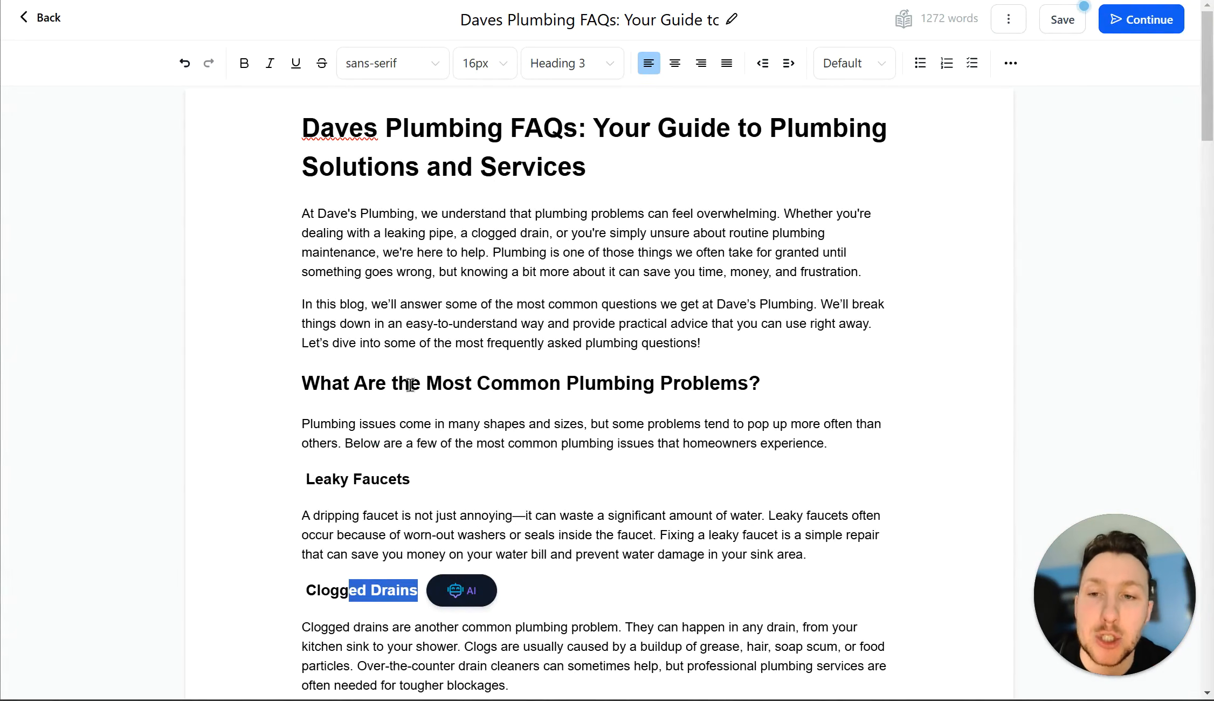
{"action": "scroll", "coordinate": [483, 275], "scroll_direction": "down", "scroll_amount": 1}
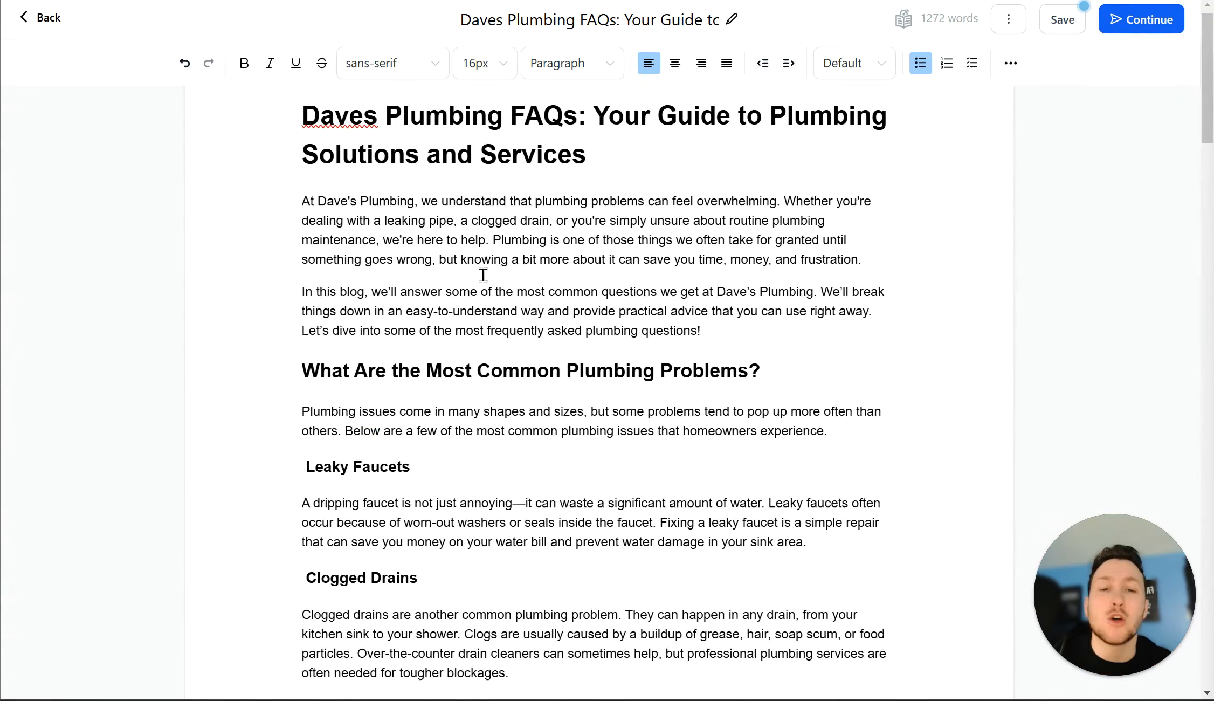
{"action": "scroll", "coordinate": [491, 324], "scroll_direction": "down", "scroll_amount": 20}
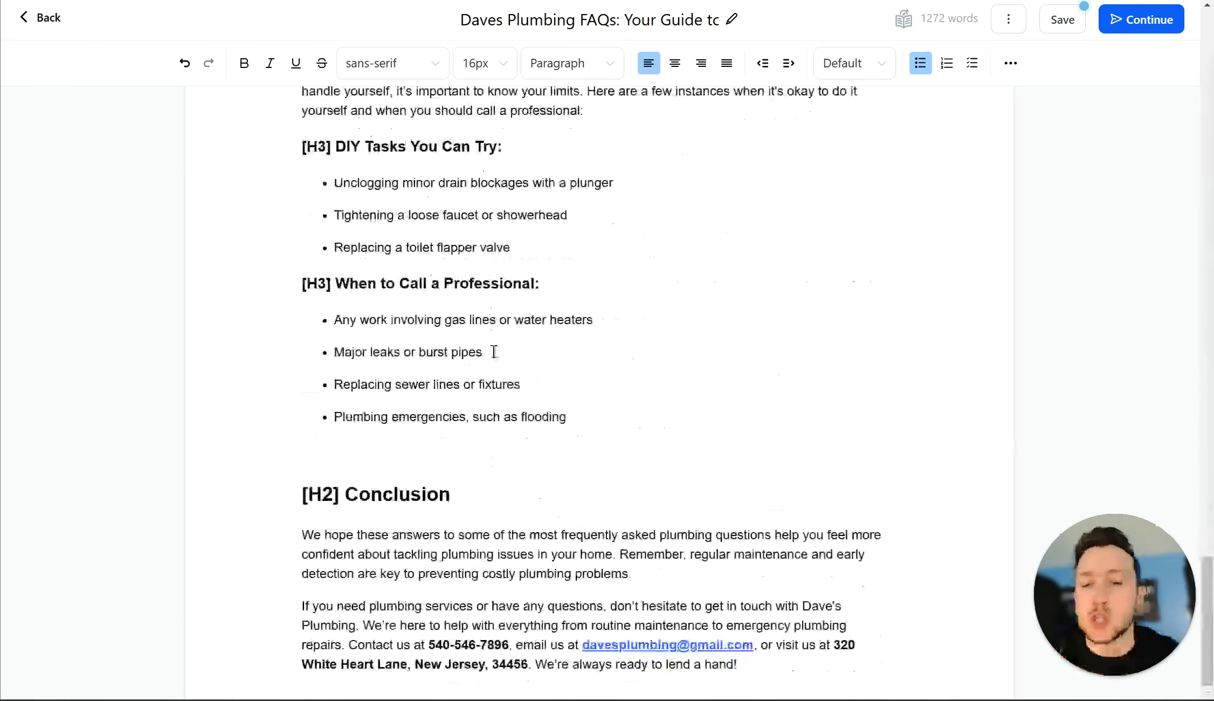
{"action": "scroll", "coordinate": [507, 377], "scroll_direction": "up", "scroll_amount": 15}
{"action": "scroll", "coordinate": [528, 384], "scroll_direction": "up", "scroll_amount": 5}
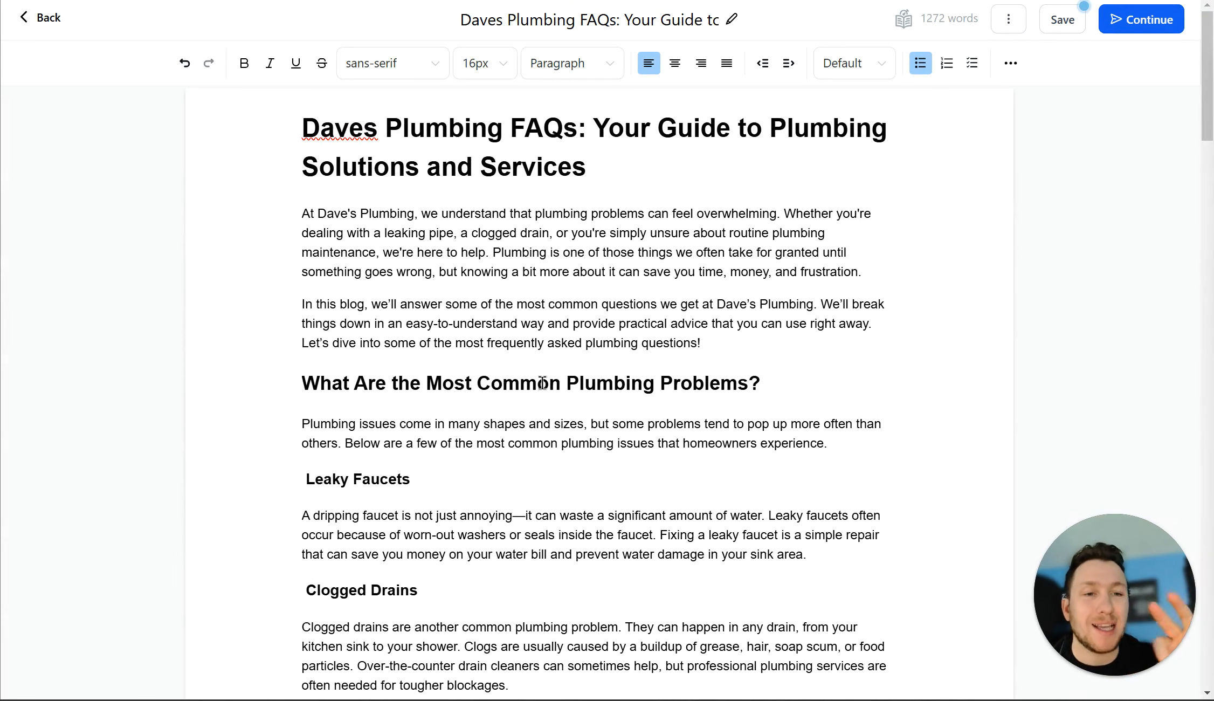
Step: Place the cursor in the intro paragraph and reveal the editor's extra insert tools
{"action": "left_click", "coordinate": [1012, 62]}
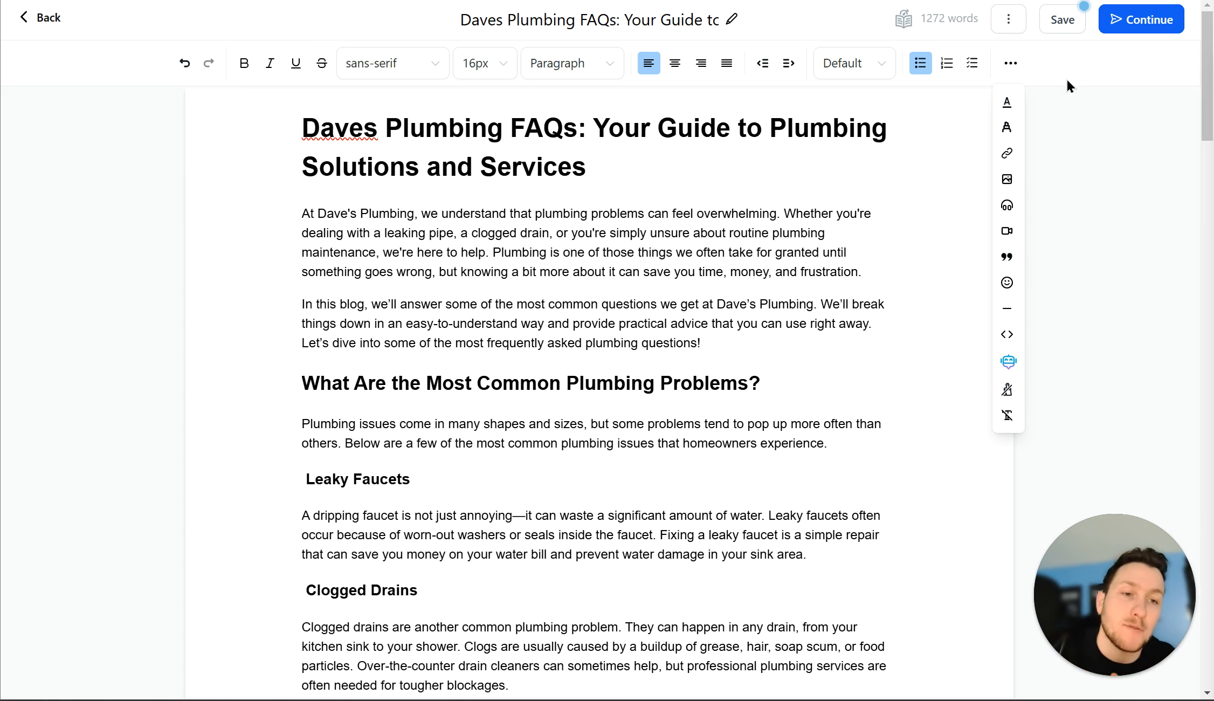
{"action": "left_click", "coordinate": [545, 203]}
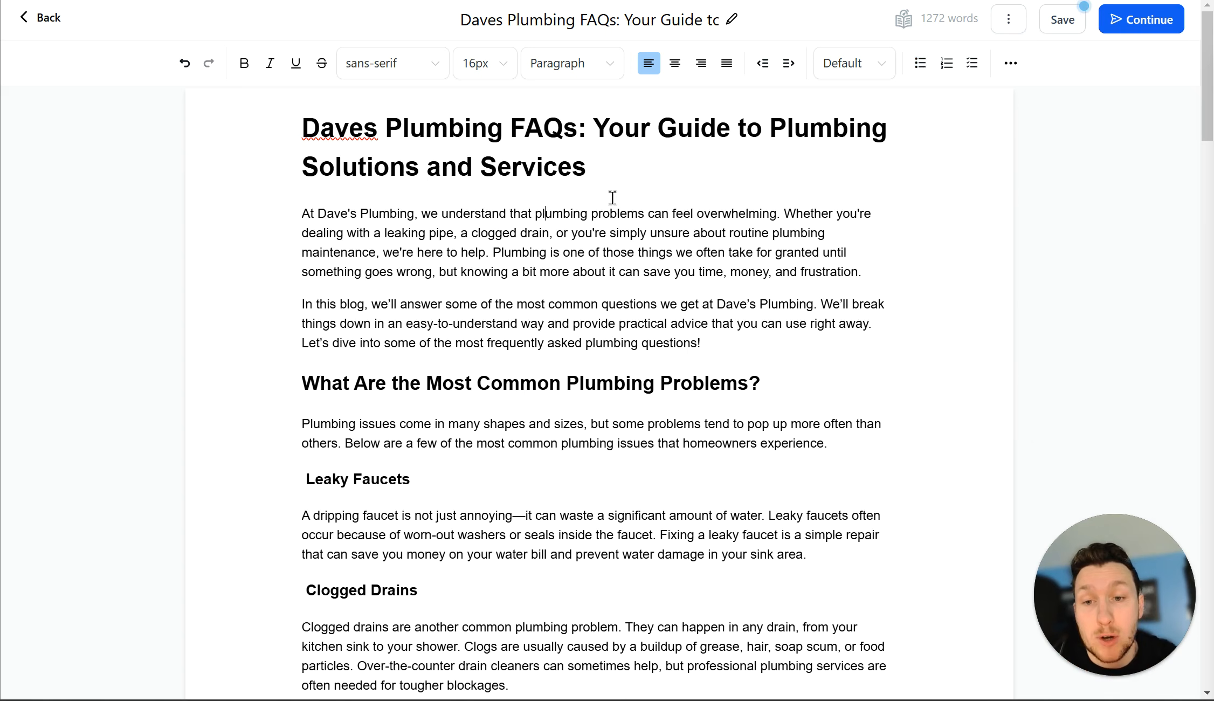
{"action": "left_click", "coordinate": [1011, 65]}
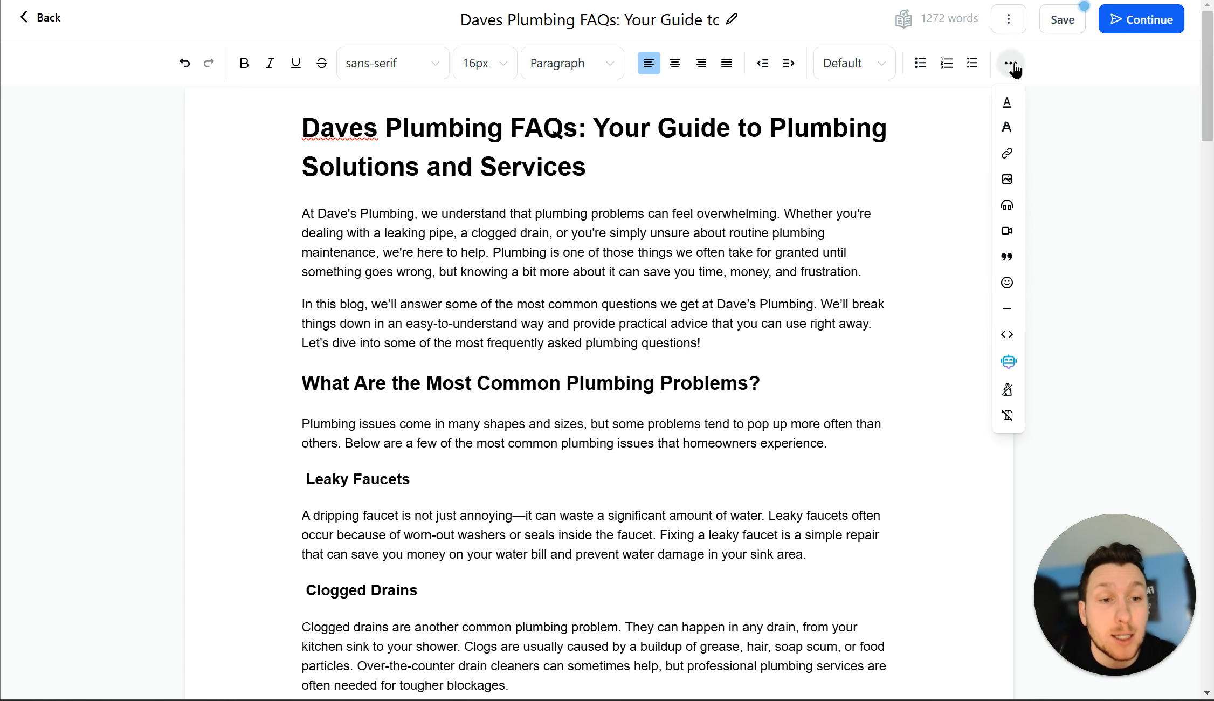
Step: Start a new image from the media library with Unsplash as the source
{"action": "left_click", "coordinate": [1008, 180]}
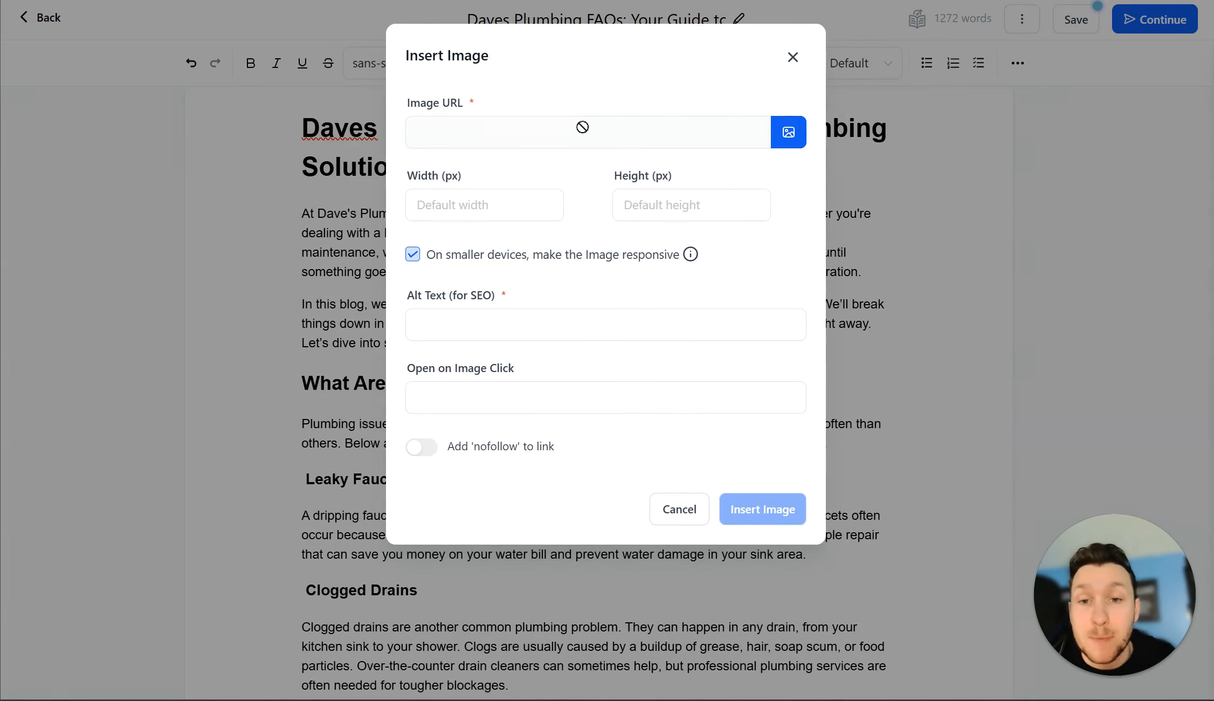
{"action": "left_click", "coordinate": [788, 132]}
{"action": "left_click", "coordinate": [782, 95]}
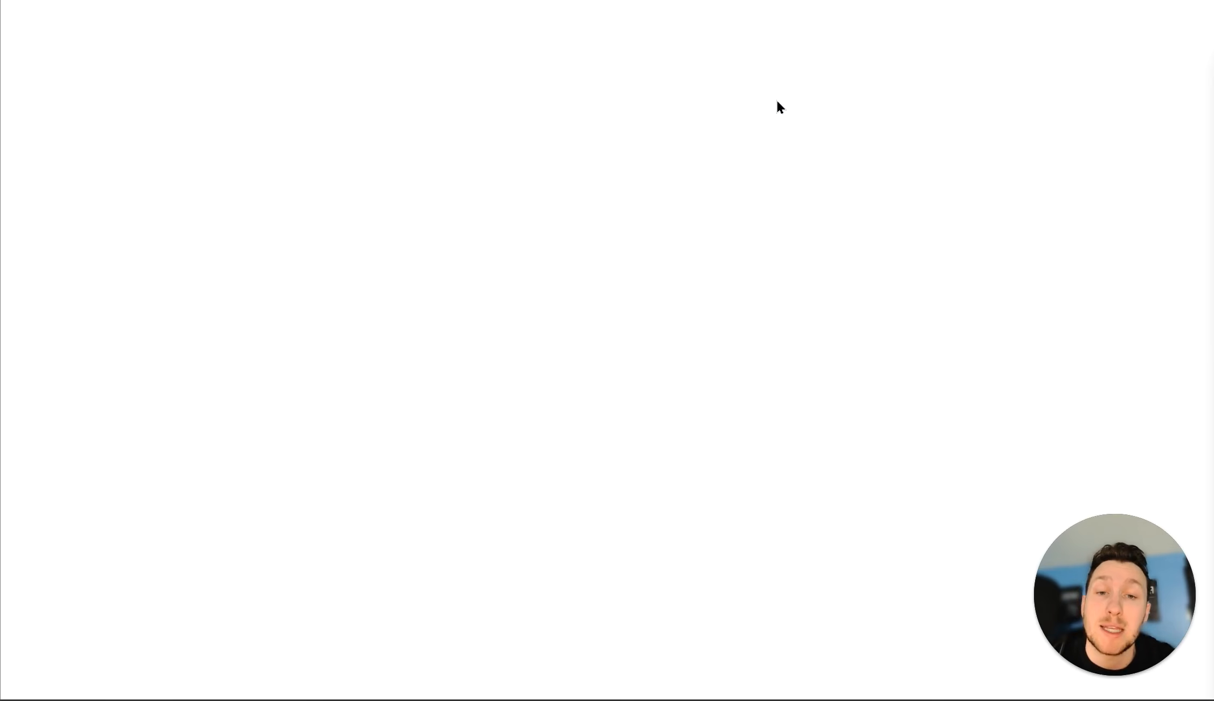
{"action": "left_click", "coordinate": [782, 22]}
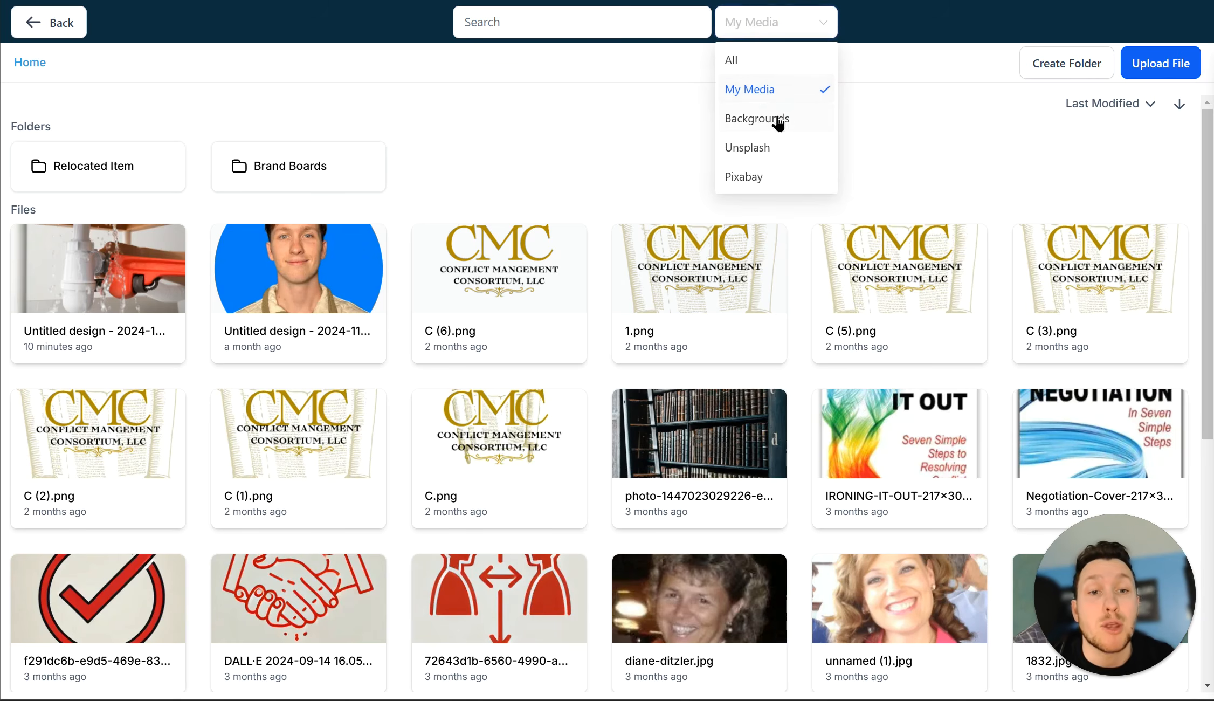
{"action": "left_click", "coordinate": [783, 143]}
Step: Search Unsplash for 'plumbing' and pick a 5188 × 3049 photo
{"action": "left_click", "coordinate": [604, 21]}
{"action": "type", "text": "plumbing"}
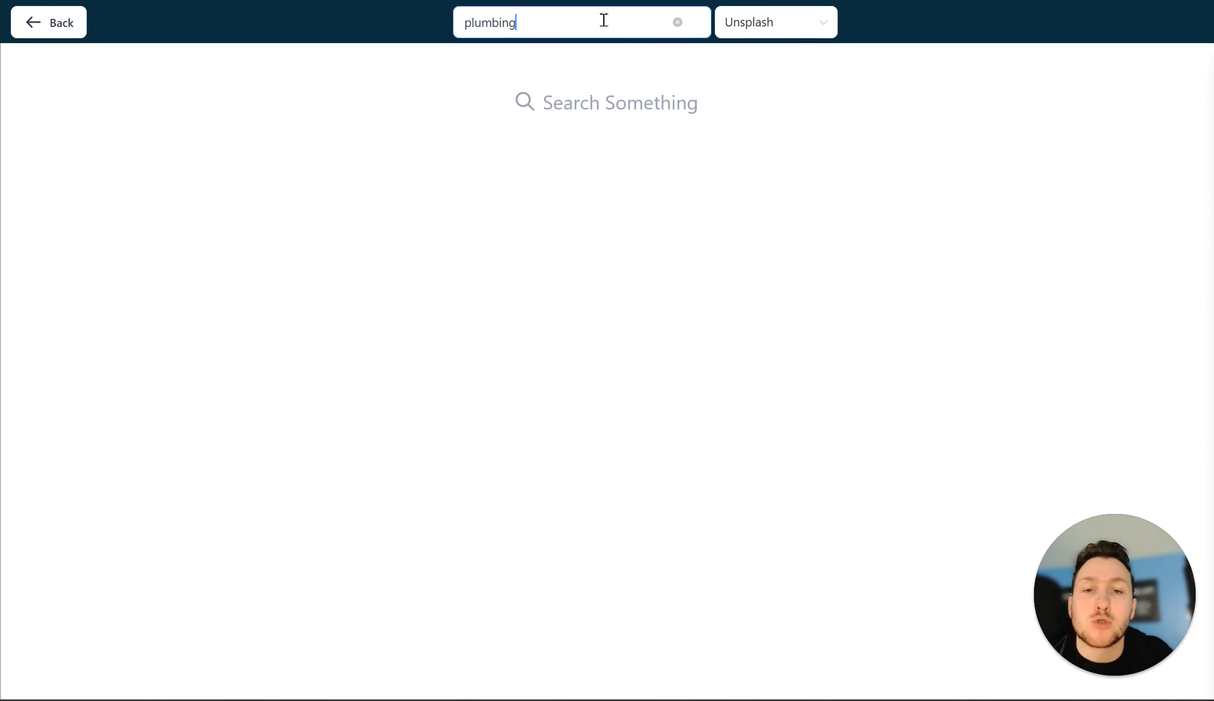
{"action": "key", "text": "Return"}
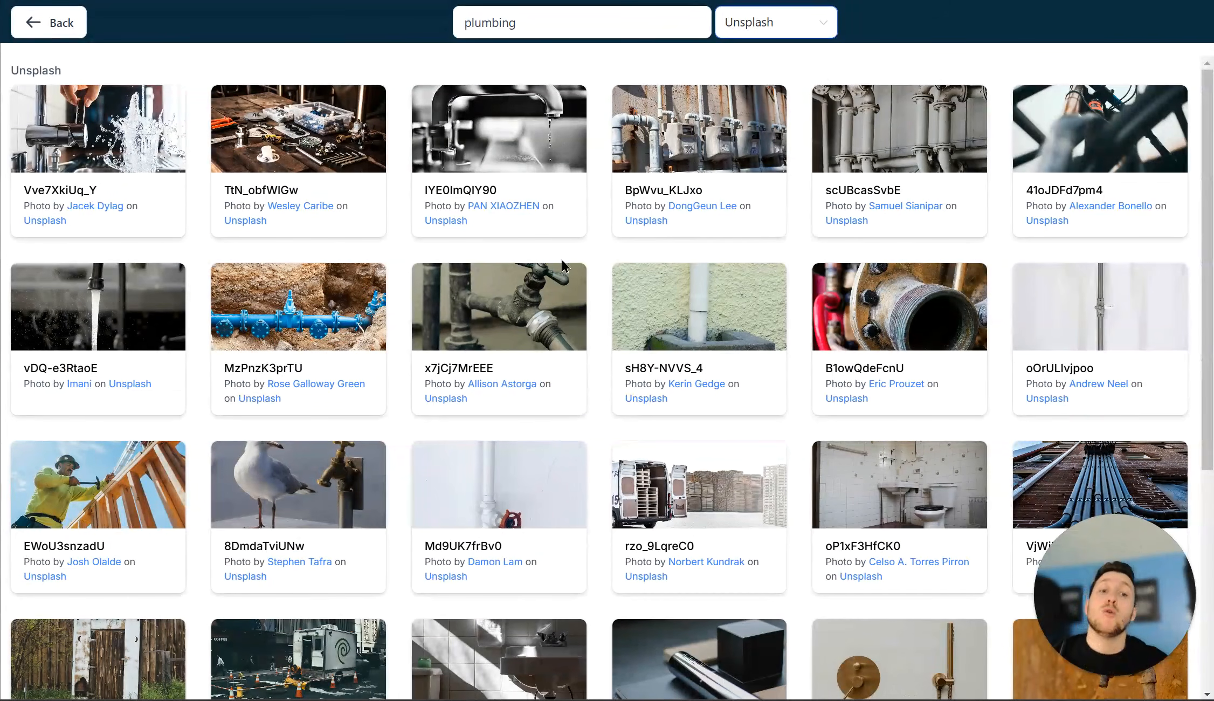
{"action": "left_click", "coordinate": [359, 317]}
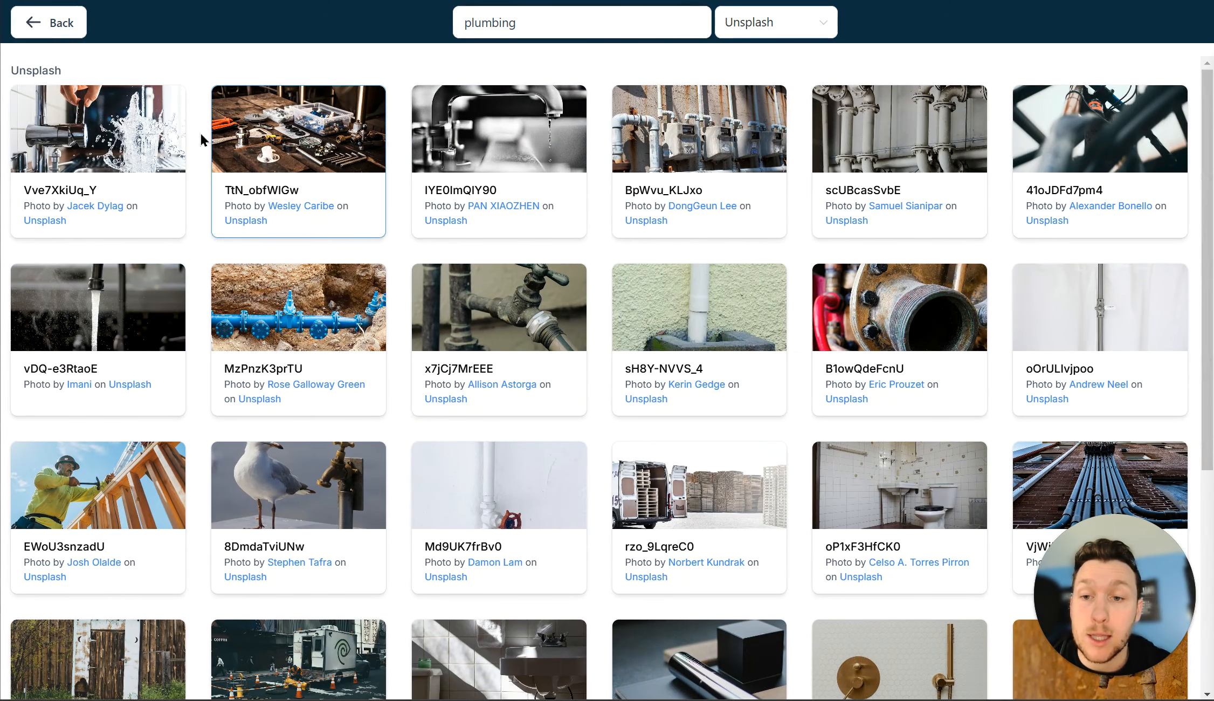
{"action": "left_click", "coordinate": [287, 355]}
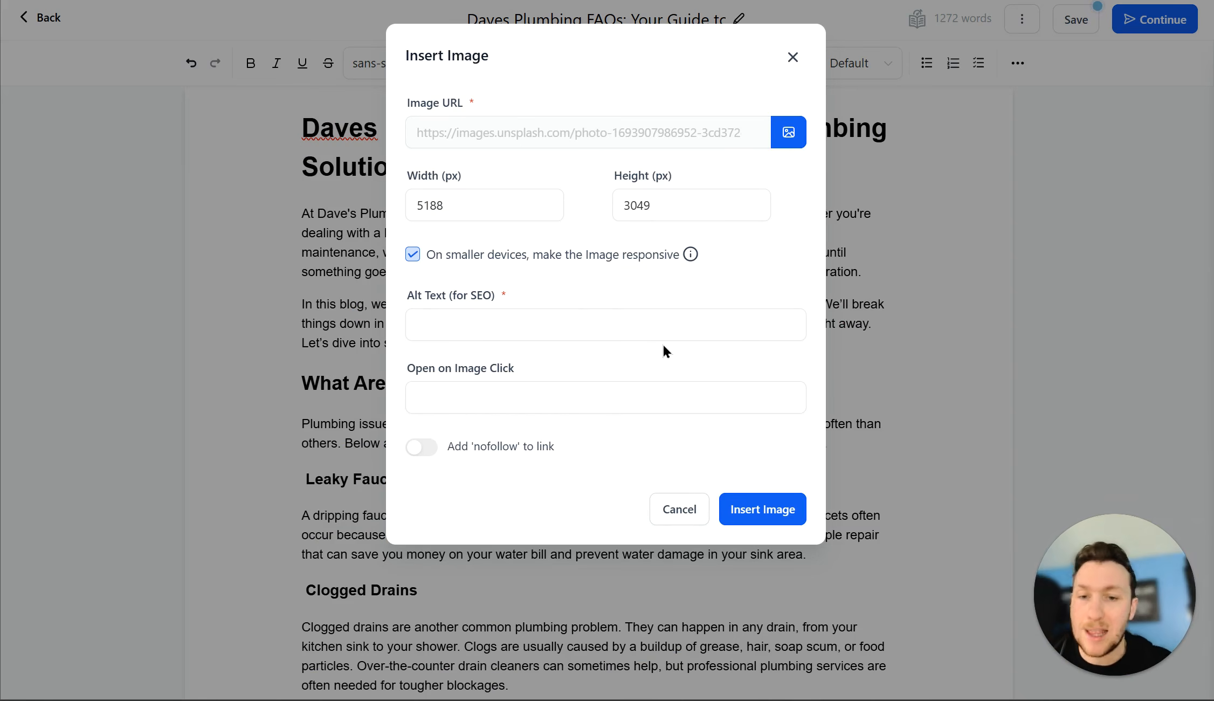
Step: Give the Unsplash photo the alt text 'Pipes in plumbing' and insert it into the post
{"action": "left_click", "coordinate": [620, 330]}
{"action": "left_click", "coordinate": [525, 208]}
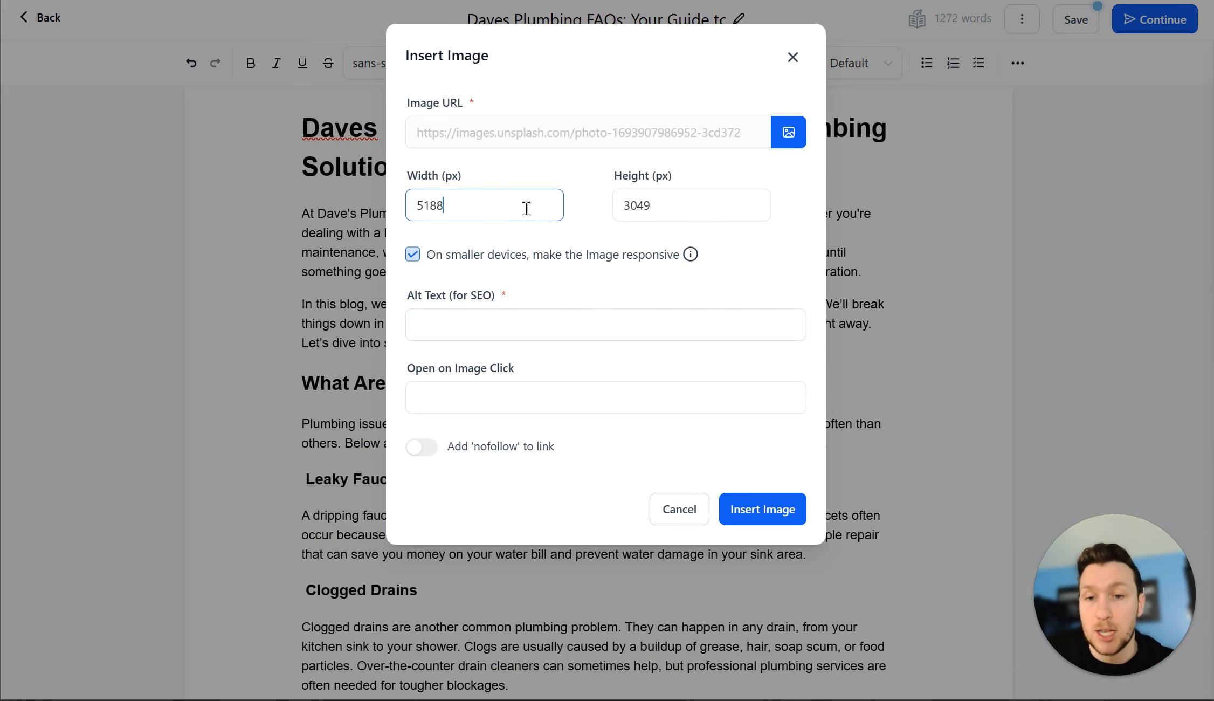
{"action": "left_click", "coordinate": [586, 329]}
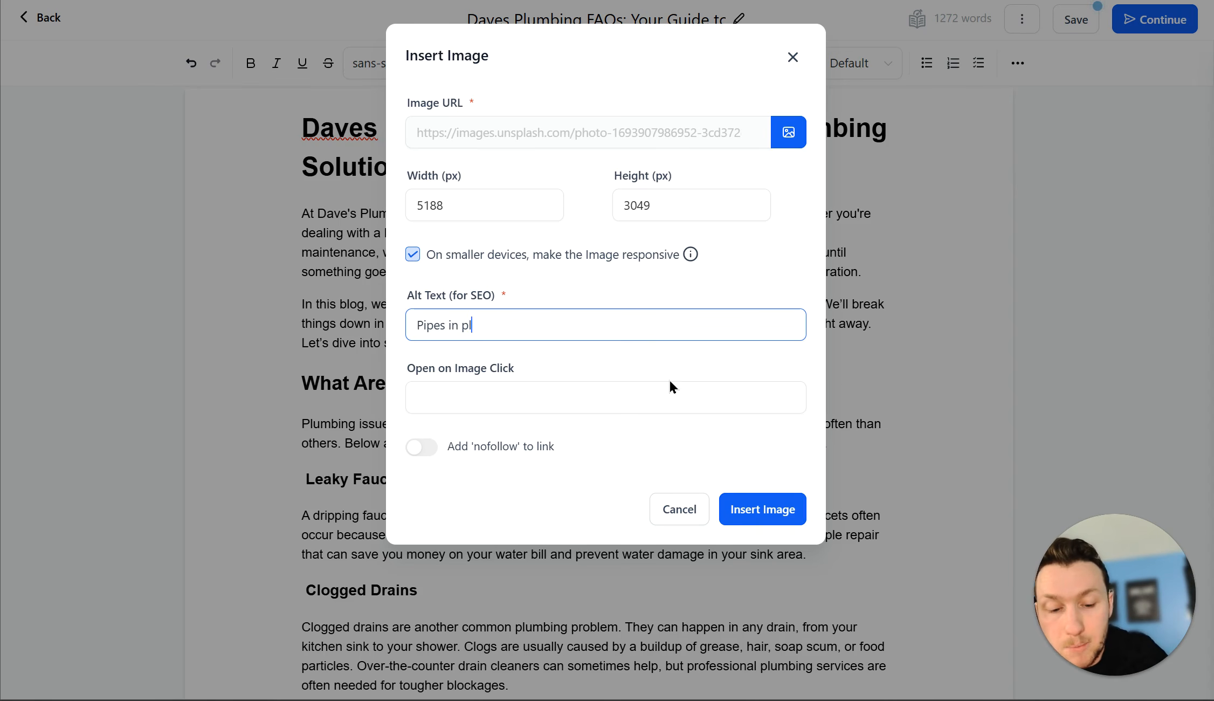
{"action": "type", "text": "umbing"}
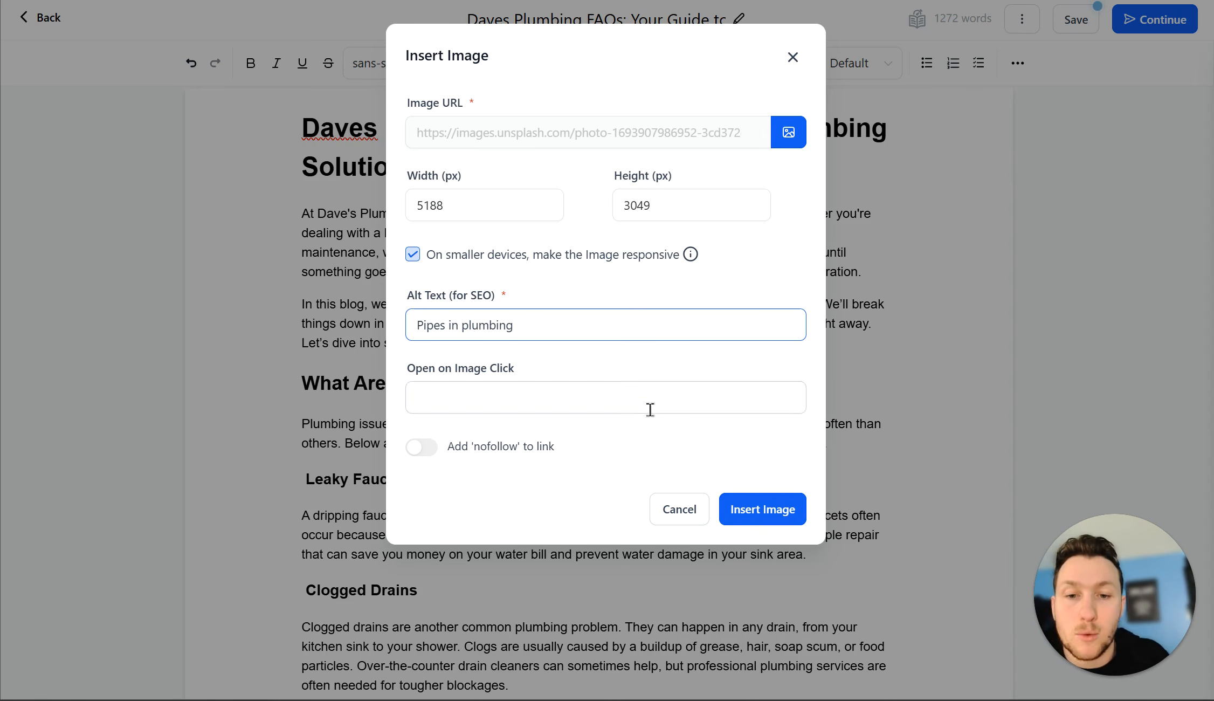
{"action": "left_click", "coordinate": [650, 409]}
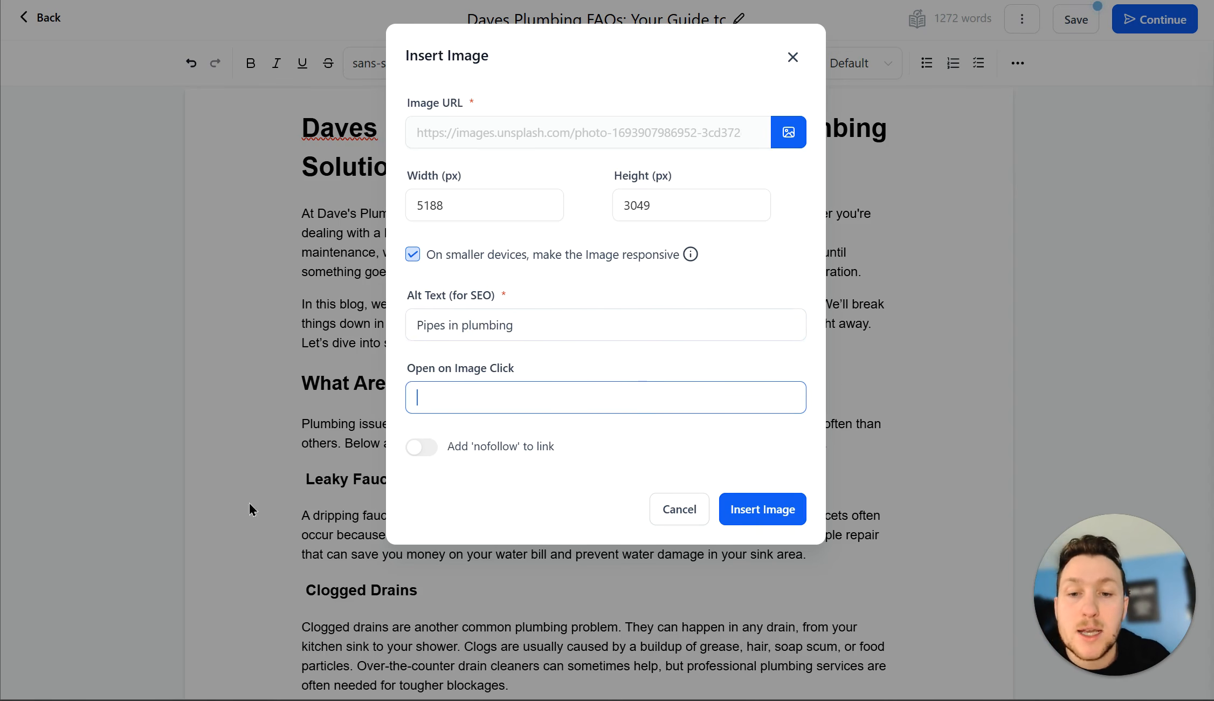
{"action": "left_click", "coordinate": [793, 509]}
{"action": "scroll", "coordinate": [803, 514], "scroll_direction": "up", "scroll_amount": 10}
Step: Drag the pipes image's corner handles to narrow it to about 282 px wide
{"action": "scroll", "coordinate": [803, 518], "scroll_direction": "up", "scroll_amount": 10}
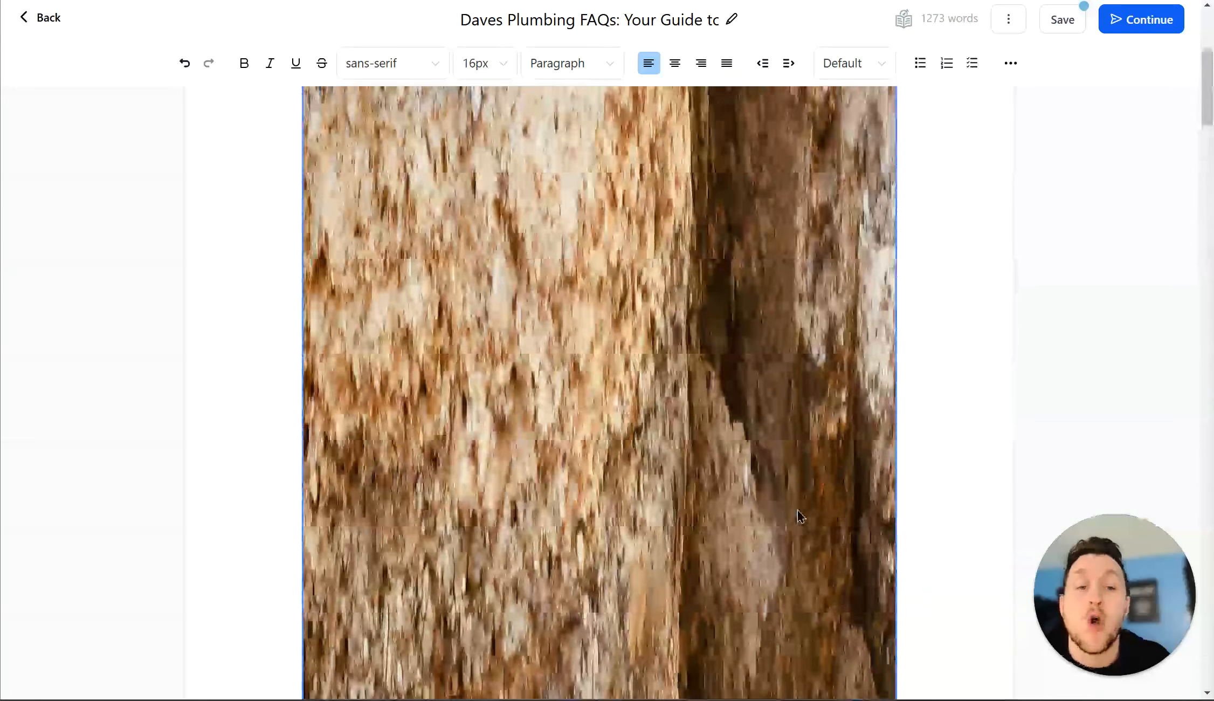
{"action": "scroll", "coordinate": [799, 512], "scroll_direction": "down", "scroll_amount": 9}
{"action": "scroll", "coordinate": [895, 566], "scroll_direction": "down", "scroll_amount": 15}
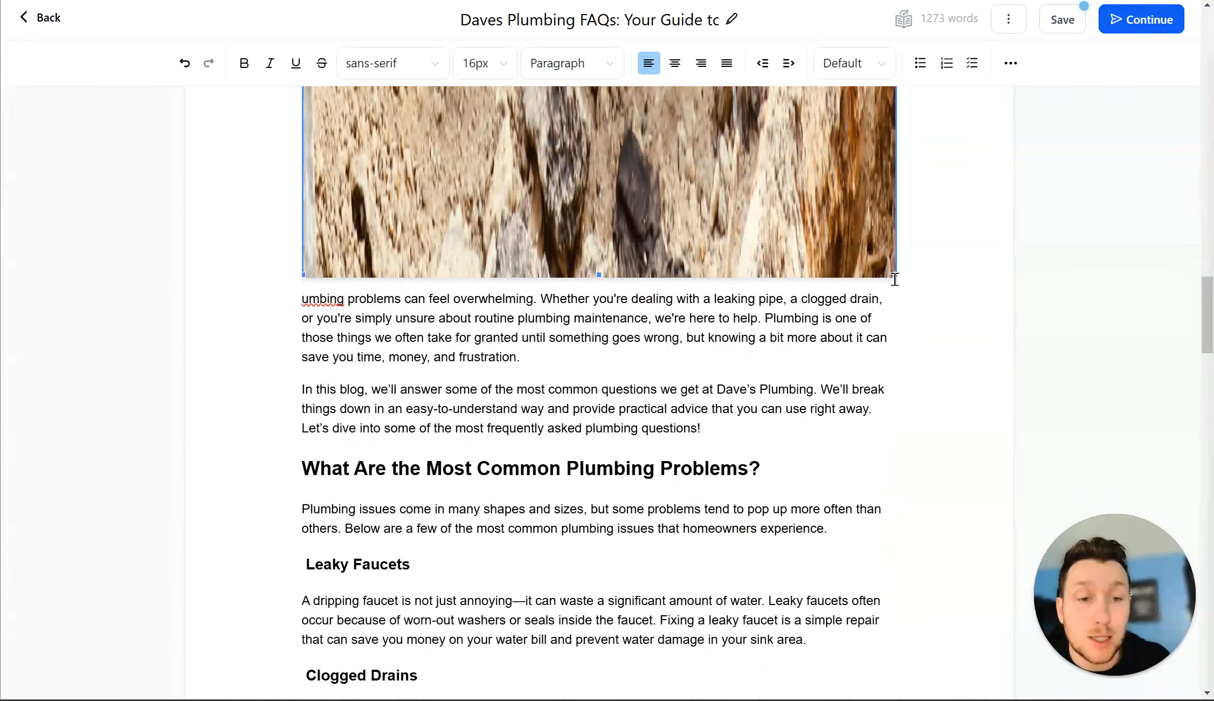
{"action": "left_click_drag", "start_coordinate": [895, 275], "coordinate": [759, 59]}
{"action": "scroll", "coordinate": [773, 450], "scroll_direction": "up", "scroll_amount": 13}
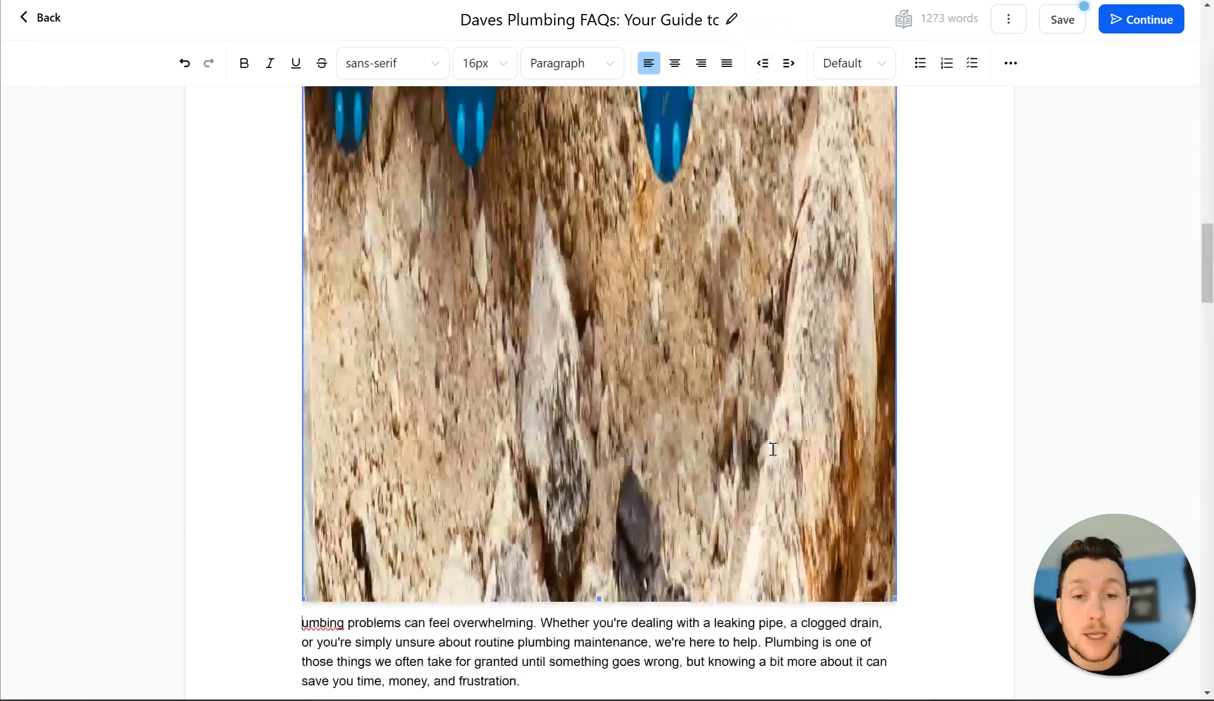
{"action": "scroll", "coordinate": [776, 457], "scroll_direction": "up", "scroll_amount": 10}
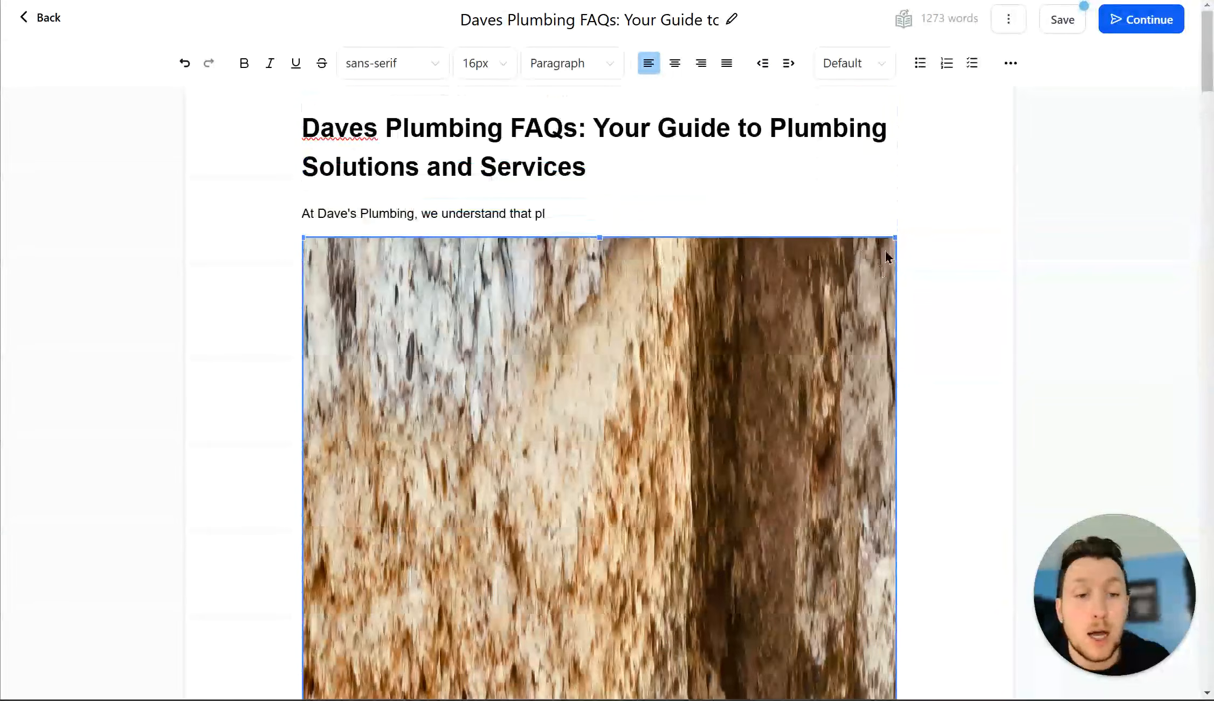
{"action": "left_click", "coordinate": [894, 233]}
{"action": "left_click", "coordinate": [895, 243]}
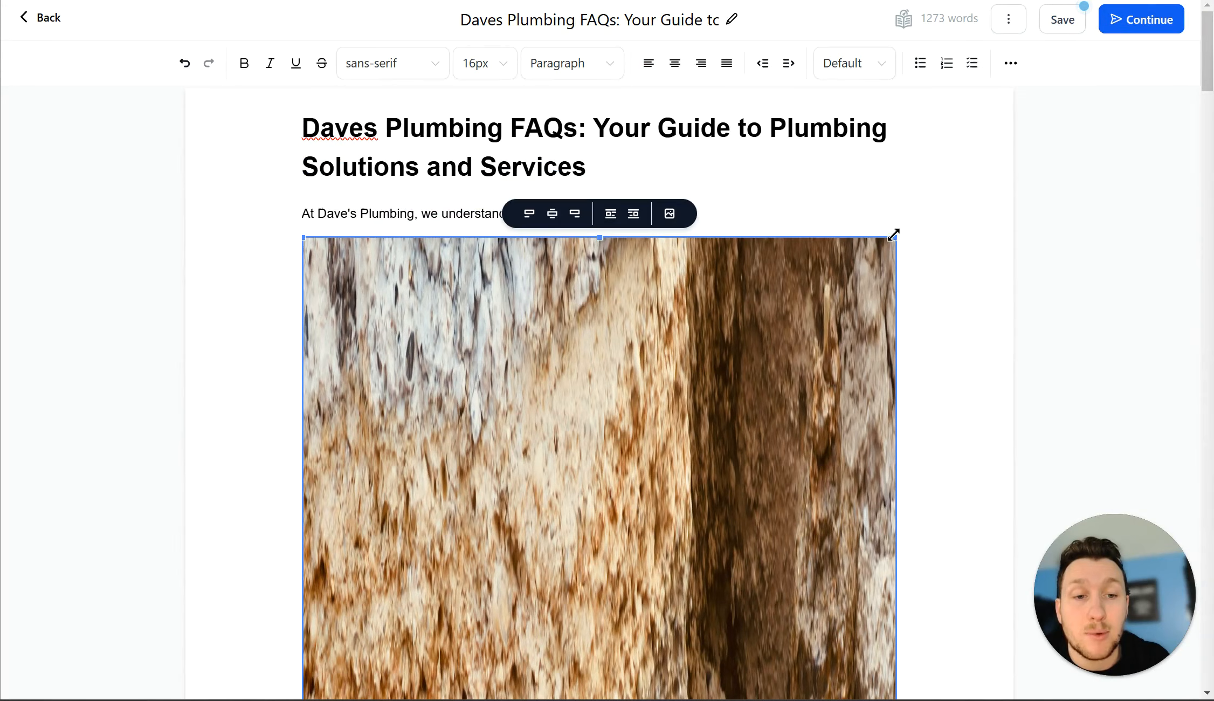
{"action": "left_click_drag", "start_coordinate": [895, 236], "coordinate": [871, 696]}
{"action": "scroll", "coordinate": [781, 340], "scroll_direction": "down", "scroll_amount": 15}
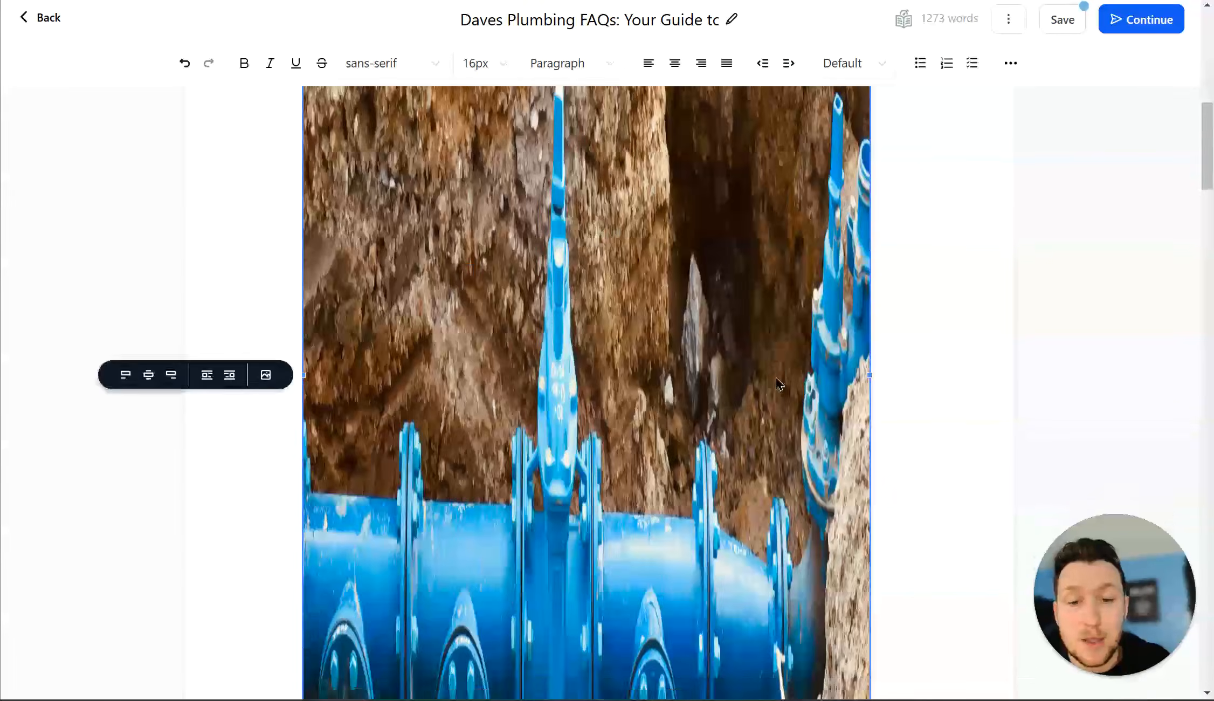
{"action": "scroll", "coordinate": [744, 316], "scroll_direction": "up", "scroll_amount": 15}
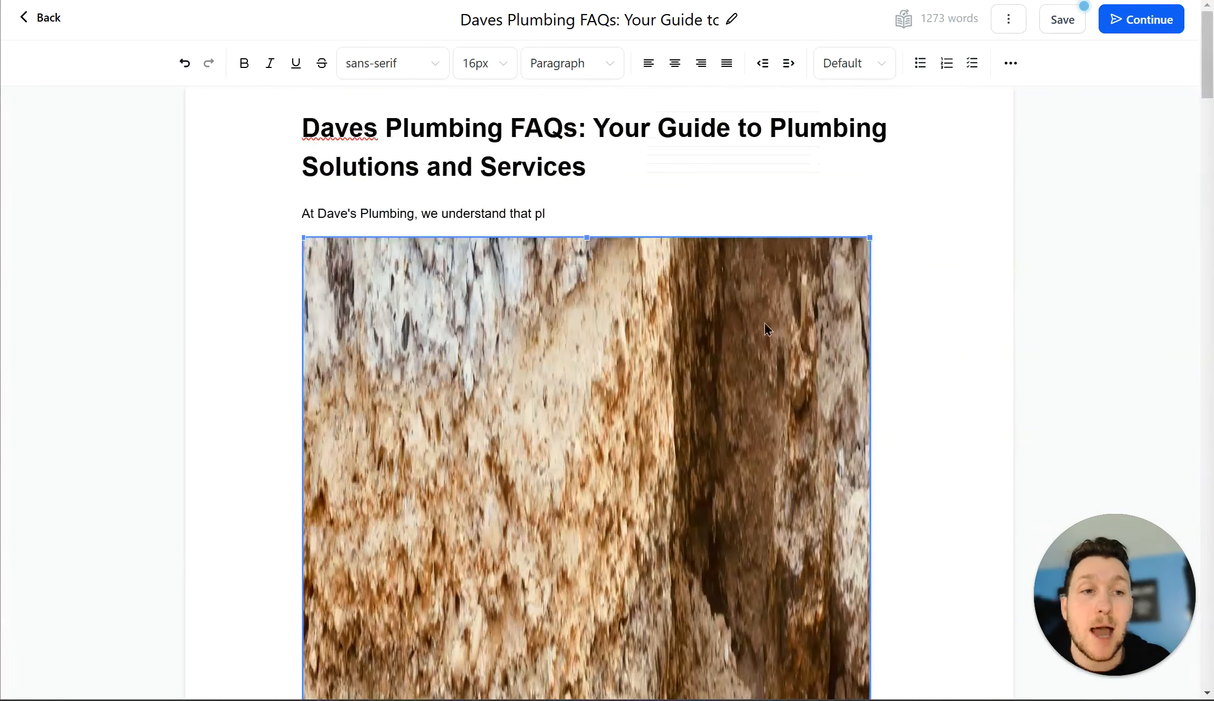
{"action": "left_click", "coordinate": [607, 236]}
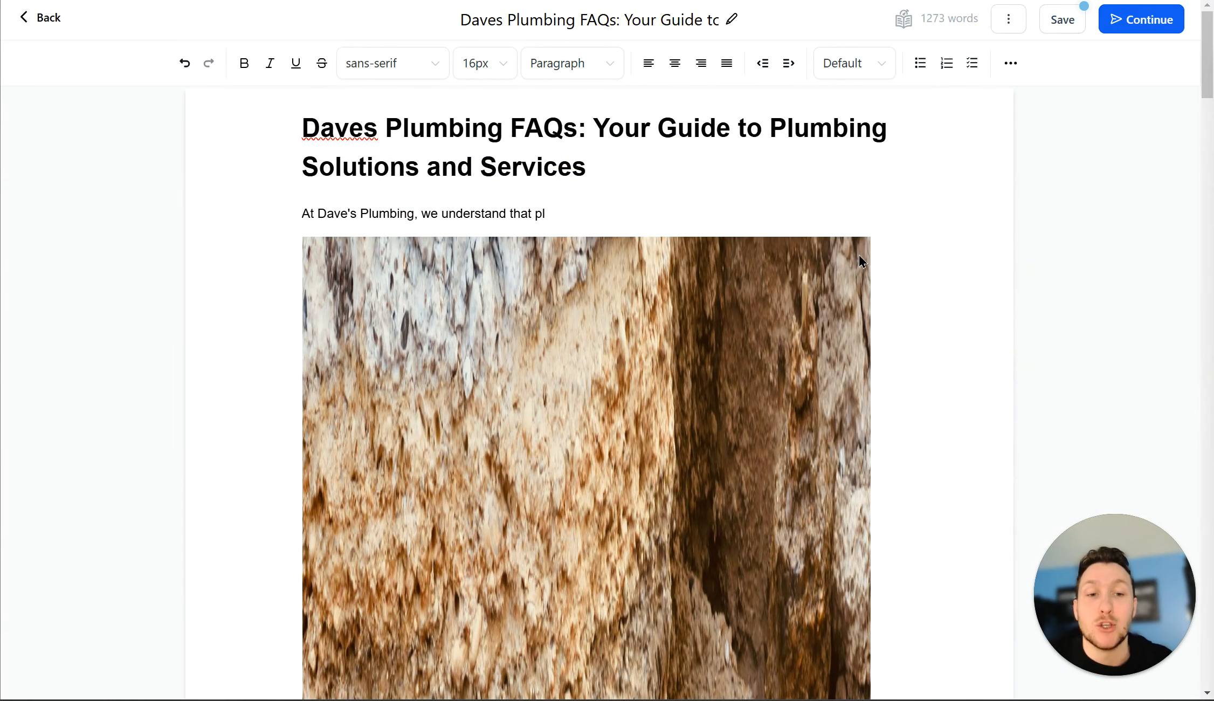
{"action": "left_click_drag", "start_coordinate": [870, 237], "coordinate": [541, 600]}
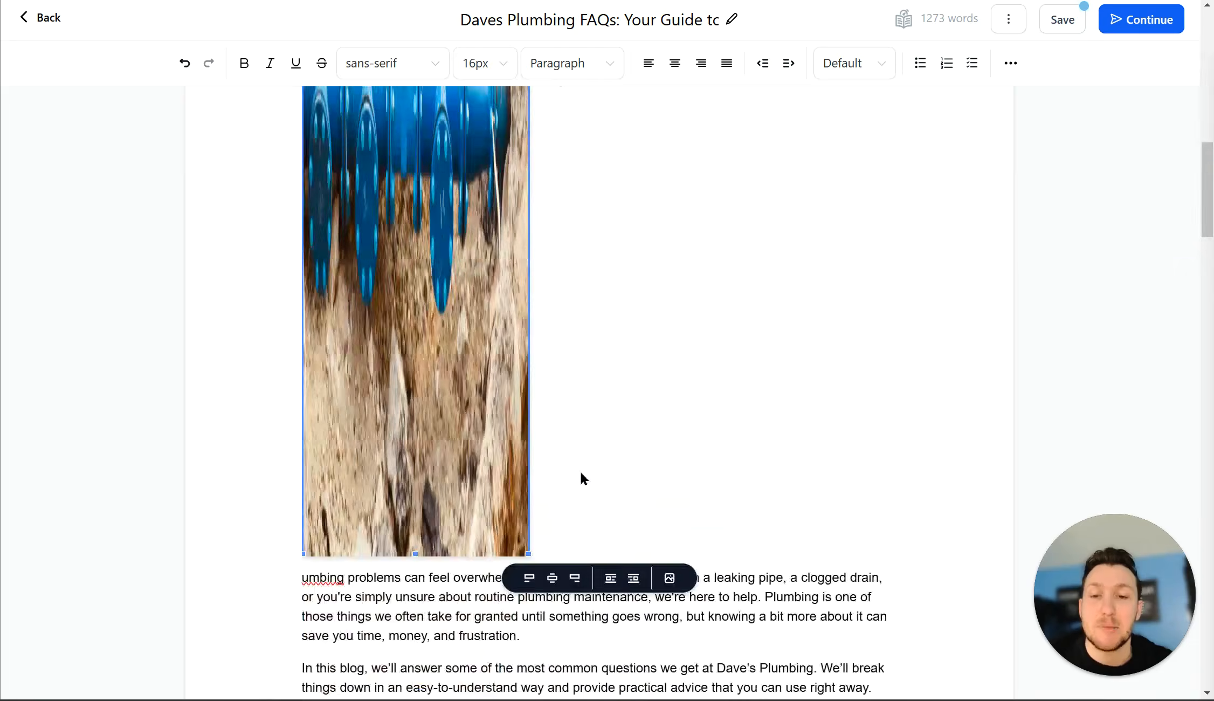
Step: Set the image height to exactly 300 px in the image settings
{"action": "left_click", "coordinate": [672, 576]}
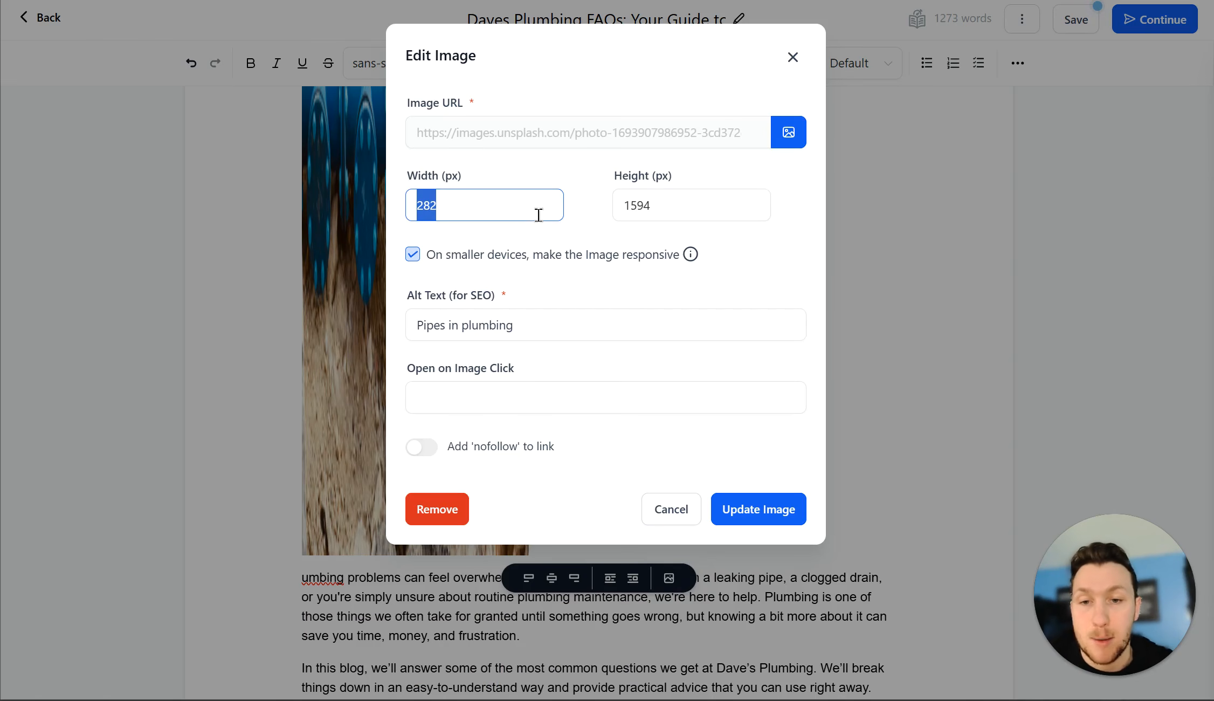
{"action": "key", "text": "Tab"}
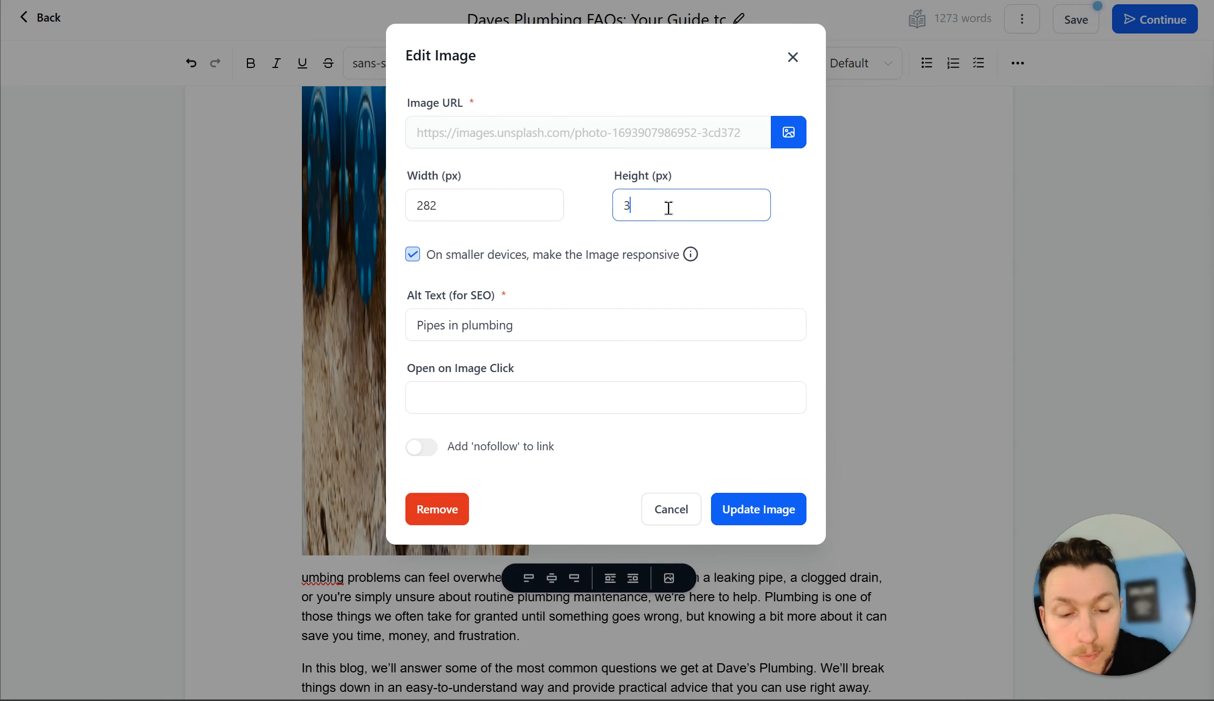
{"action": "left_click", "coordinate": [782, 507]}
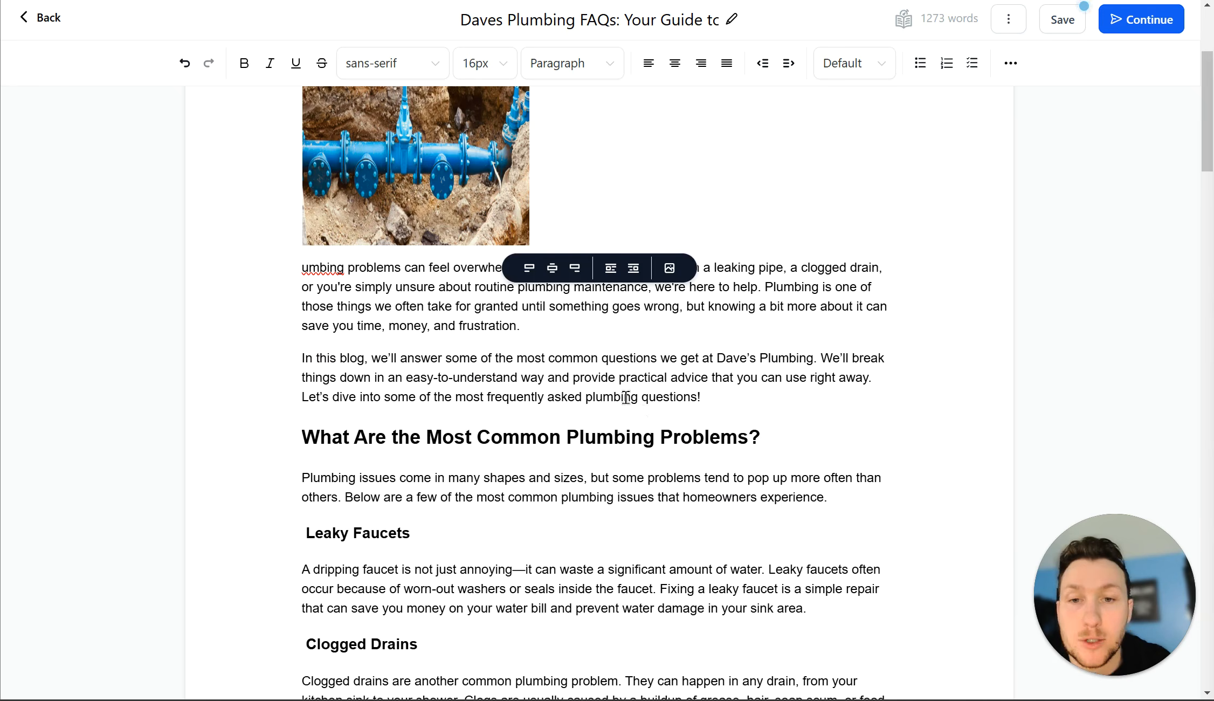
{"action": "scroll", "coordinate": [530, 351], "scroll_direction": "up", "scroll_amount": 5}
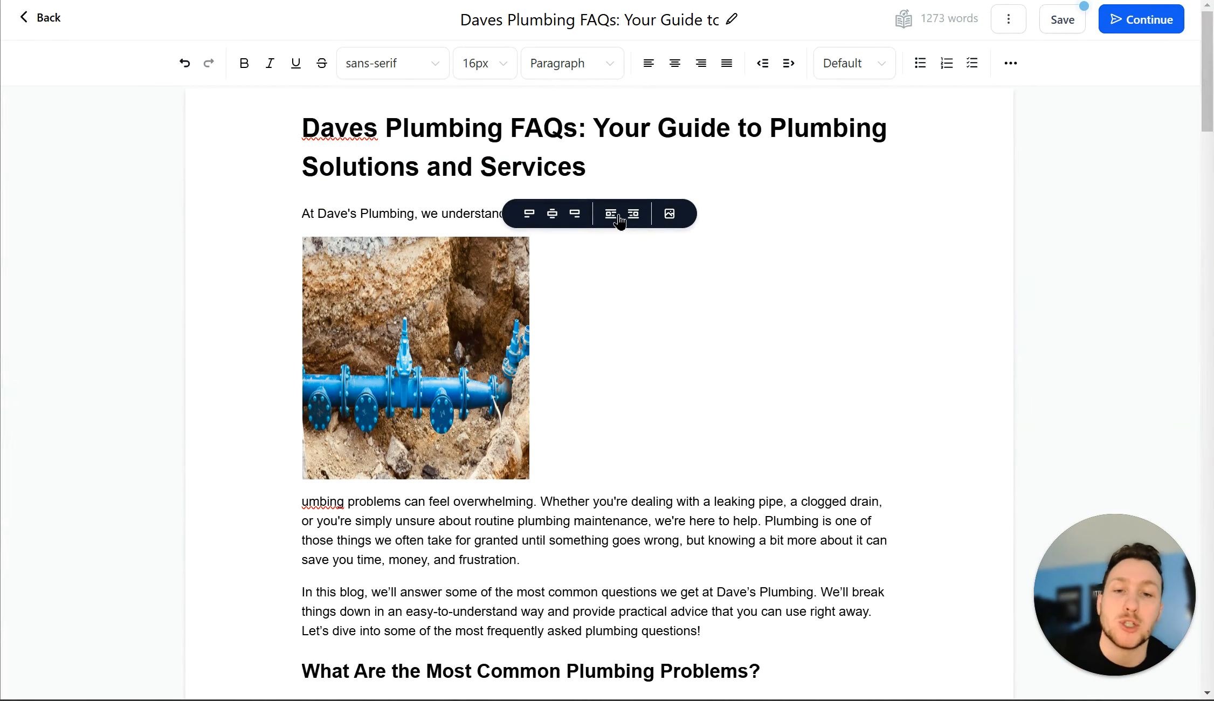
Step: Align the pipes image to the left after trying centre alignment
{"action": "left_click", "coordinate": [552, 216]}
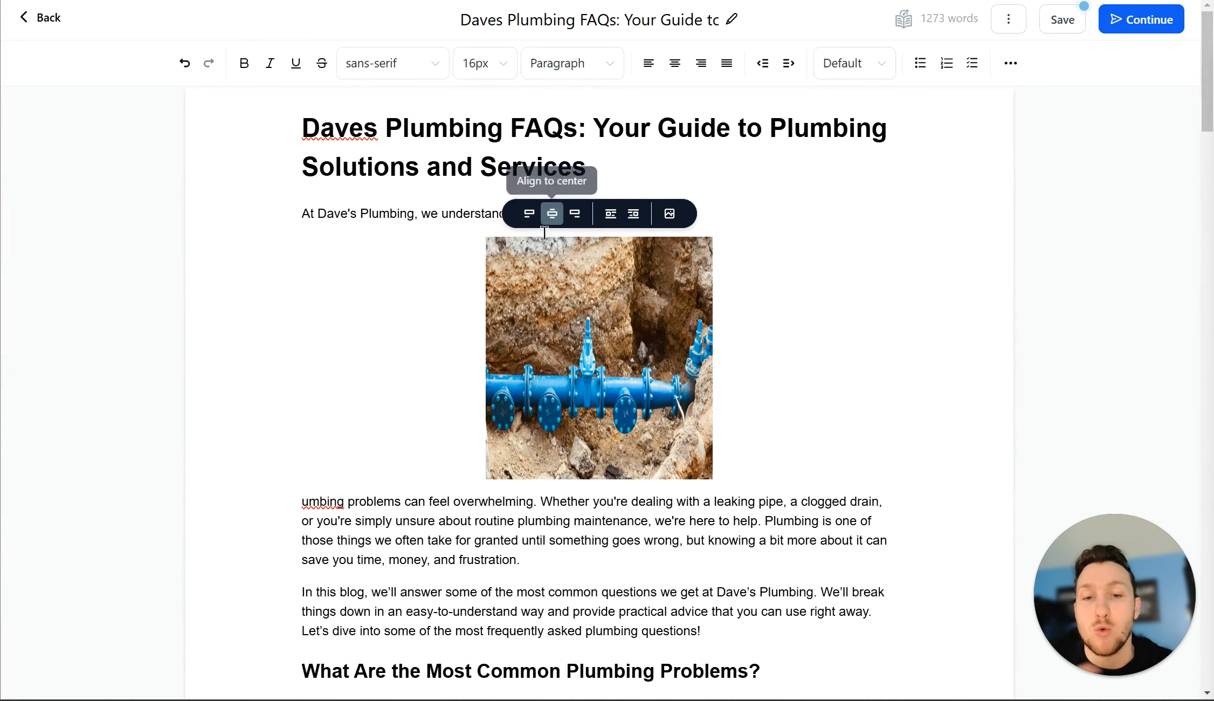
{"action": "left_click", "coordinate": [529, 214]}
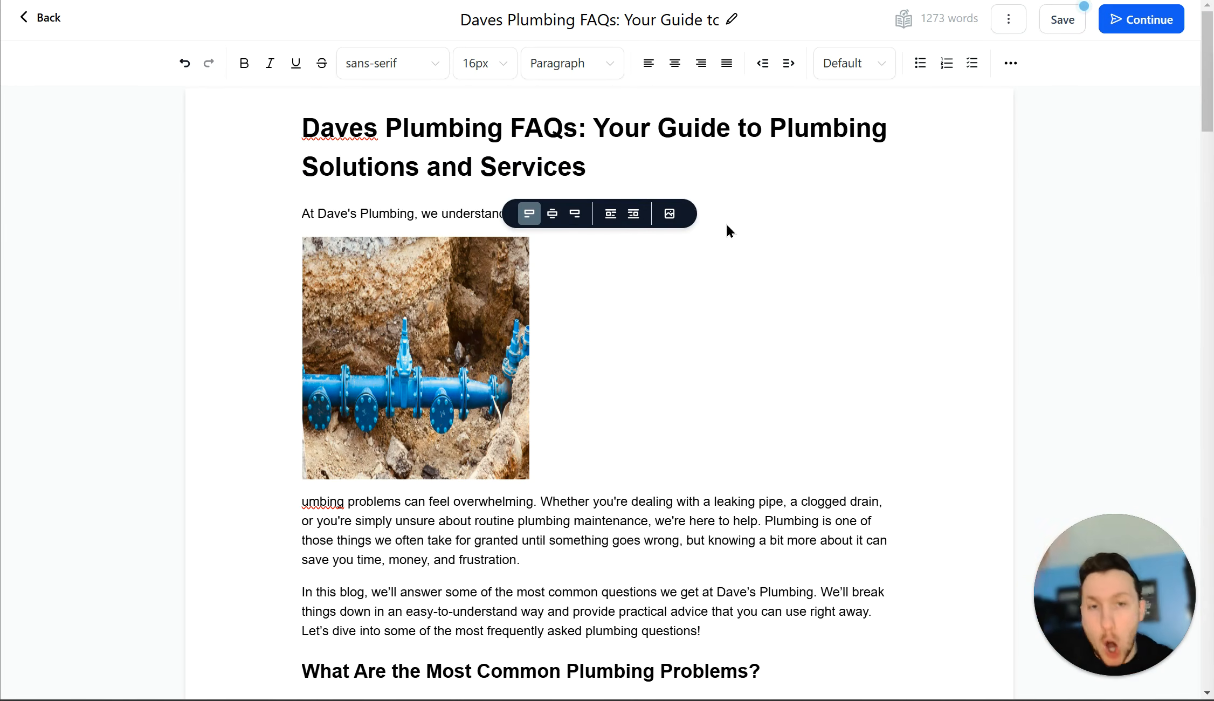
{"action": "scroll", "coordinate": [731, 237], "scroll_direction": "down", "scroll_amount": 20}
{"action": "scroll", "coordinate": [734, 244], "scroll_direction": "up", "scroll_amount": 20}
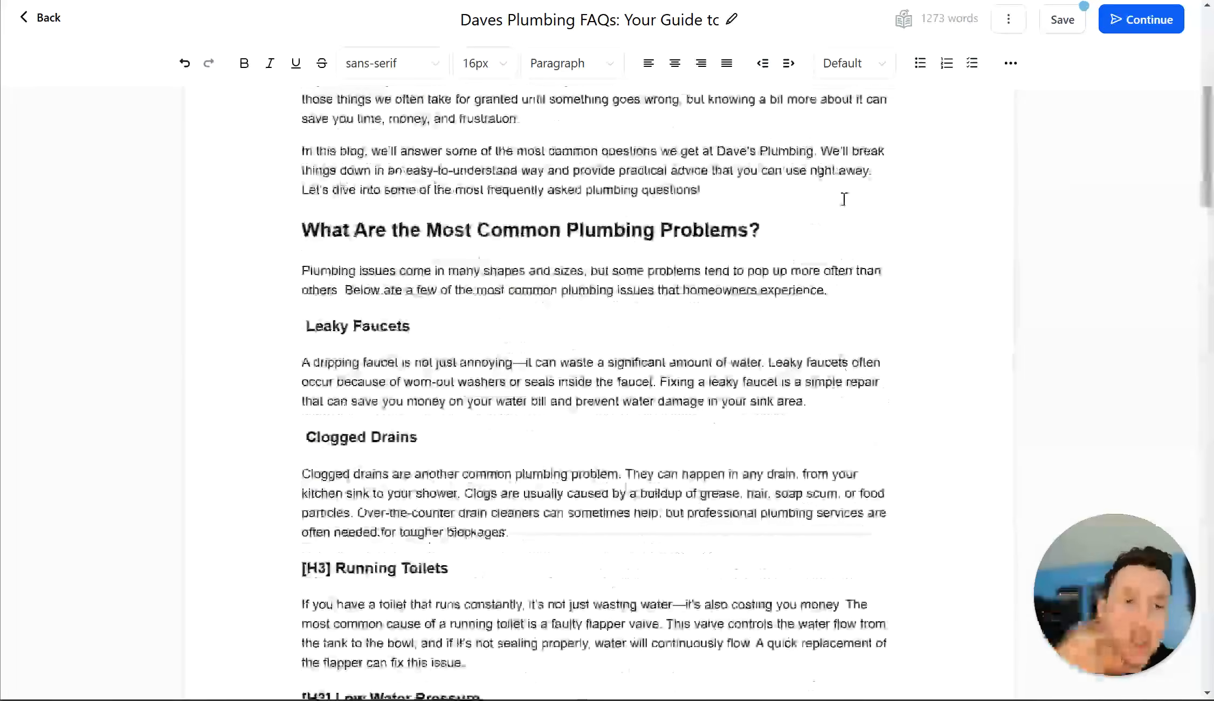
{"action": "scroll", "coordinate": [844, 199], "scroll_direction": "up", "scroll_amount": 8}
Step: Save the Plumbing FAQs post and continue to its Publish or Schedule page
{"action": "left_click", "coordinate": [1062, 20]}
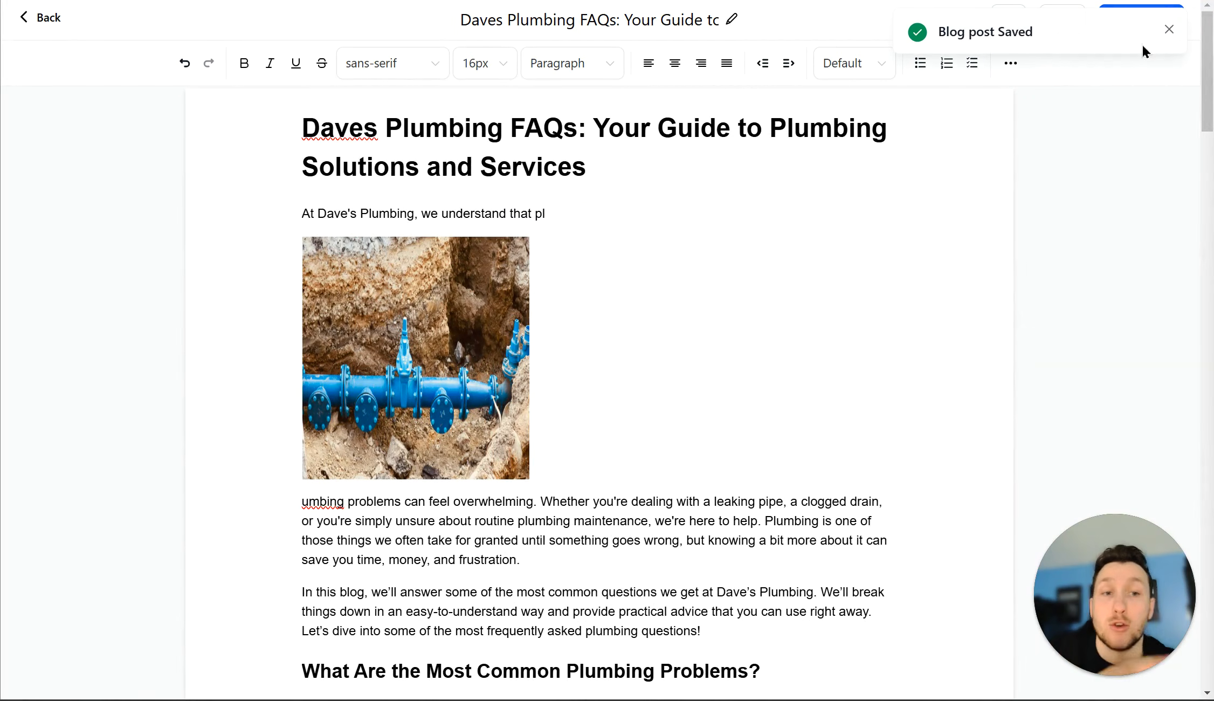
{"action": "left_click", "coordinate": [1169, 29]}
{"action": "scroll", "coordinate": [880, 155], "scroll_direction": "down", "scroll_amount": 10}
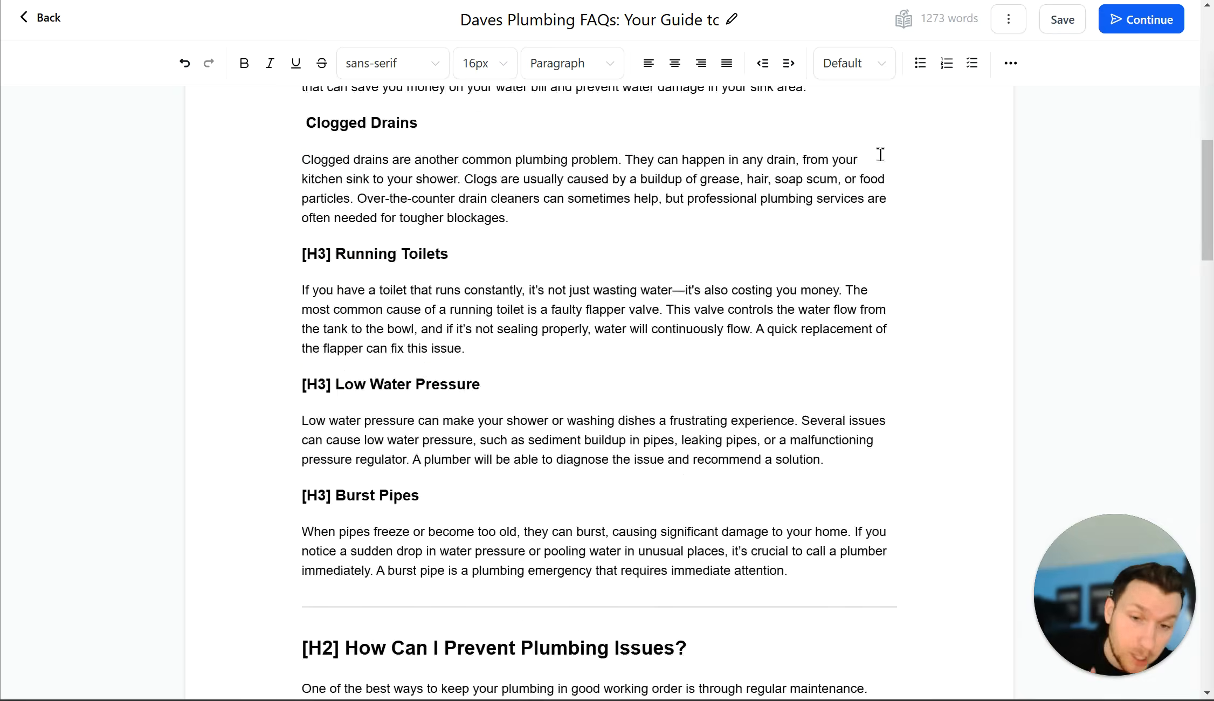
{"action": "scroll", "coordinate": [881, 154], "scroll_direction": "down", "scroll_amount": 12}
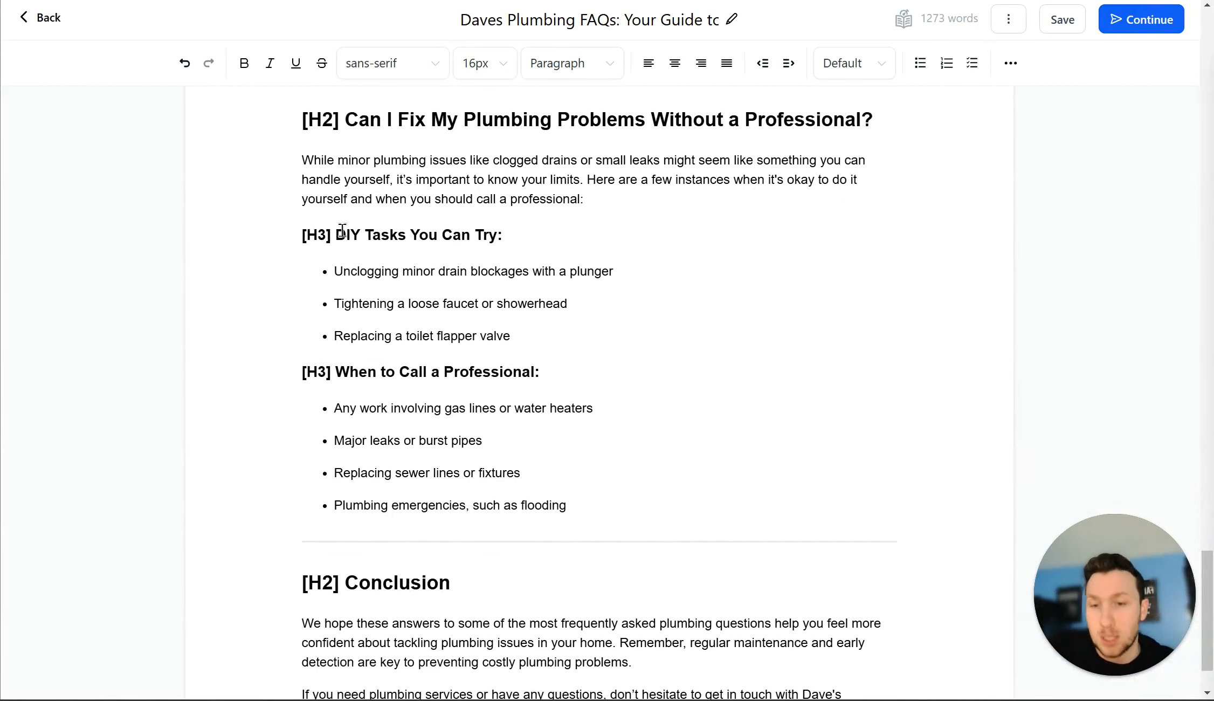
{"action": "left_click_drag", "start_coordinate": [338, 234], "coordinate": [278, 236]}
{"action": "scroll", "coordinate": [558, 306], "scroll_direction": "up", "scroll_amount": 20}
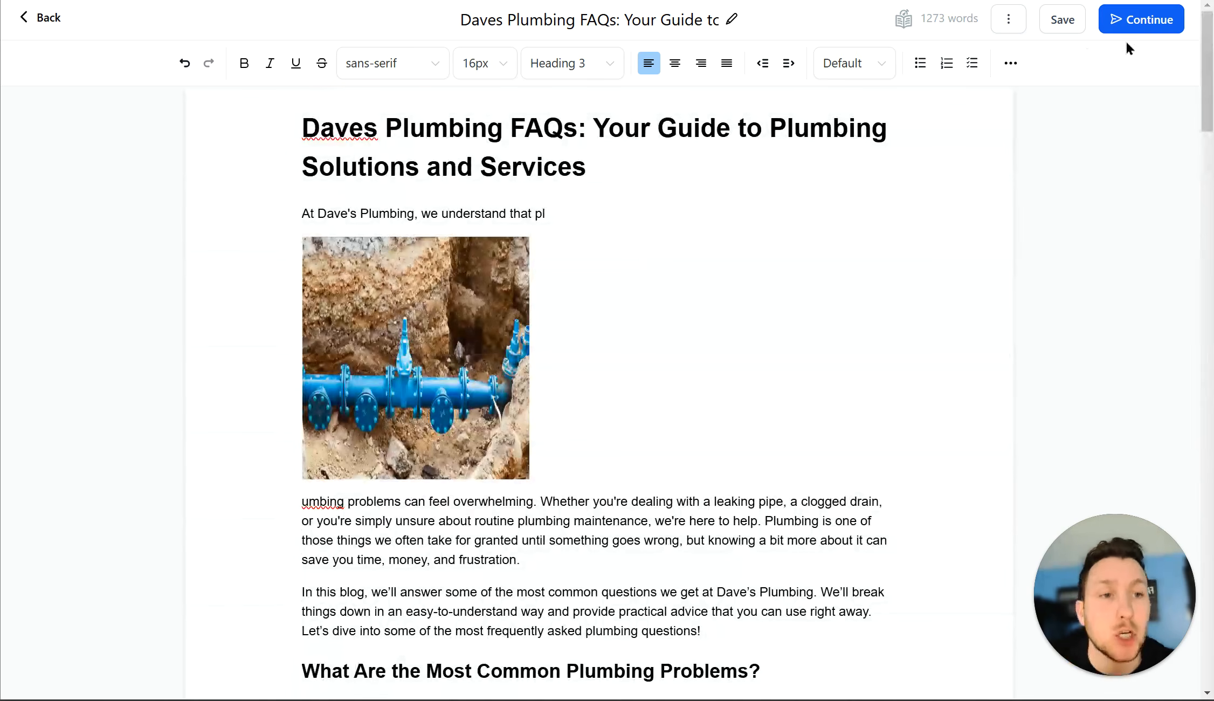
{"action": "left_click", "coordinate": [1135, 31]}
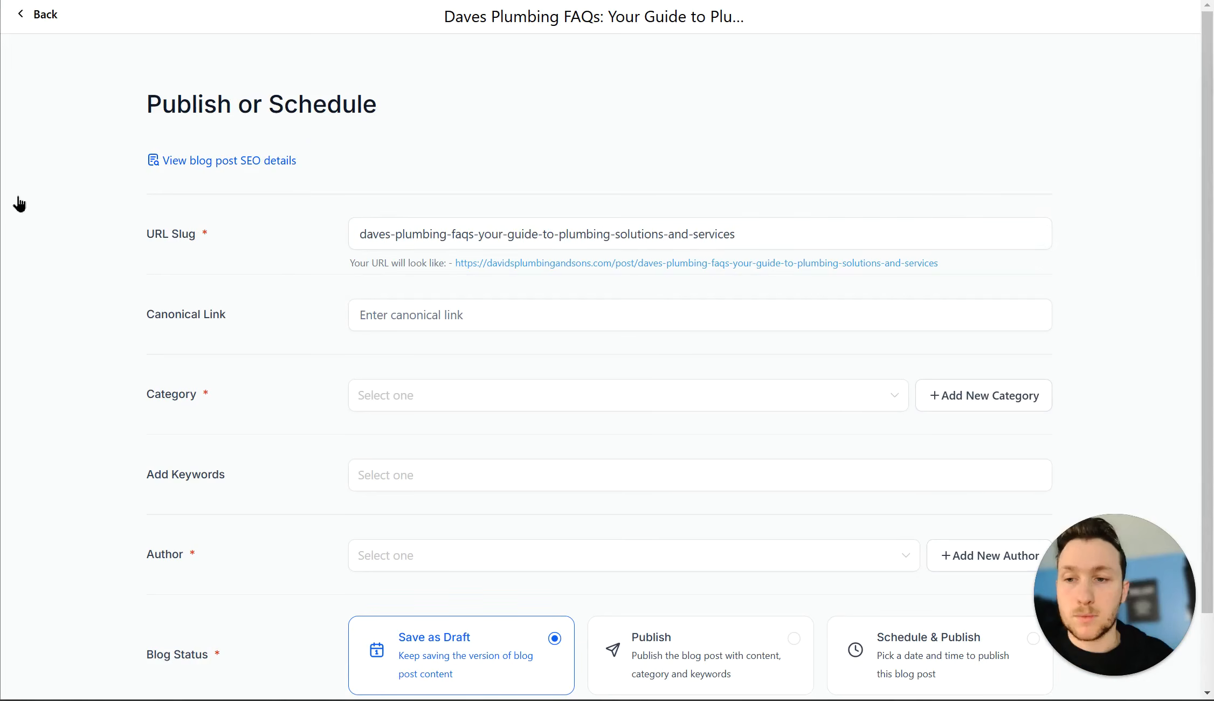
Step: Check the URL slug and canonical link, then choose Plumbing as the category
{"action": "double_click", "coordinate": [491, 233]}
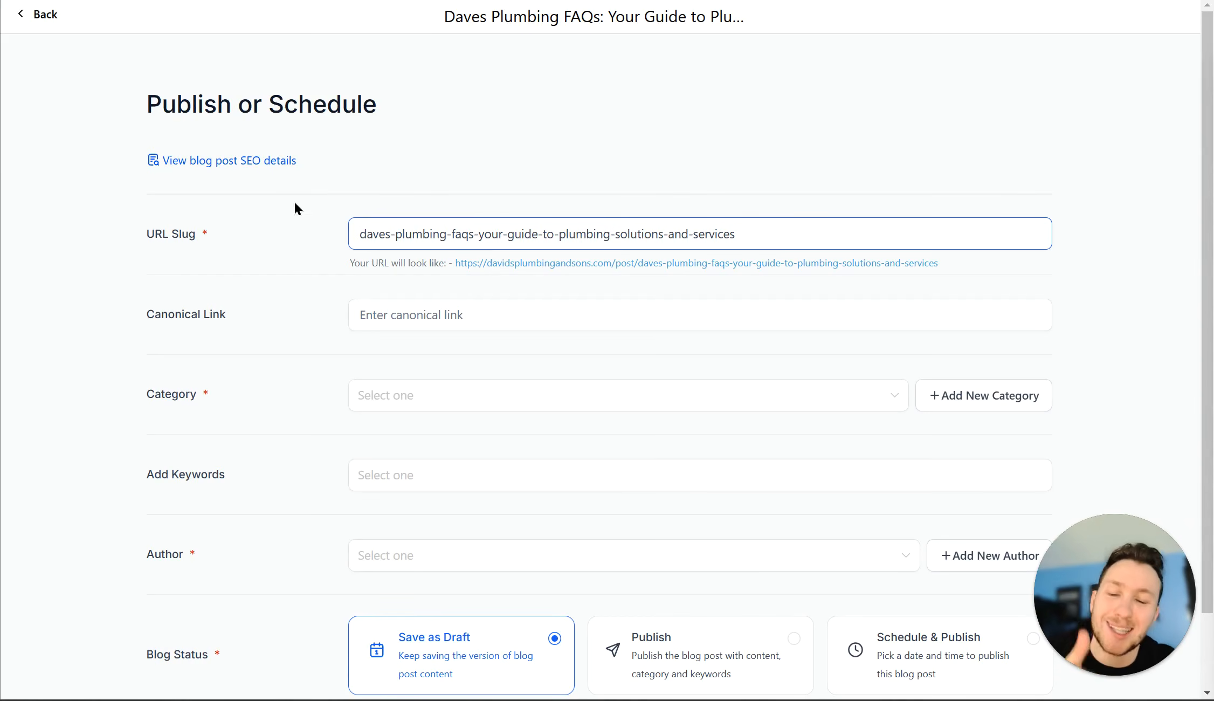
{"action": "left_click", "coordinate": [374, 313]}
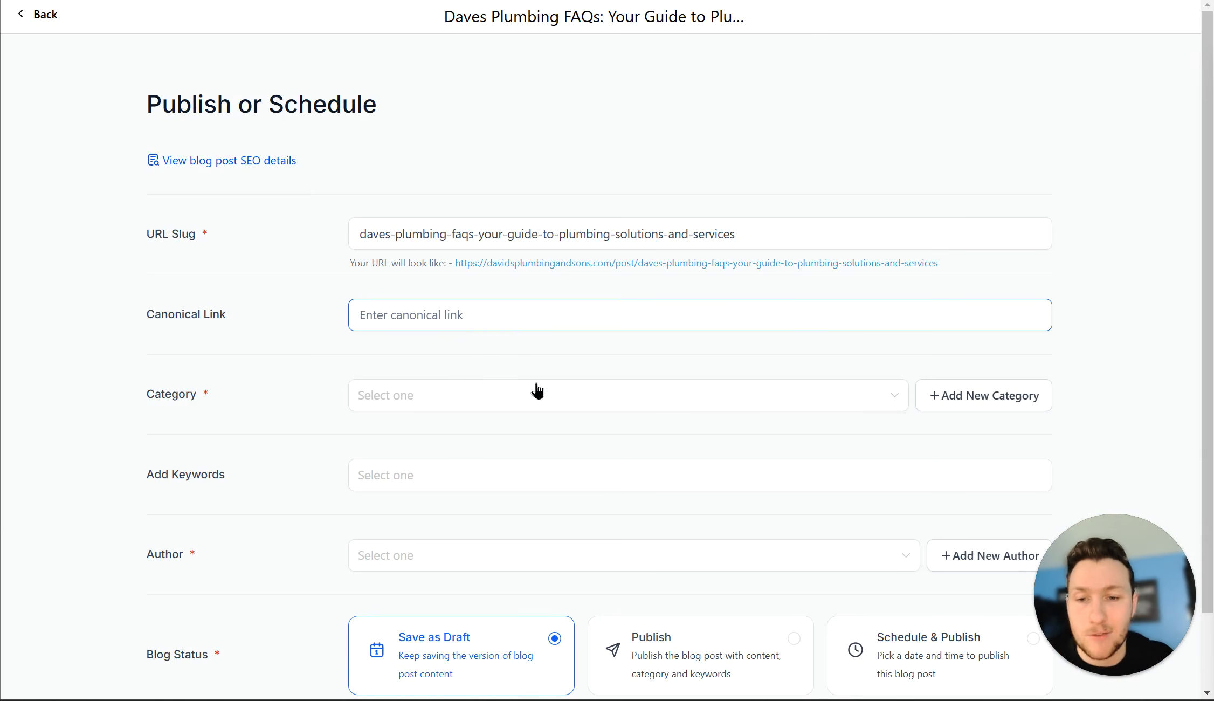
{"action": "scroll", "coordinate": [634, 407], "scroll_direction": "down", "scroll_amount": 2}
{"action": "left_click", "coordinate": [533, 310]}
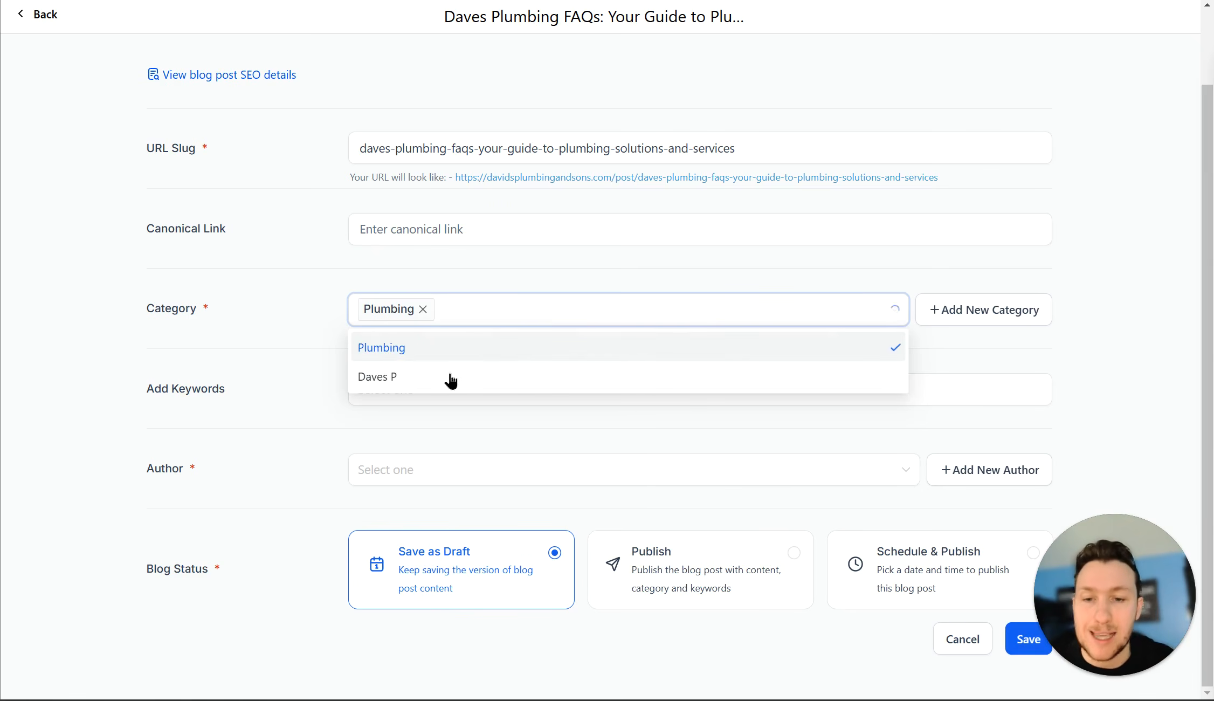
Step: Add the keywords plumbing, plumbing faqs and plumbing tips to the post
{"action": "left_click", "coordinate": [298, 419]}
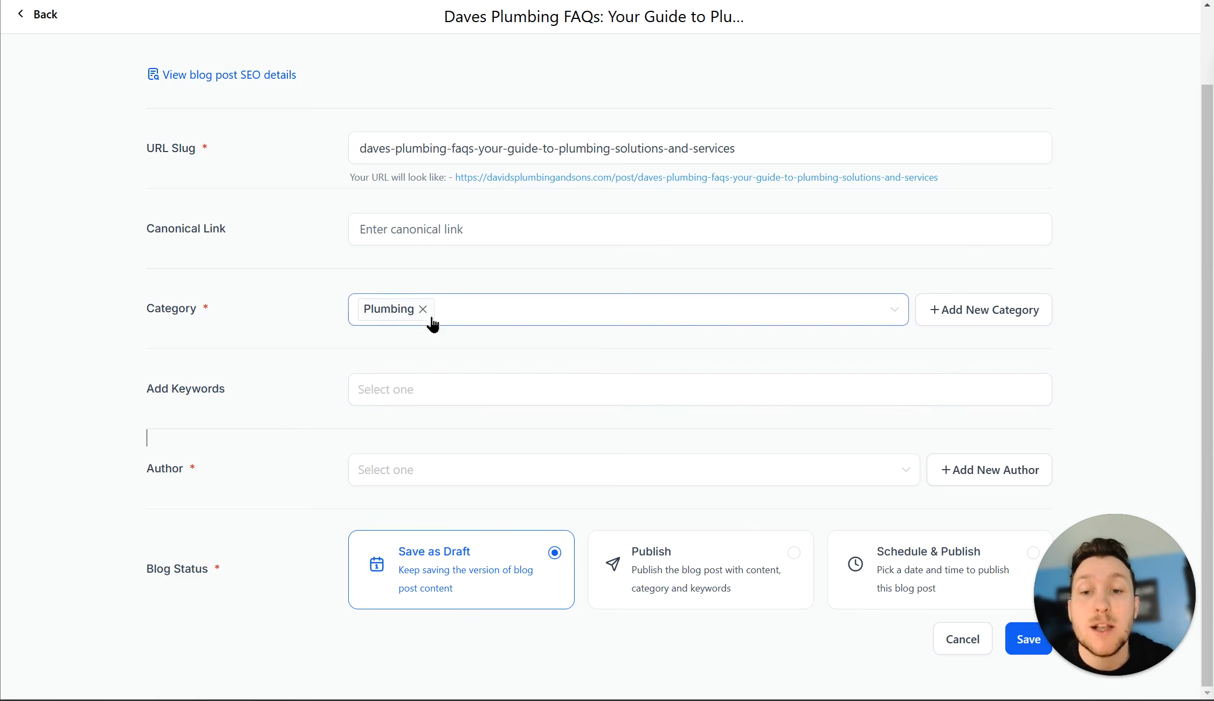
{"action": "left_click", "coordinate": [473, 401]}
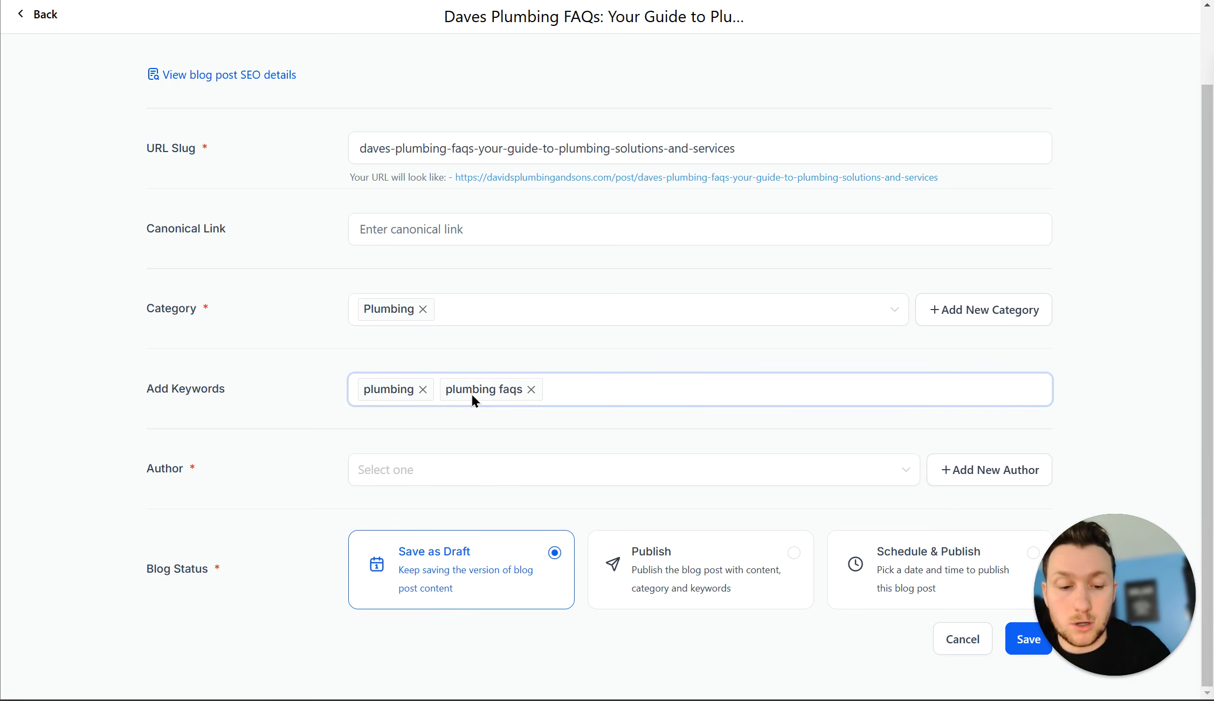
{"action": "type", "text": "plumbing tips"}
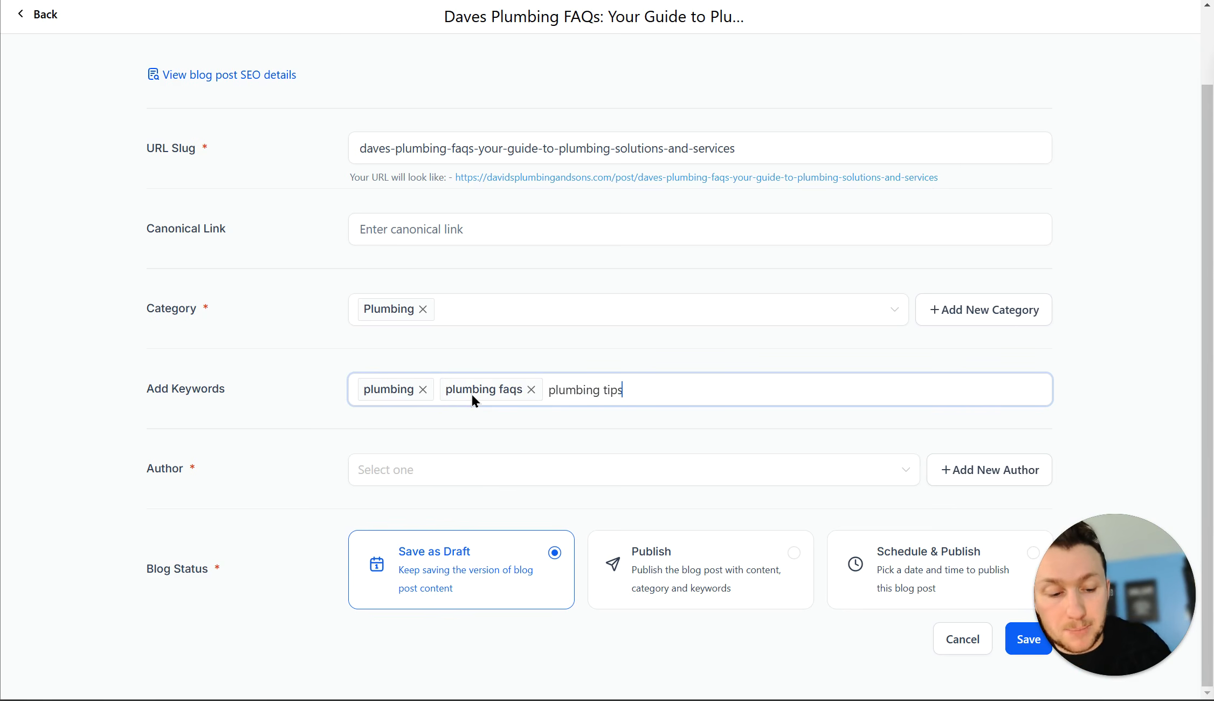
{"action": "key", "text": "Return"}
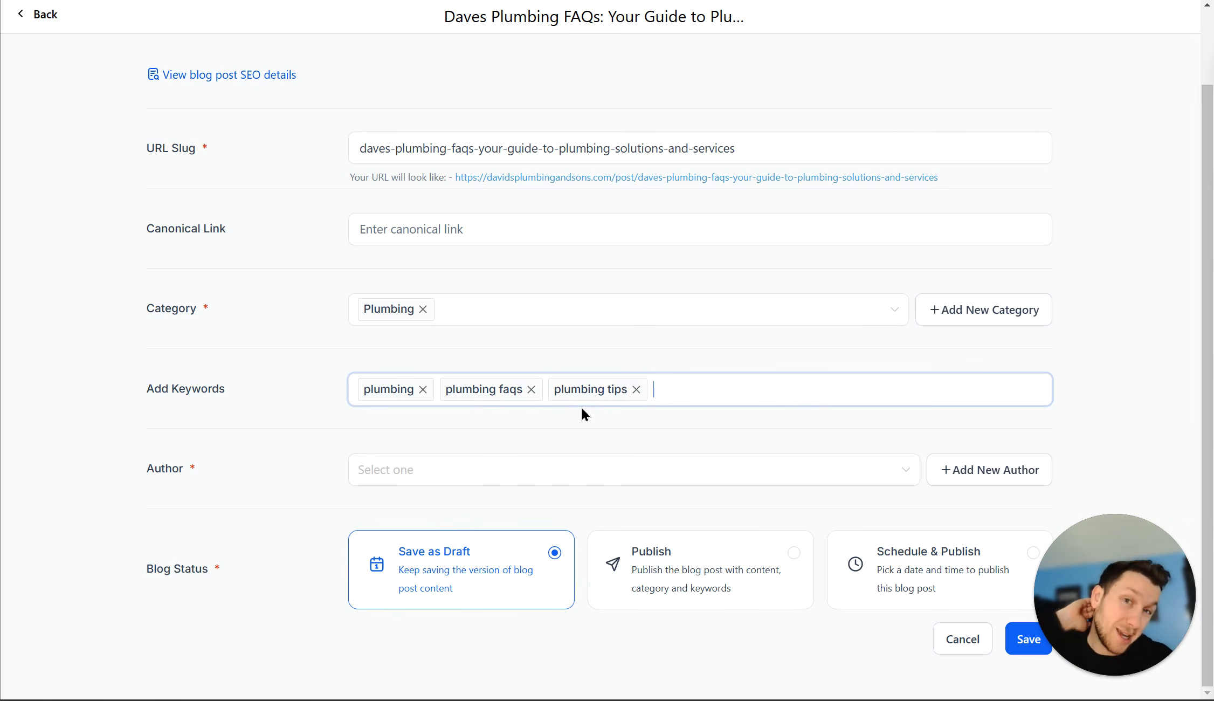
Step: Assign the first author in the Author list to the post
{"action": "left_click", "coordinate": [656, 465]}
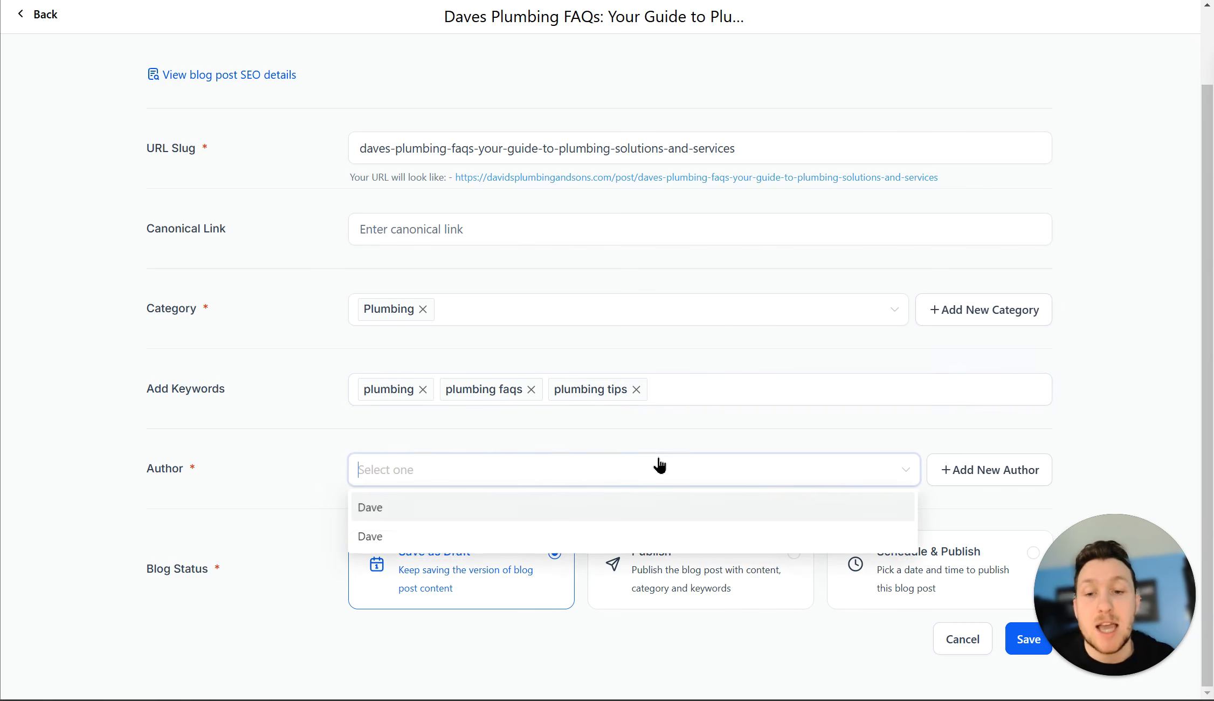
{"action": "left_click", "coordinate": [529, 507]}
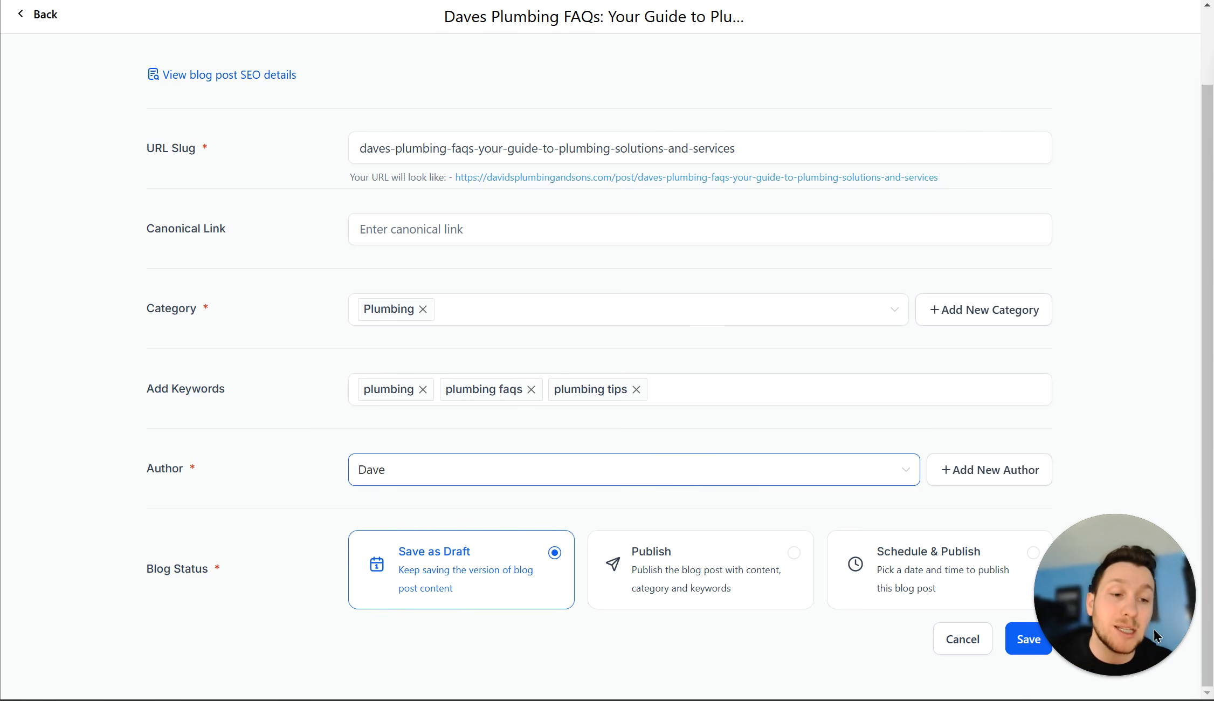
{"action": "left_click_drag", "start_coordinate": [1154, 617], "coordinate": [1131, 317]}
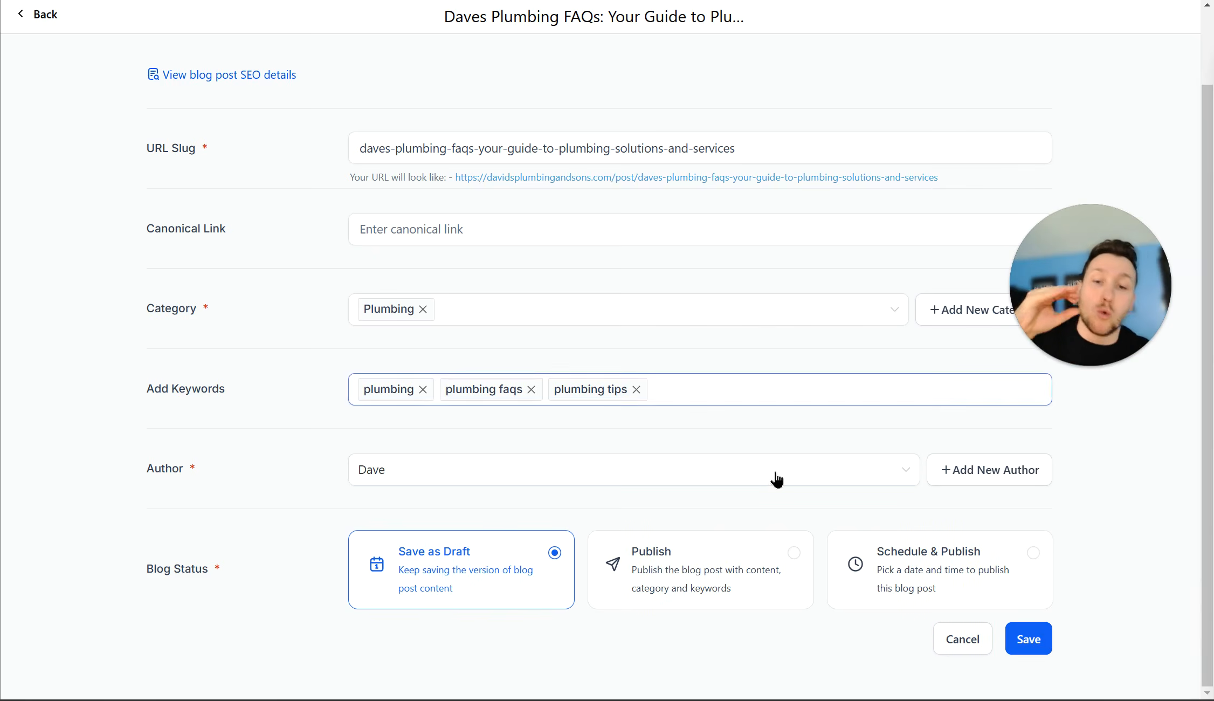
Step: Set the status to Publish with a published date of 17 December 2024 and save
{"action": "left_click", "coordinate": [756, 476]}
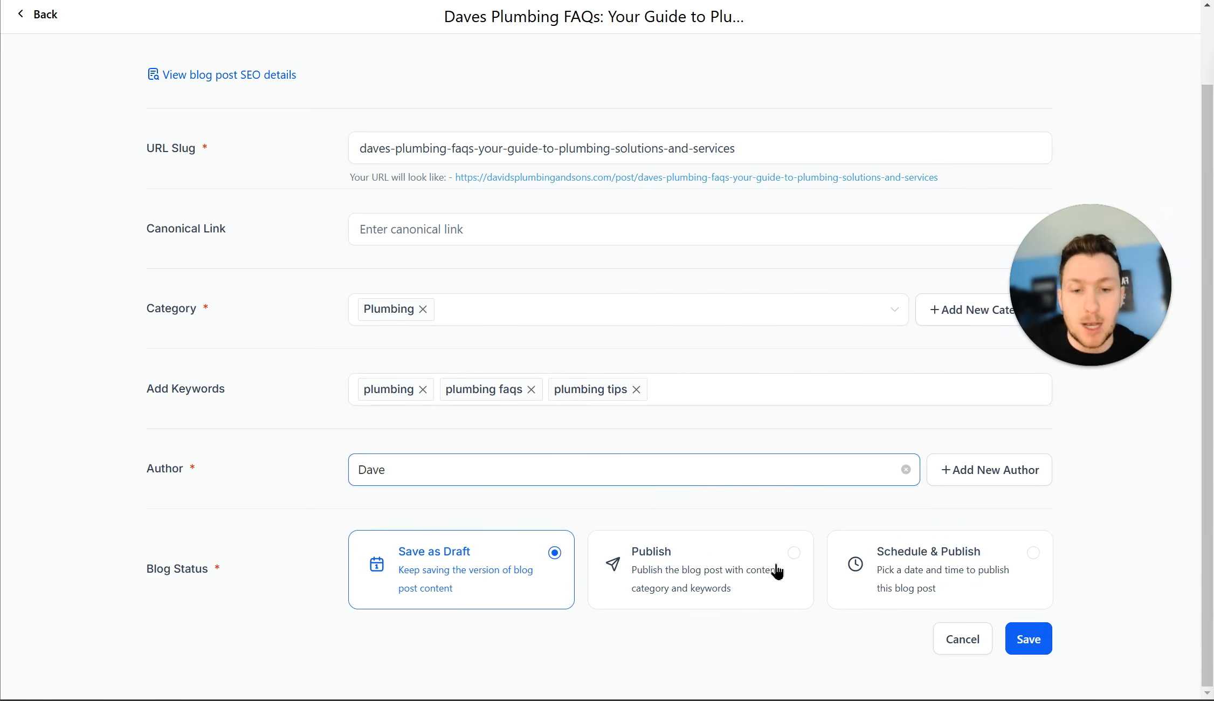
{"action": "left_click", "coordinate": [721, 573]}
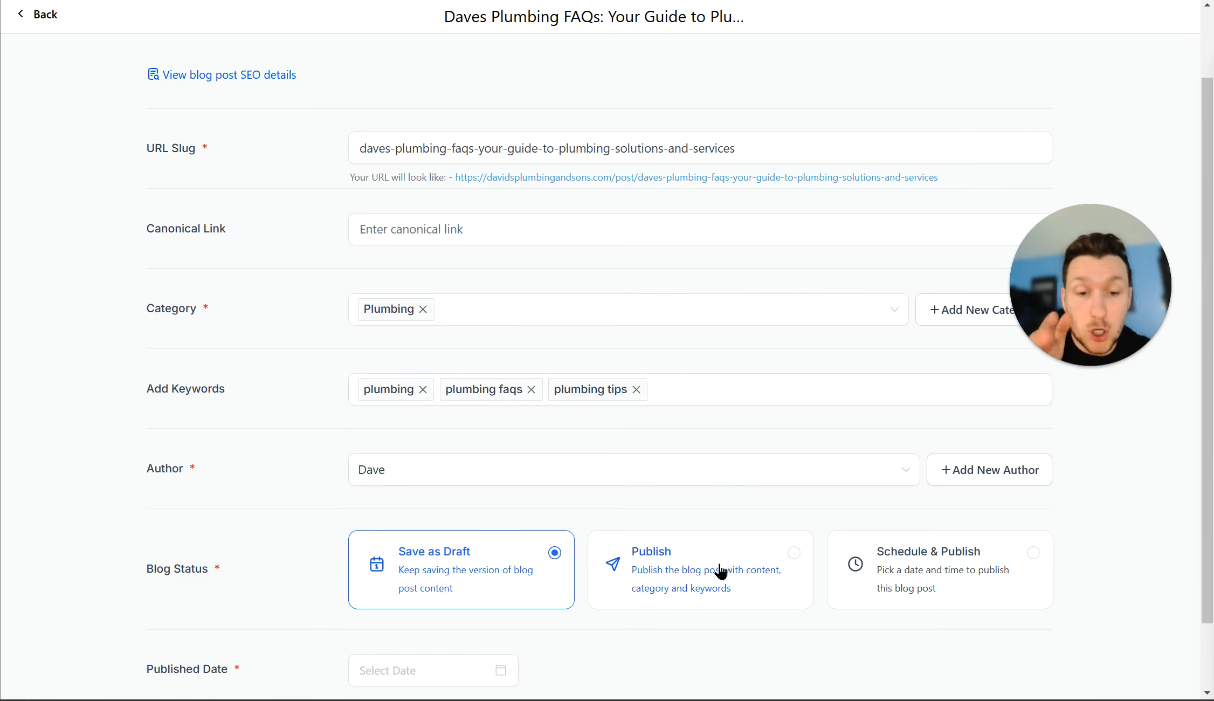
{"action": "scroll", "coordinate": [746, 588], "scroll_direction": "down", "scroll_amount": 2}
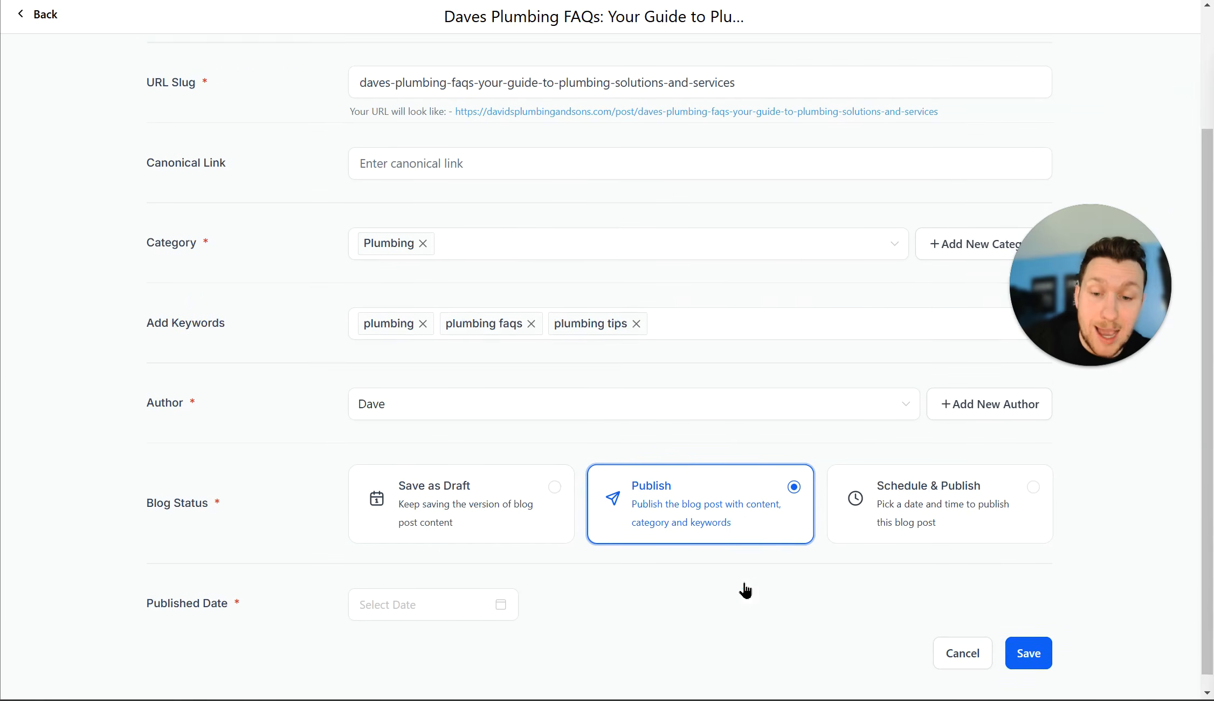
{"action": "left_click", "coordinate": [933, 507]}
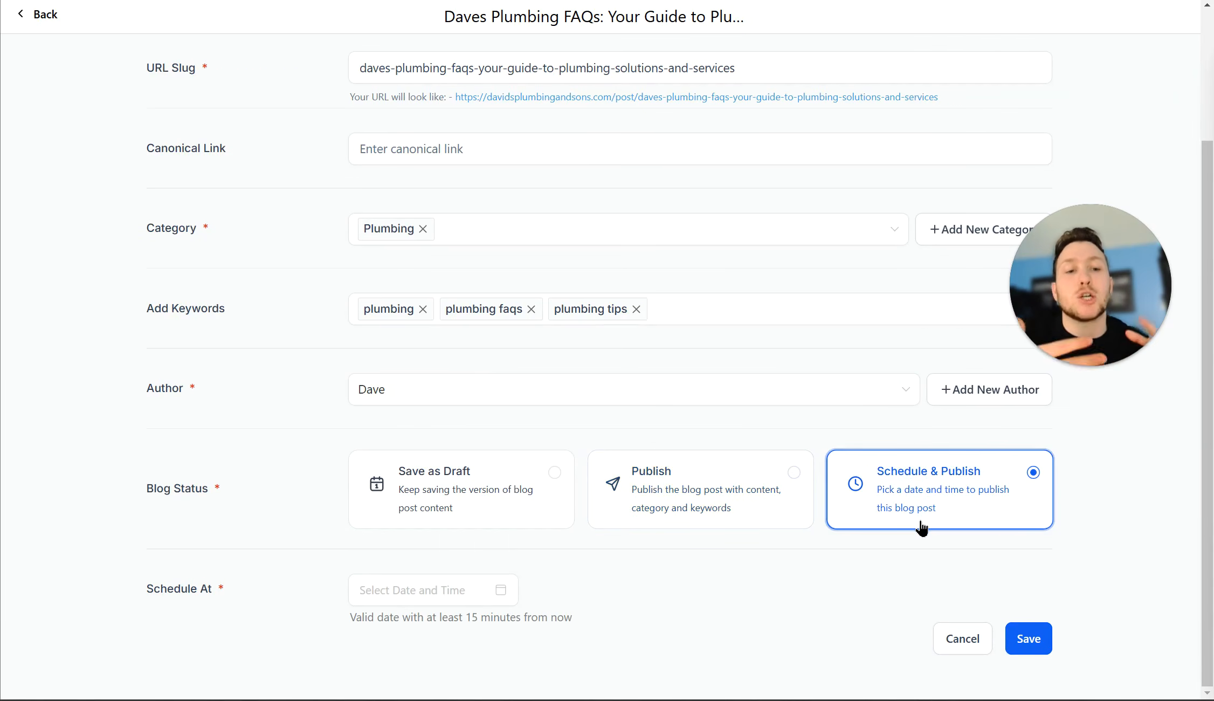
{"action": "left_click", "coordinate": [666, 502]}
{"action": "left_click", "coordinate": [453, 591]}
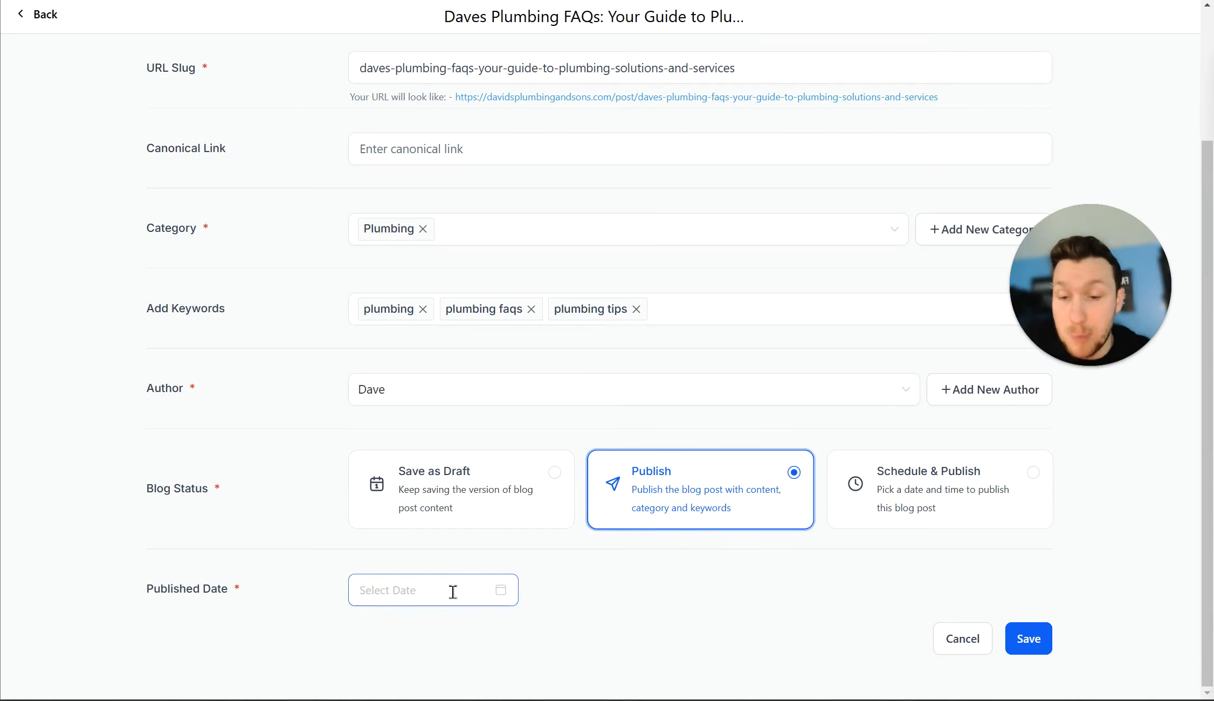
{"action": "left_click", "coordinate": [436, 474]}
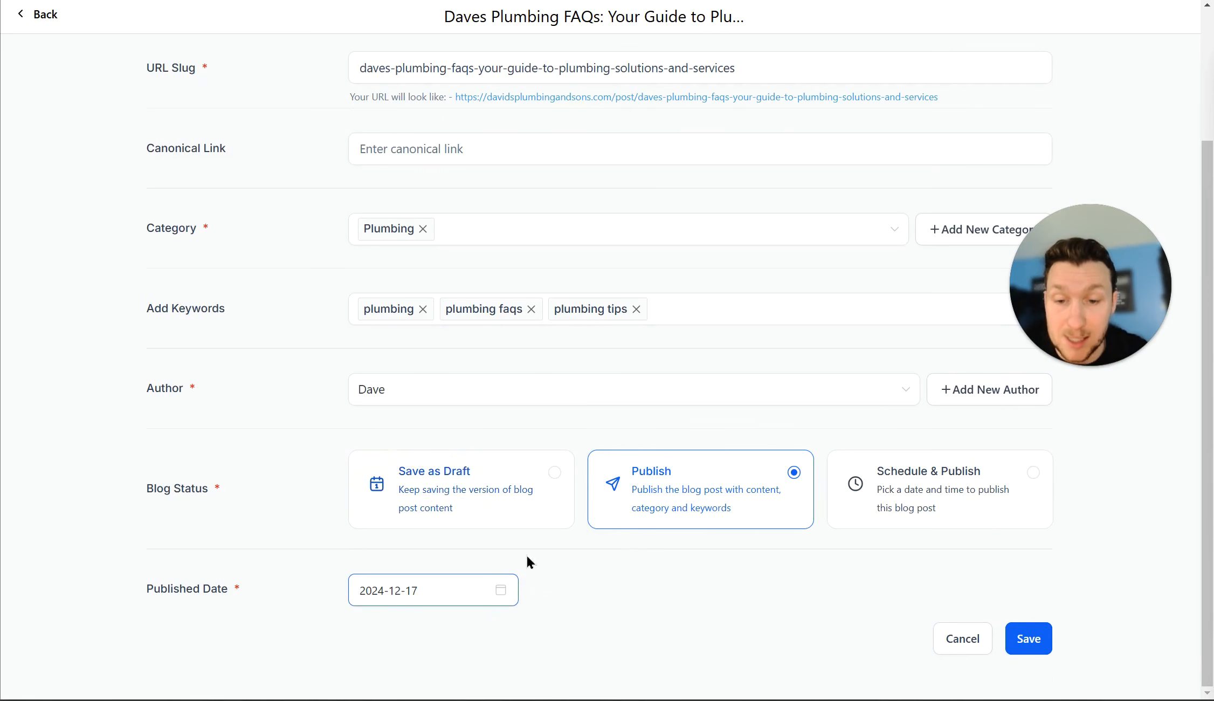
{"action": "left_click", "coordinate": [1045, 642]}
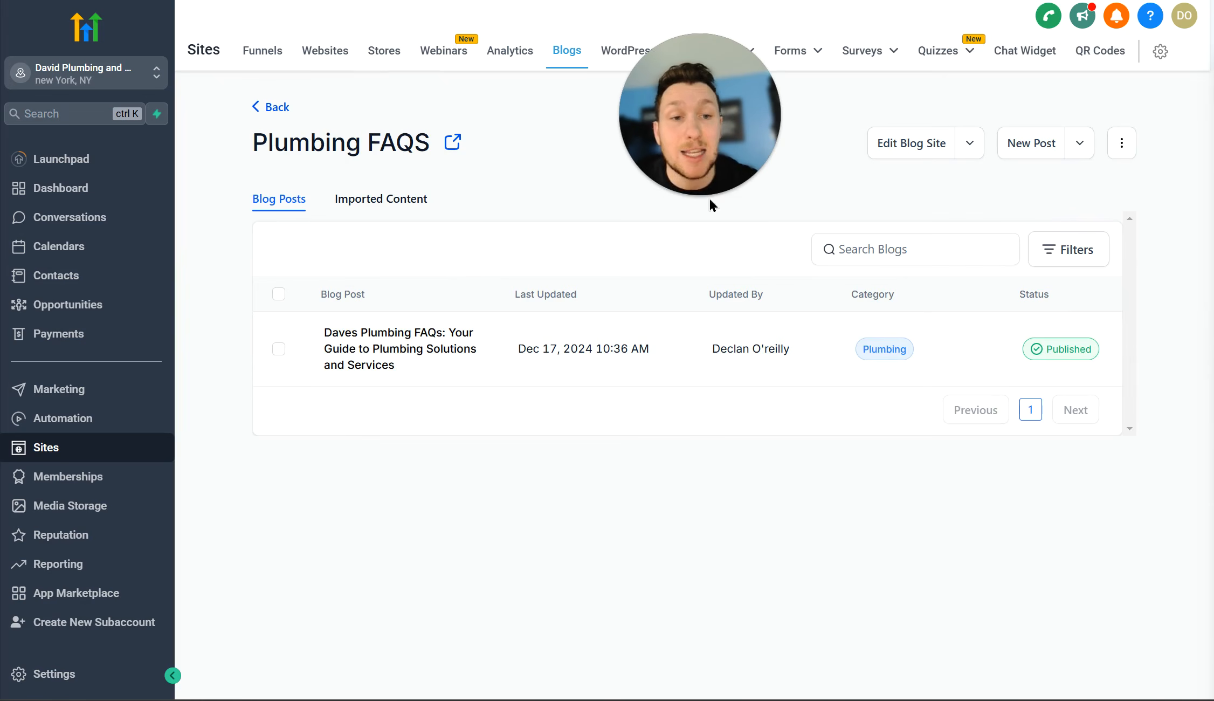
Step: Preview the Plumbing FAQs post from its row's ⋮ menu in the posts table
{"action": "scroll", "coordinate": [714, 383], "scroll_direction": "right", "scroll_amount": 3}
{"action": "scroll", "coordinate": [852, 377], "scroll_direction": "right", "scroll_amount": 3}
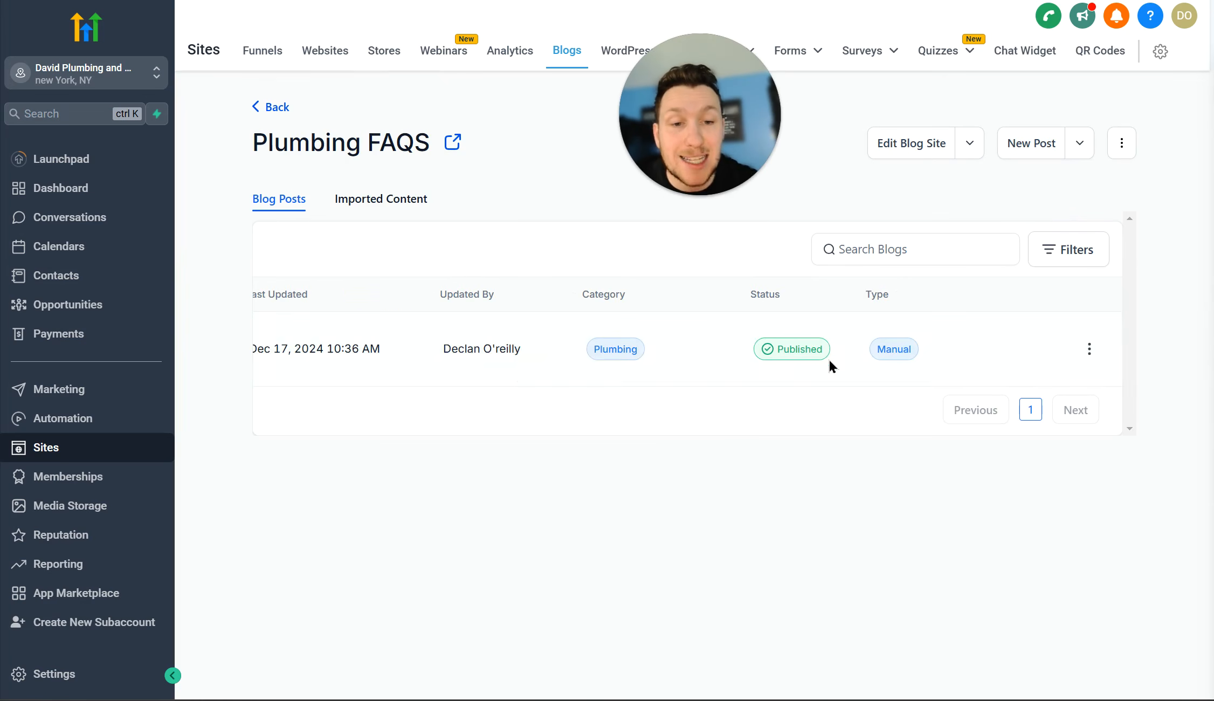
{"action": "mouse_move", "coordinate": [786, 358]}
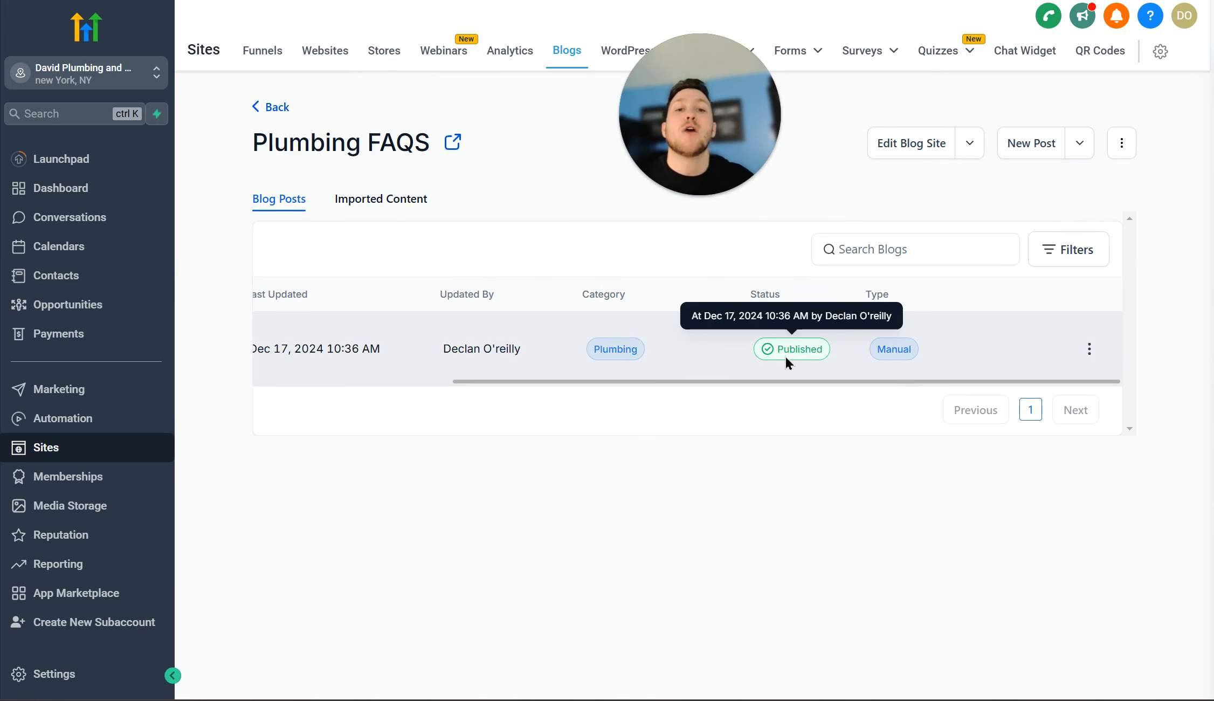
{"action": "left_click", "coordinate": [1090, 349]}
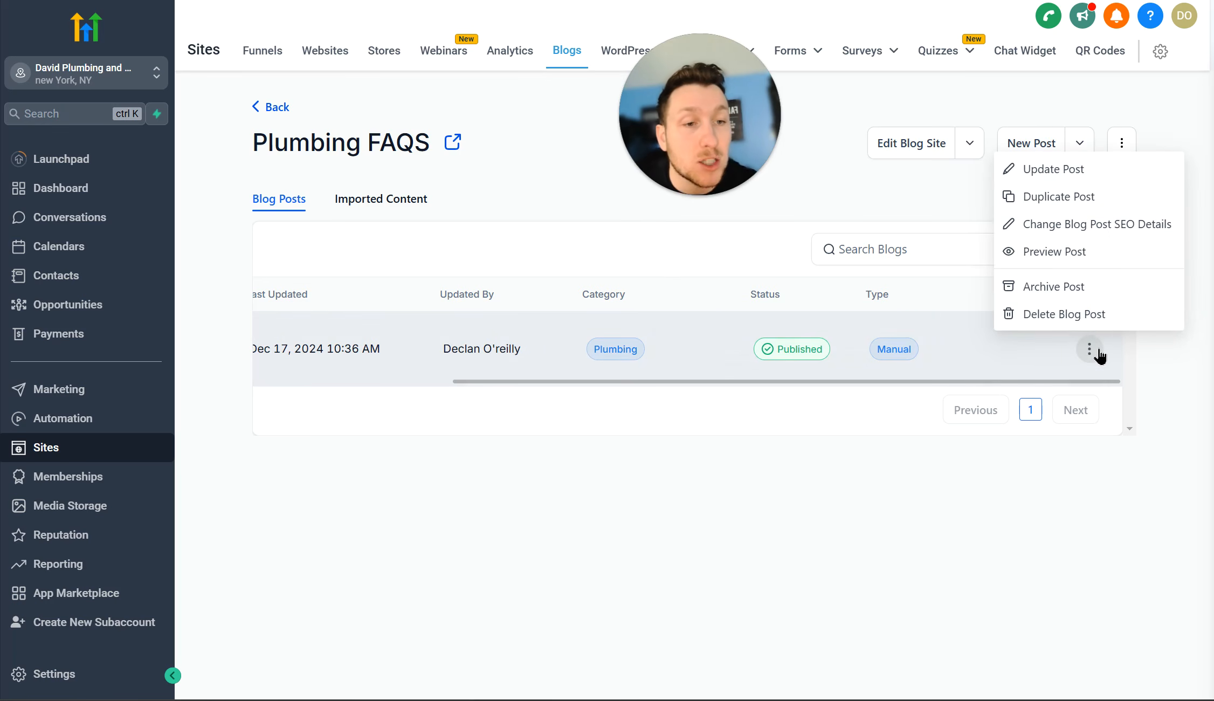
{"action": "left_click", "coordinate": [1093, 256]}
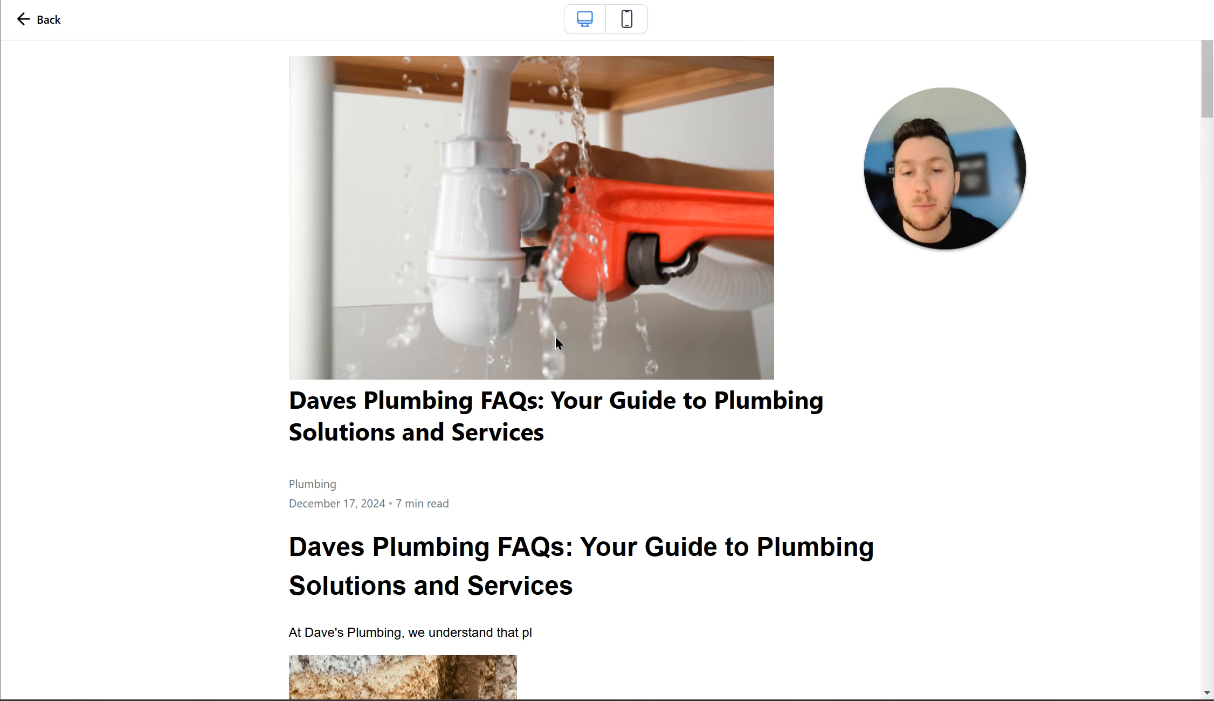
Step: Scroll the preview down to the Conclusion and back up, then return to the editor
{"action": "scroll", "coordinate": [554, 337], "scroll_direction": "down", "scroll_amount": 5}
{"action": "scroll", "coordinate": [472, 207], "scroll_direction": "down", "scroll_amount": 4}
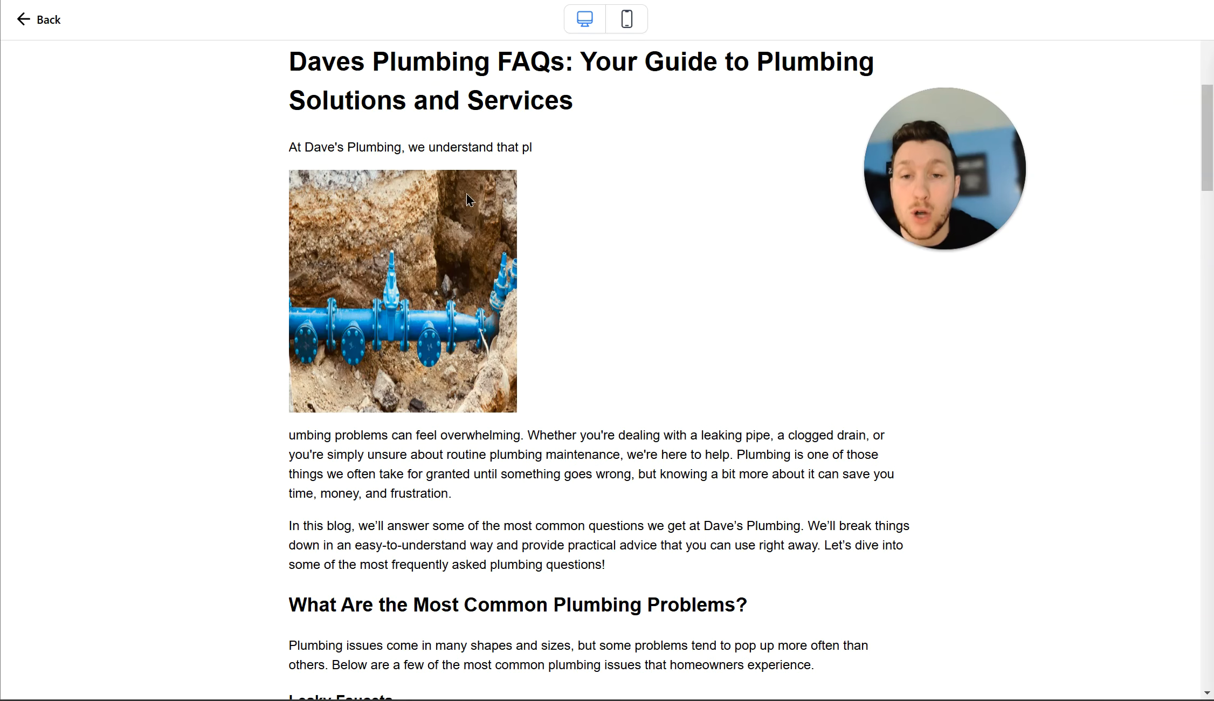
{"action": "scroll", "coordinate": [467, 192], "scroll_direction": "down", "scroll_amount": 20}
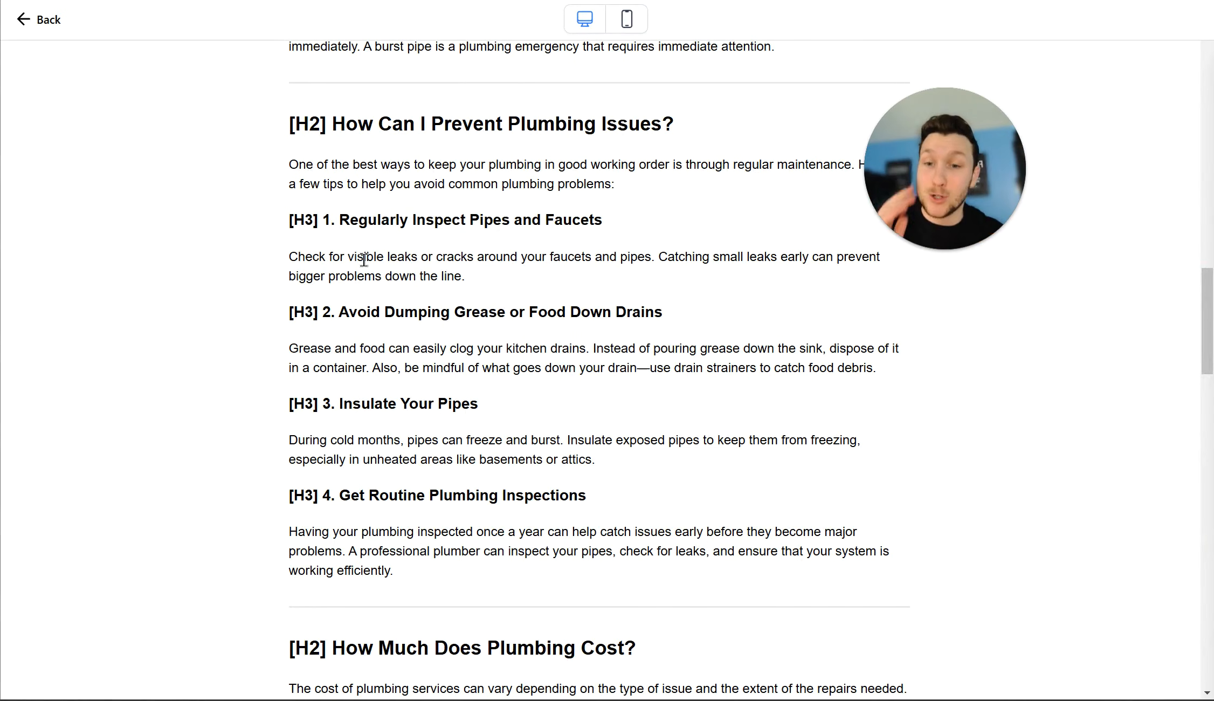
{"action": "scroll", "coordinate": [360, 381], "scroll_direction": "up", "scroll_amount": 20}
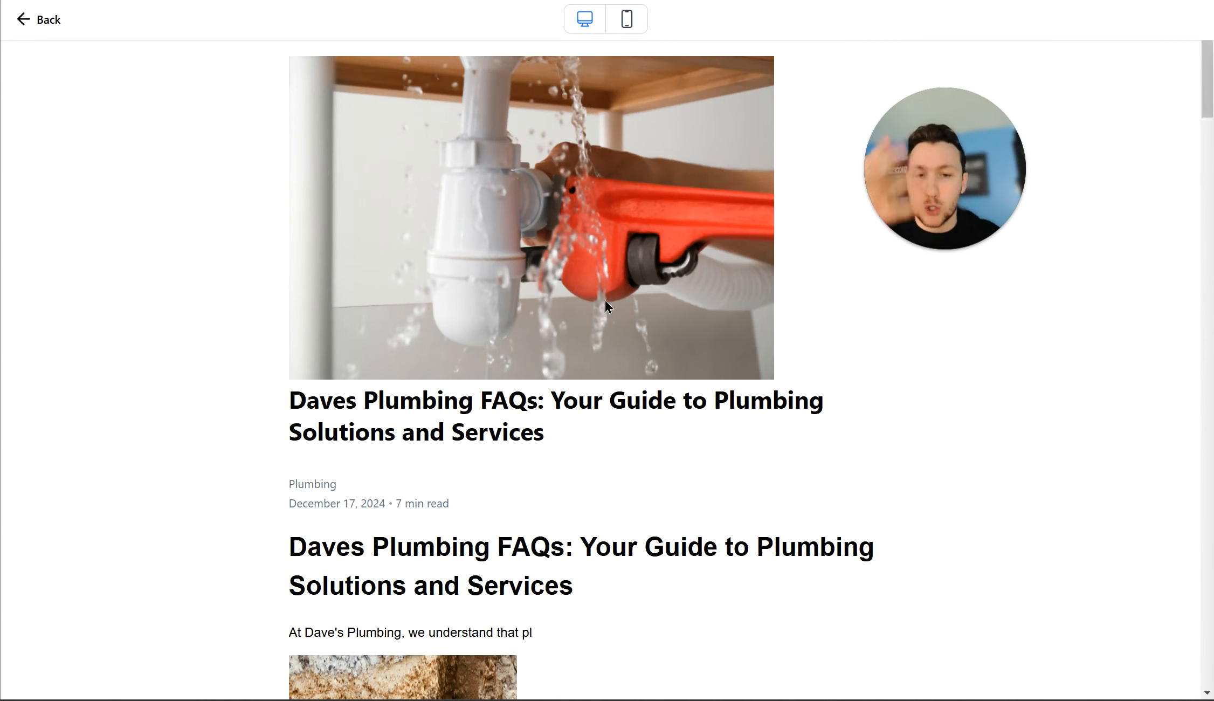
{"action": "scroll", "coordinate": [602, 319], "scroll_direction": "down", "scroll_amount": 20}
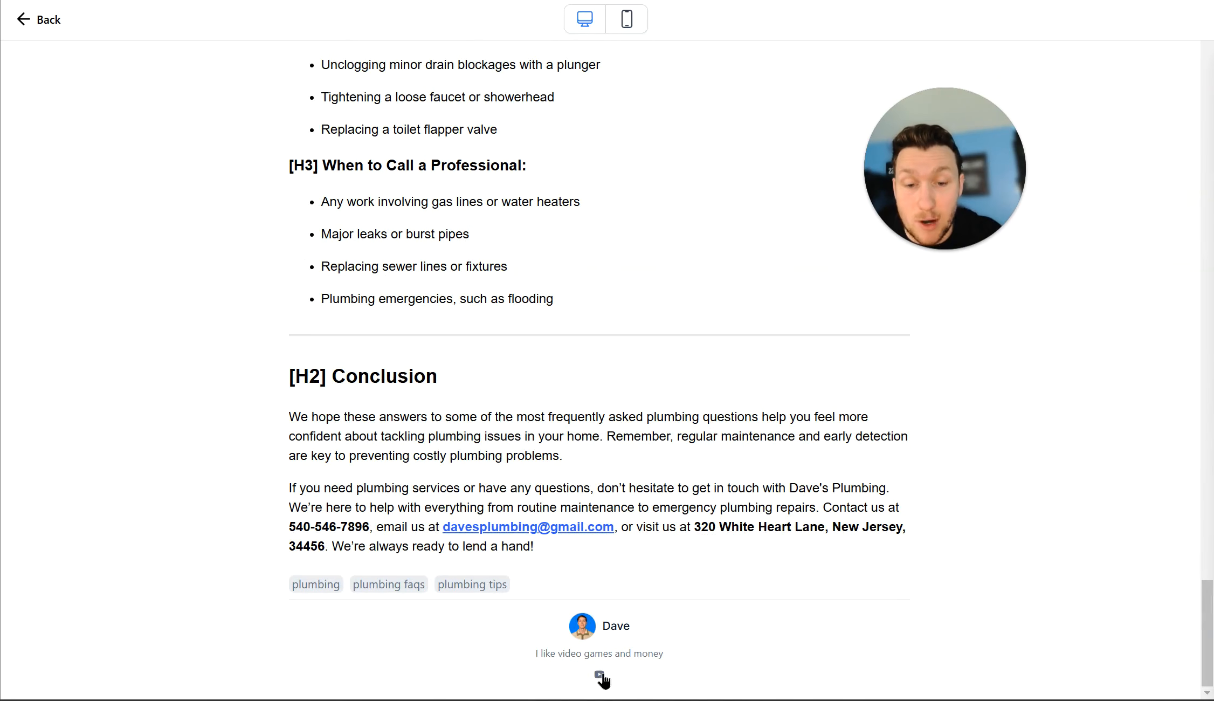
{"action": "scroll", "coordinate": [524, 609], "scroll_direction": "up", "scroll_amount": 20}
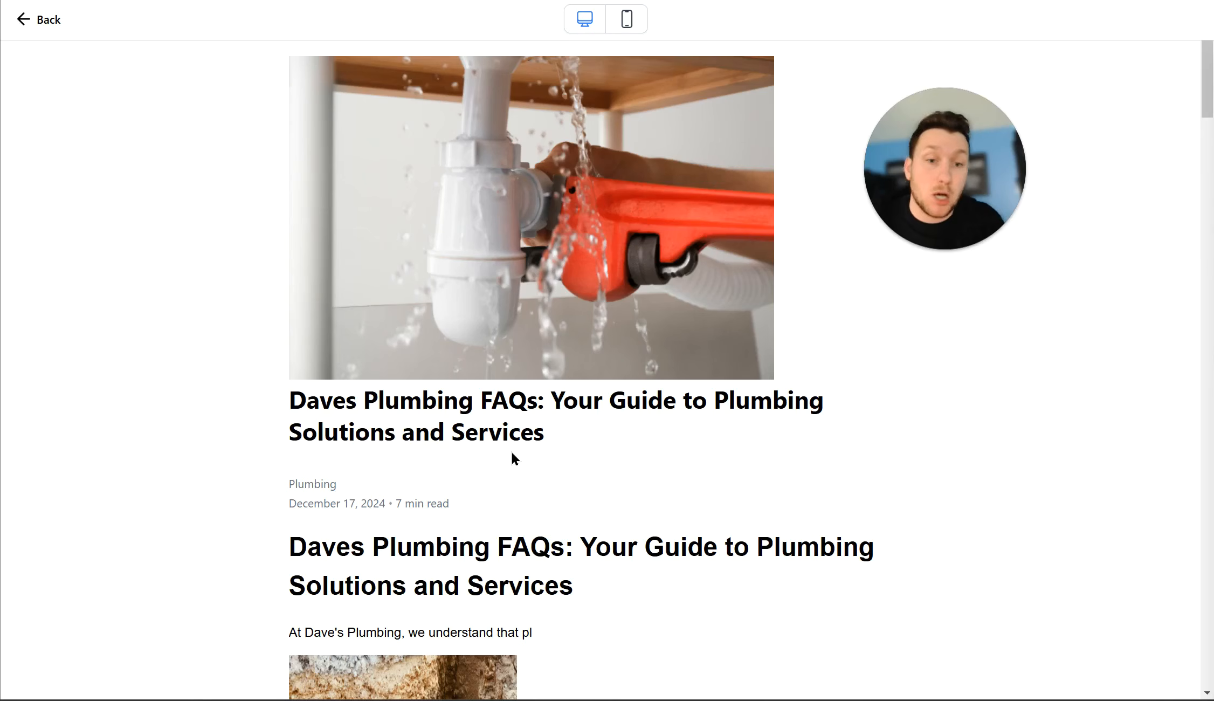
{"action": "left_click", "coordinate": [53, 21]}
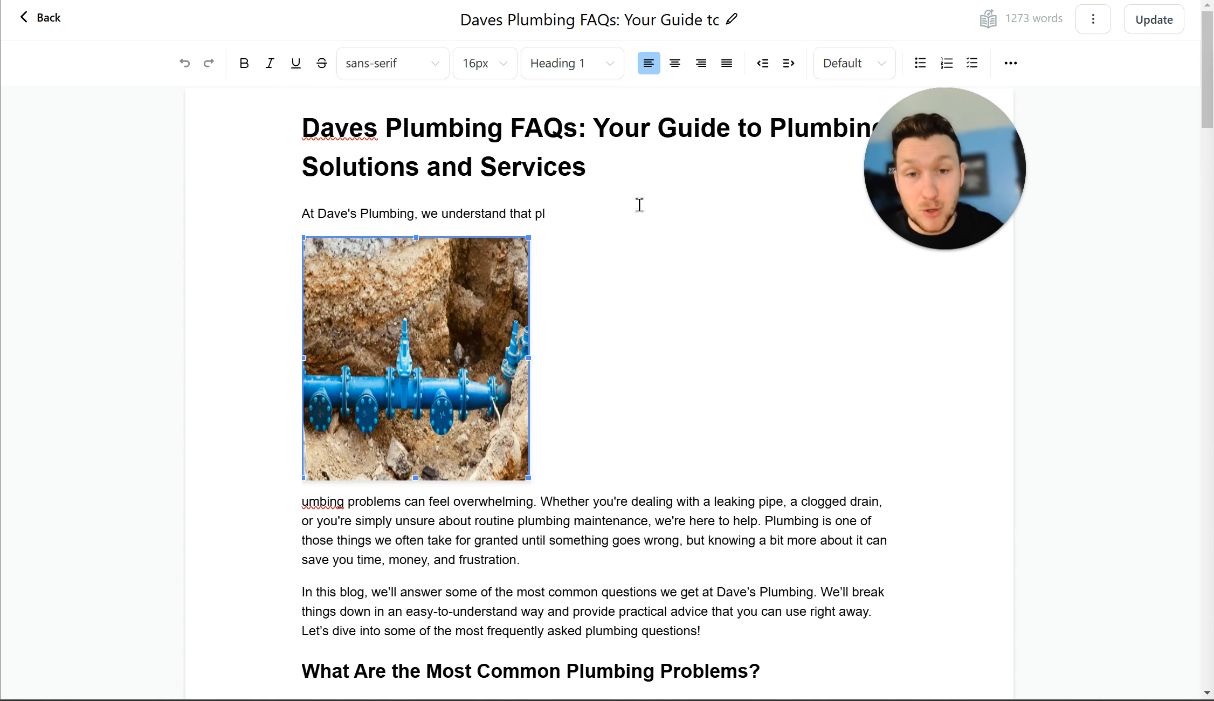
Step: Return to the blog's post list and reopen the Plumbing FAQS blog site's Blog Home page in the editor
{"action": "left_click", "coordinate": [34, 18]}
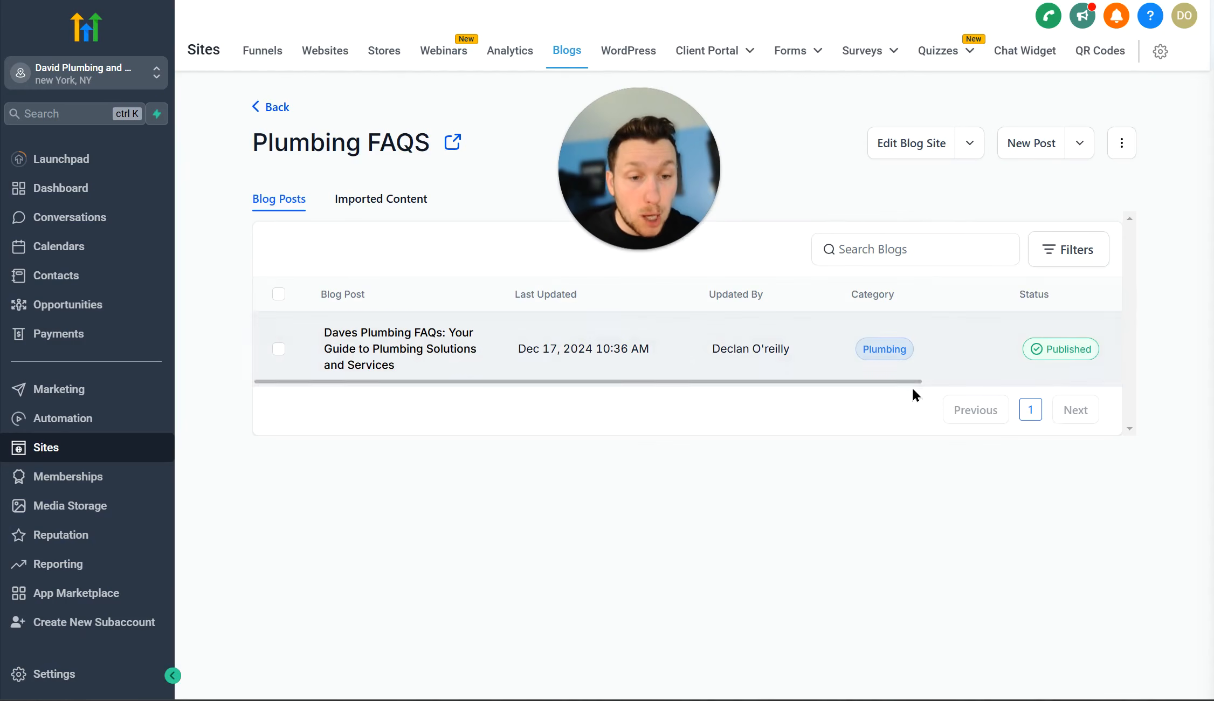
{"action": "left_click_drag", "start_coordinate": [910, 382], "coordinate": [1161, 402]}
{"action": "left_click", "coordinate": [1088, 352]}
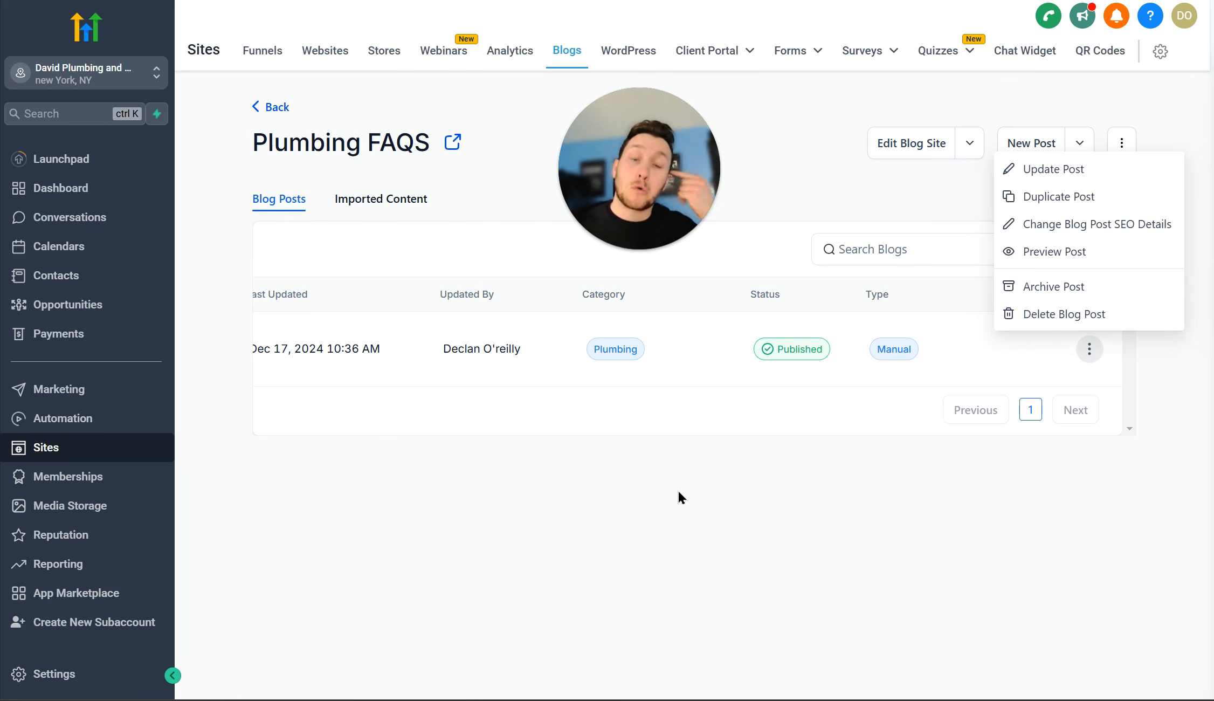
{"action": "left_click", "coordinate": [755, 517]}
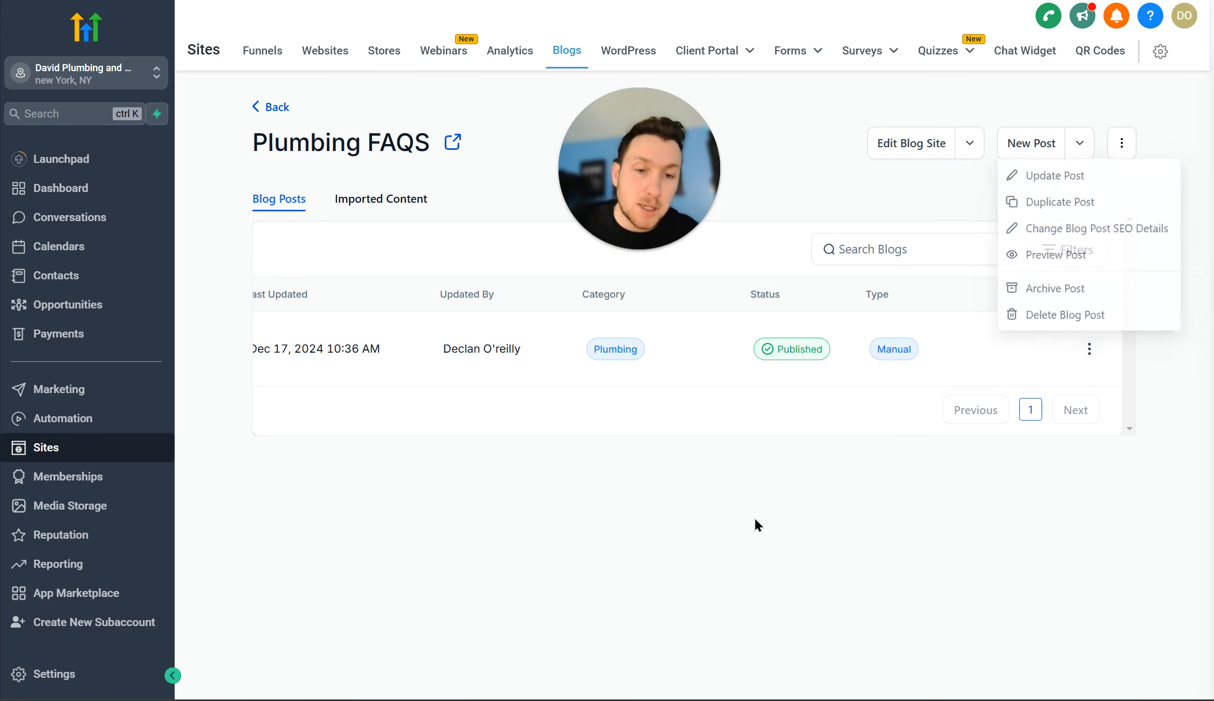
{"action": "left_click", "coordinate": [969, 146]}
{"action": "left_click", "coordinate": [966, 182]}
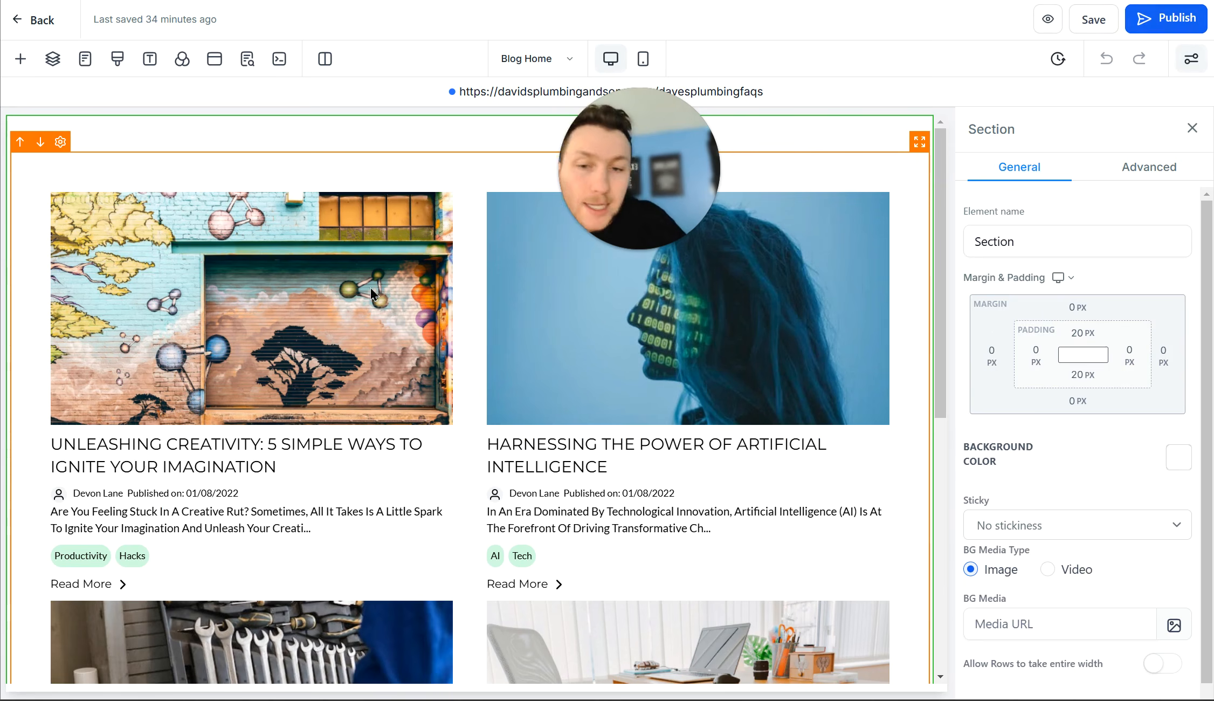
Step: Make the Blog Home post grid show All Posts, Plumbing and Daves P categories, then save the page
{"action": "left_click", "coordinate": [370, 287]}
{"action": "scroll", "coordinate": [1090, 366], "scroll_direction": "down", "scroll_amount": 2}
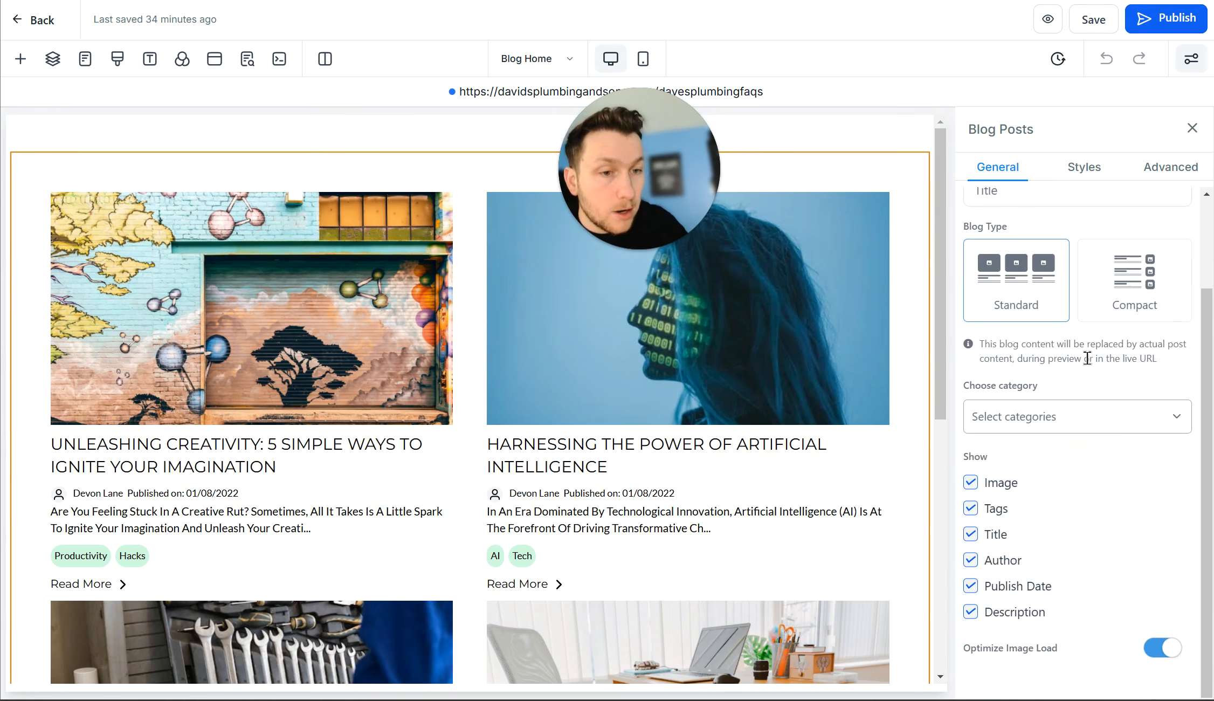
{"action": "scroll", "coordinate": [1087, 363], "scroll_direction": "up", "scroll_amount": 2}
{"action": "scroll", "coordinate": [1088, 364], "scroll_direction": "down", "scroll_amount": 2}
{"action": "left_click", "coordinate": [1117, 412]}
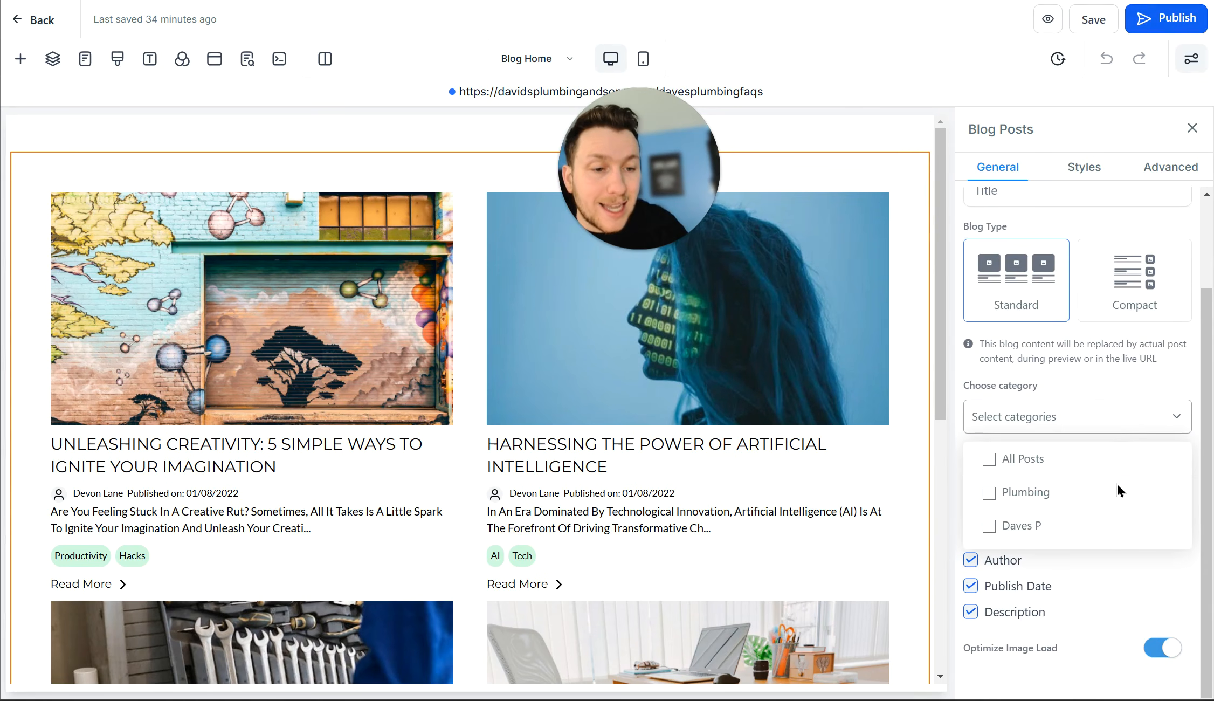
{"action": "left_click", "coordinate": [1035, 506]}
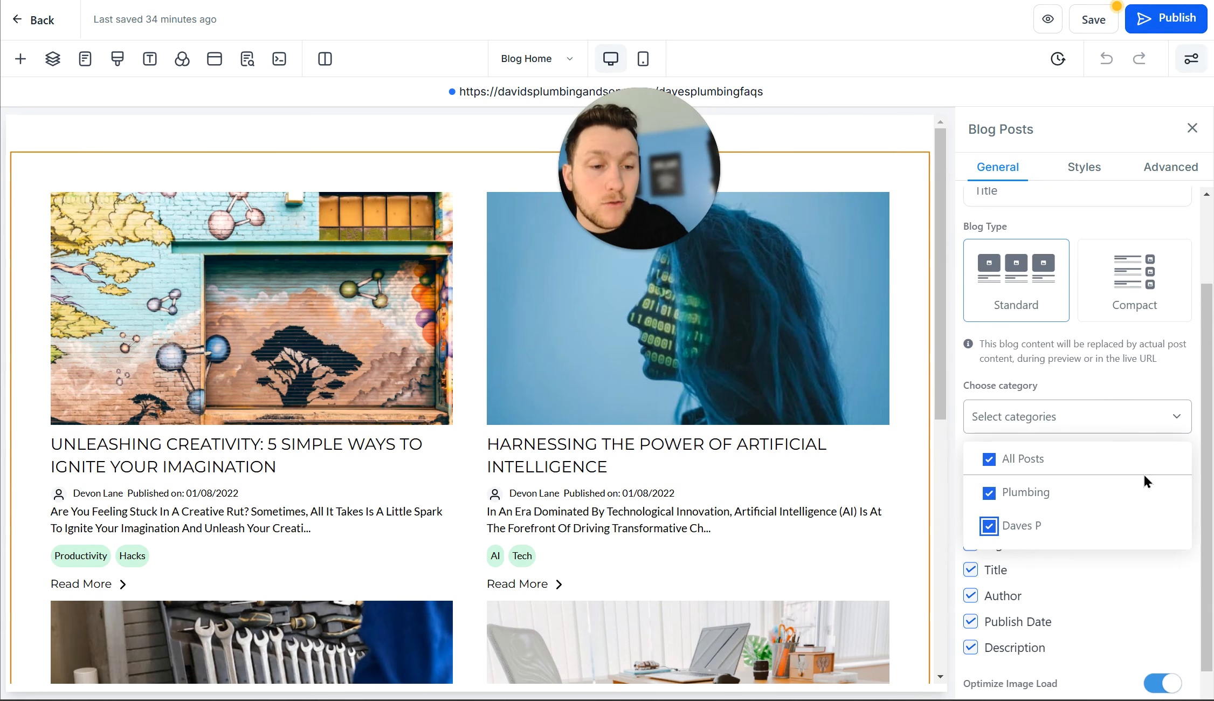
{"action": "scroll", "coordinate": [1146, 480], "scroll_direction": "down", "scroll_amount": 1}
{"action": "left_click", "coordinate": [1094, 20]}
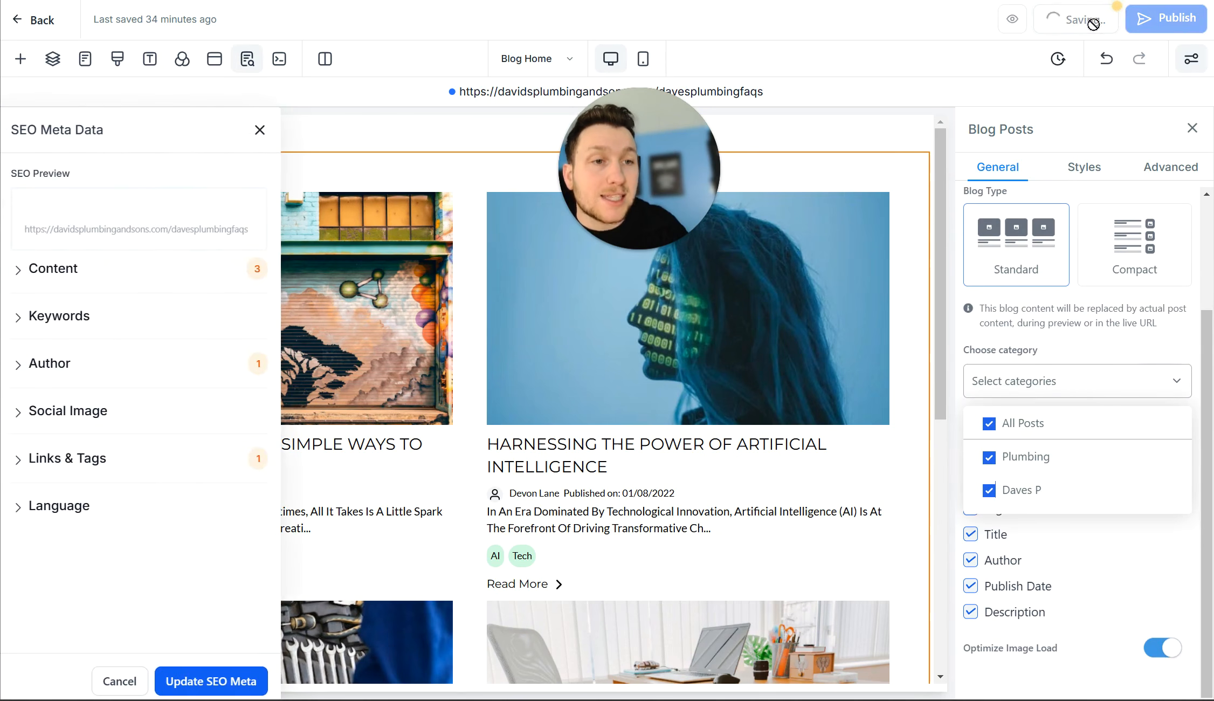
{"action": "left_click", "coordinate": [260, 130]}
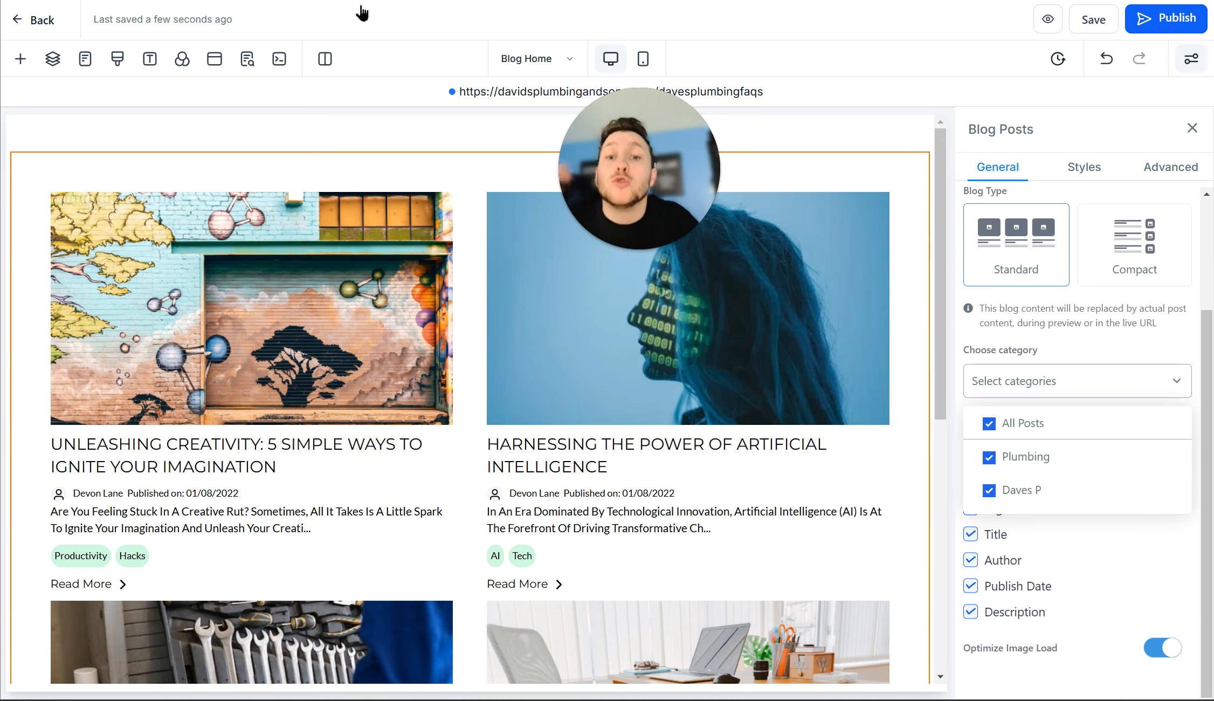
Step: Place a 'Large Call to Action' Headline element at the top of the page, above the post grid
{"action": "left_click", "coordinate": [21, 59]}
{"action": "left_click_drag", "start_coordinate": [200, 235], "coordinate": [427, 176]}
{"action": "triple_click", "coordinate": [436, 166]}
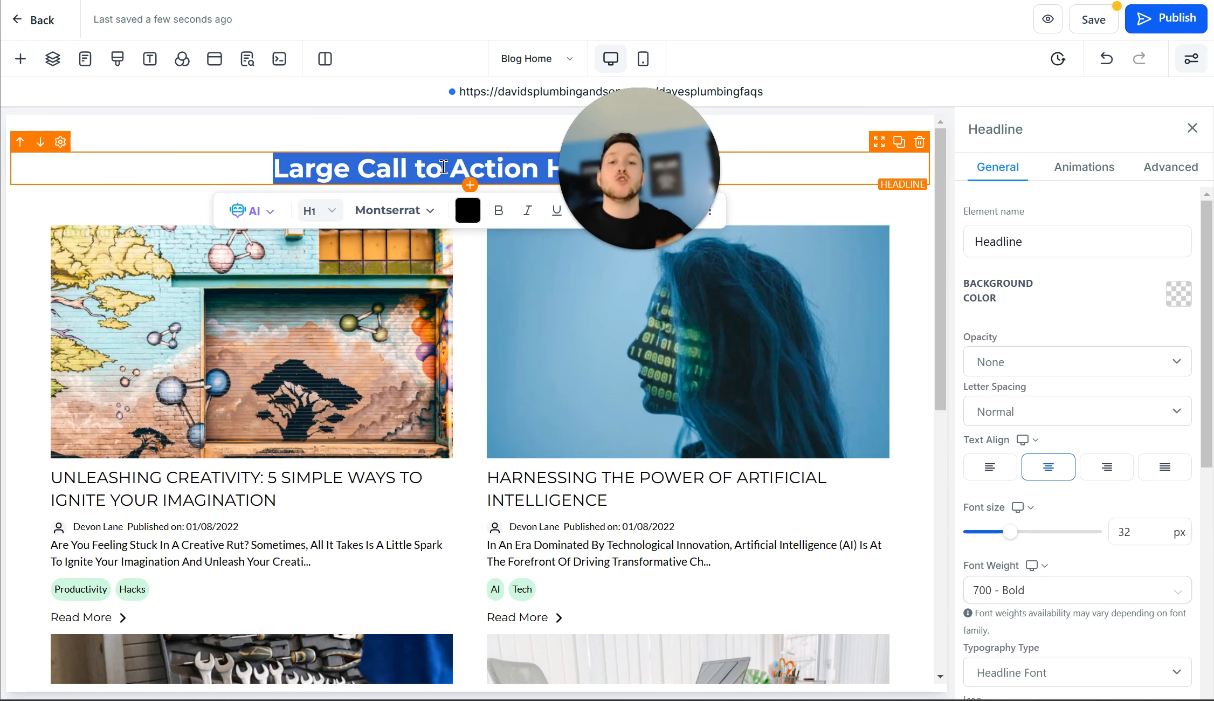
{"action": "left_click", "coordinate": [438, 120]}
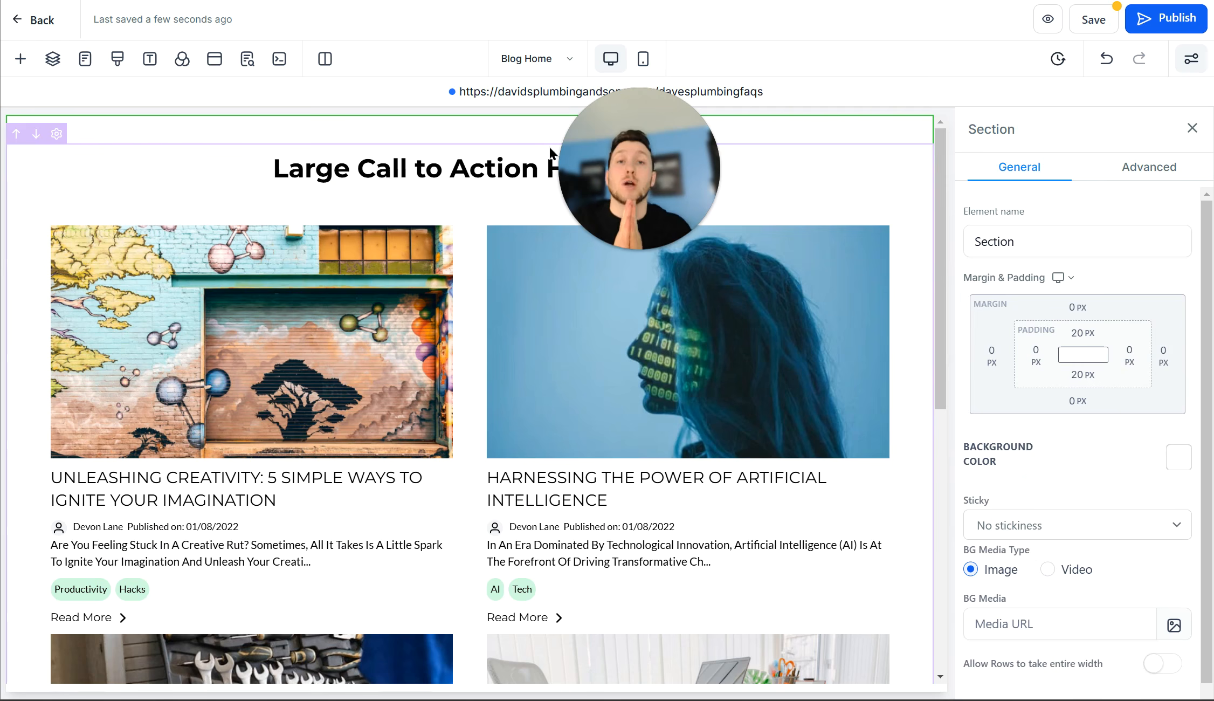